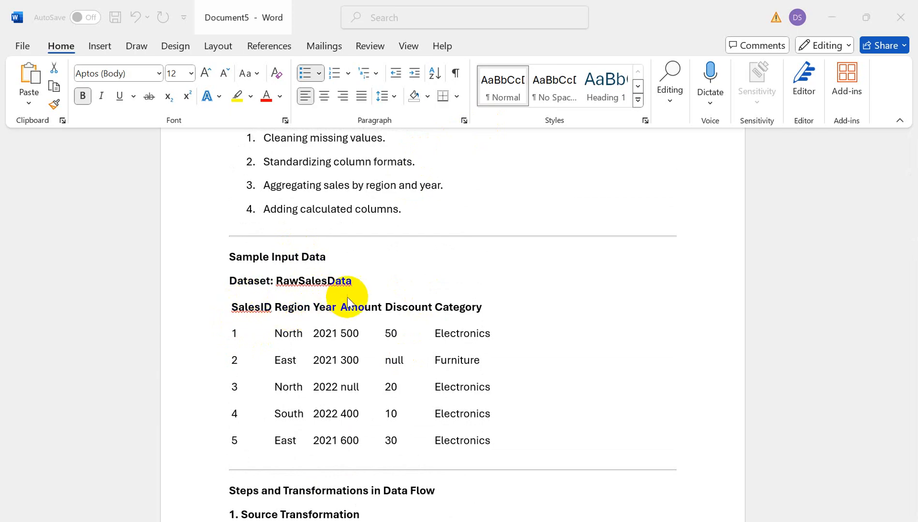
Step: Go to the Derived Column Transformation section below the sample data and mark the NetAmount column name
scroll(444, 294, "down", 1)
scroll(443, 294, "down", 8)
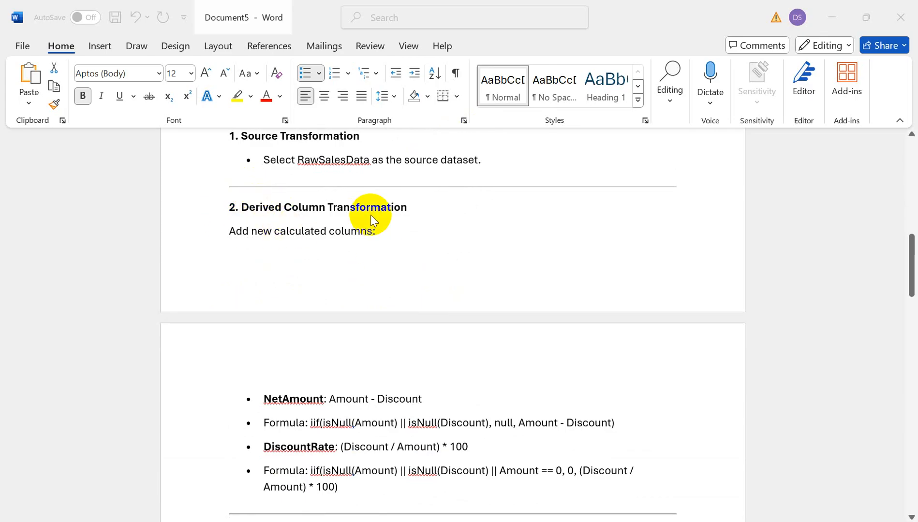
double_click(283, 366)
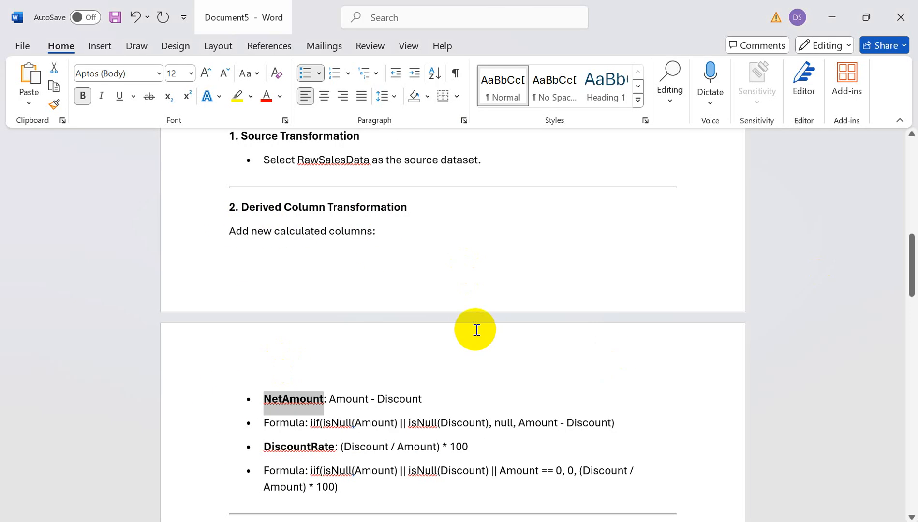
Step: Switch to the Excel workbook and go over the table's column headers from Sales to Category
key("alt+Tab")
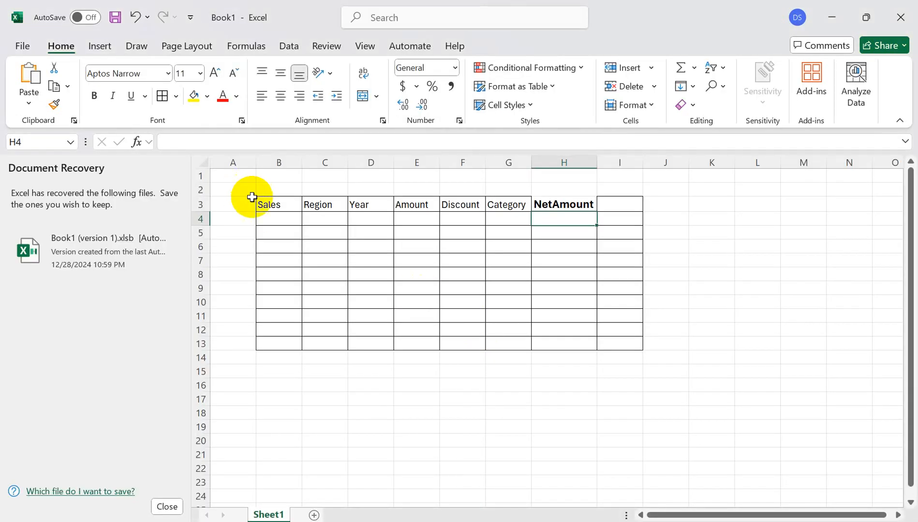
left_click_drag(269, 203, 563, 342)
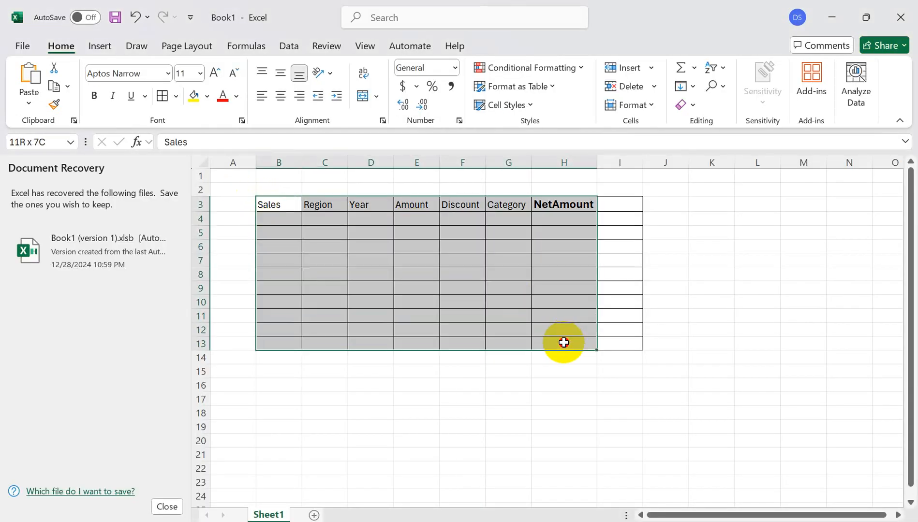
left_click(285, 206)
left_click(333, 208)
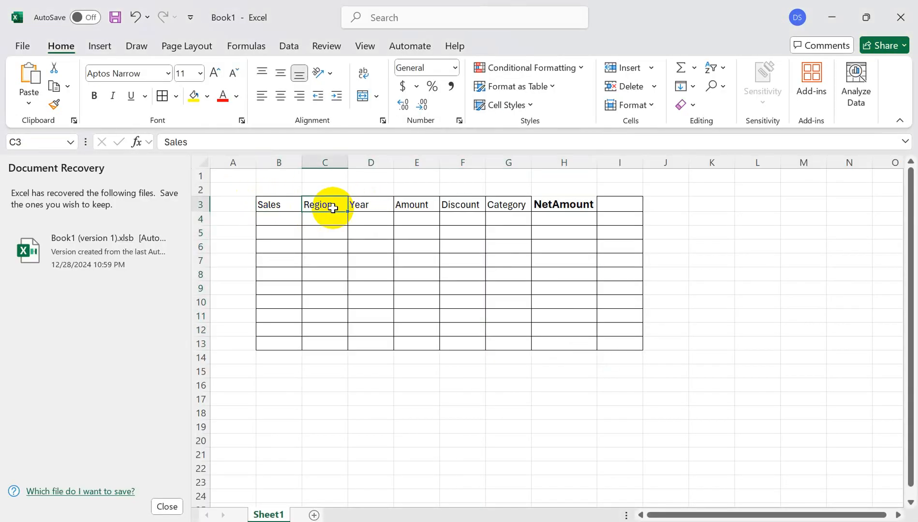
left_click(387, 204)
left_click(416, 204)
left_click(462, 204)
left_click(504, 203)
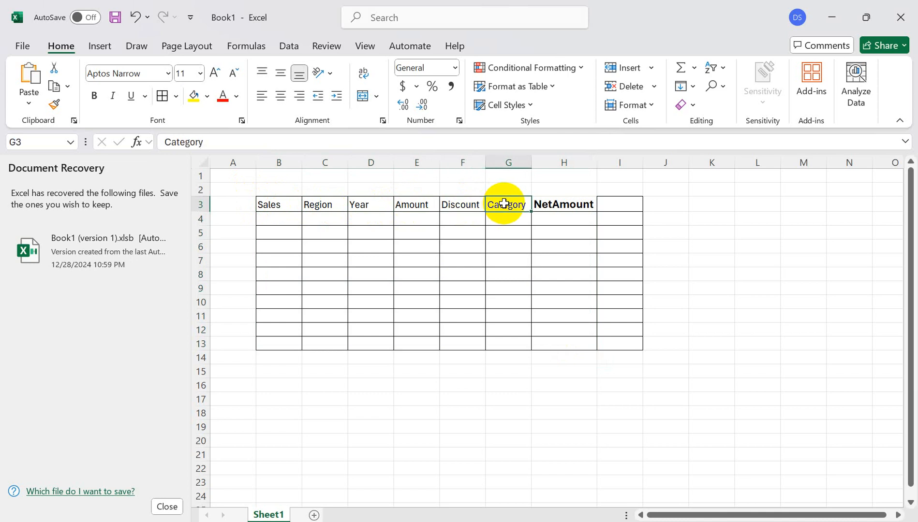
Step: Highlight the NetAmount header in cell H3 with a yellow fill
left_click(550, 203)
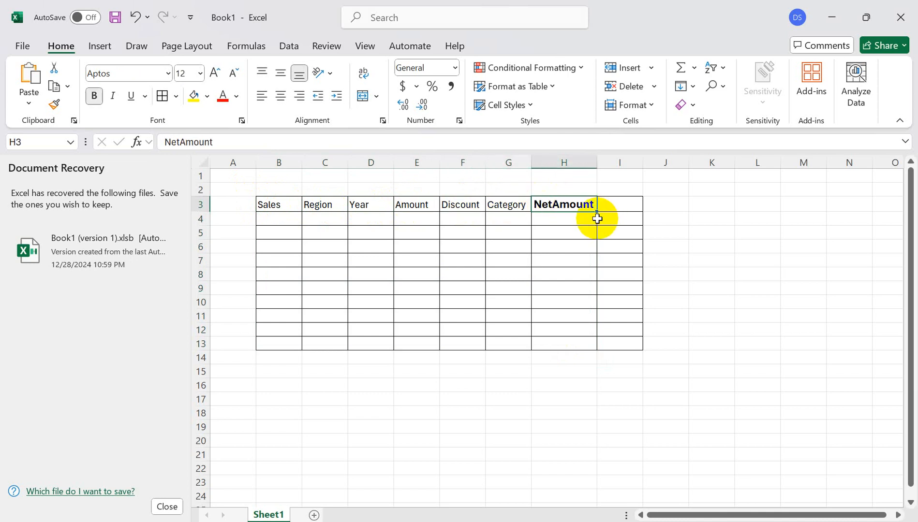
left_click(194, 96)
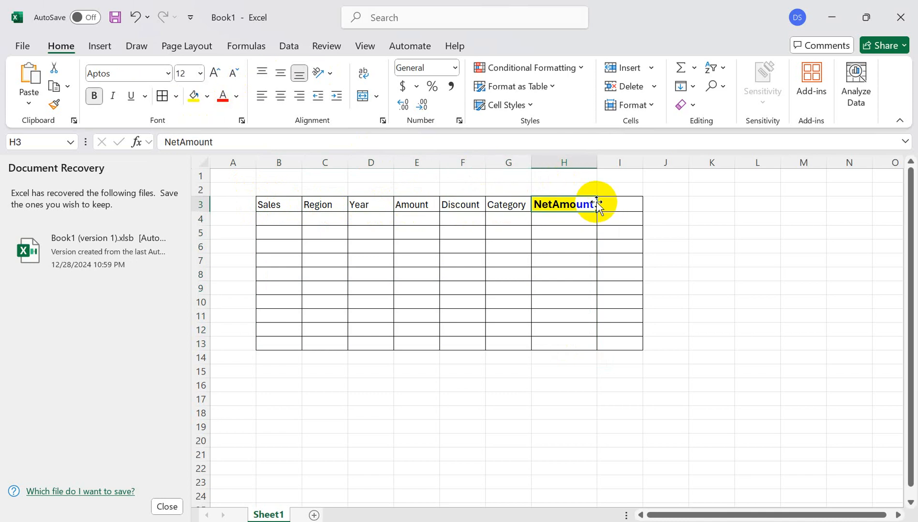
left_click(612, 202)
left_click(561, 207)
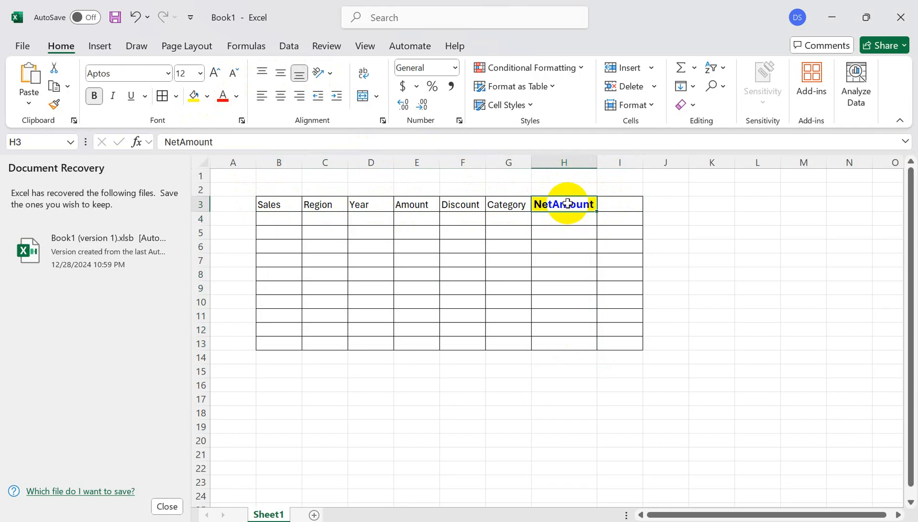
Step: Compare the NetAmount formula in the Word document with the Amount column in the Excel table
key("alt+Tab")
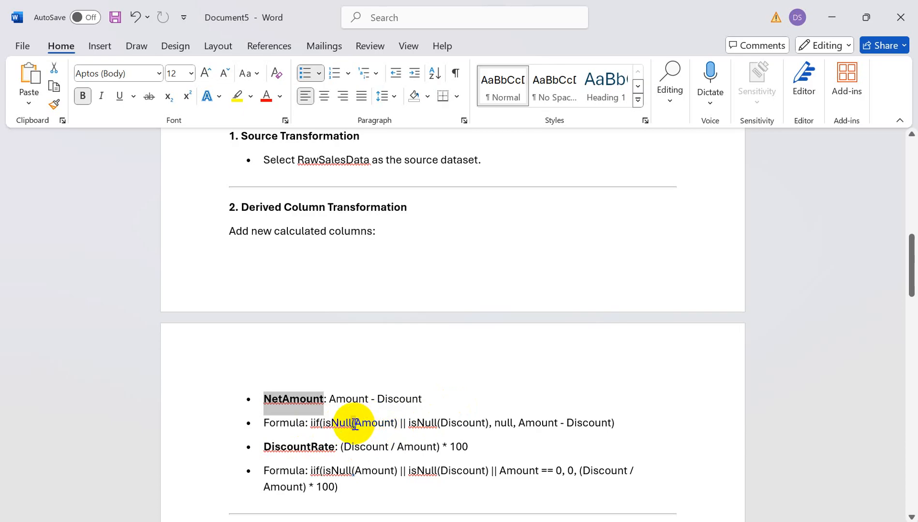
key("alt+Tab")
left_click(414, 219)
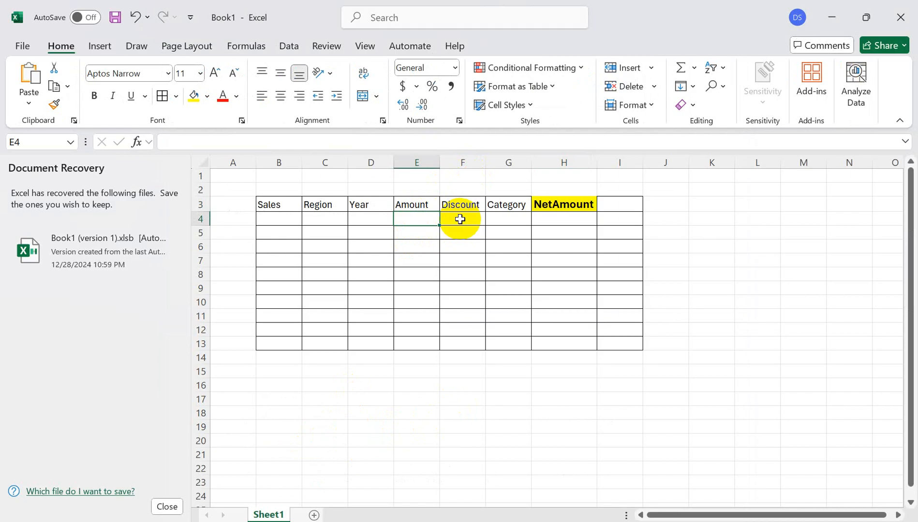
key("alt+Tab")
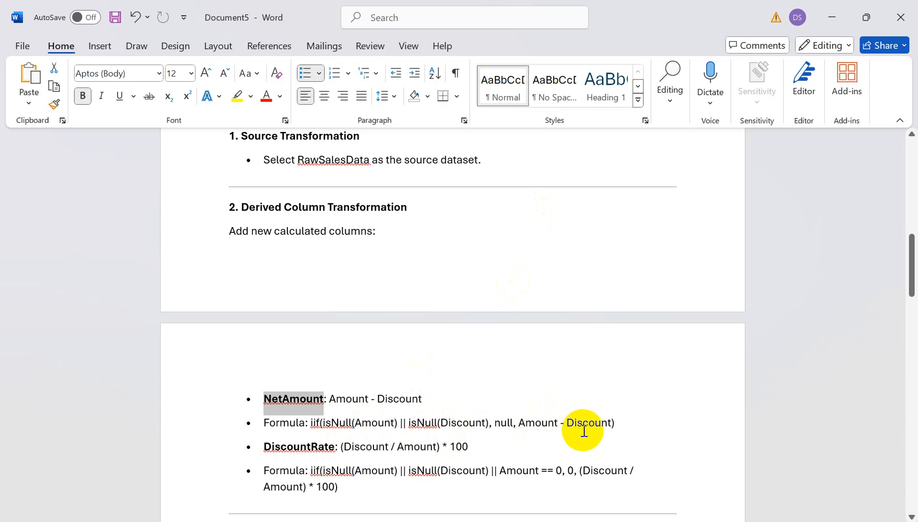
left_click(634, 428)
left_click_drag(634, 427, 250, 420)
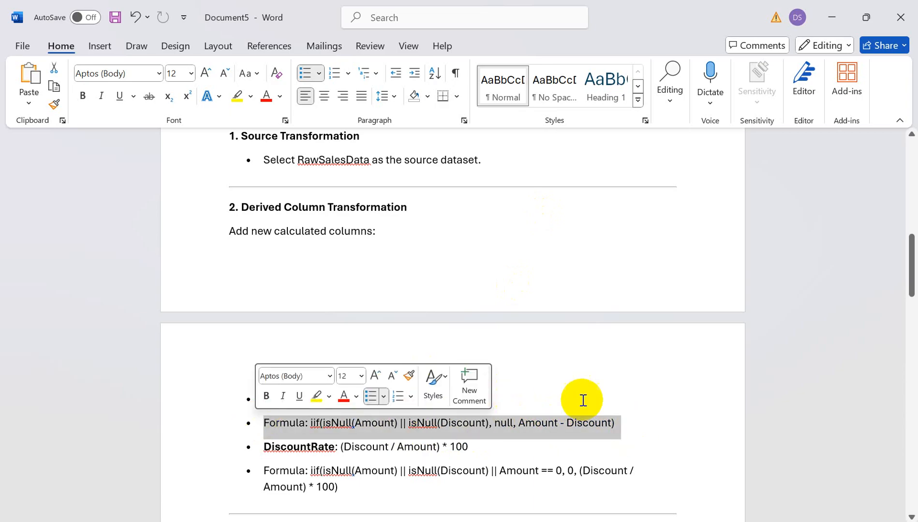
left_click(619, 429)
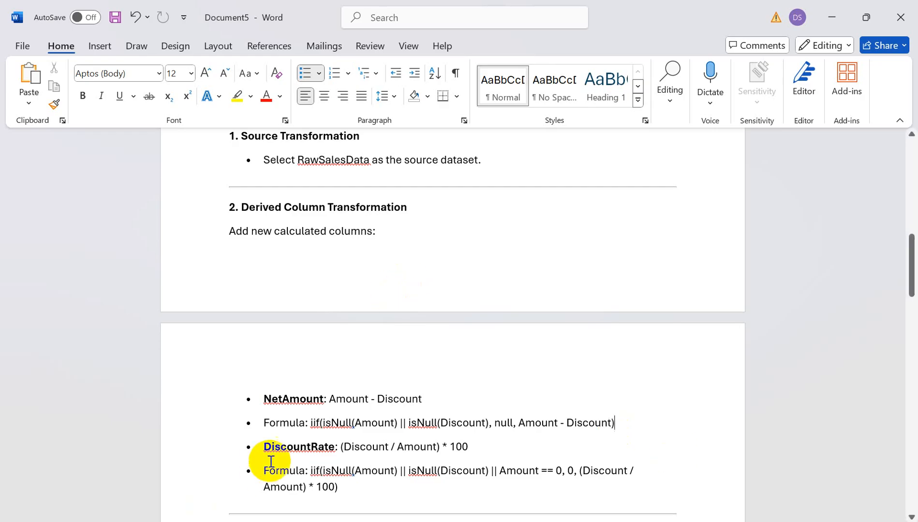
Step: Review the DiscountRate calculation and the whole Derived Column Transformation section
left_click(276, 442)
left_click_drag(276, 442, 341, 445)
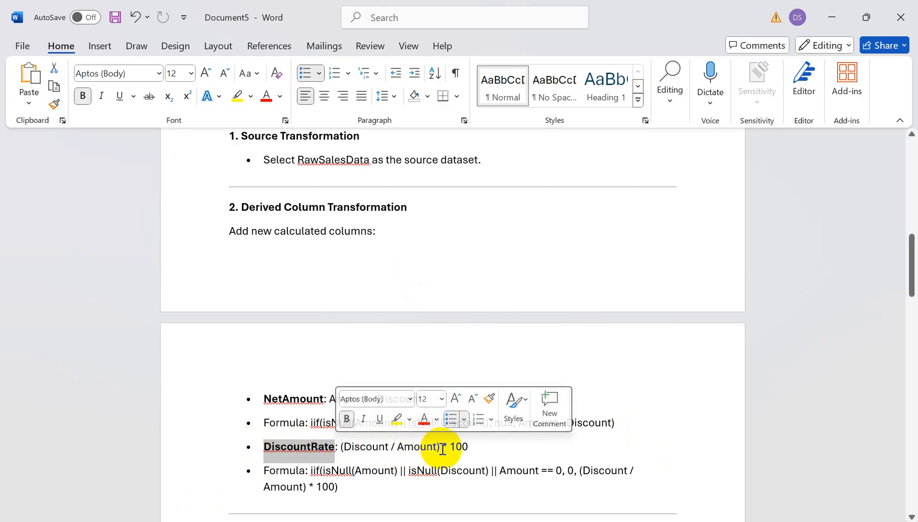
scroll(490, 439, "down", 5)
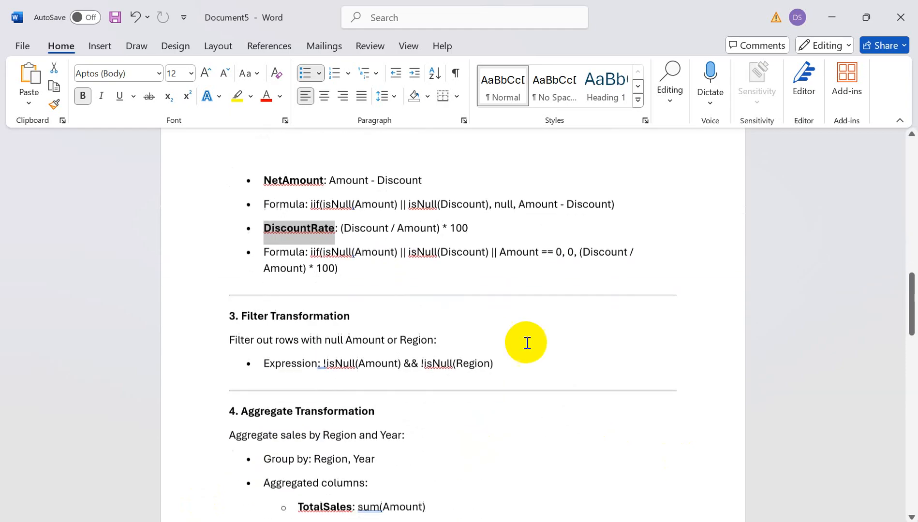
scroll(484, 271, "up", 3)
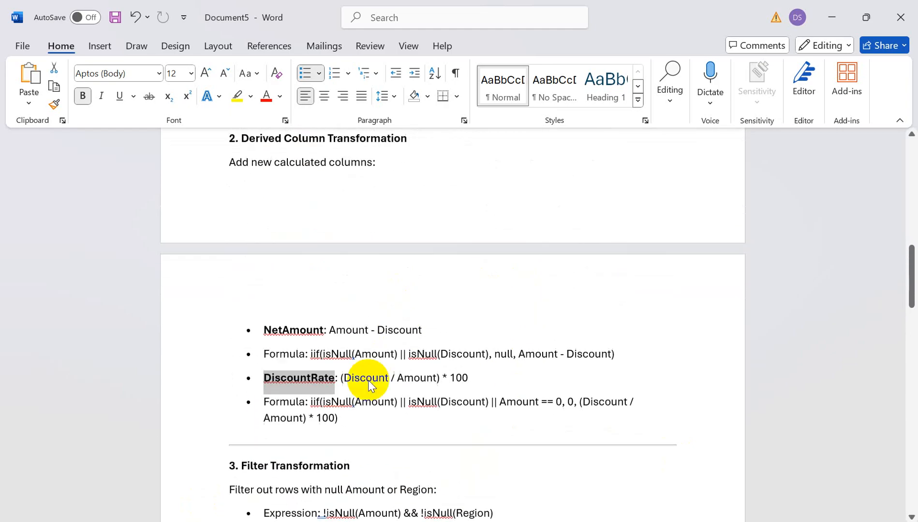
left_click_drag(348, 420, 238, 137)
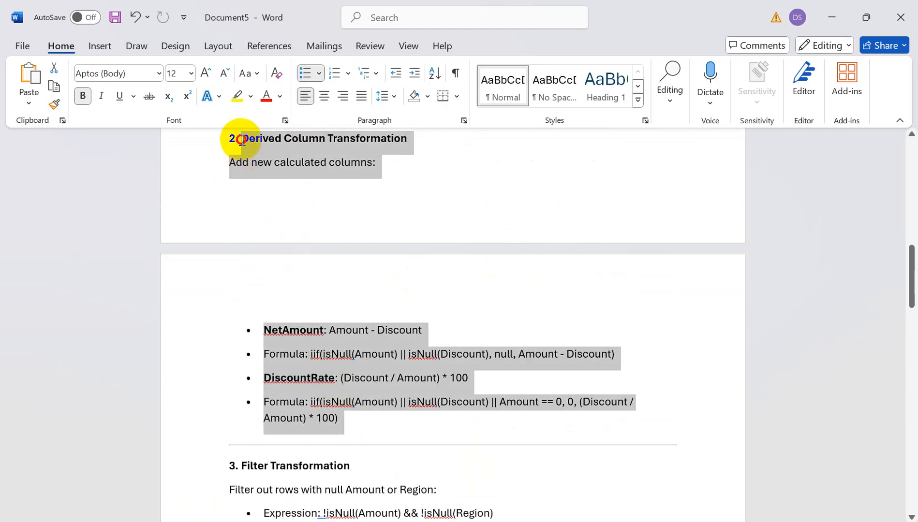
Step: Read the Filter Transformation rule for null Amount or Region rows, up to the Aggregate Transformation heading
scroll(481, 347, "down", 3)
scroll(480, 347, "down", 2)
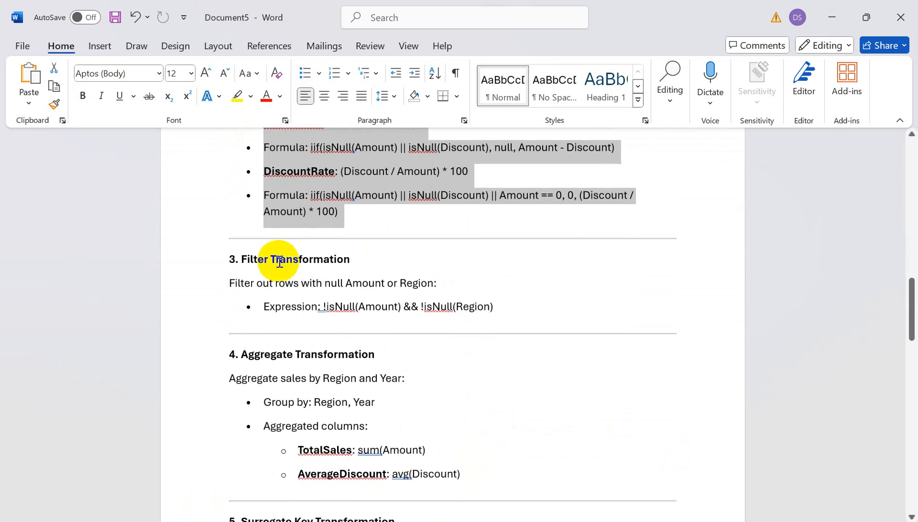
left_click_drag(235, 259, 355, 256)
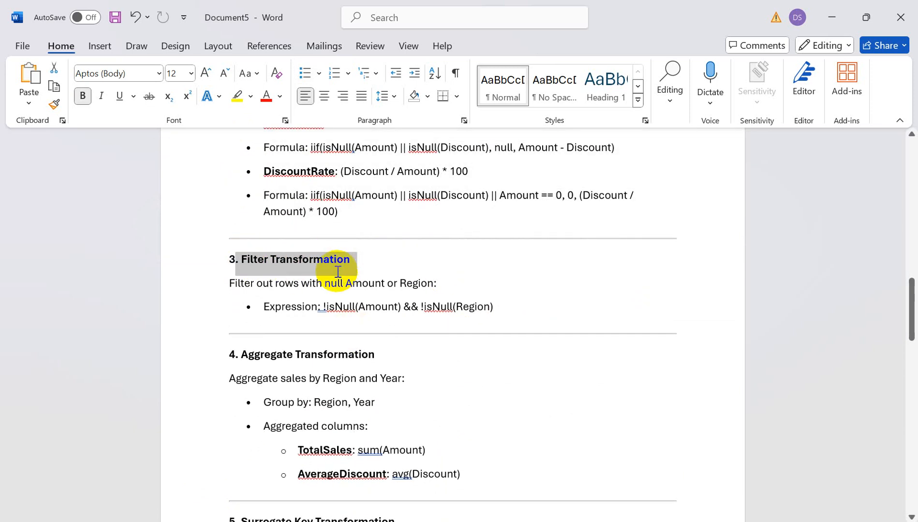
left_click(258, 283)
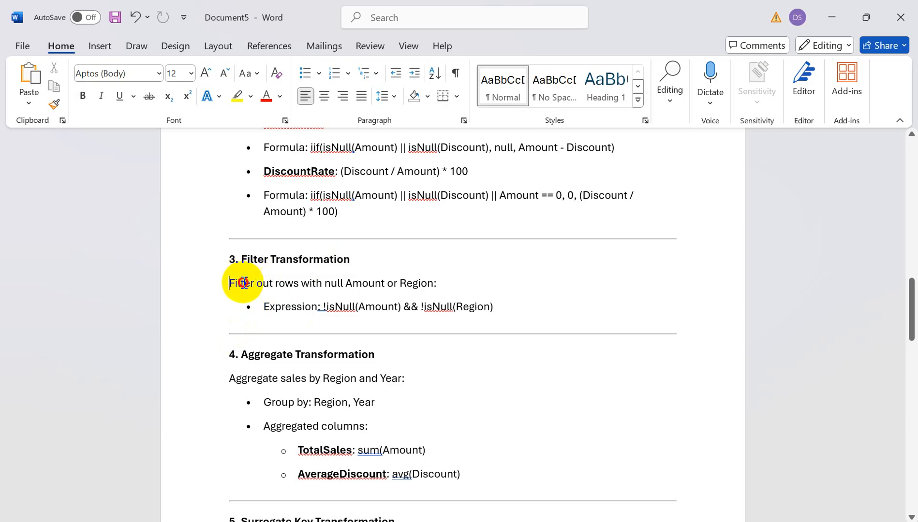
left_click_drag(234, 283, 435, 283)
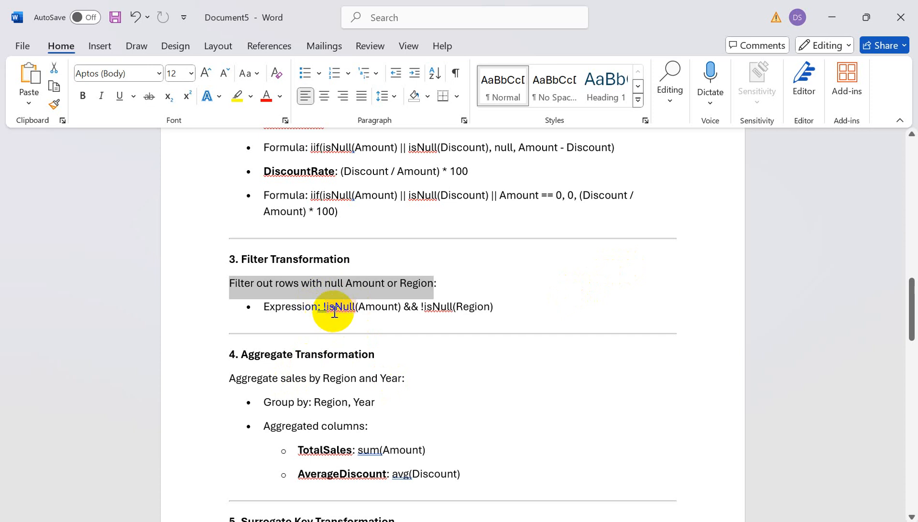
left_click_drag(237, 349, 381, 360)
scroll(459, 367, "down", 3)
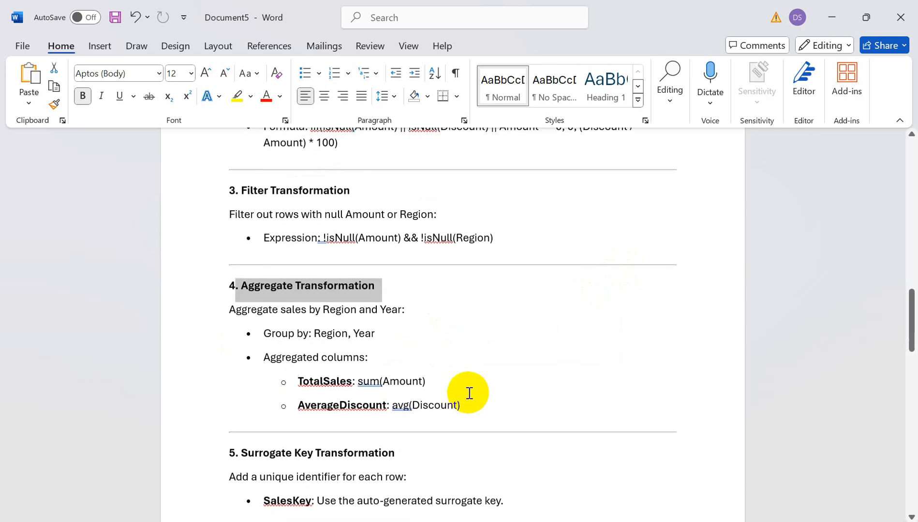
Step: Switch to the Excel workbook and examine the table's data rows 4 to 7, starting from the Sales column
key("alt+Tab")
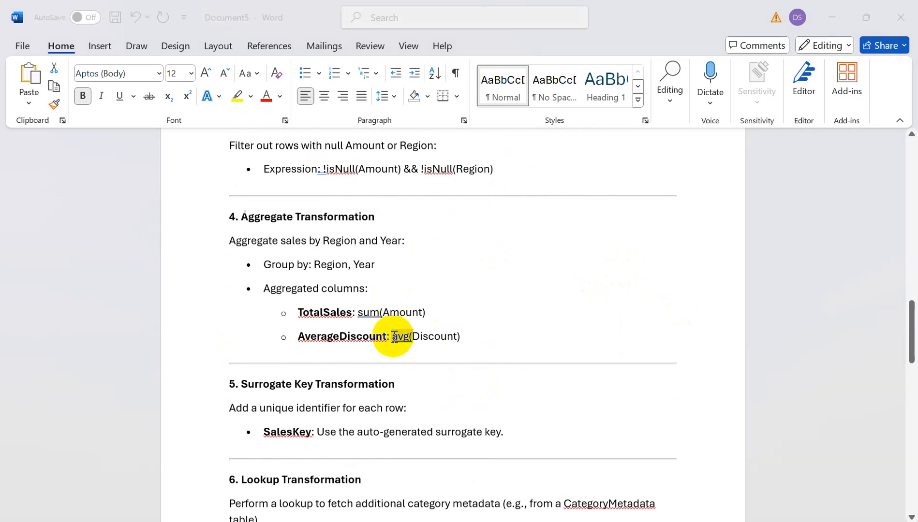
left_click(273, 217)
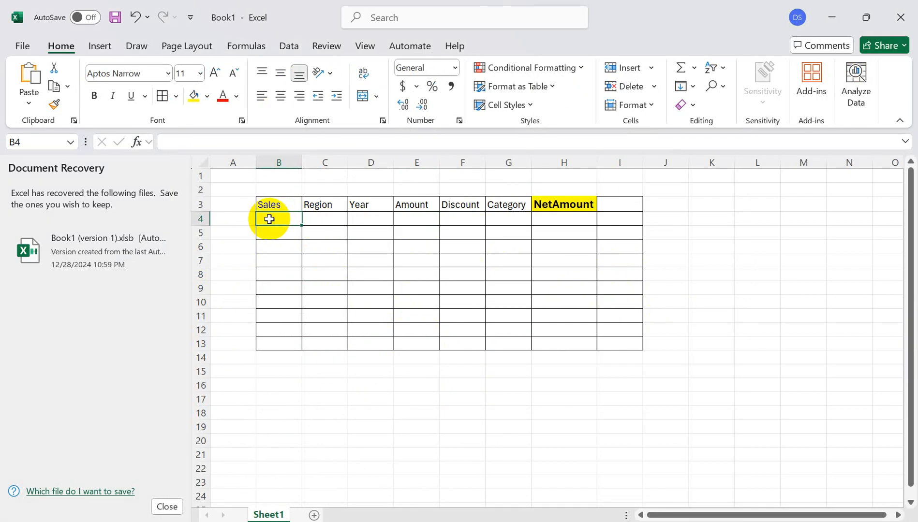
mouse_move(281, 217)
left_mouse_down()
mouse_move(276, 266)
mouse_move(632, 246)
mouse_move(629, 263)
left_mouse_up()
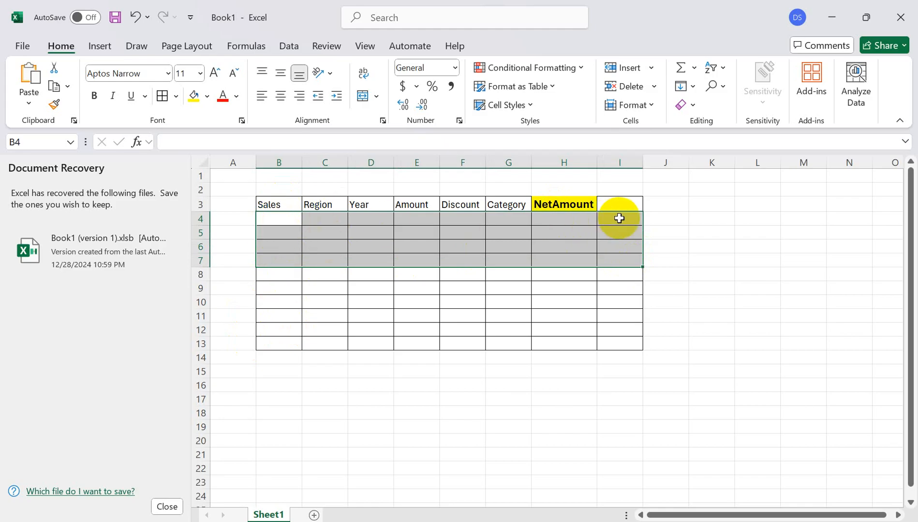
key("Tab")
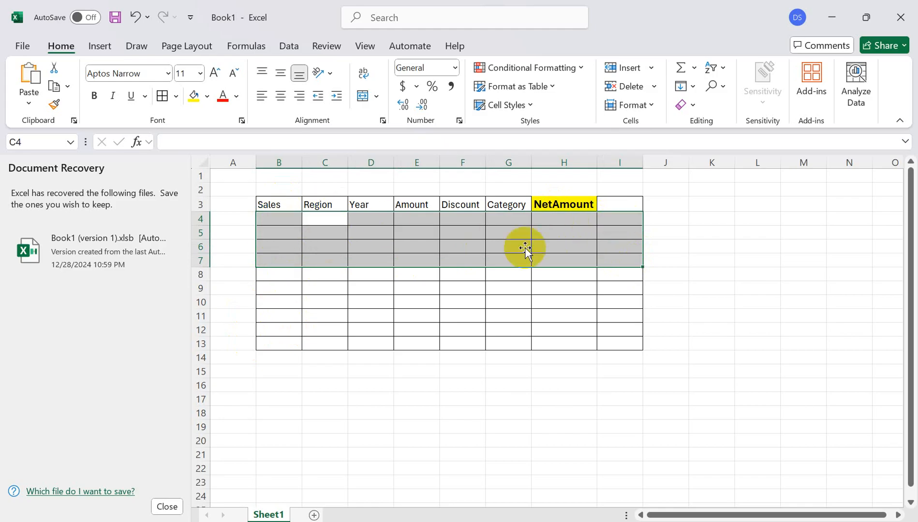
left_click(259, 250)
left_click(284, 219)
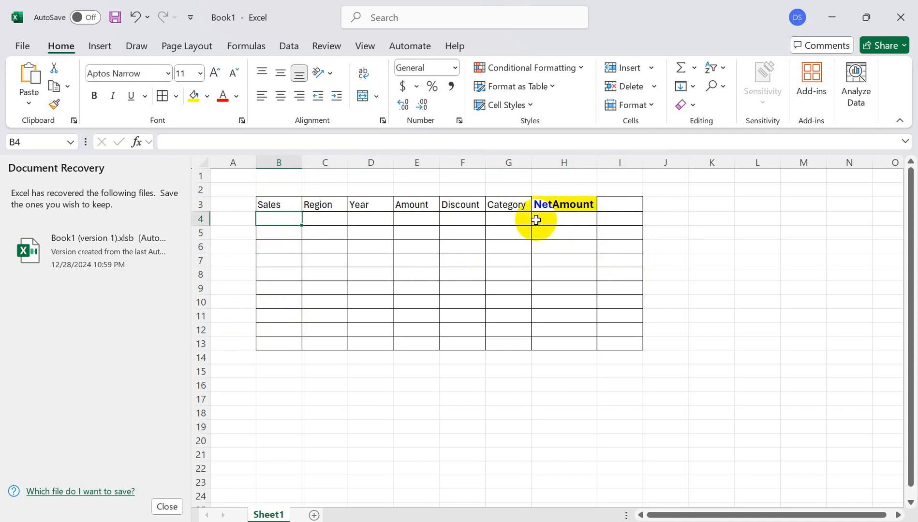
Step: Examine the NetAmount, Amount and Region cells in the first data rows to relate them to the transformations
left_click(566, 221)
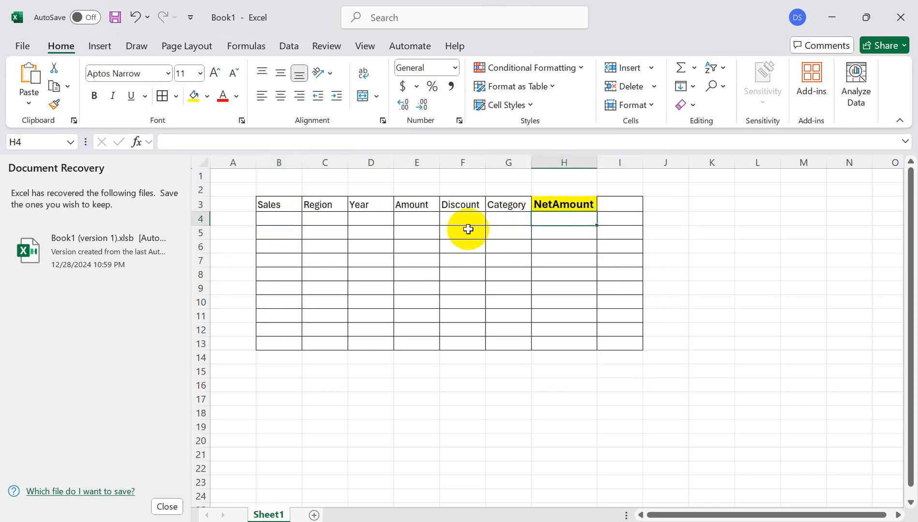
left_click(414, 221)
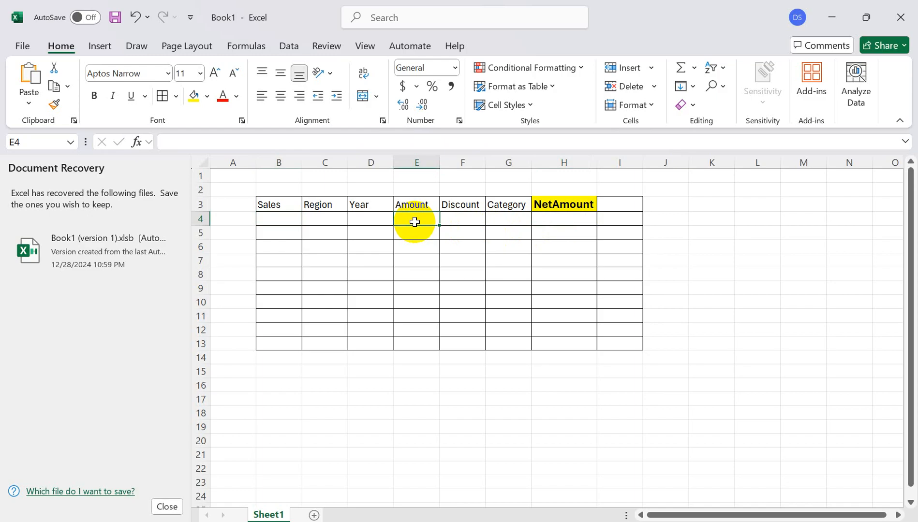
left_click(319, 220)
left_click(314, 236)
left_click(327, 221)
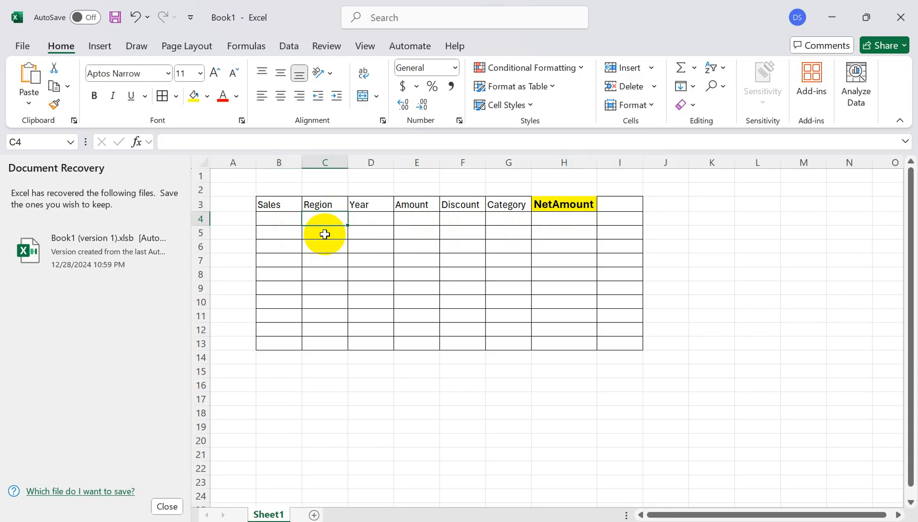
left_click(406, 223)
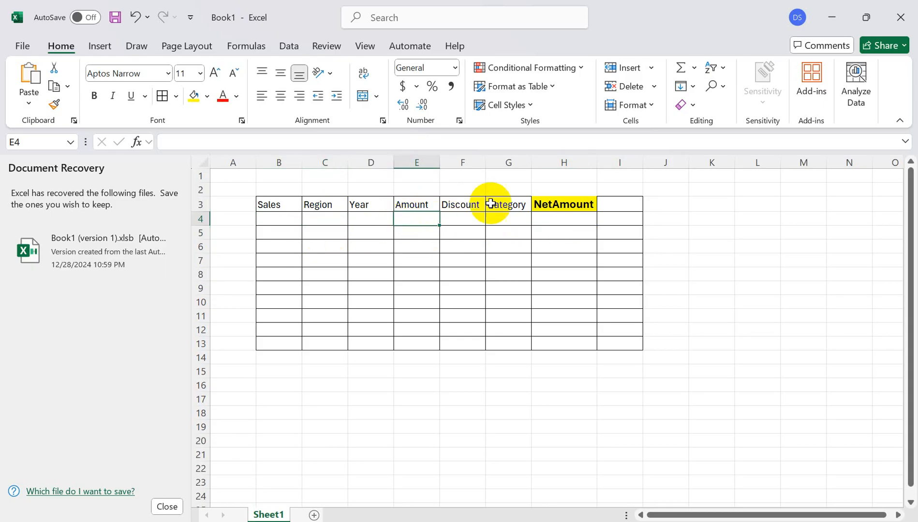
Step: Switch to the Word document and read the Aggregate Transformation section's sales aggregation, aggregated columns and TotalSales entry
key("alt+Tab")
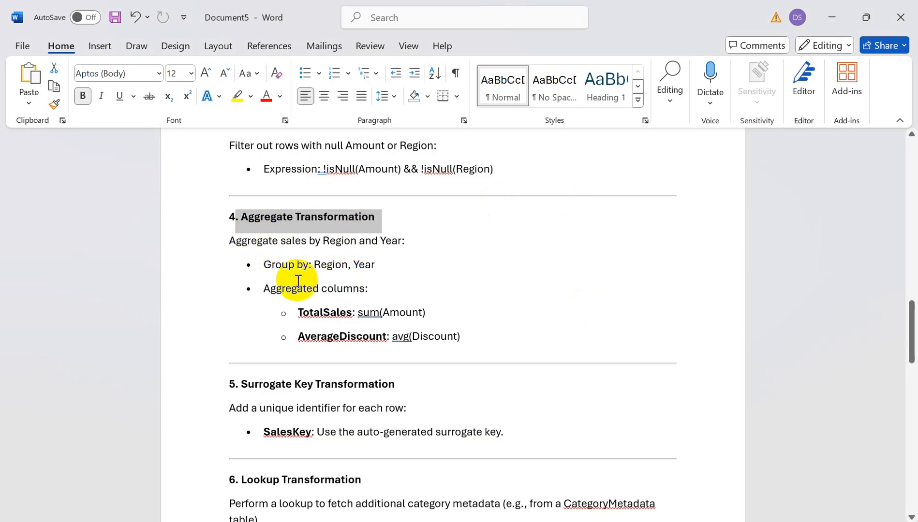
left_click(226, 240)
mouse_move(226, 240)
left_mouse_down()
mouse_move(338, 241)
mouse_move(308, 241)
left_mouse_up()
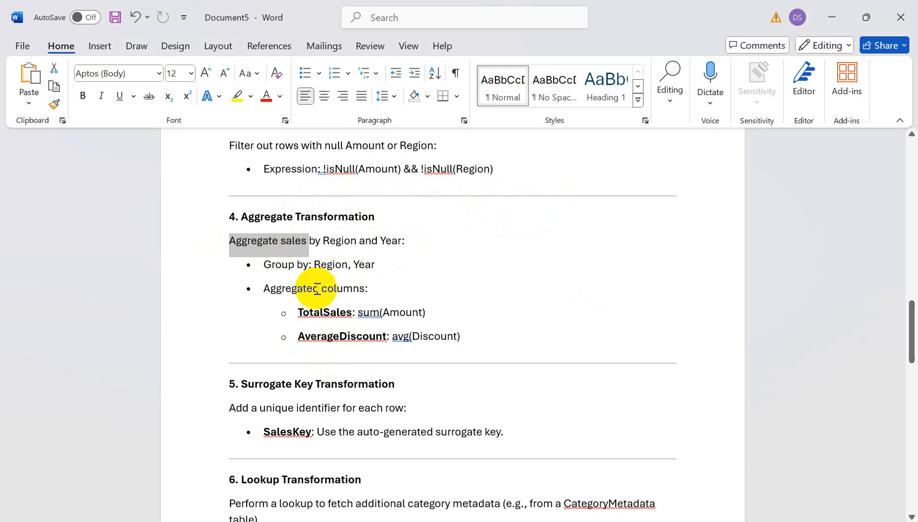
left_click_drag(265, 288, 362, 289)
left_click_drag(293, 311, 352, 314)
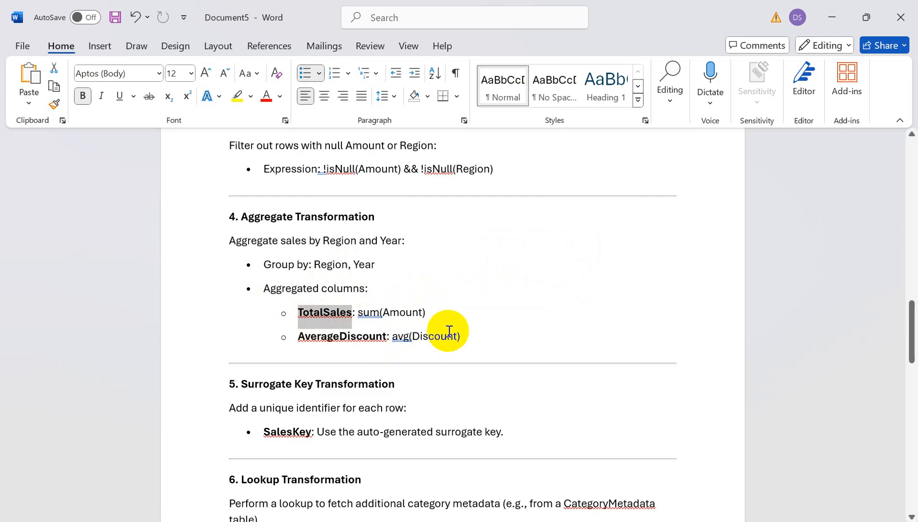
Step: Read the Surrogate Key Transformation section and compare its per-row identifier with the table in the Excel workbook
scroll(449, 334, "down", 4)
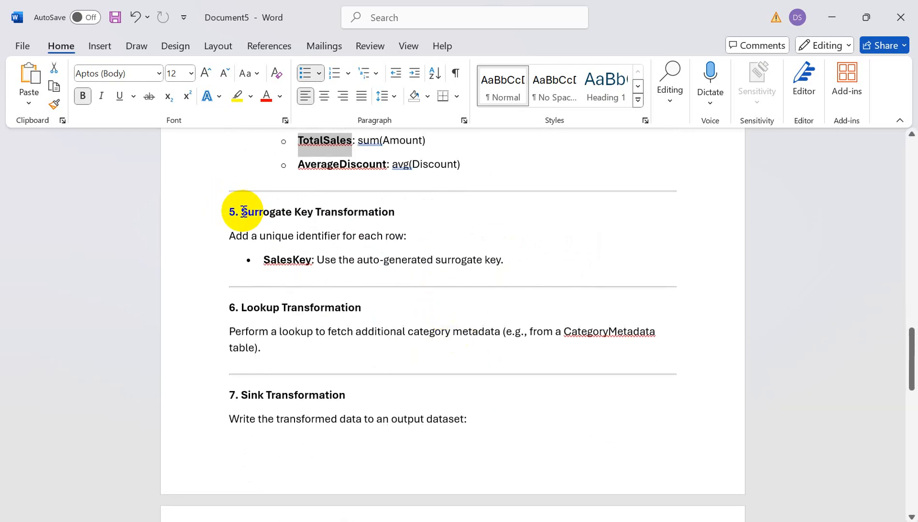
left_click_drag(244, 211, 414, 213)
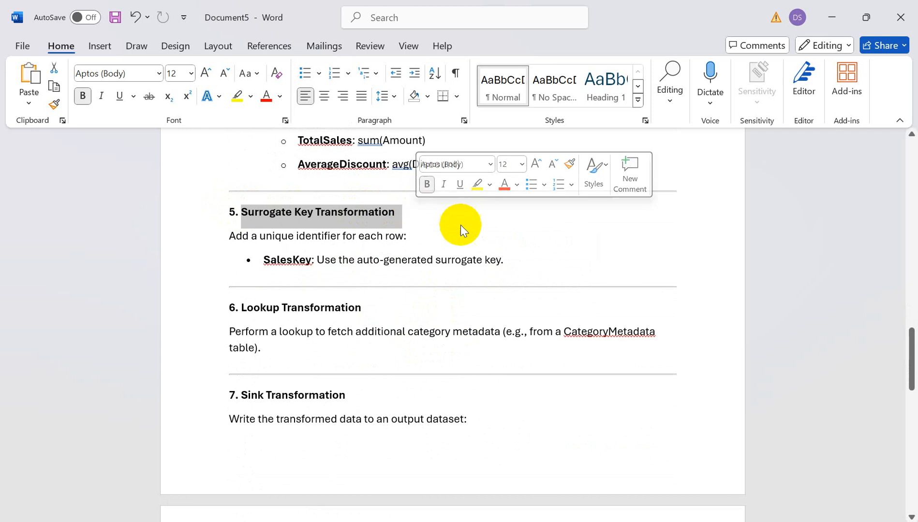
scroll(459, 227, "down", 1)
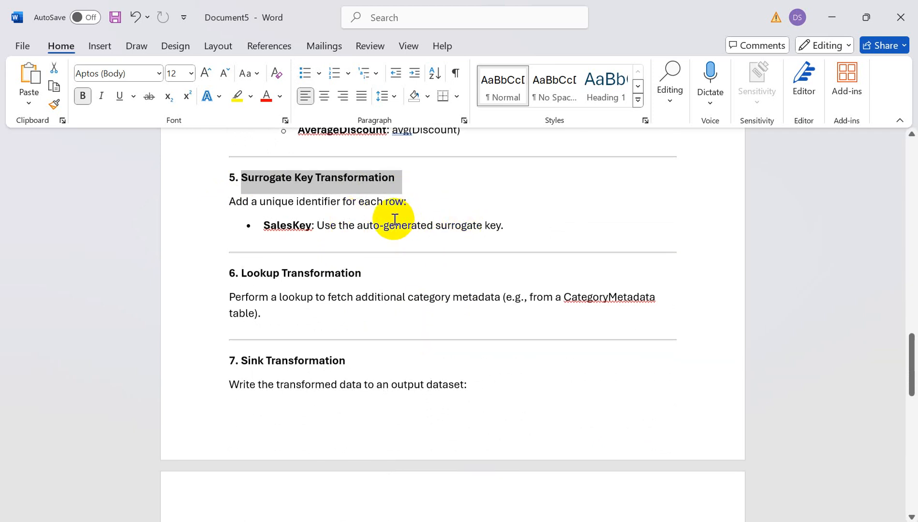
key("alt+Tab")
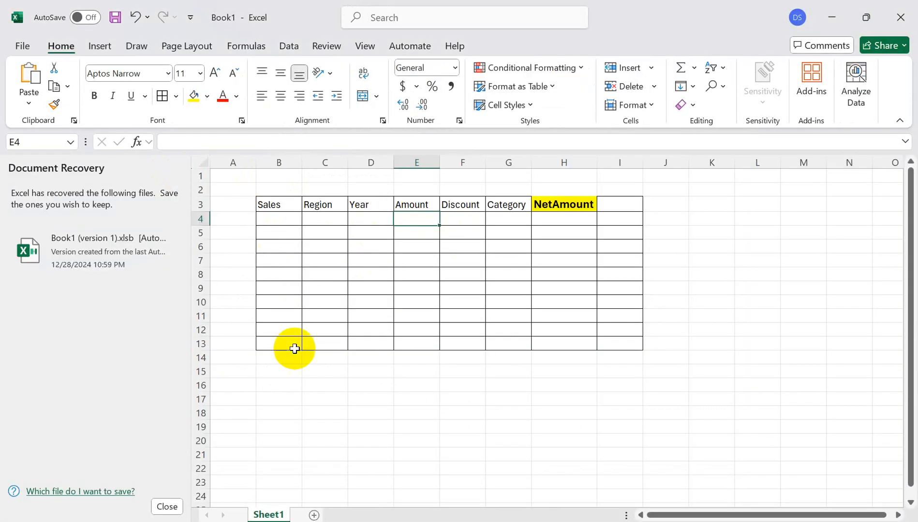
key("alt+Tab")
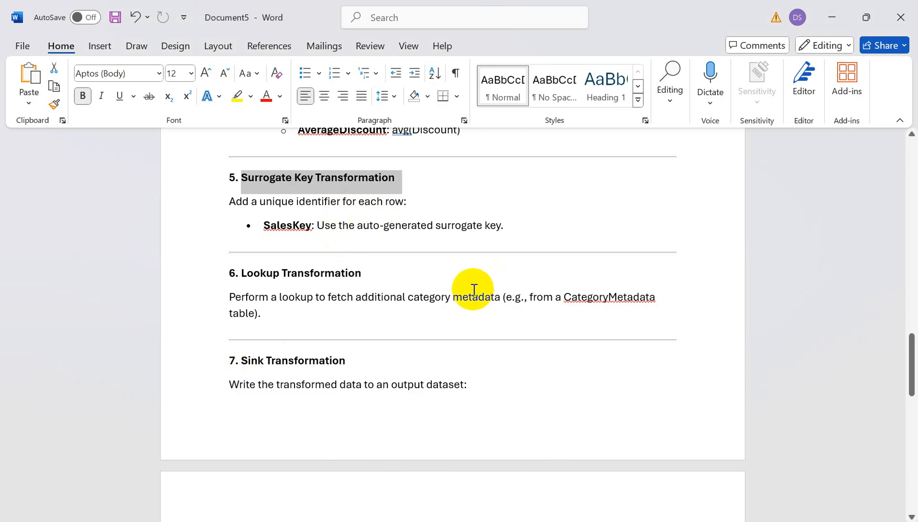
Step: Skim the remaining transformation sections in the Word document and return to the Data Cleaning and Aggregation scenario at its start
scroll(469, 300, "down", 4)
scroll(463, 313, "up", 20)
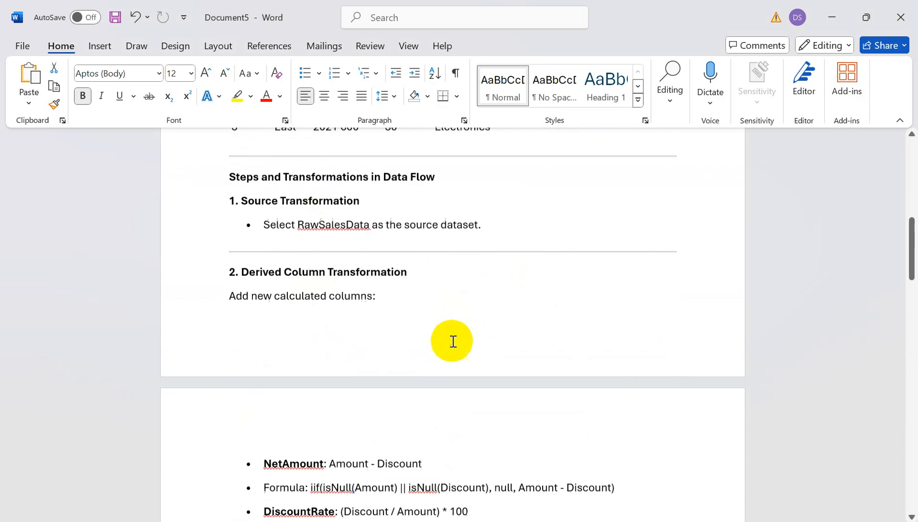
scroll(453, 342, "up", 10)
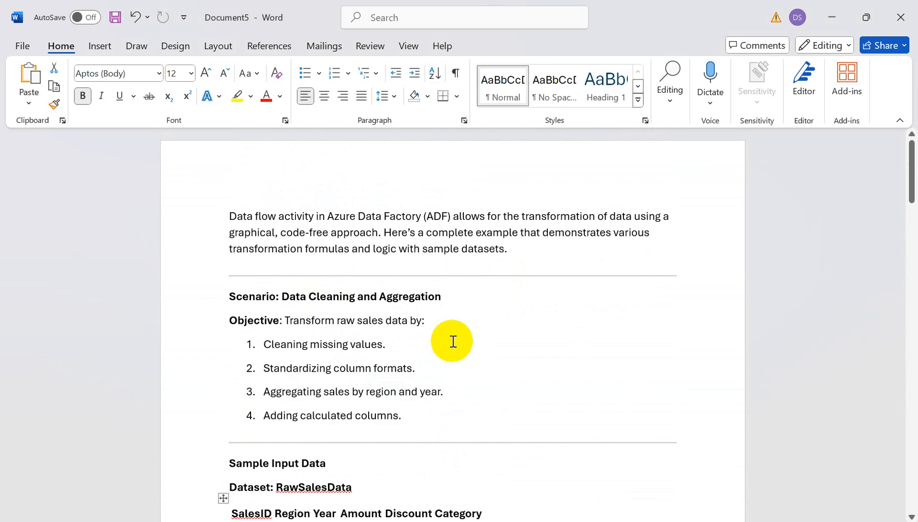
Step: Switch to the Azure portal in Chrome and open the blob container list of the saadcls storage account
key("alt+Tab")
left_click(88, 20)
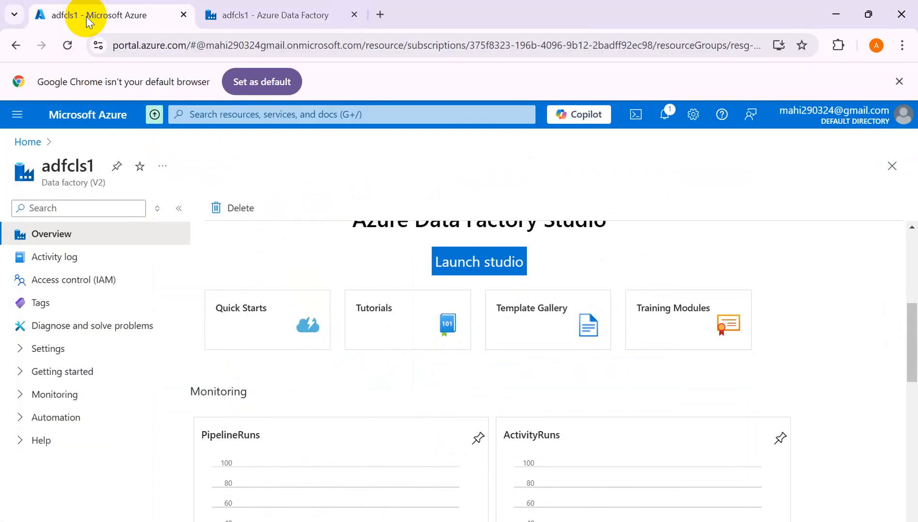
left_click(28, 142)
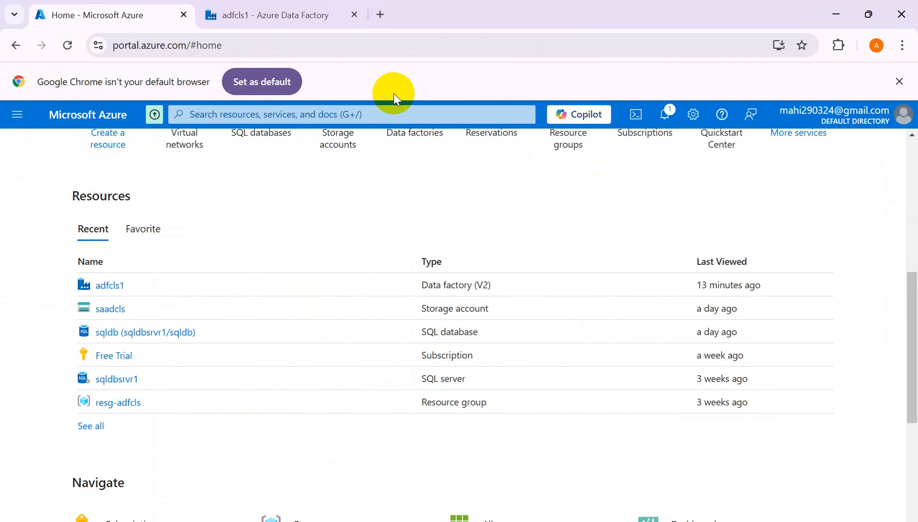
scroll(267, 178, "up", 7)
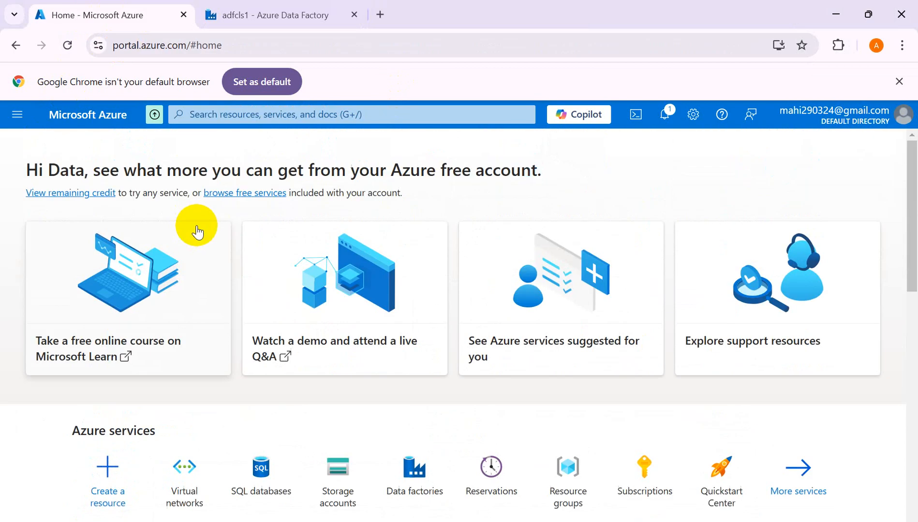
scroll(205, 236, "down", 6)
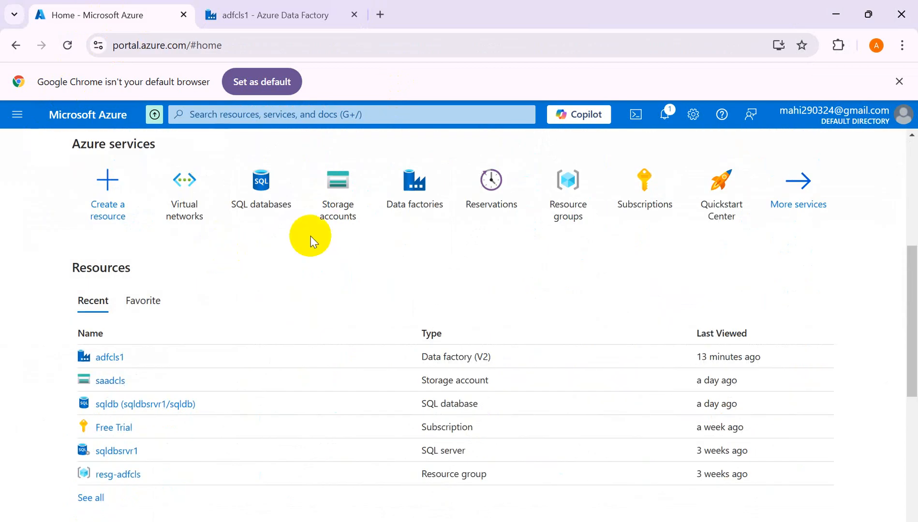
left_click(110, 381)
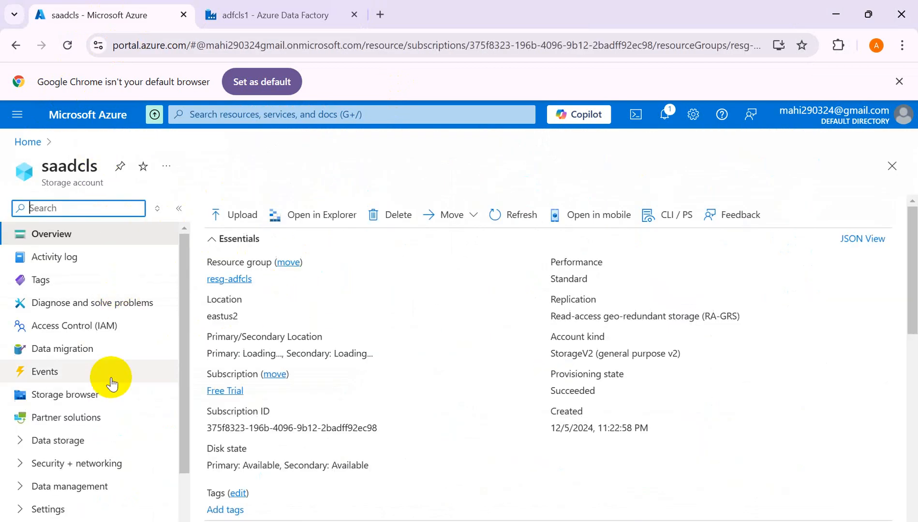
left_click(19, 441)
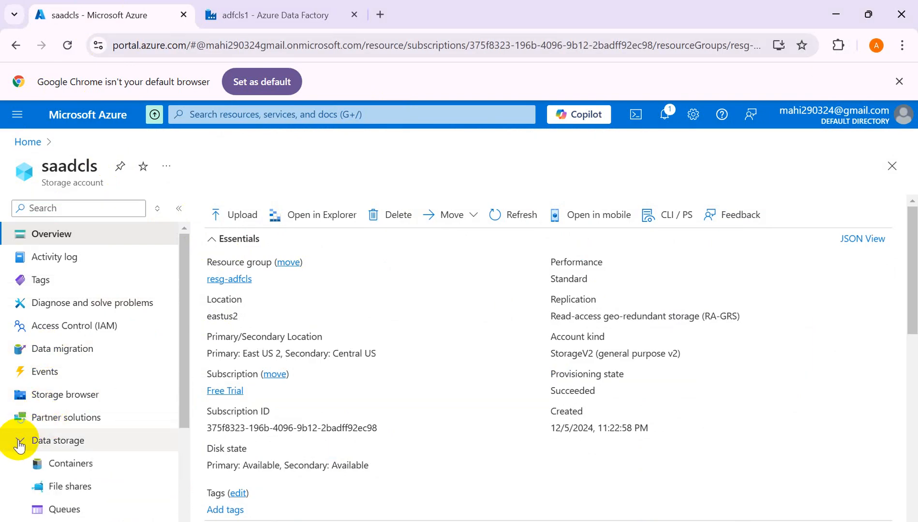
left_click(60, 463)
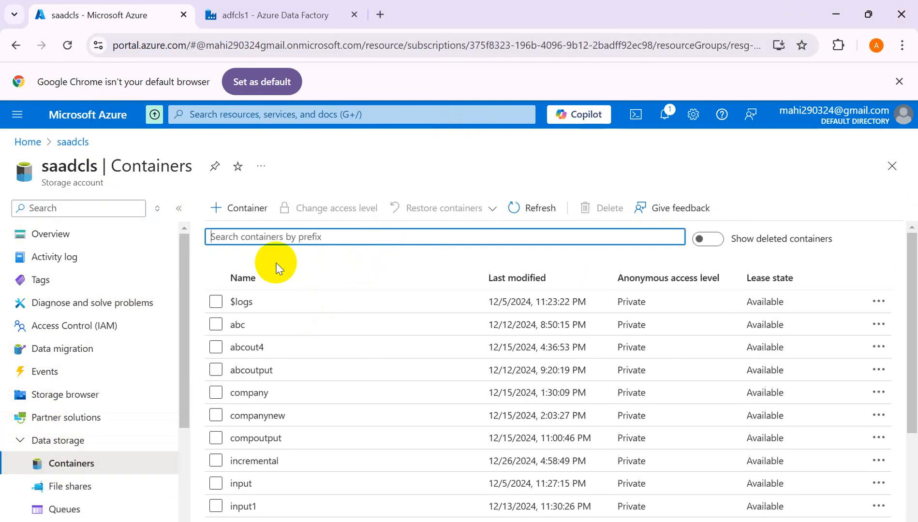
Step: Create a new private container named dataflow in the saadcls storage account
left_click(240, 210)
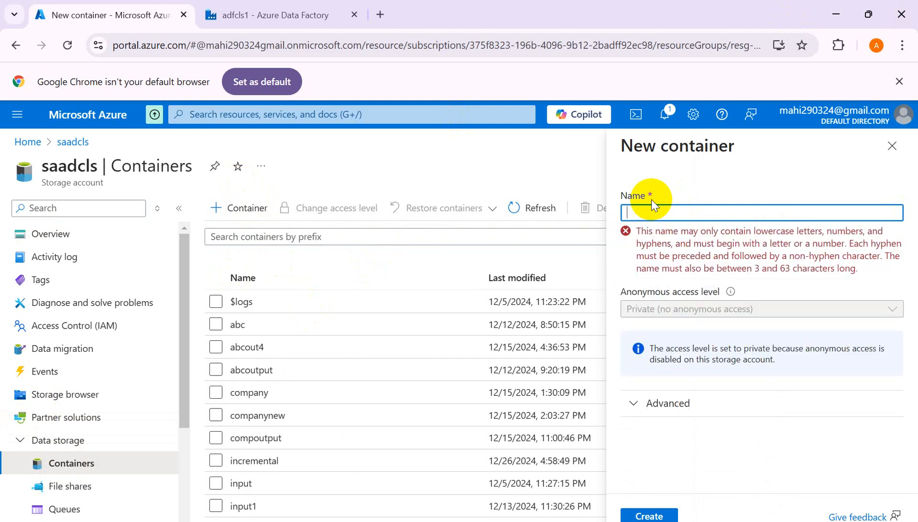
type("DataFlow")
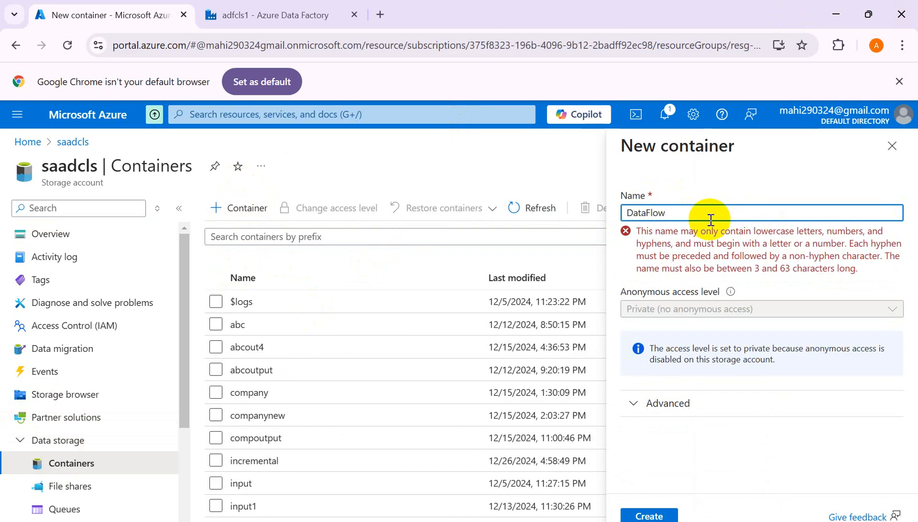
type("d")
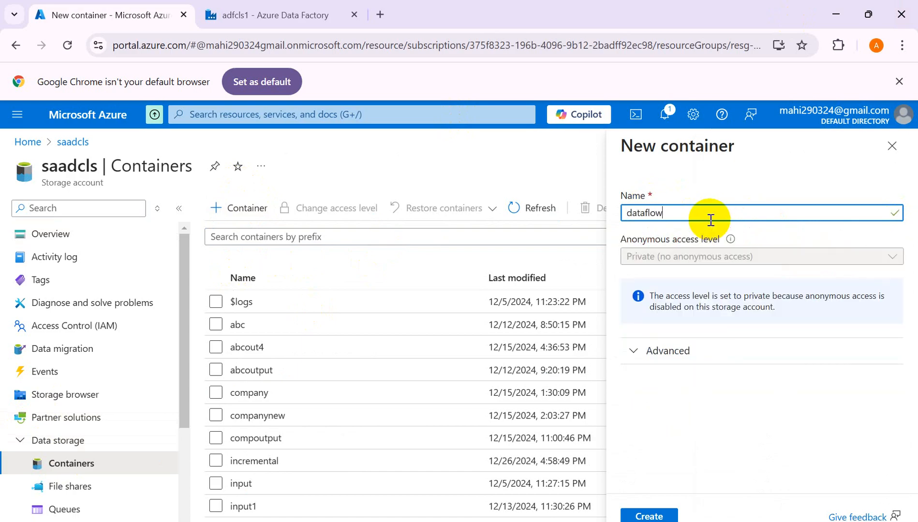
left_click(649, 515)
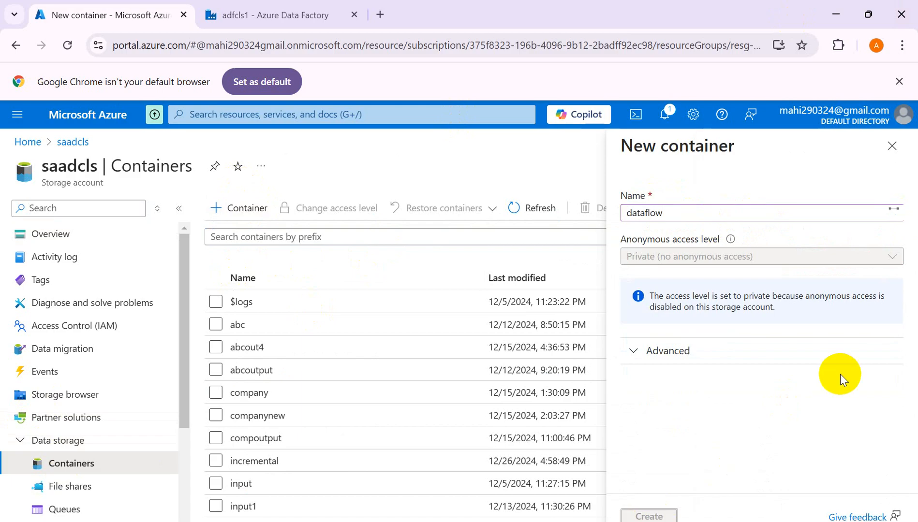
Step: Open the dataflow container and upload SalesRawData.csv to it from the local DataFlow folder
scroll(454, 386, "down", 3)
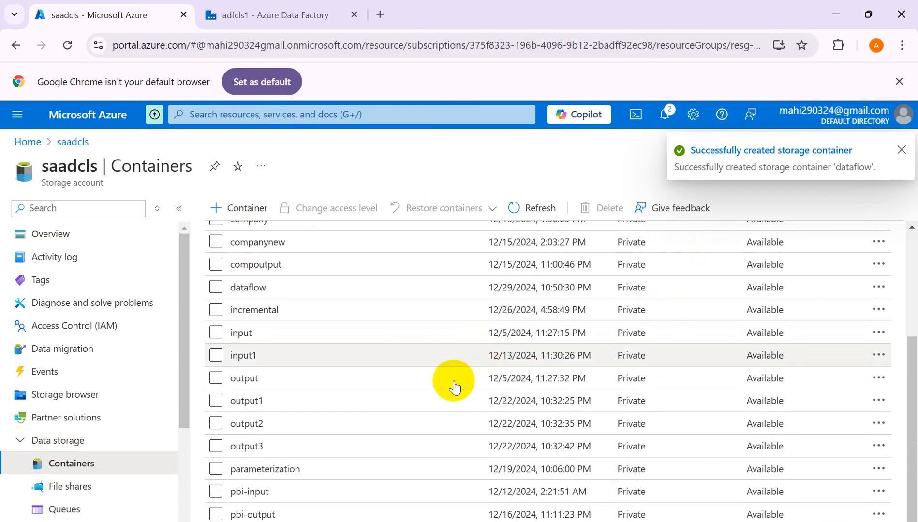
scroll(242, 276, "up", 5)
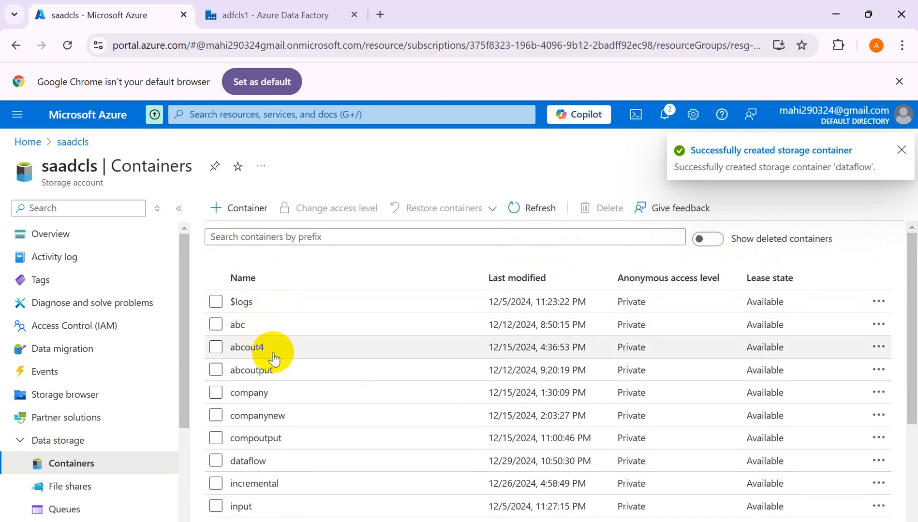
scroll(273, 358, "down", 3)
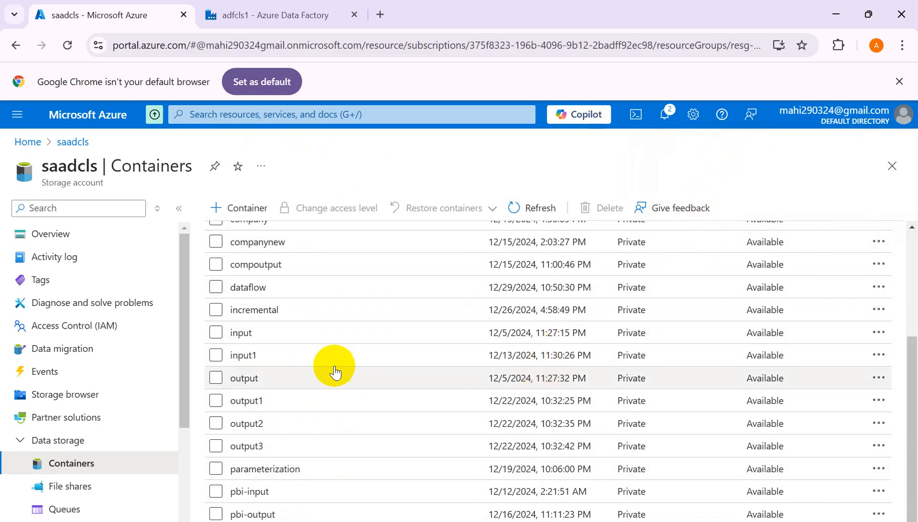
left_click(259, 285)
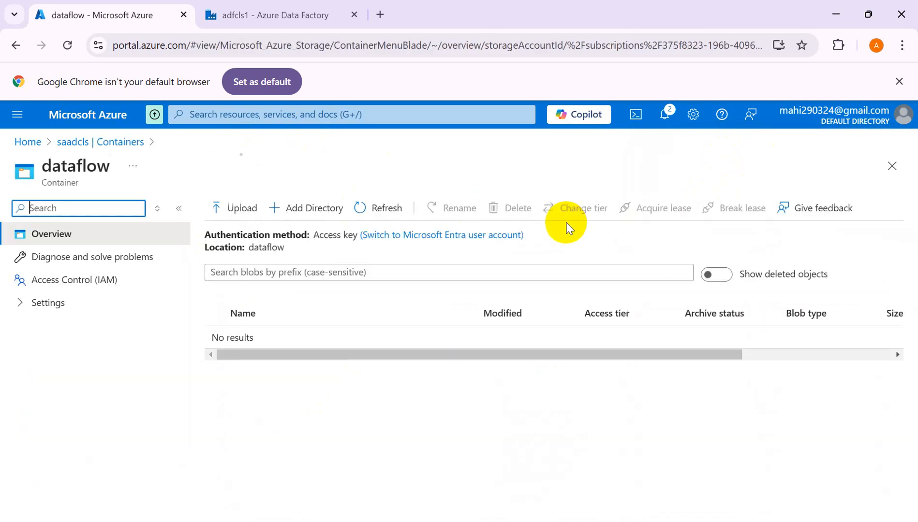
left_click(237, 208)
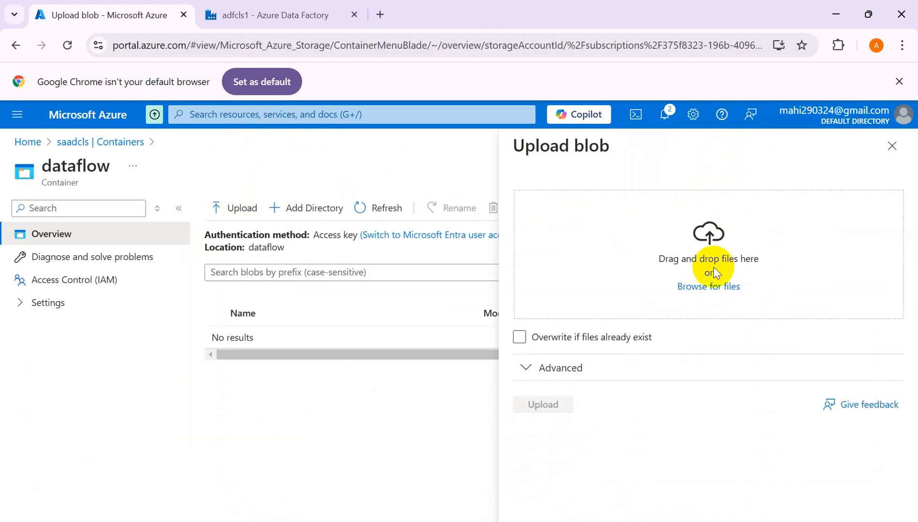
left_click(713, 286)
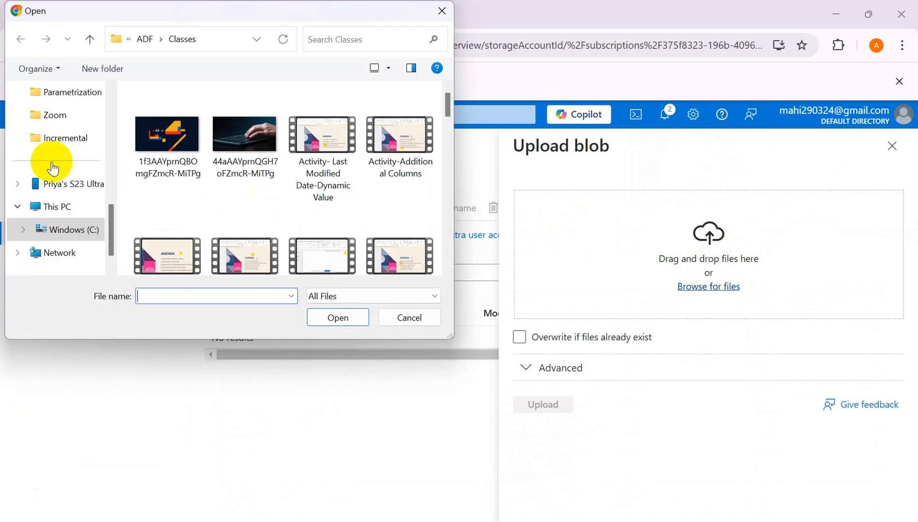
left_click(78, 93)
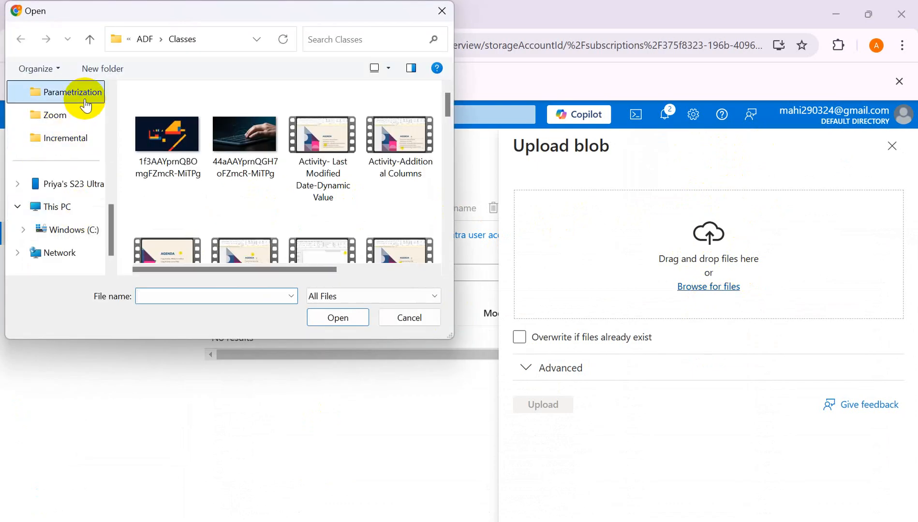
double_click(175, 116)
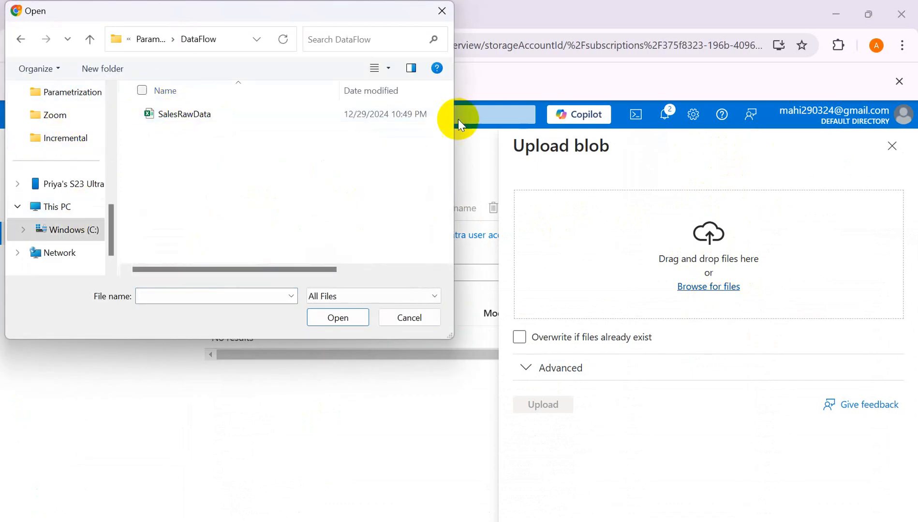
left_click(183, 114)
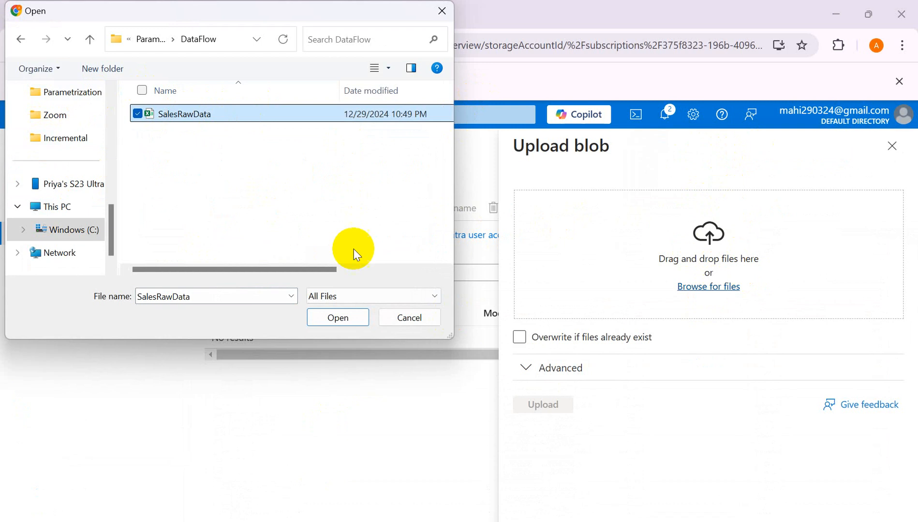
left_click(338, 317)
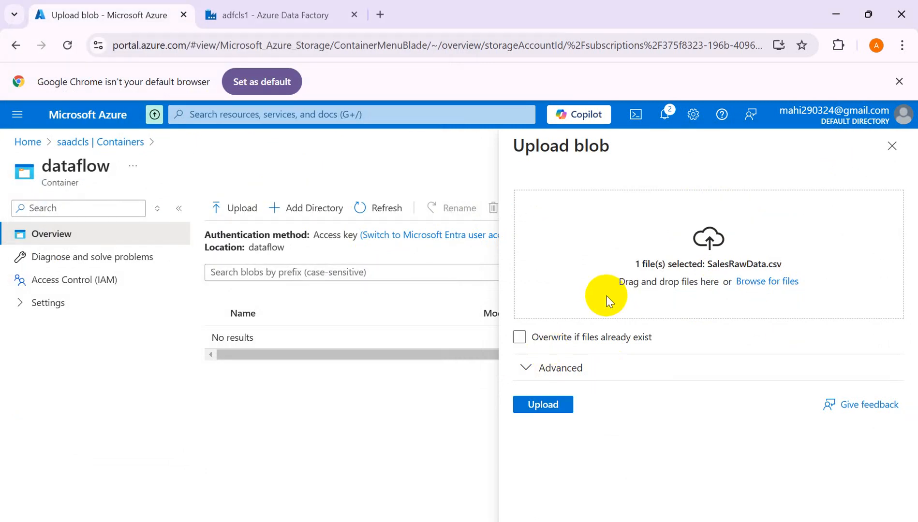
left_click(541, 405)
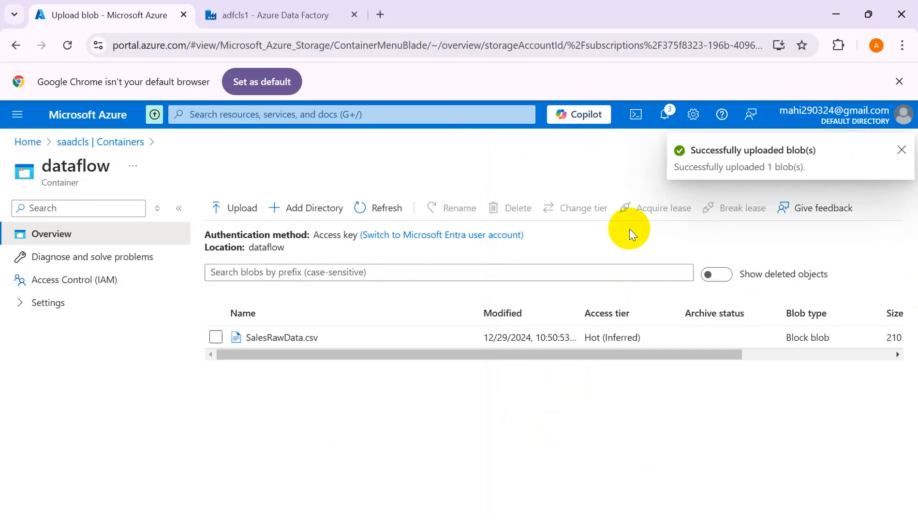
left_click(900, 150)
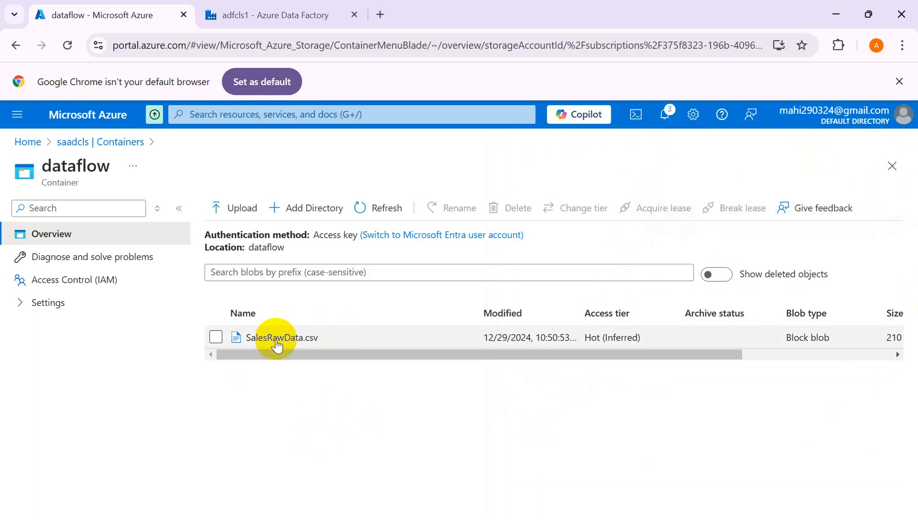
Step: Examine the rows and columns of the uploaded SalesRawData.csv blob in its editor view, and close the blob
left_click(276, 338)
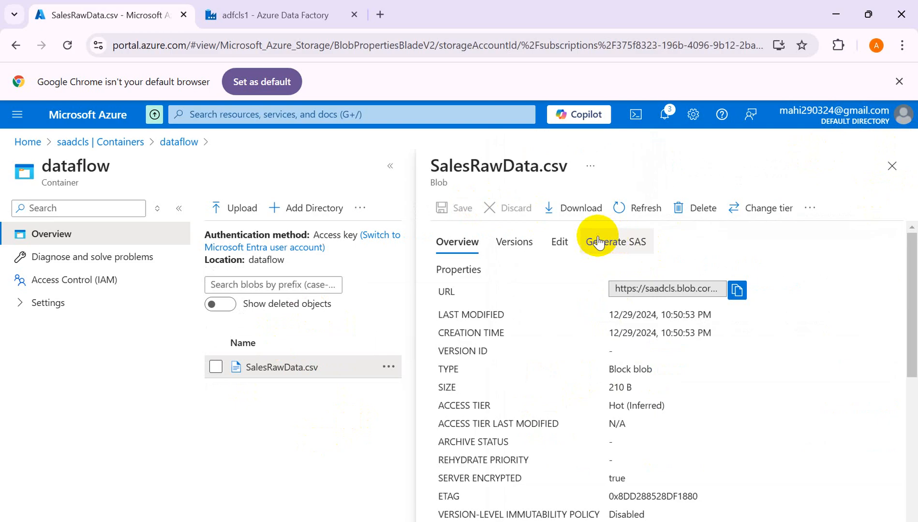
left_click(559, 242)
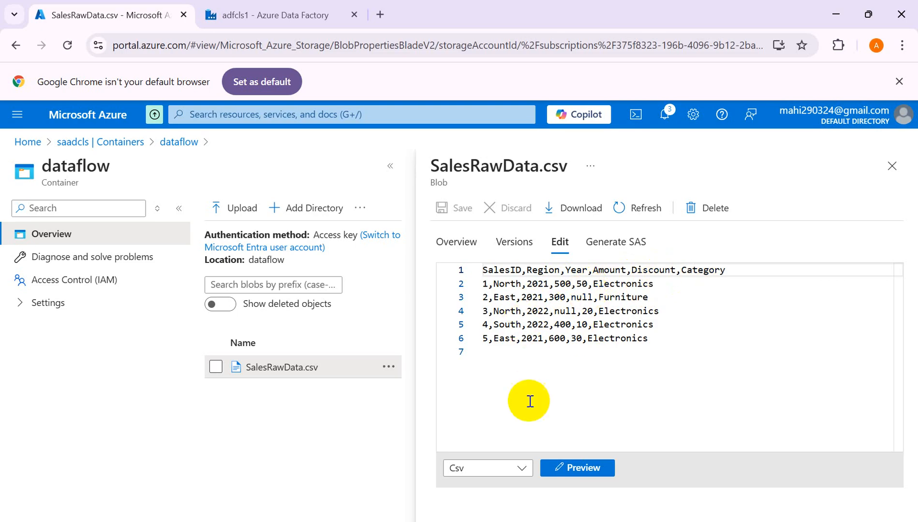
left_click(892, 166)
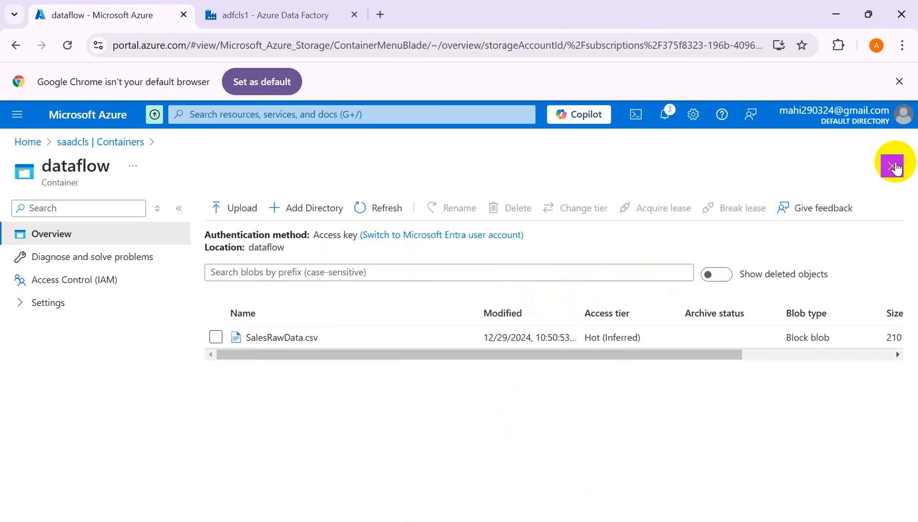
Step: Close the dataflow container and switch to the Azure Data Factory authoring page for adfcls1
left_click(893, 166)
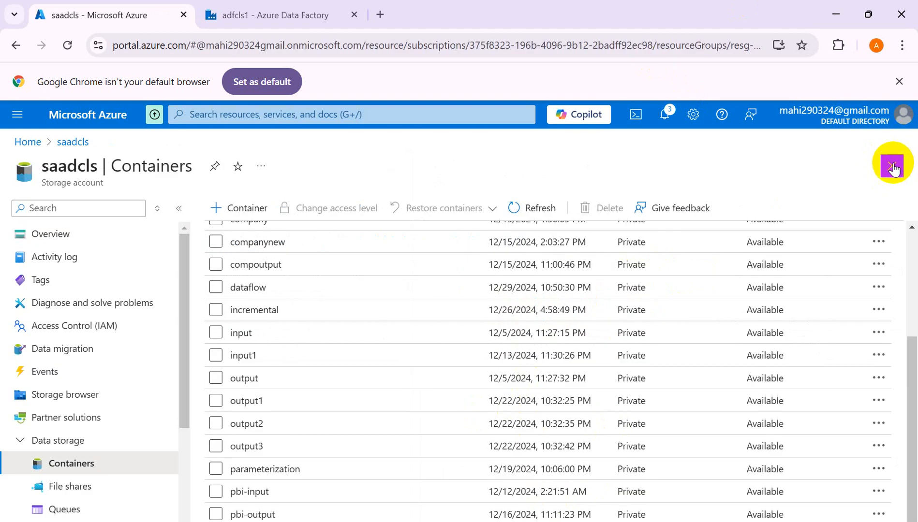
left_click(217, 17)
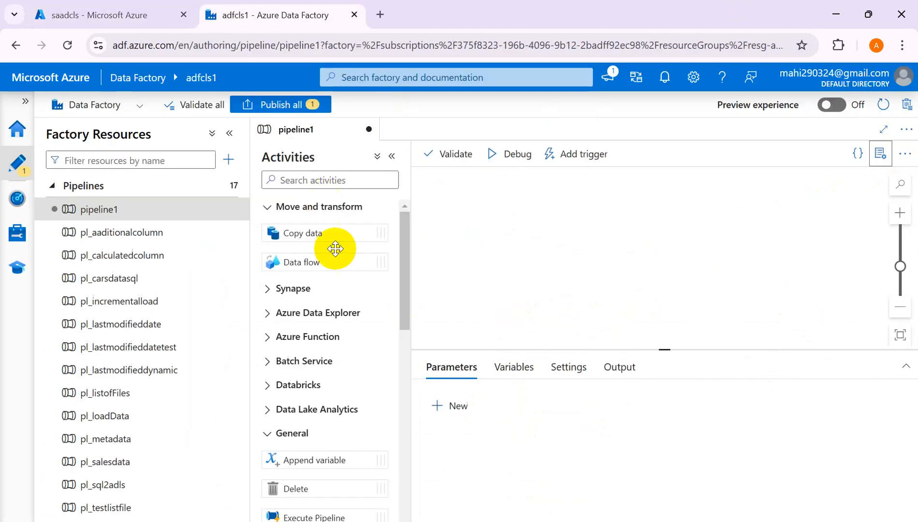
Step: Add a Data flow activity to the pipeline1 canvas and name it Data flow raw data
left_click_drag(338, 263, 679, 261)
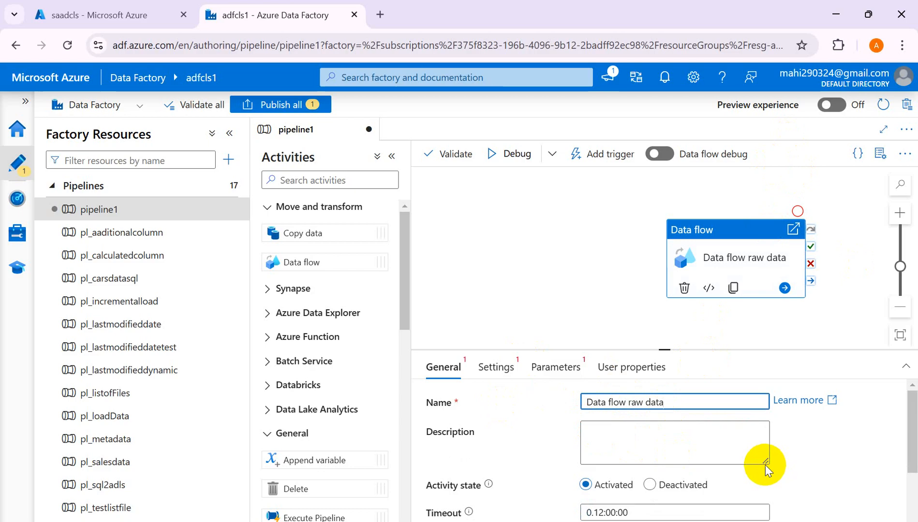
Step: Examine the general settings of the Data flow raw data activity, including activity state, timeout, retry and retry interval
scroll(717, 441, "down", 2)
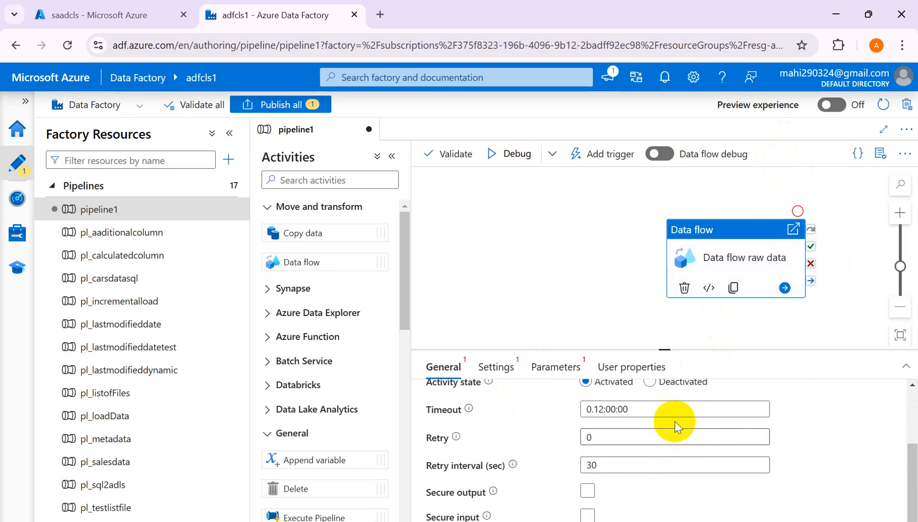
scroll(674, 420, "up", 2)
scroll(673, 420, "down", 2)
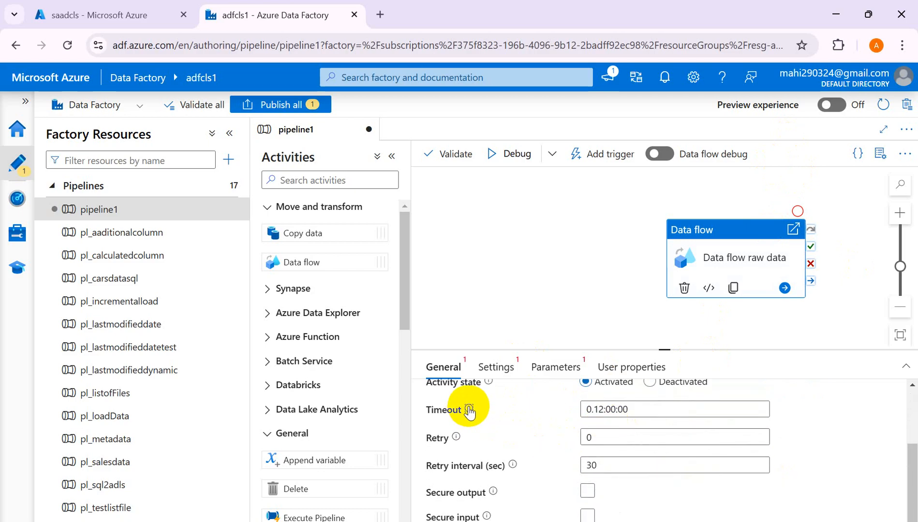
mouse_move(469, 414)
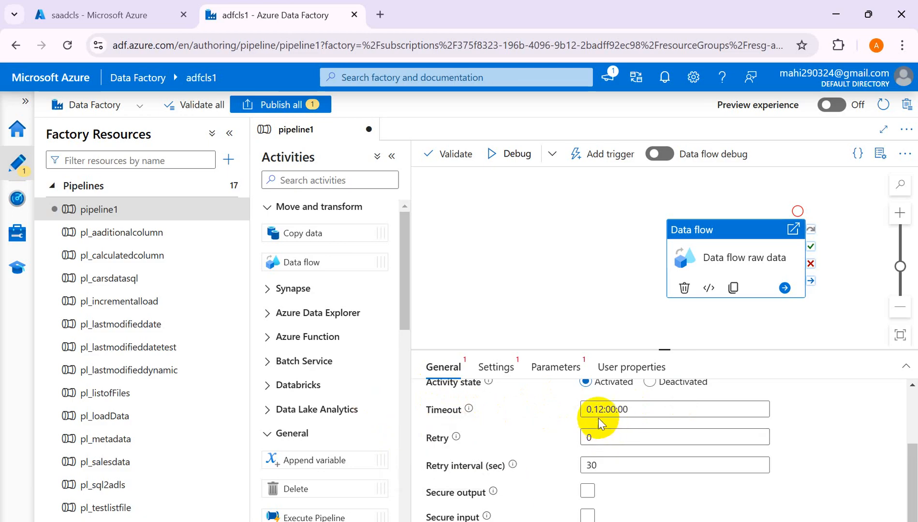
mouse_move(457, 440)
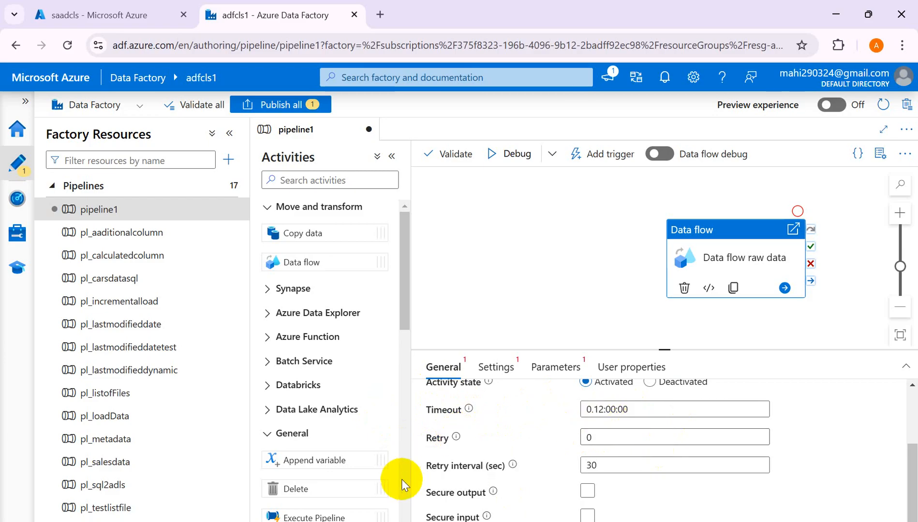
scroll(637, 468, "up", 3)
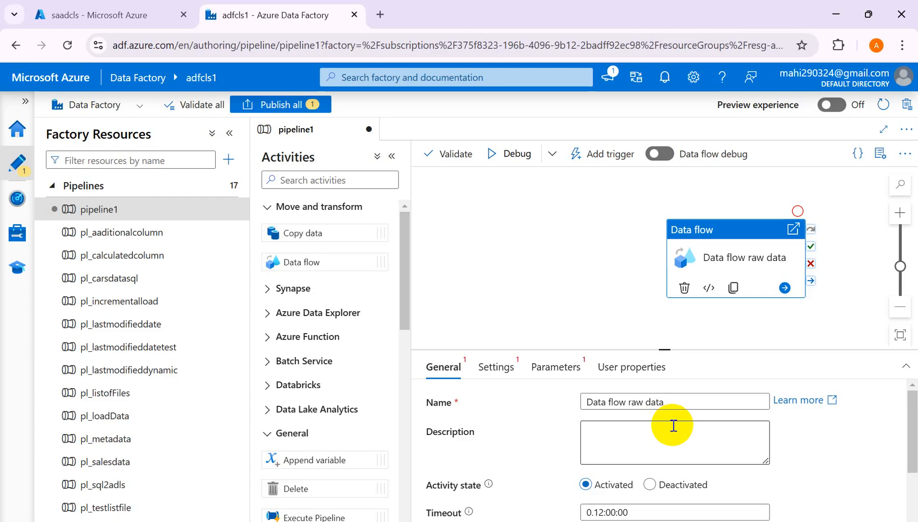
scroll(643, 432, "down", 2)
scroll(486, 409, "up", 1)
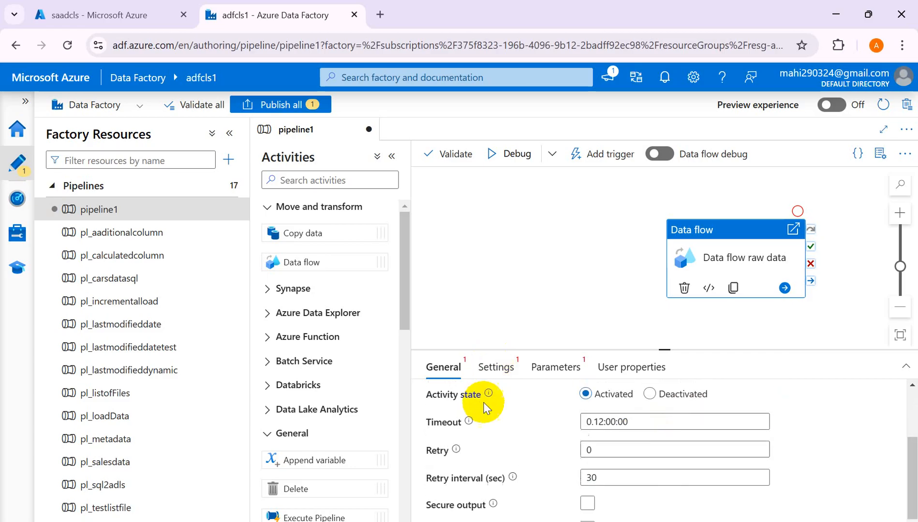
scroll(485, 409, "up", 2)
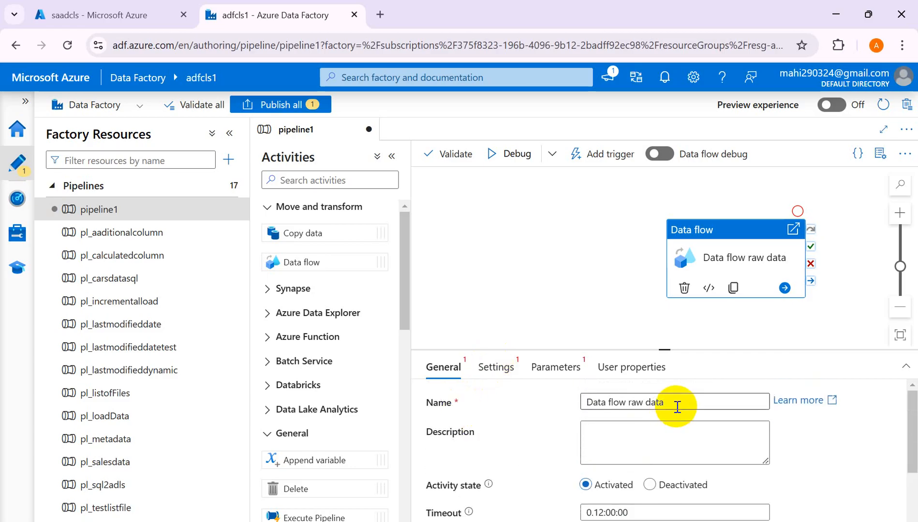
Step: Create a new data flow named df_raw_sales for the activity and add a source to it
left_click(496, 366)
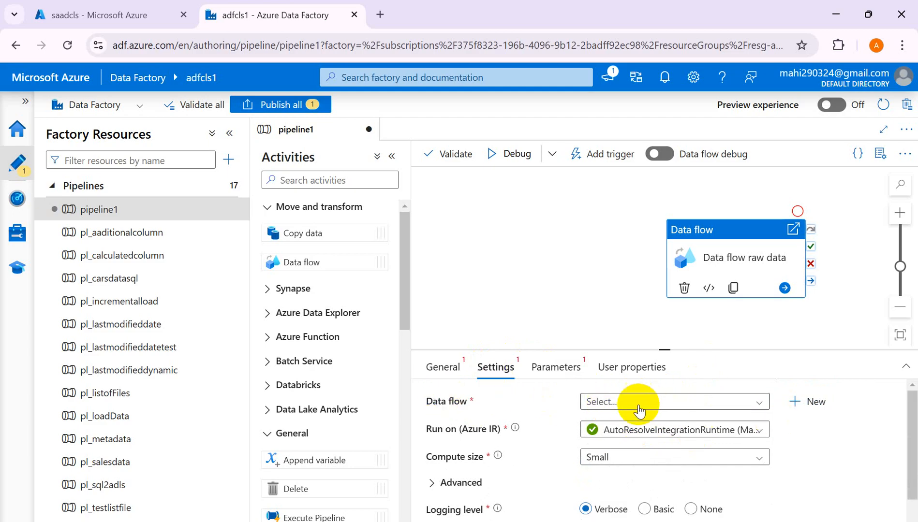
left_click_drag(248, 291, 248, 393)
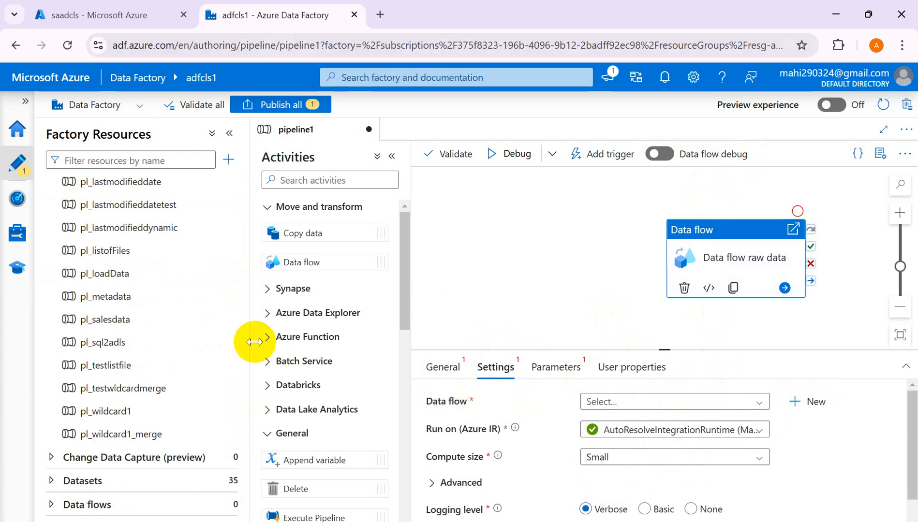
left_click(796, 401)
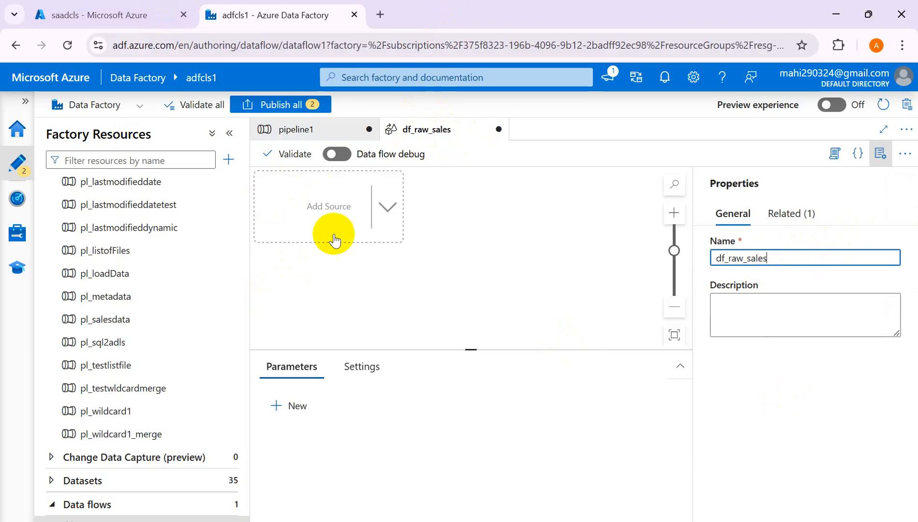
left_click(303, 209)
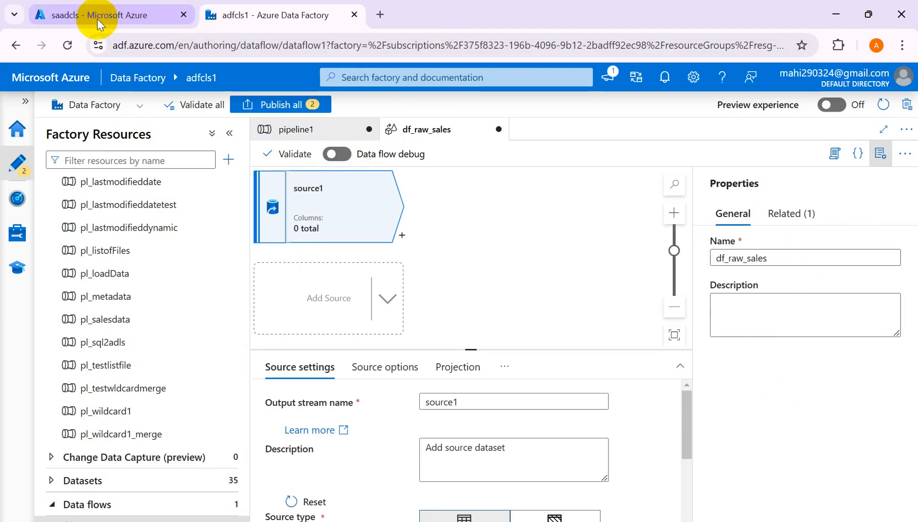
Step: Check the SalesRawData.csv file in the dataflow container of the saadcls storage account, and return to the df_raw_sales data flow
left_click(140, 7)
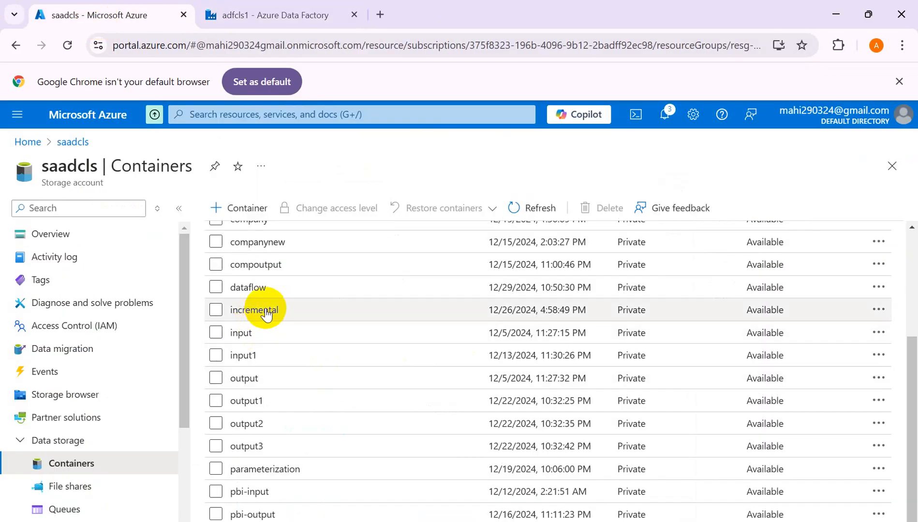
left_click(257, 288)
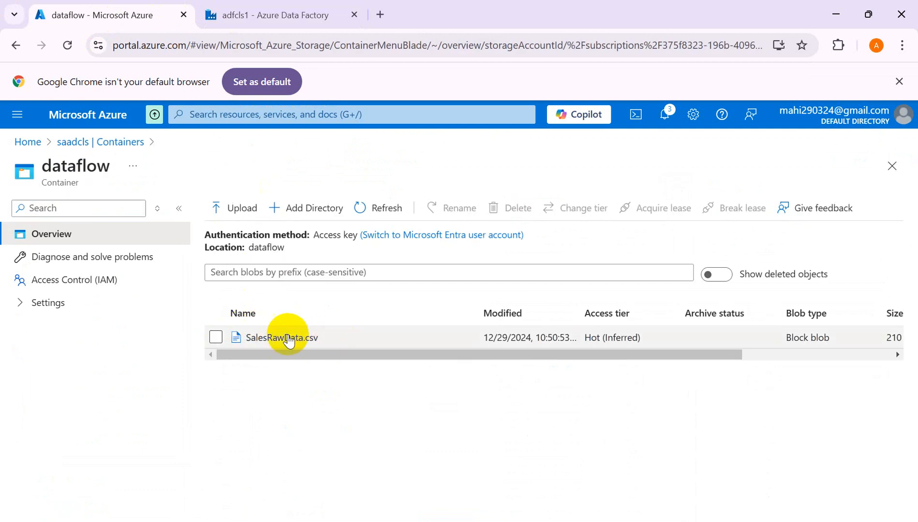
left_click(254, 17)
left_click(104, 12)
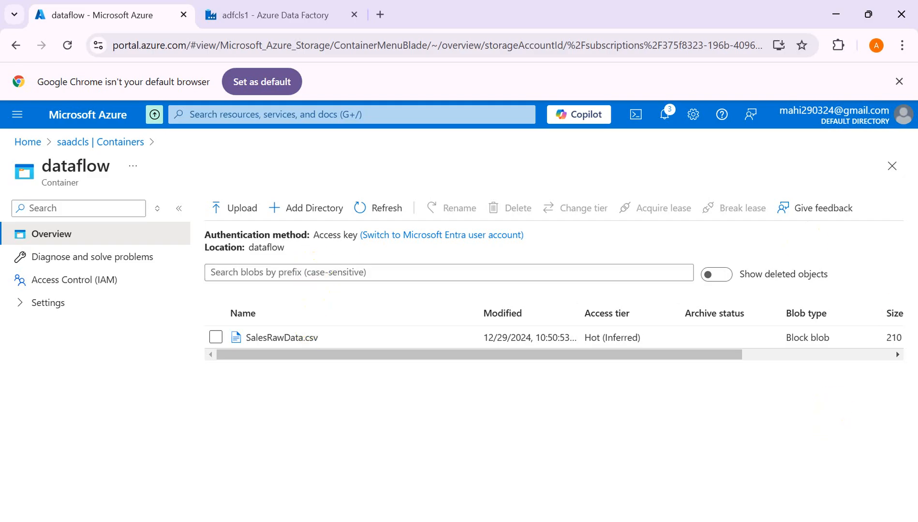
left_click(268, 13)
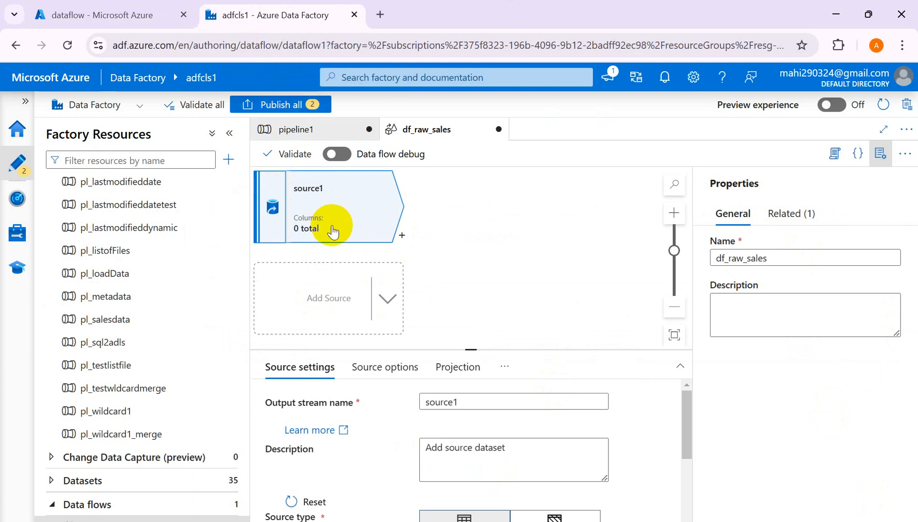
Step: Rename the source's output stream to SalesRawData
left_click(490, 406)
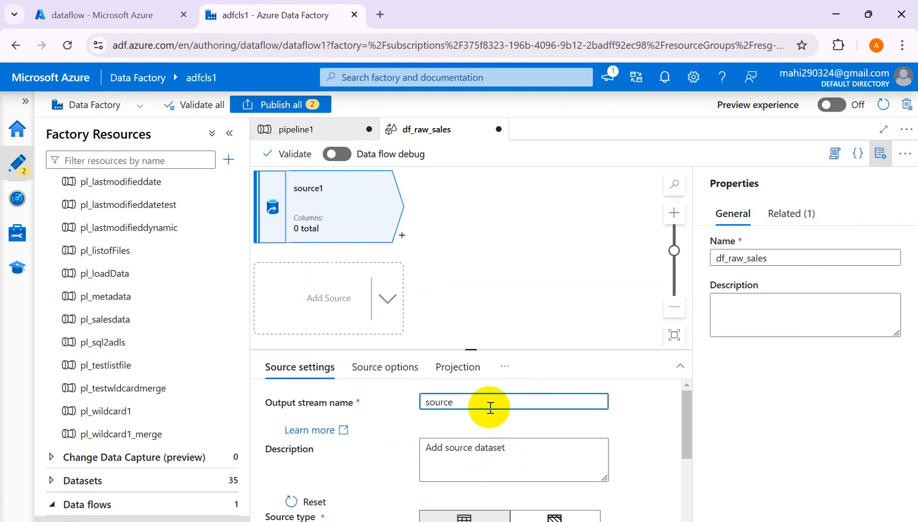
key("BackSpace")
key("BackSpace")
key("BackSpace")
key("BackSpace")
key("BackSpace")
key("BackSpace")
type("SalesRawData")
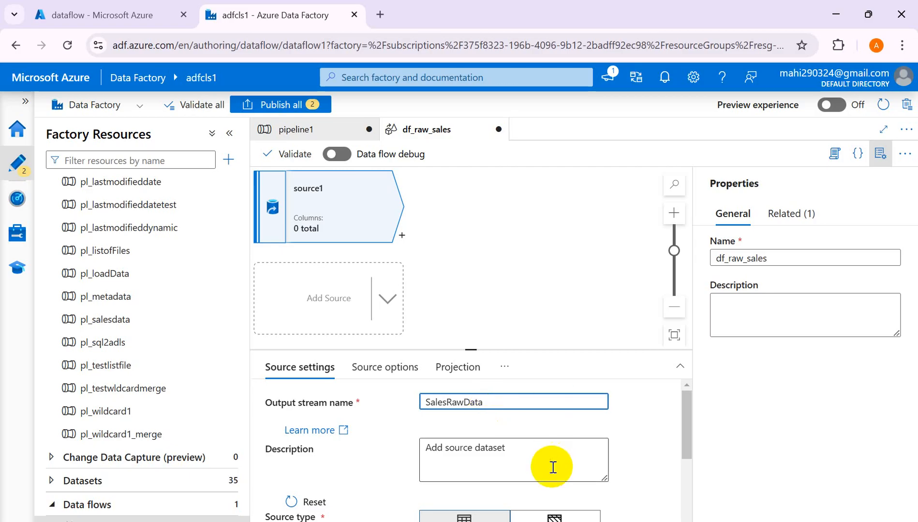
scroll(539, 420, "down", 3)
scroll(548, 410, "up", 3)
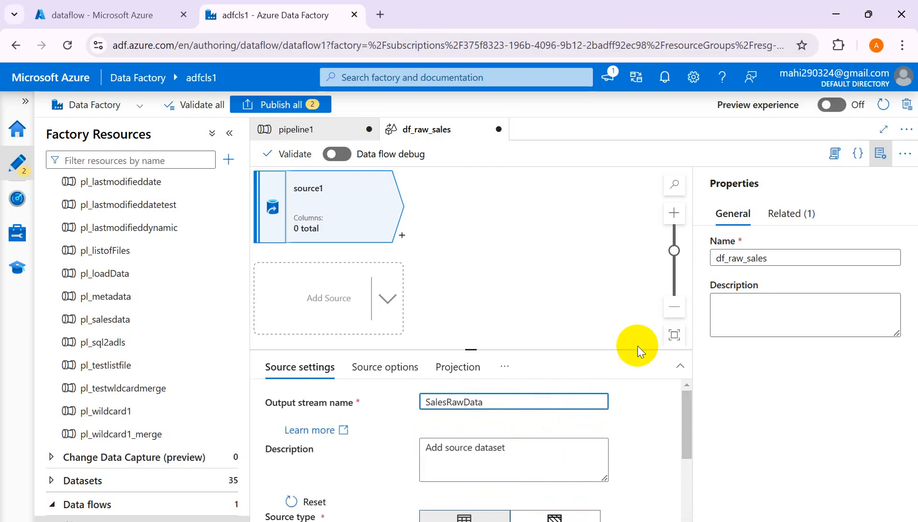
Step: Hide the data flow properties, enlarge the source settings area, and set the source description to "This contains sales raw data for transformation"
left_click(880, 159)
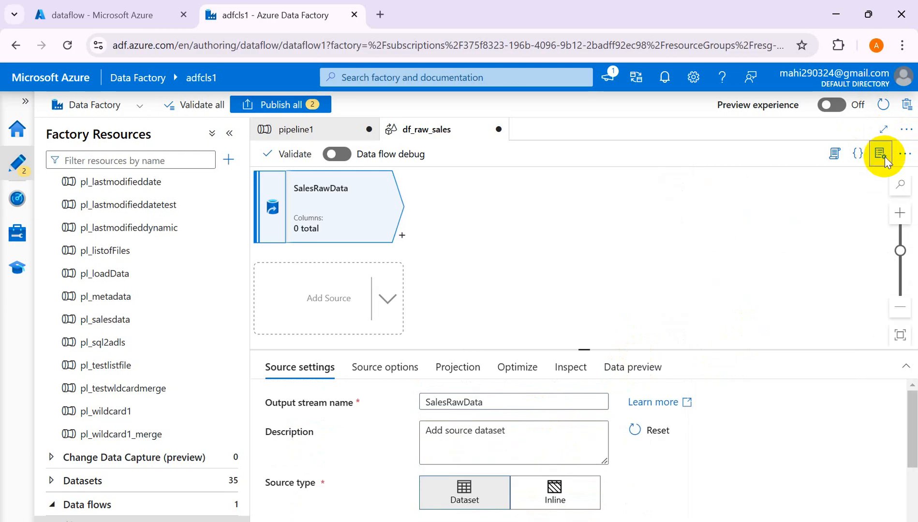
left_click_drag(583, 349, 589, 246)
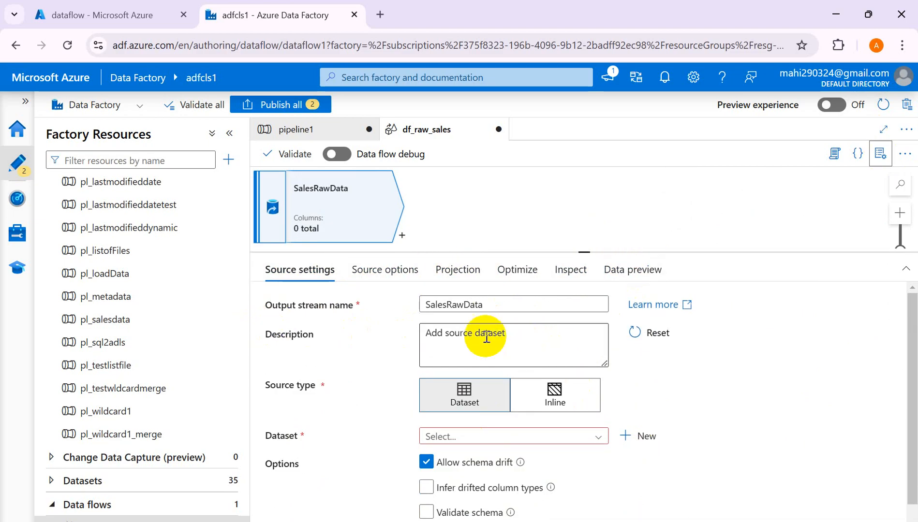
left_click(542, 333)
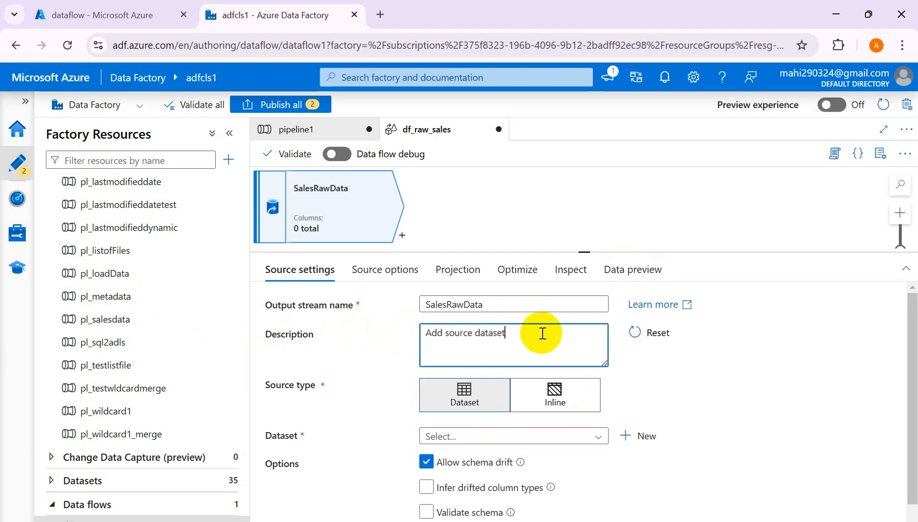
key("BackSpace")
key("BackSpace")
key("BackSpace")
key("BackSpace")
key("BackSpace")
key("BackSpace")
key("BackSpace")
key("BackSpace")
key("BackSpace")
key("BackSpace")
key("BackSpace")
key("BackSpace")
key("BackSpace")
key("BackSpace")
key("BackSpace")
key("BackSpace")
key("BackSpace")
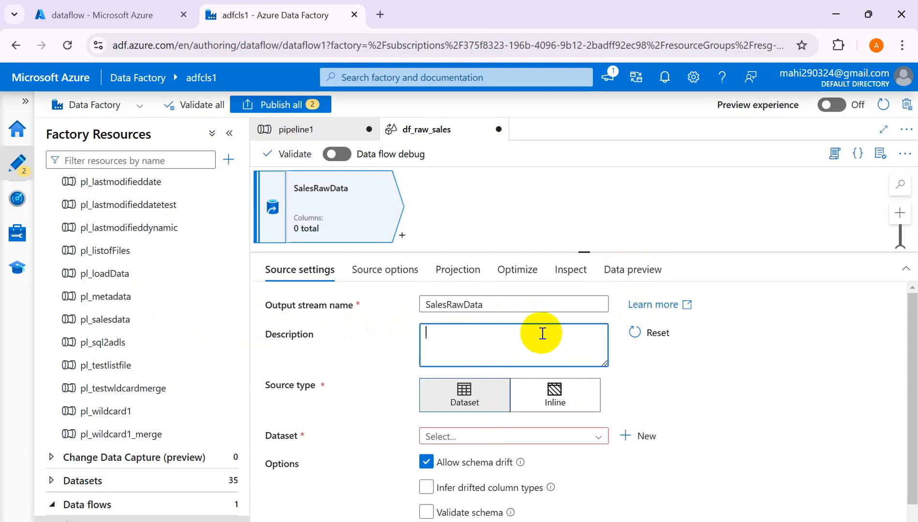
type("This contains sales raw data for tra")
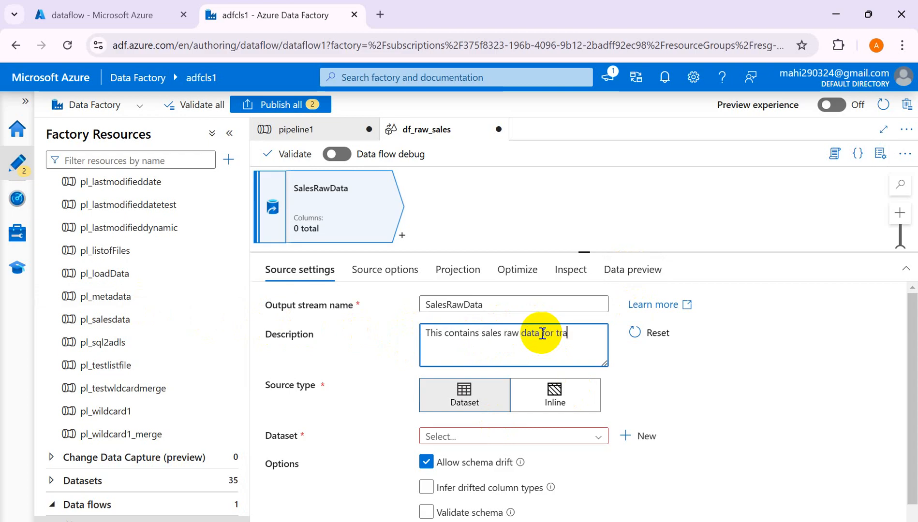
type("nsformation")
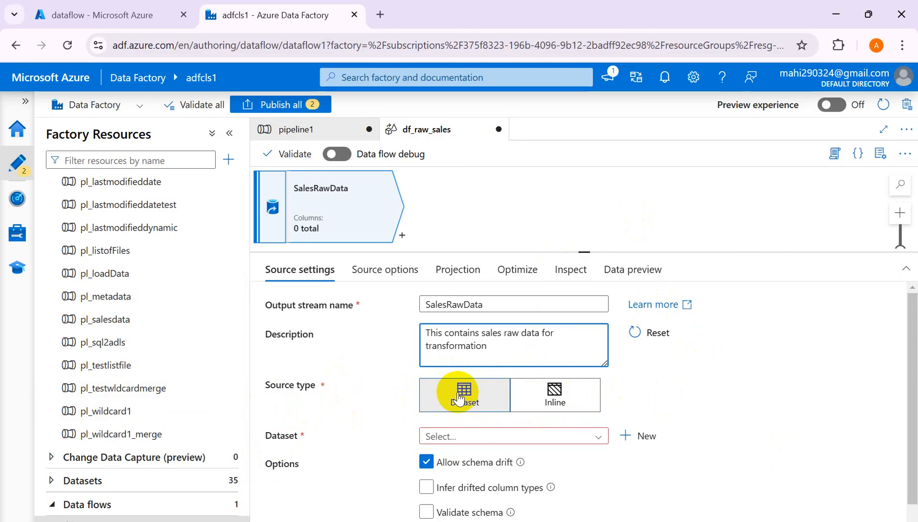
left_click(626, 435)
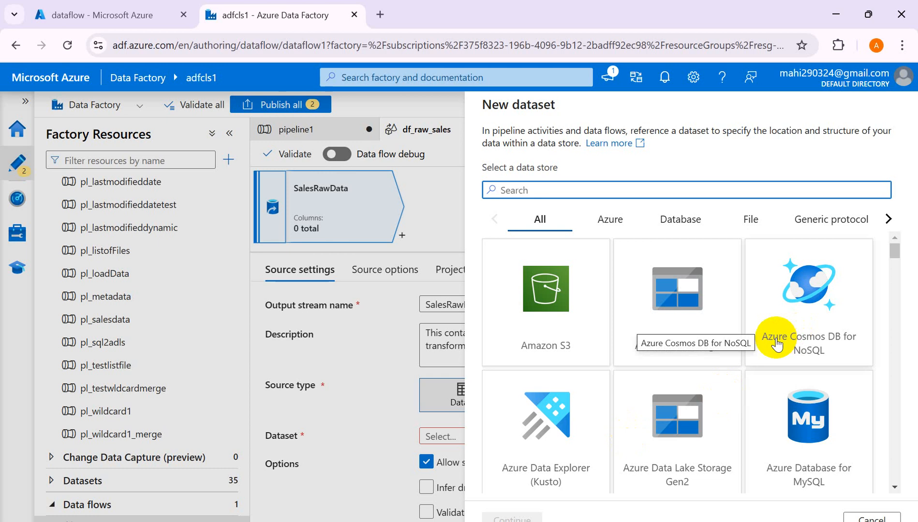
left_click(870, 518)
left_click(574, 403)
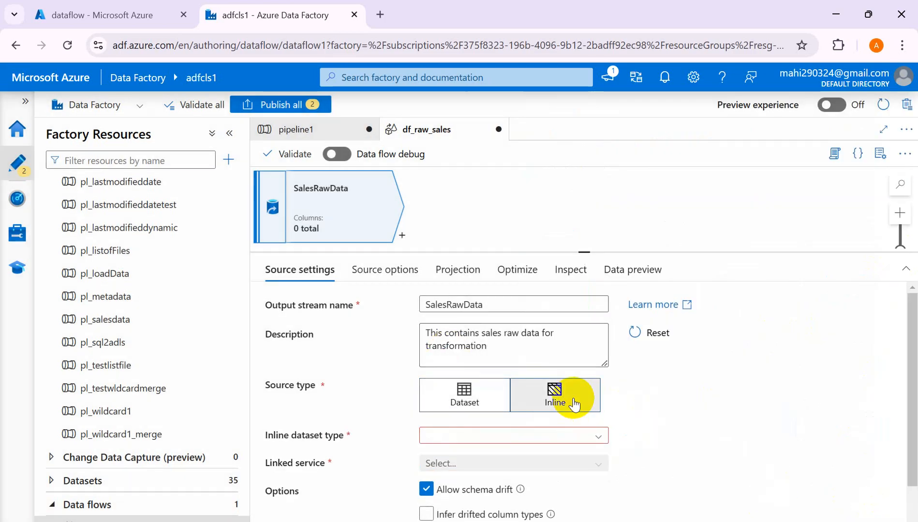
left_click(598, 438)
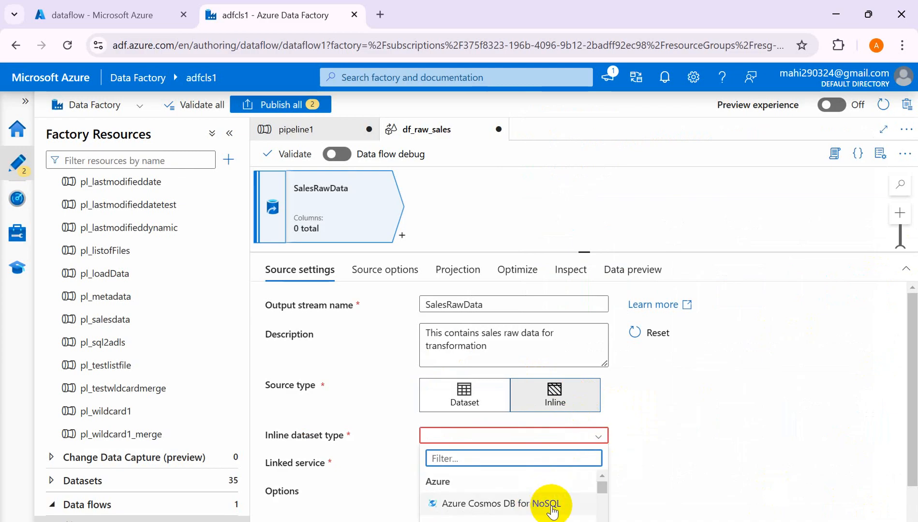
scroll(579, 499, "down", 3)
scroll(583, 491, "up", 3)
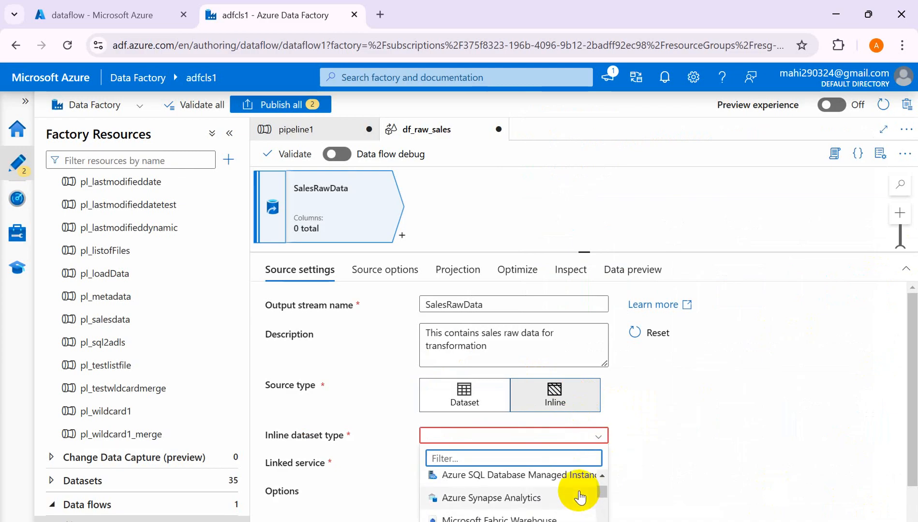
left_click(711, 412)
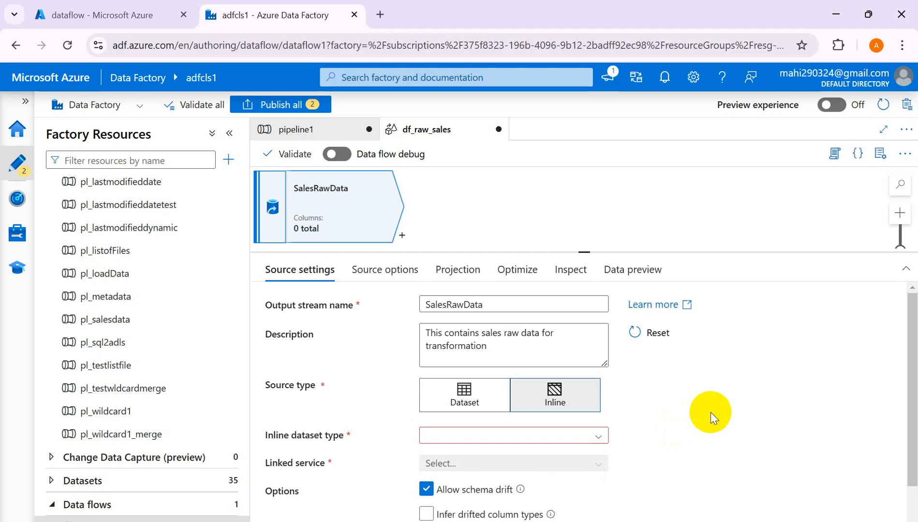
left_click(471, 392)
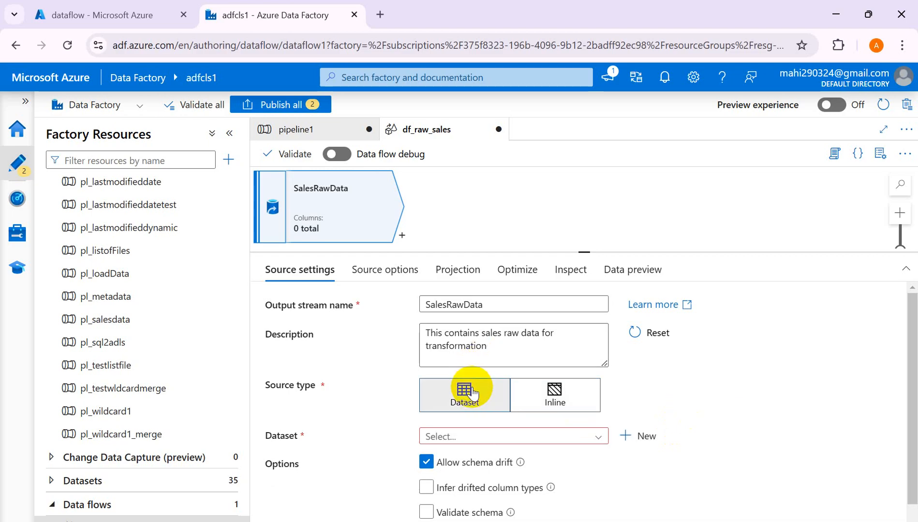
Step: Start a new Azure Data Lake Storage Gen2 dataset in DelimitedText format for the source, rechecking the file in the dataflow container
left_click(641, 437)
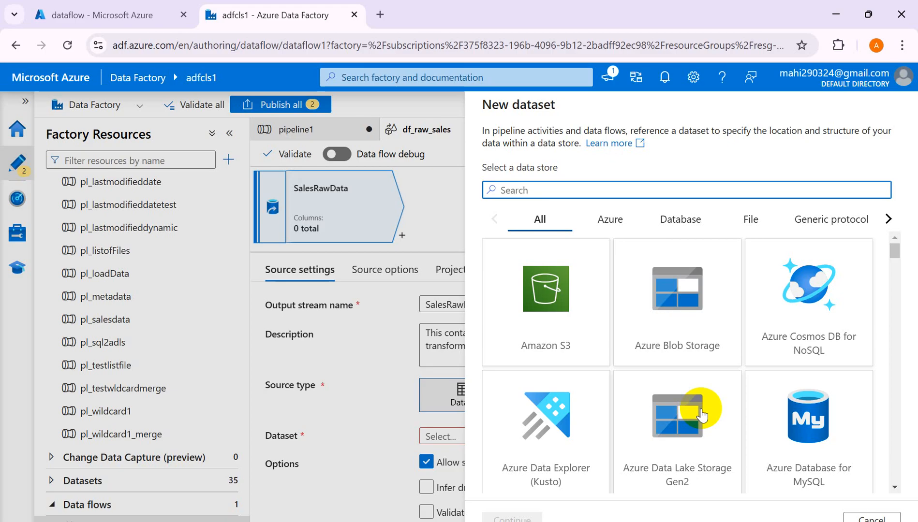
left_click(96, 14)
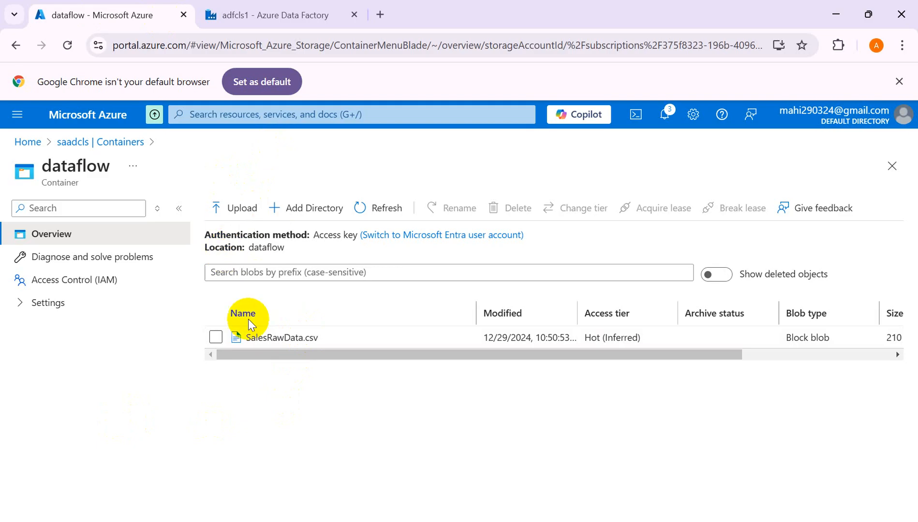
left_click(303, 14)
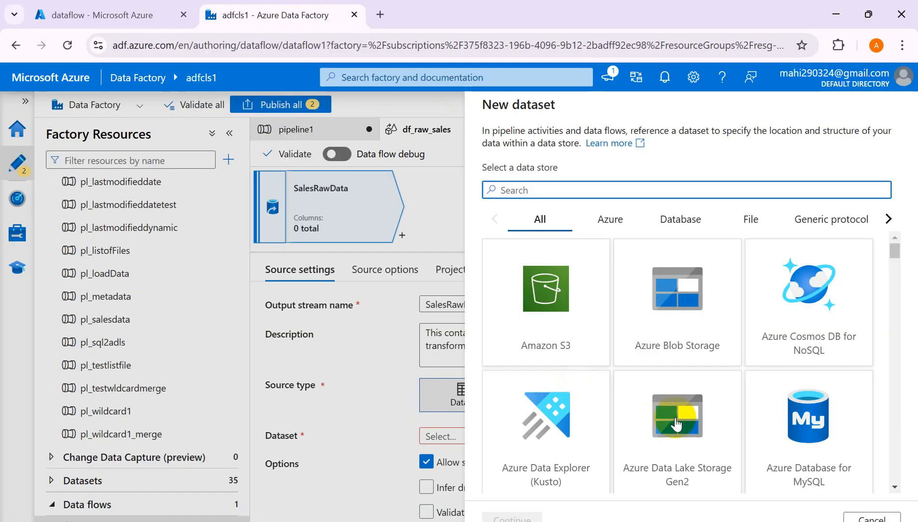
left_click(512, 517)
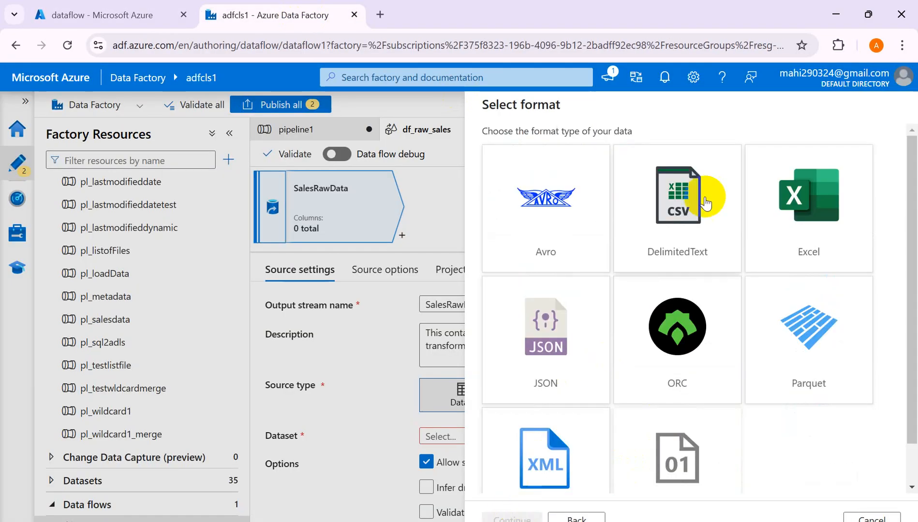
left_click(691, 236)
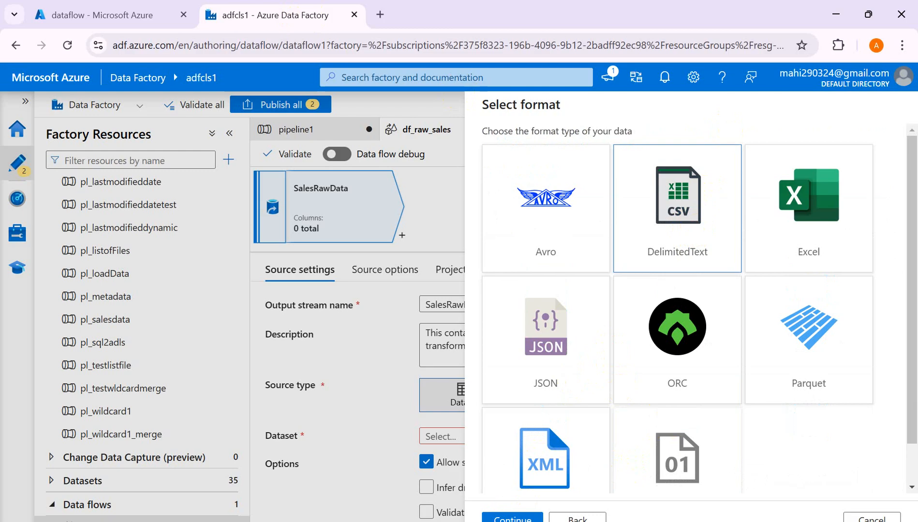
left_click(513, 517)
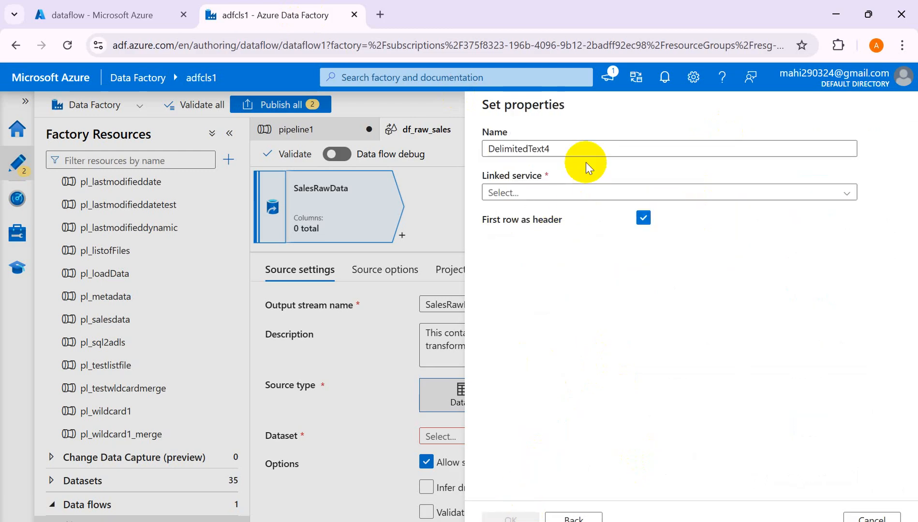
Step: Name the new dataset ds_rawsalesinput and assign it the ls_adlsgen2 linked service
left_click_drag(584, 151, 309, 121)
key("BackSpace")
type("ds_raw")
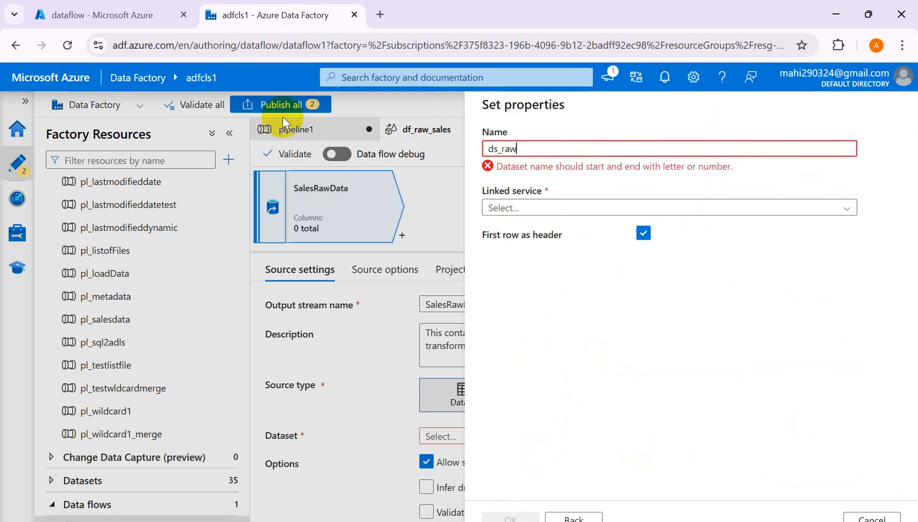
type("sales")
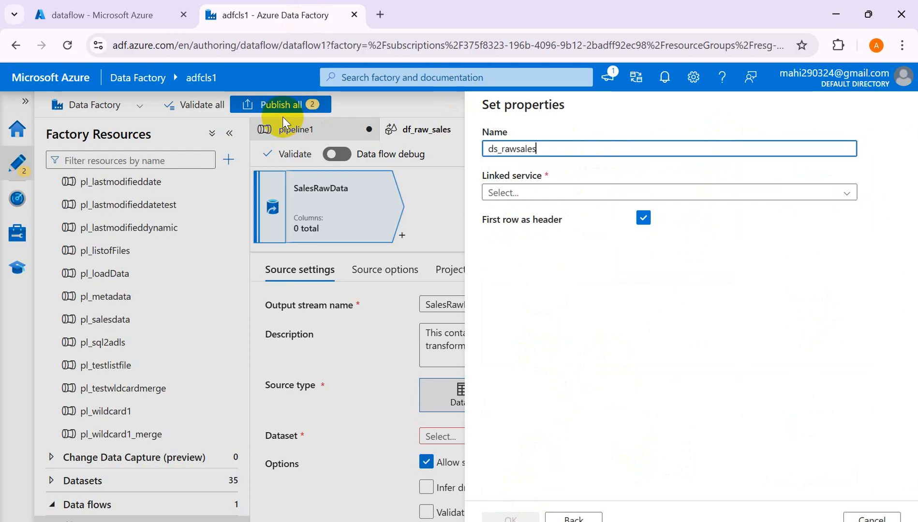
type("input")
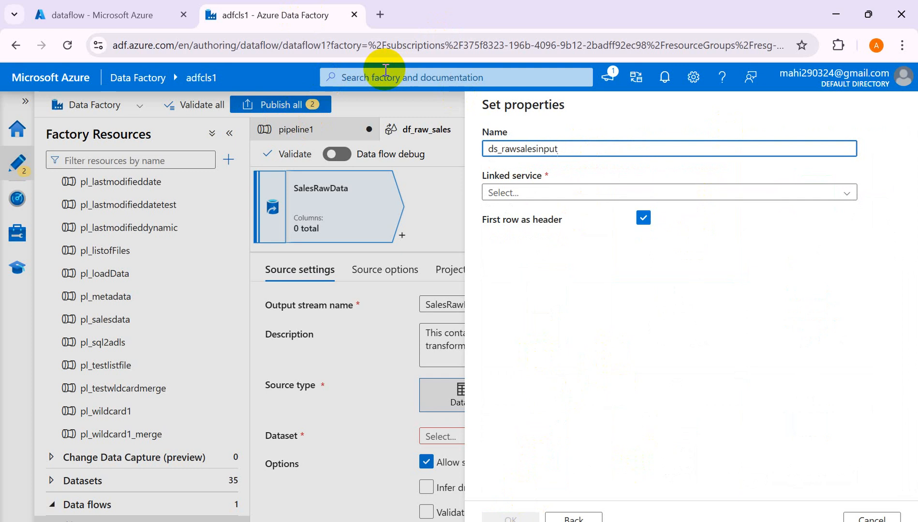
left_click(522, 192)
left_click(525, 263)
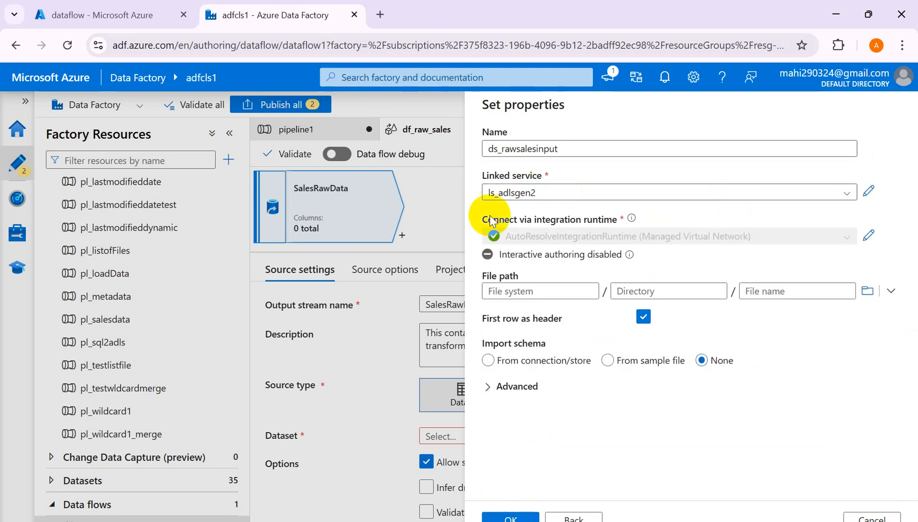
Step: Enable interactive authoring on AutoResolveIntegrationRuntime and create the dataset with its file path left empty
mouse_move(631, 256)
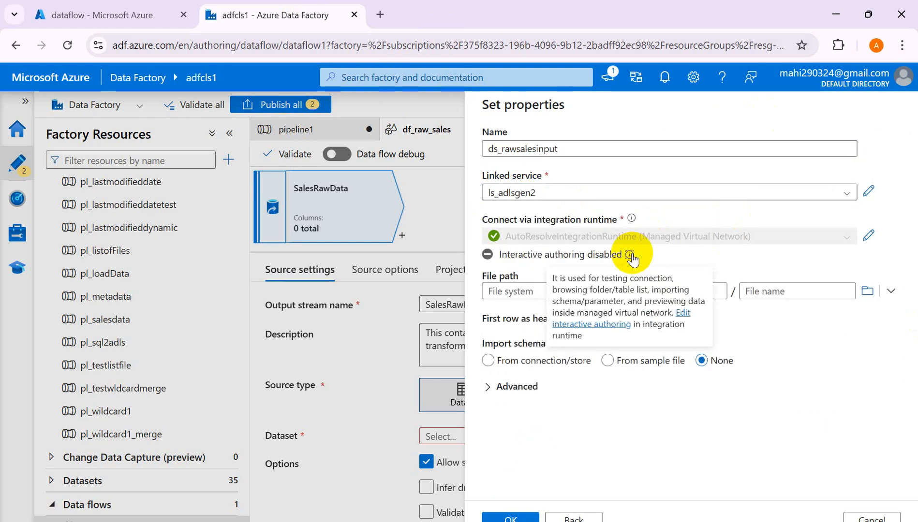
left_click(599, 324)
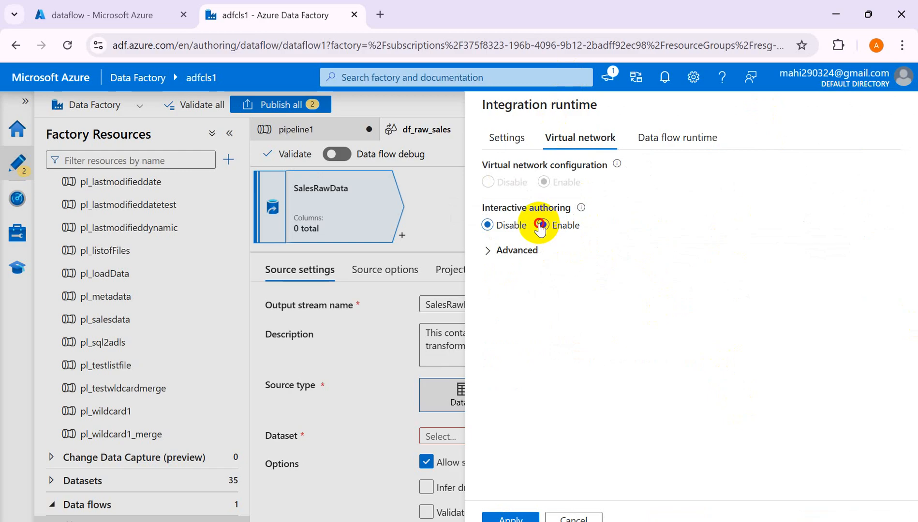
left_click(559, 225)
left_click(509, 517)
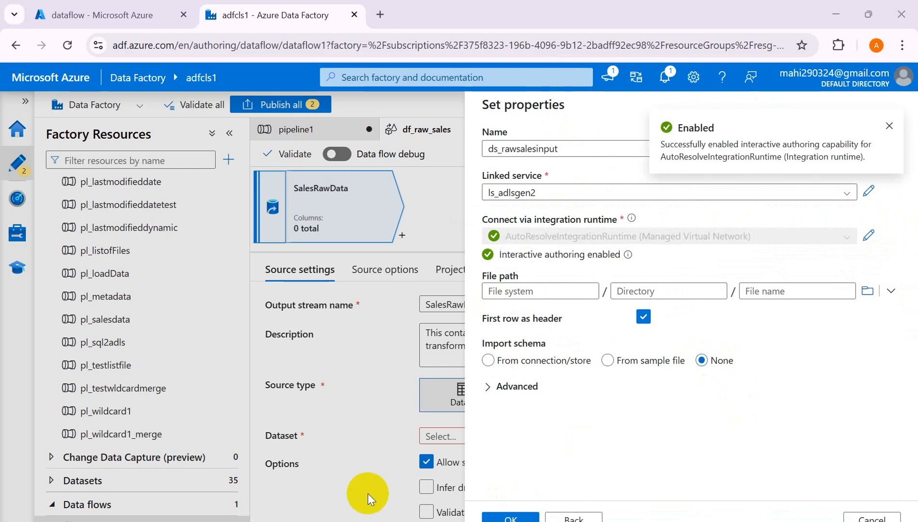
left_click(507, 515)
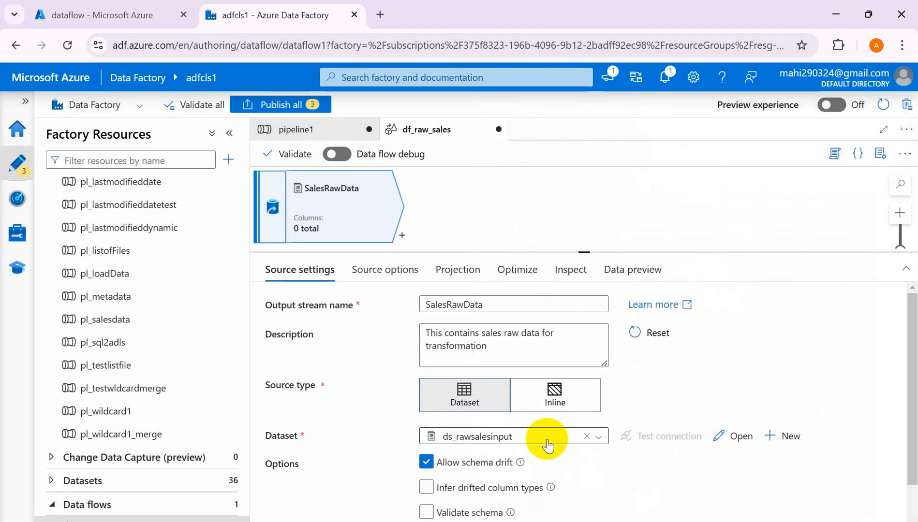
Step: Open the ds_rawsalesinput dataset to review its connection settings, and return to the df_raw_sales data flow
scroll(547, 442, "down", 1)
left_click(739, 385)
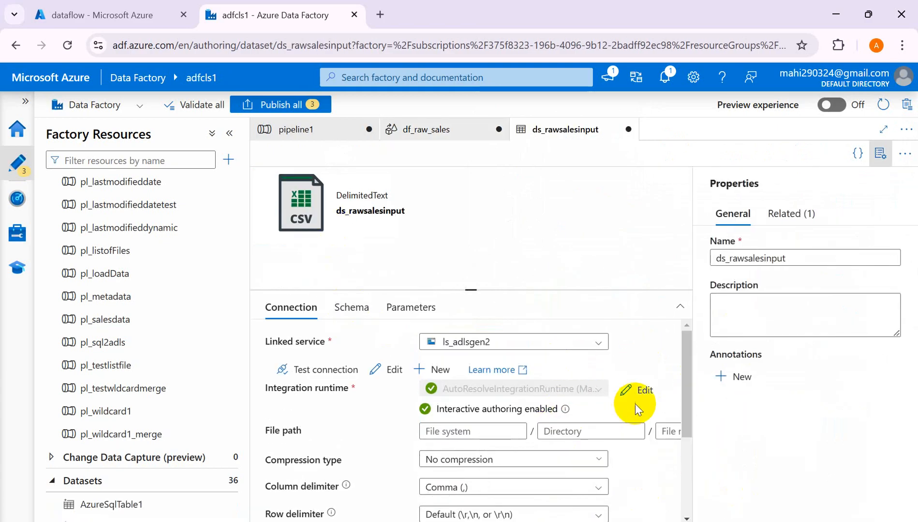
scroll(651, 457, "down", 3)
scroll(650, 458, "down", 1)
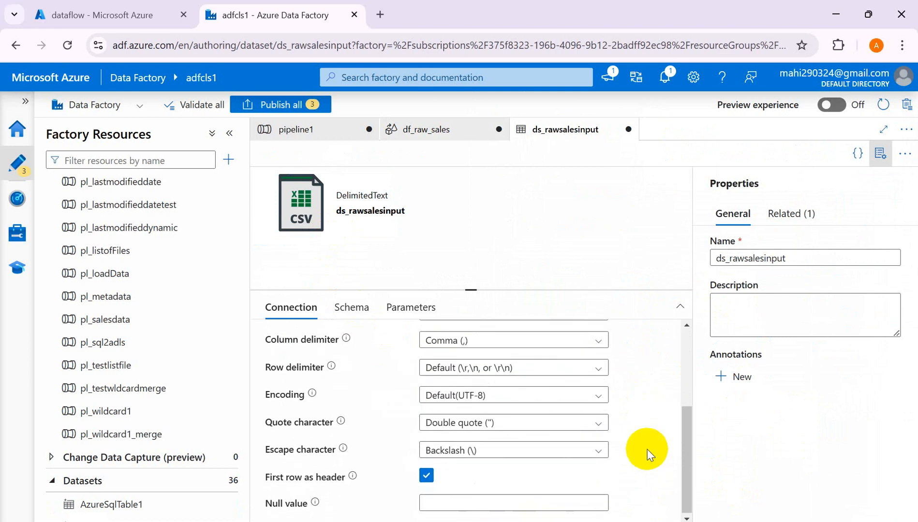
scroll(648, 450, "up", 3)
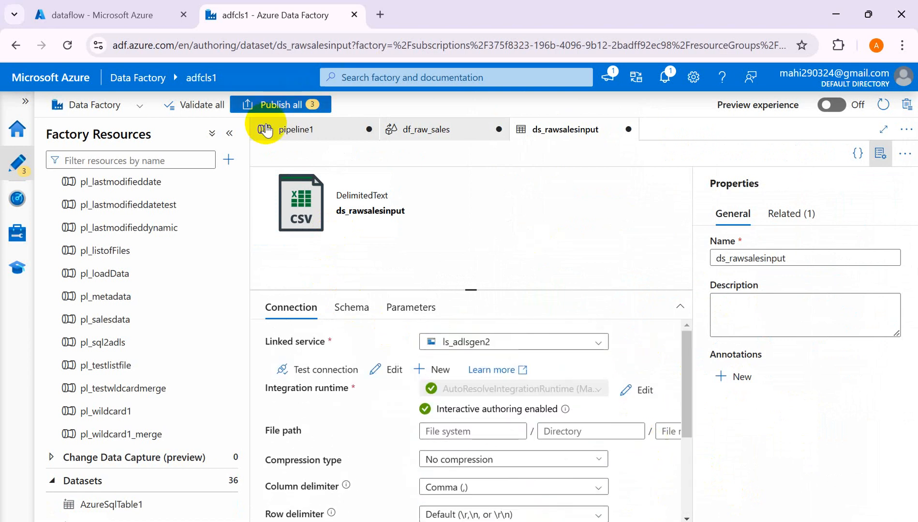
left_click(420, 140)
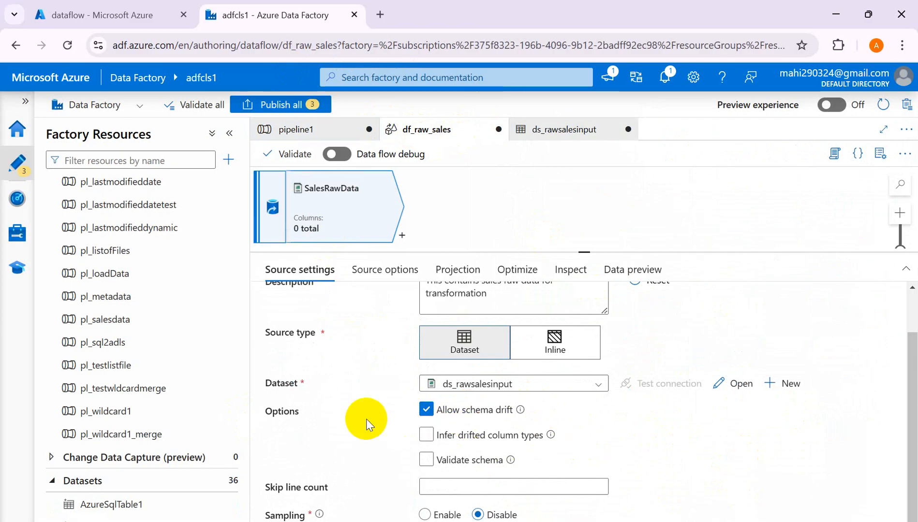
Step: Review the SalesRawData source's schema drift setting, source options such as maximum columns, and projection
mouse_move(519, 411)
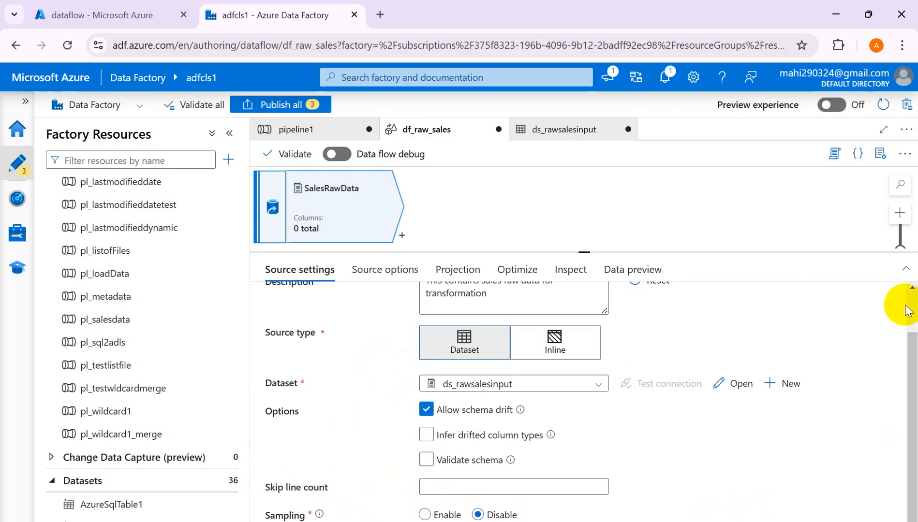
left_click_drag(907, 383, 911, 174)
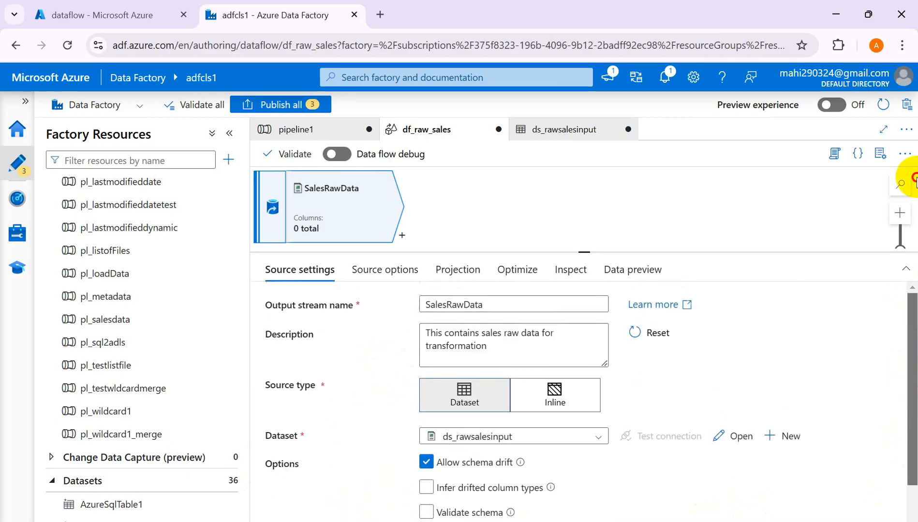
left_click(383, 272)
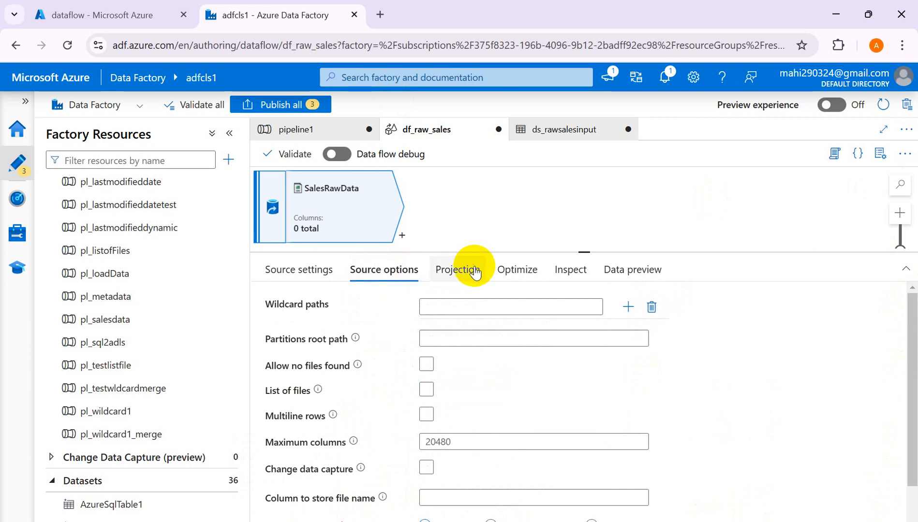
scroll(472, 391, "down", 1)
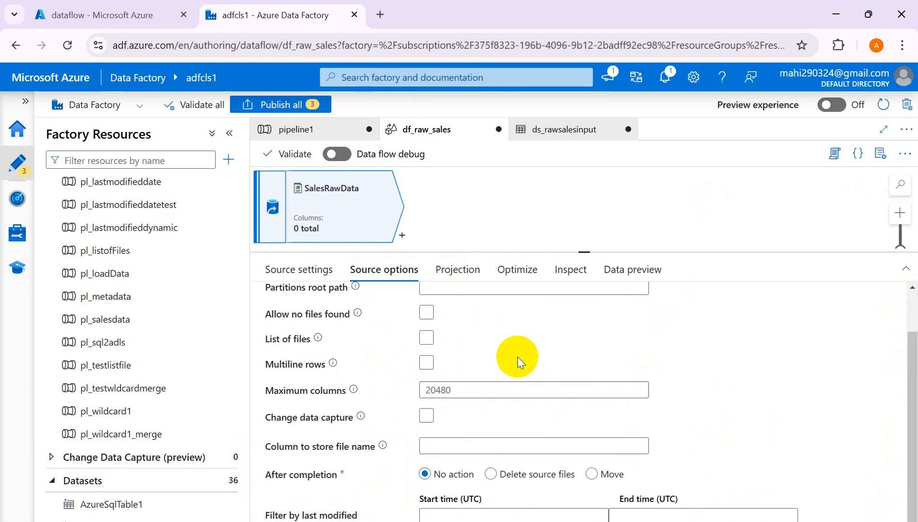
left_click(443, 390)
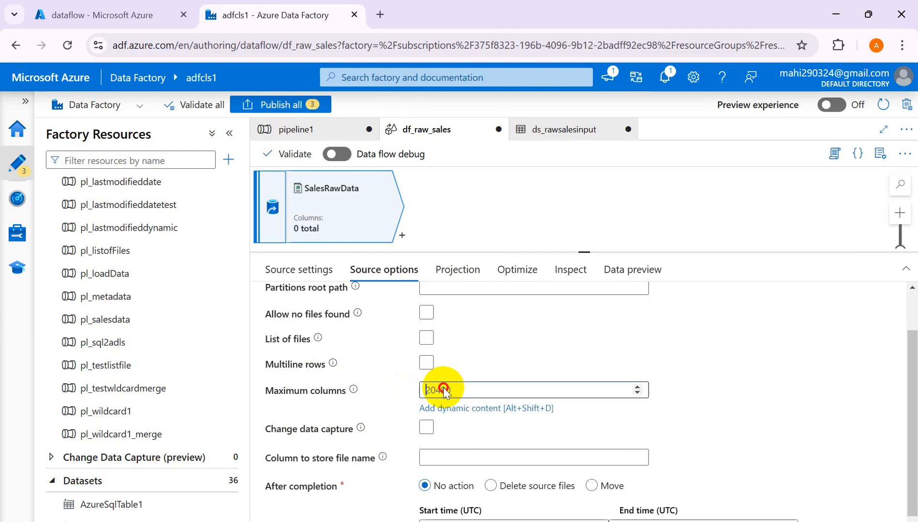
left_click(353, 390)
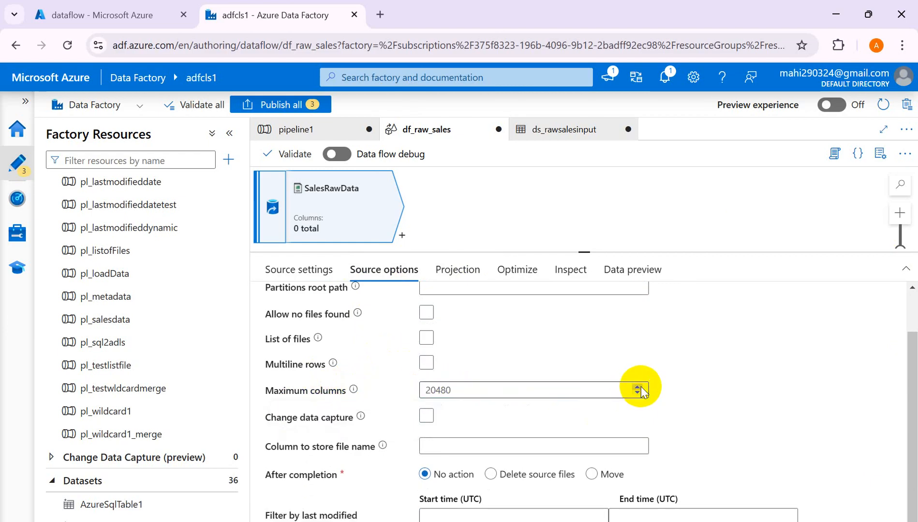
scroll(676, 357, "up", 1)
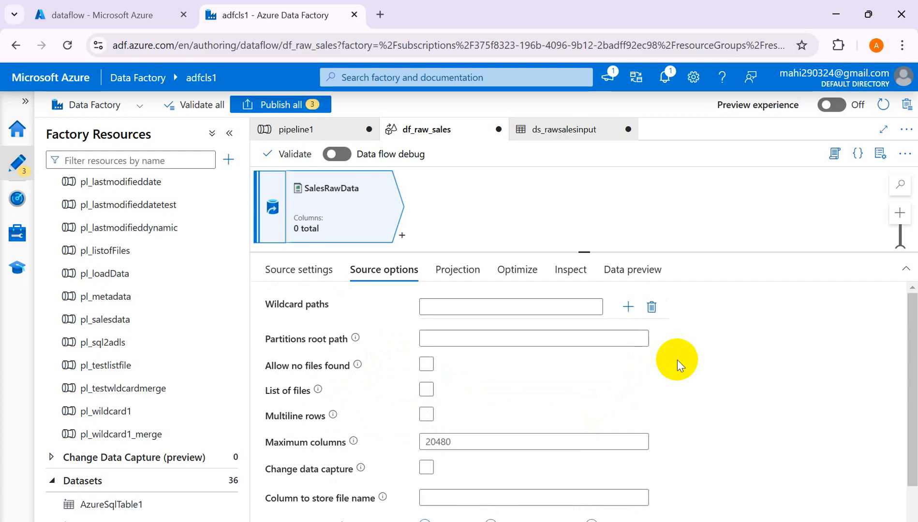
left_click(456, 271)
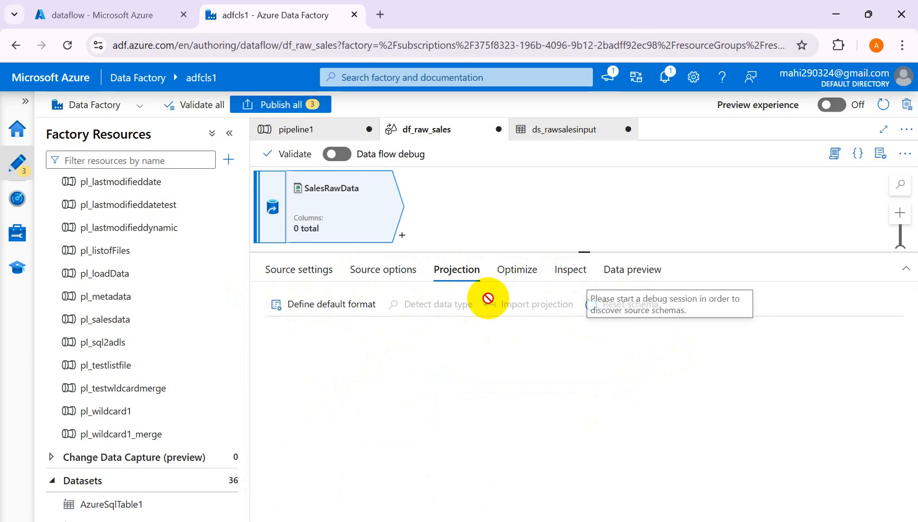
Step: Try the Single partition option for the SalesRawData source, and restore Use current partitioning
left_click(517, 270)
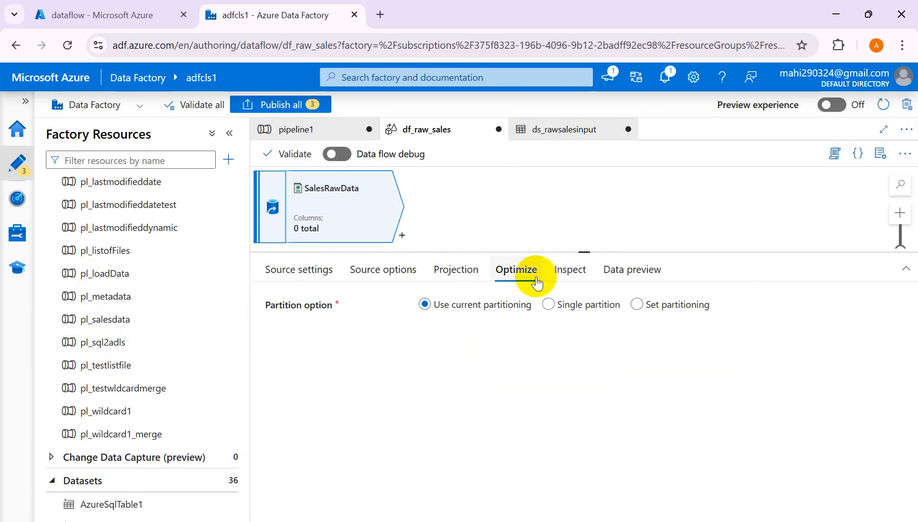
left_click(548, 305)
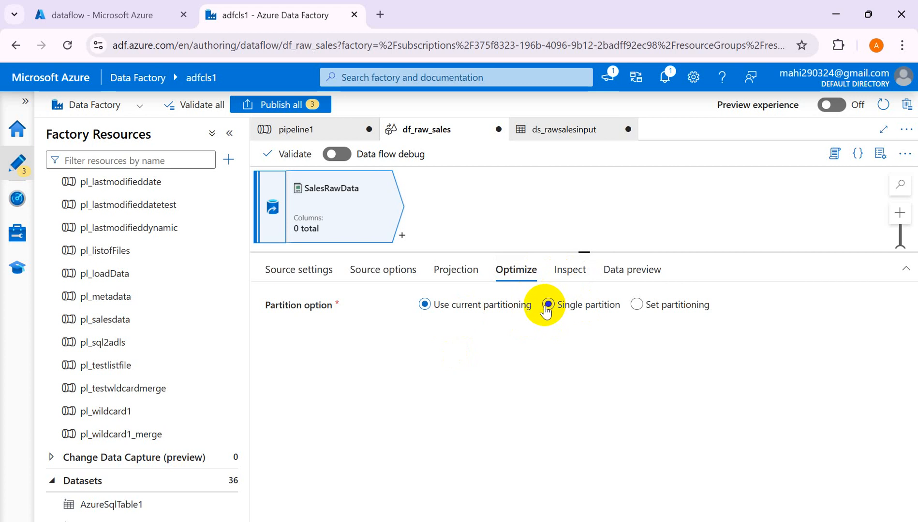
left_click(422, 304)
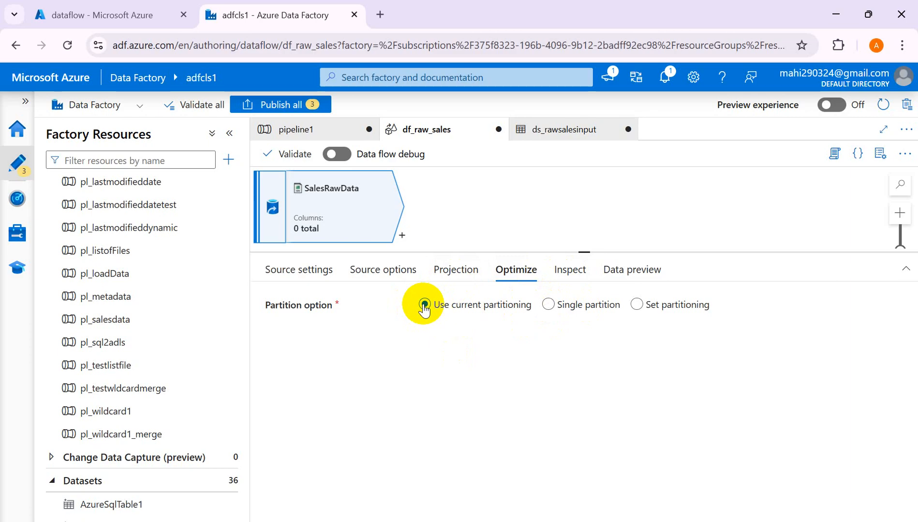
Step: Check the source's column list and data preview, and turn on data flow debug with AutoResolveIntegrationRuntime and a 1 hour time to live
left_click(558, 278)
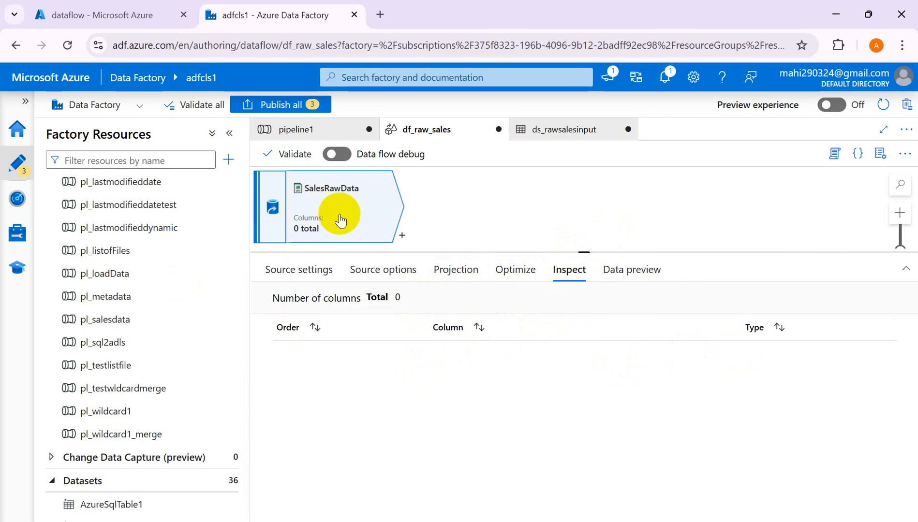
left_click(629, 273)
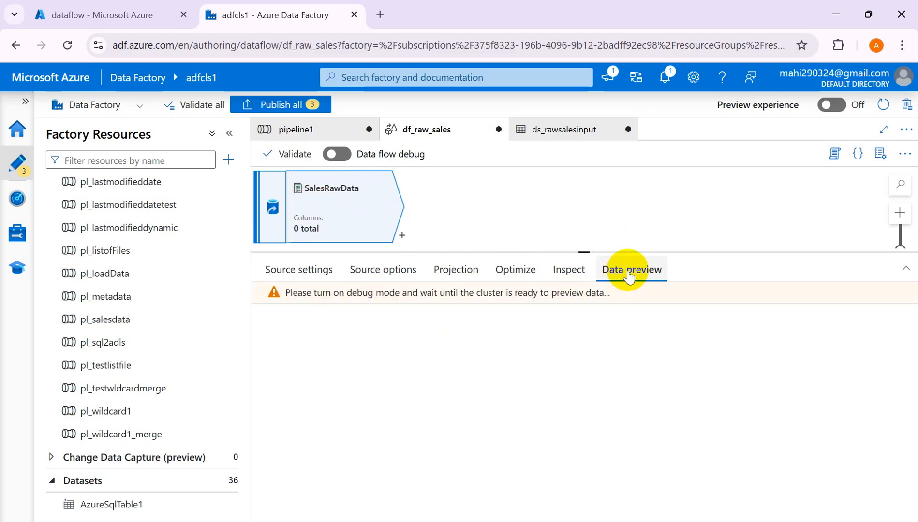
left_click(344, 154)
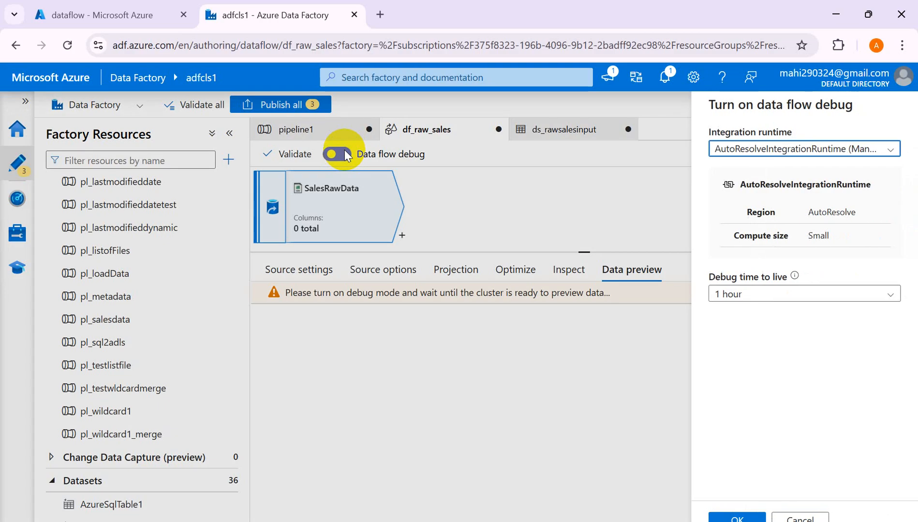
mouse_move(769, 294)
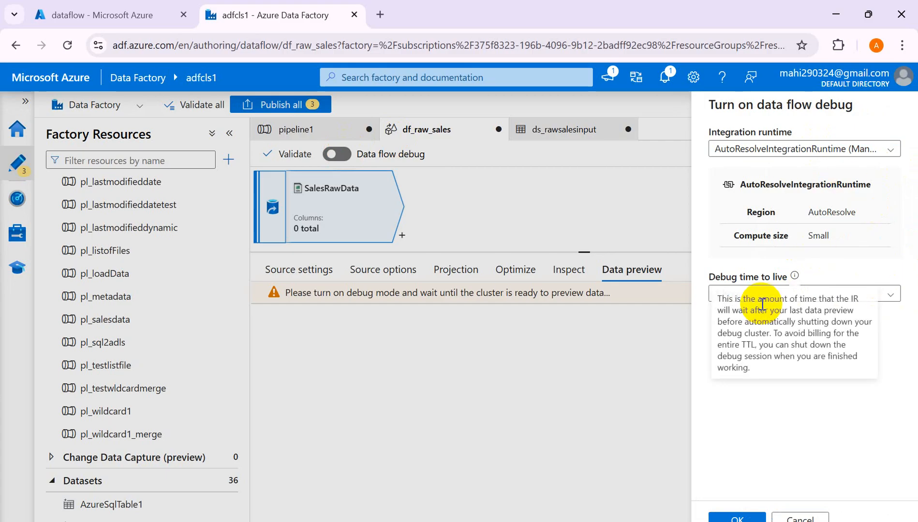
left_click(733, 516)
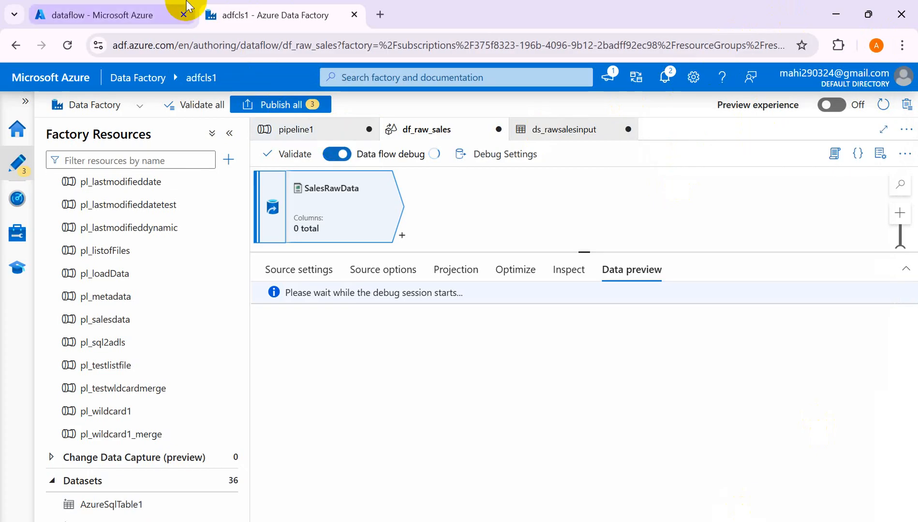
mouse_move(187, 5)
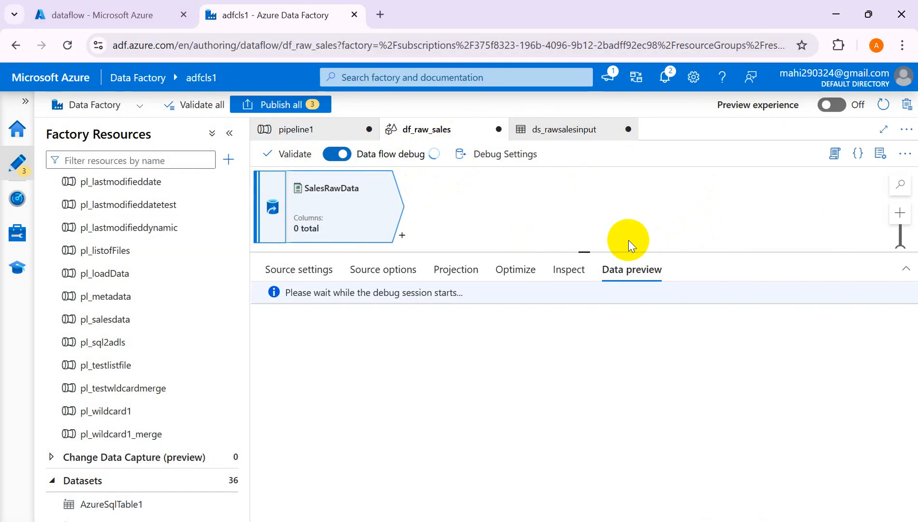
Step: Add a Select transformation after the SalesRawData source in the df_raw_sales data flow
left_click(404, 235)
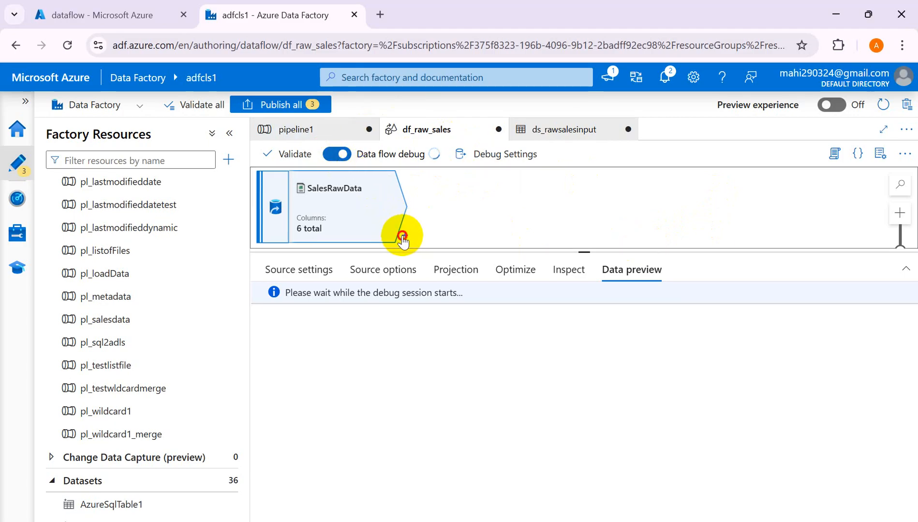
left_click(405, 236)
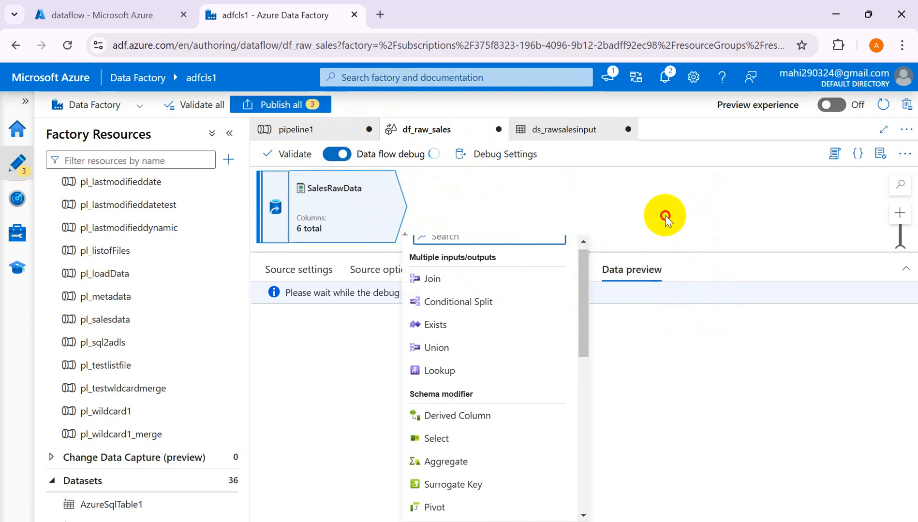
left_click(583, 250)
left_click_drag(583, 251, 588, 390)
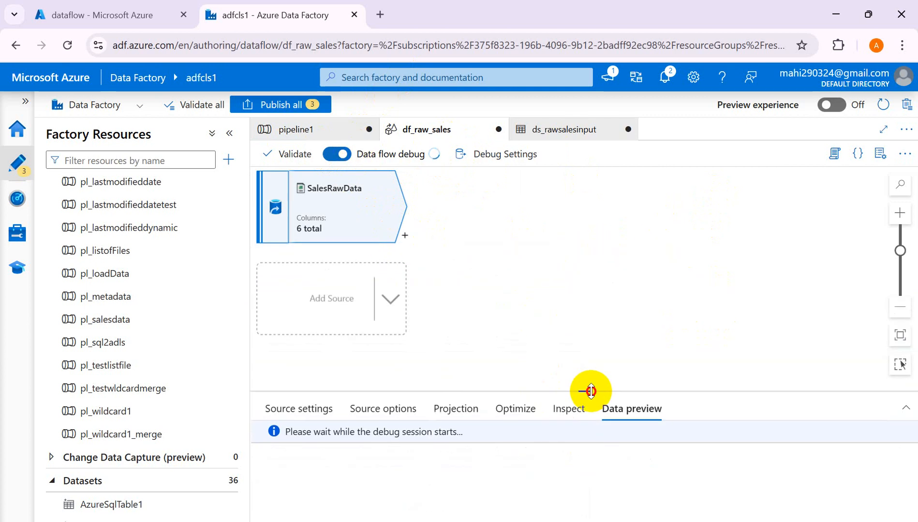
left_click(404, 237)
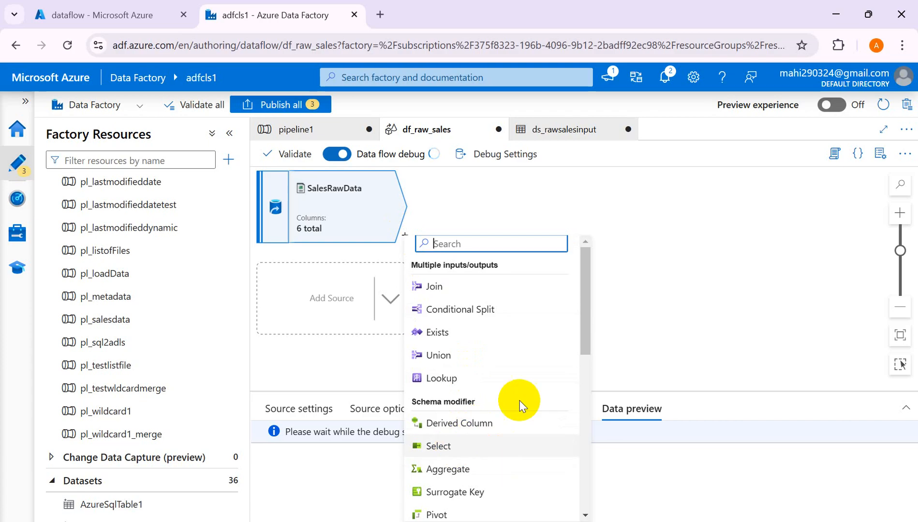
left_click(588, 359)
left_click_drag(588, 358, 591, 377)
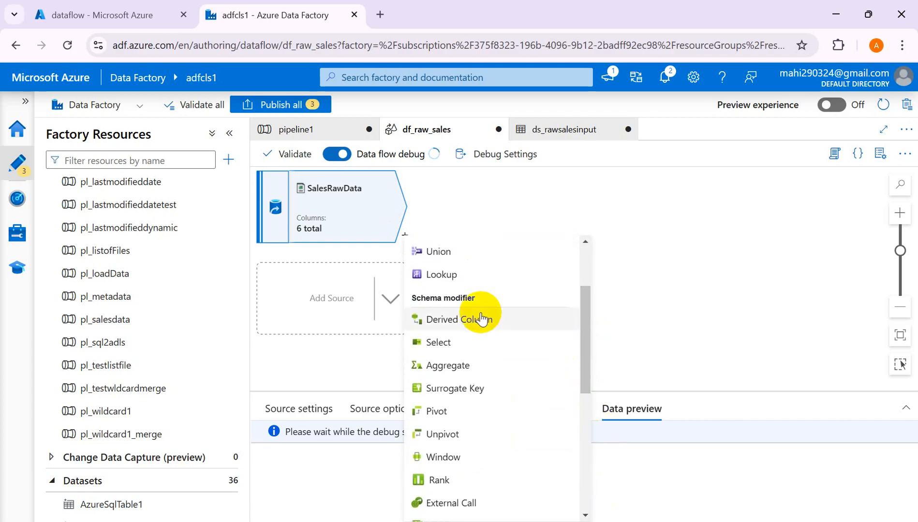
left_click(440, 343)
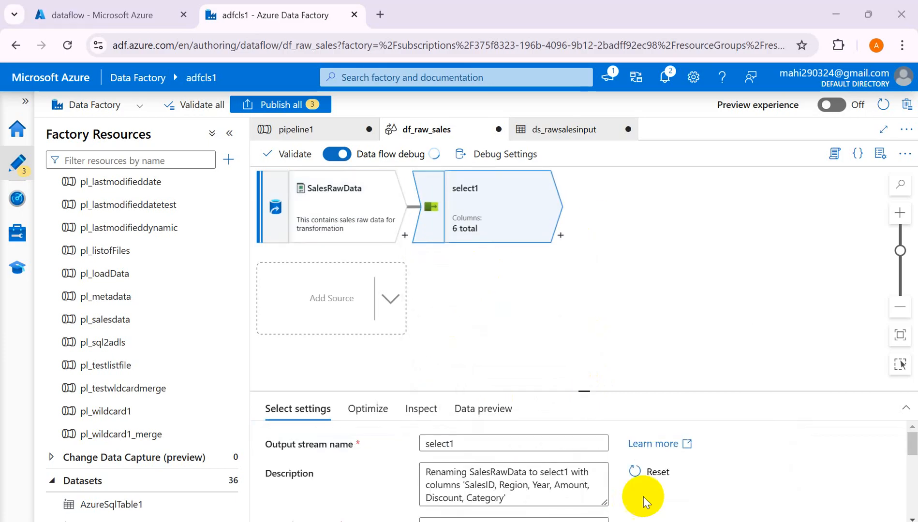
Step: Switch to the Book1 workbook in Excel and enter the note Select in cell B17
mouse_move(638, 520)
left_click(683, 487)
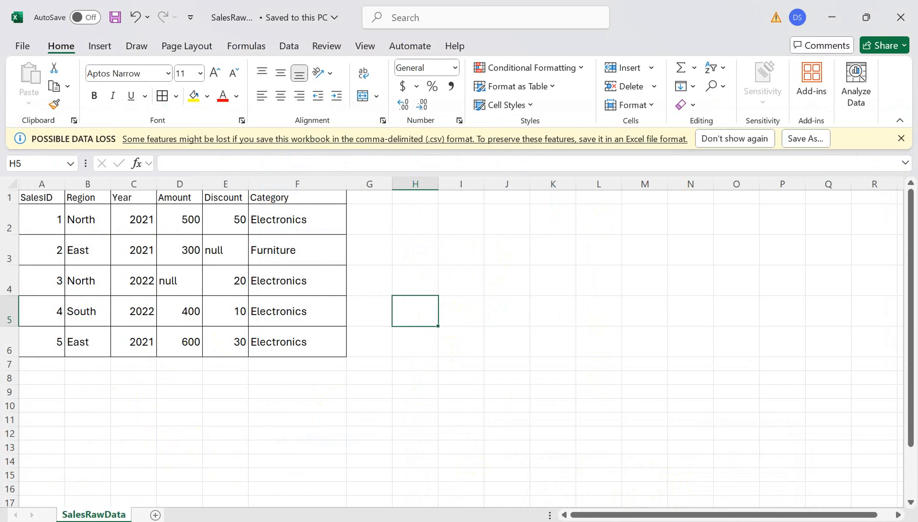
mouse_move(638, 520)
left_click(543, 502)
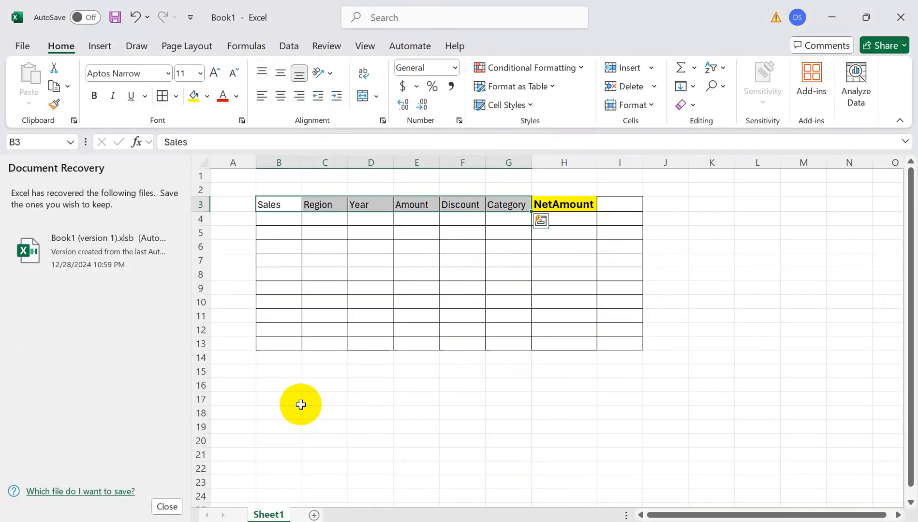
left_click(299, 399)
type("Select")
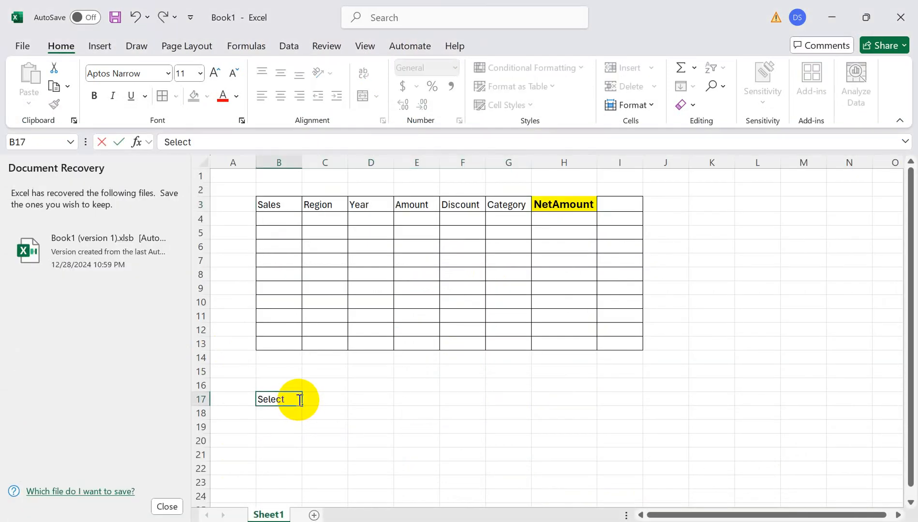
Step: Enter Rename in cell D17 and Select/Delete in cell D18 as notes on the Select transformation
key("Tab")
key("Tab")
type("Re")
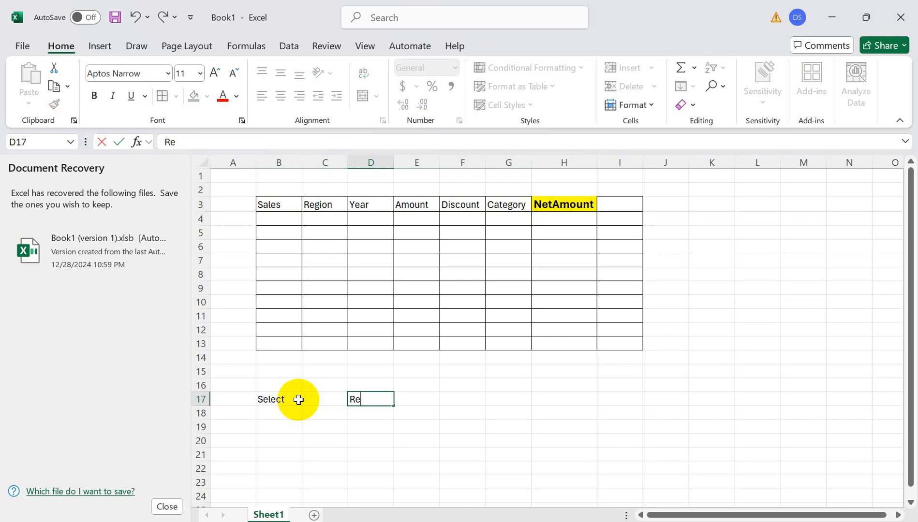
type("maname")
left_click(354, 414)
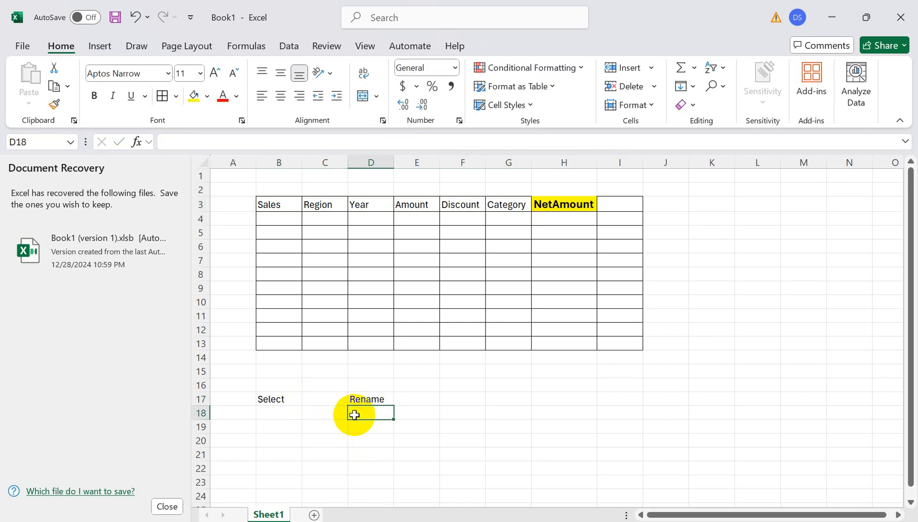
type("Select")
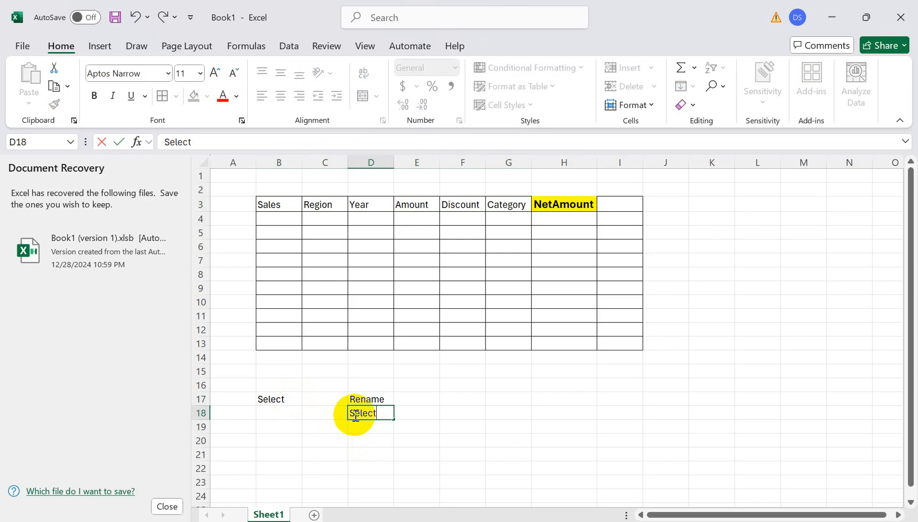
type("/Delete")
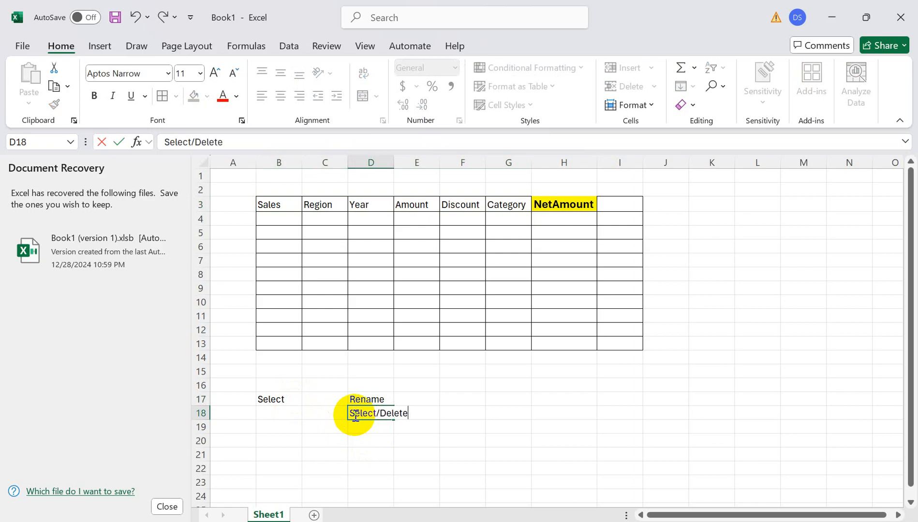
left_click_drag(368, 163, 374, 323)
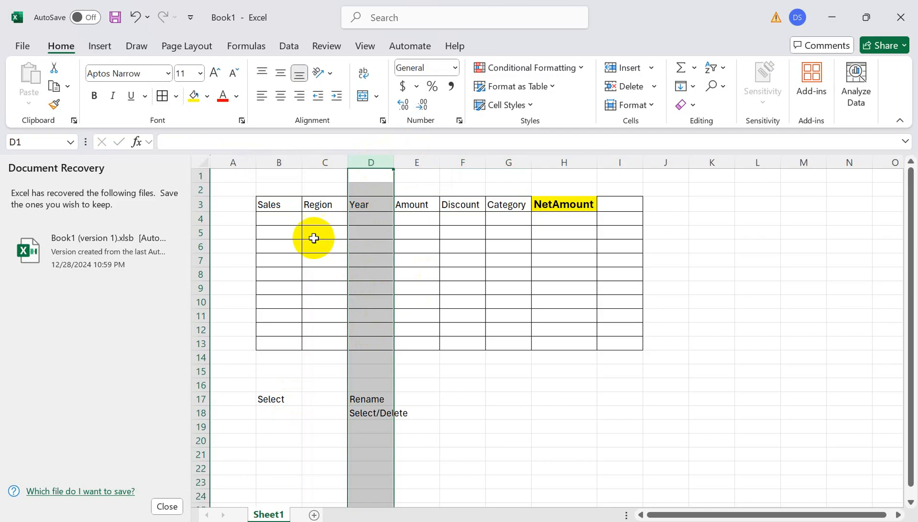
Step: Review the Sales heading and the Rename and Select/Delete notes in Book1, and switch back to Azure Data Factory
left_click(282, 203)
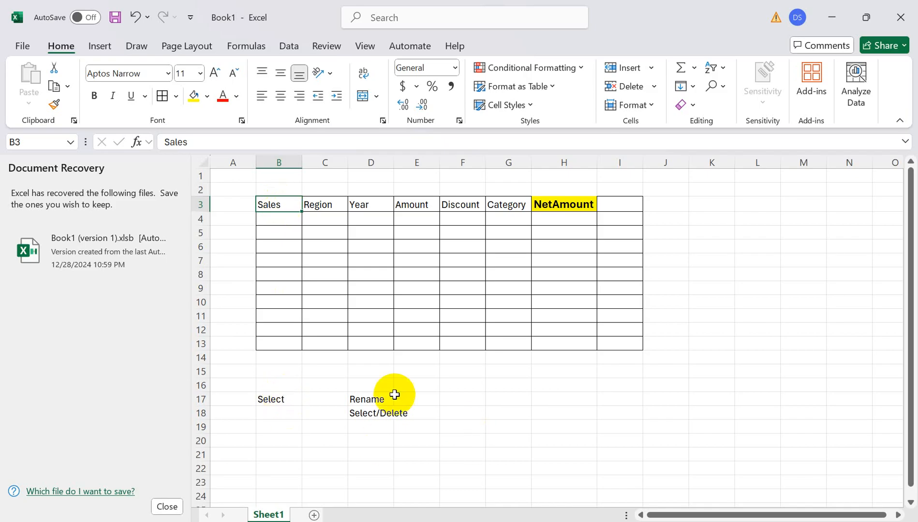
left_click(372, 400)
left_click(383, 415)
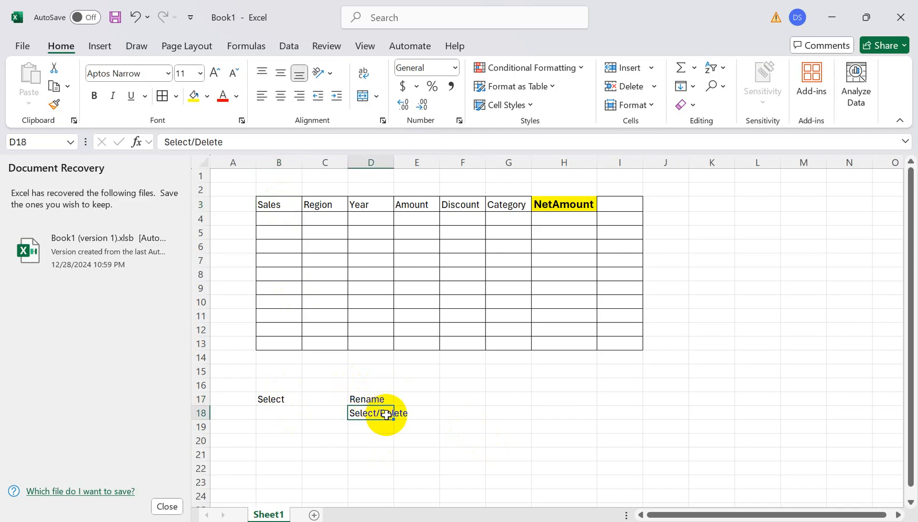
key("alt+Tab")
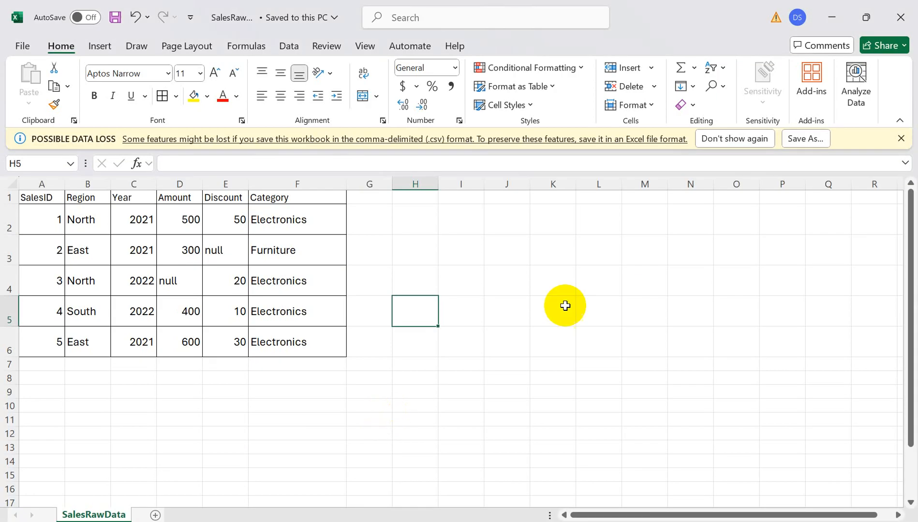
key("alt+Tab")
key("alt+Tab")
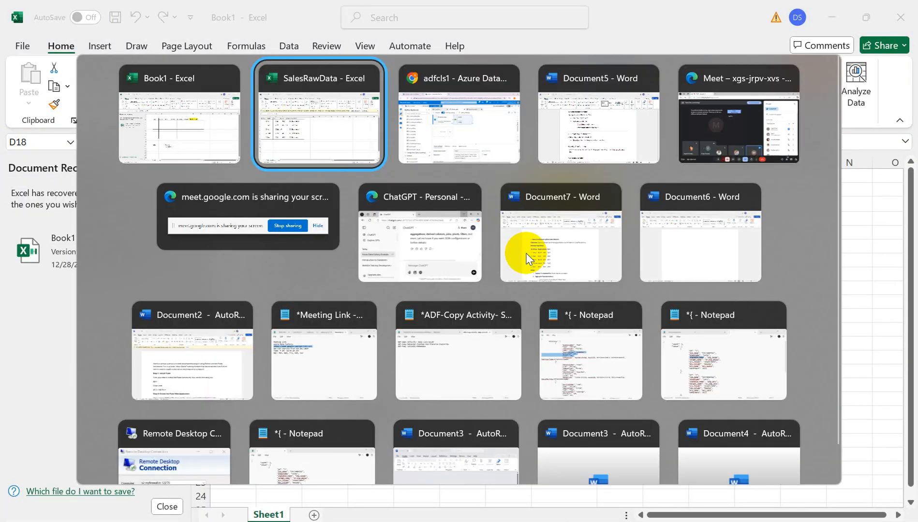
key("alt+Tab")
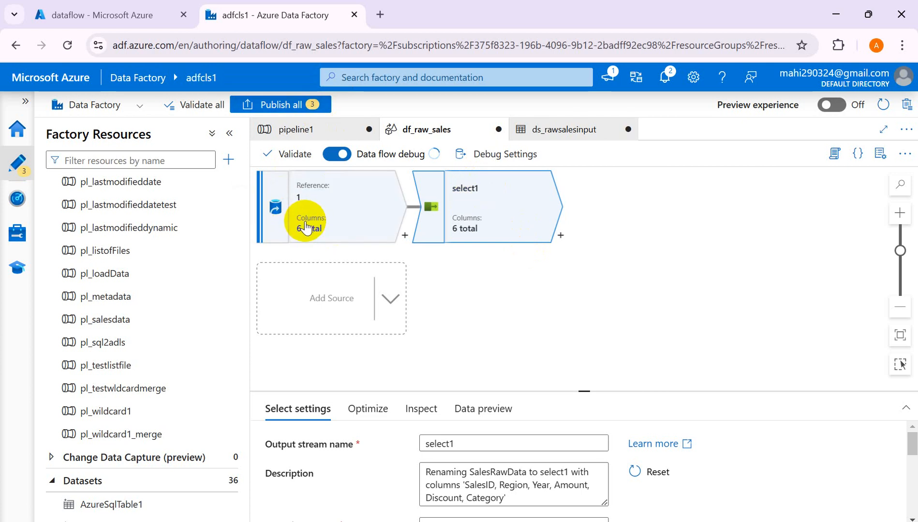
Step: Review select1's incoming stream, duplicate-column options and input column mappings, checking the notes in Book1 before returning to the data flow
left_click(469, 213)
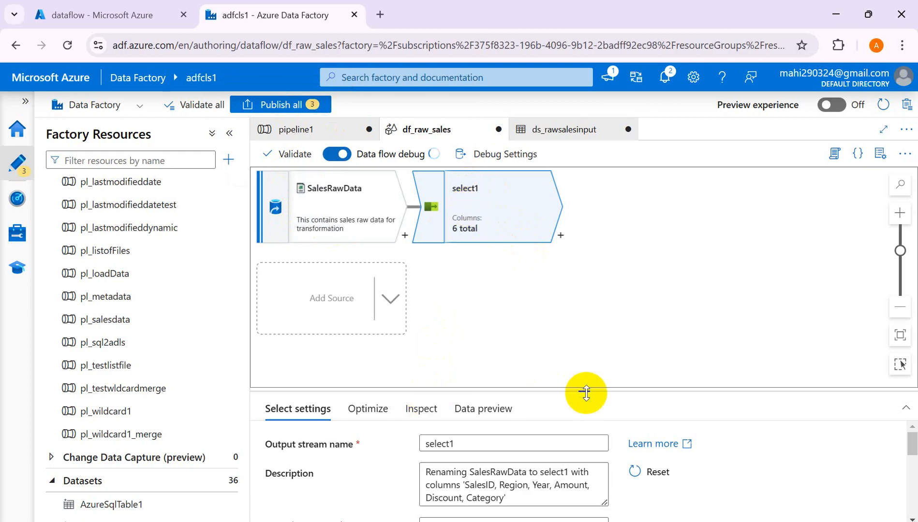
left_click_drag(584, 391, 584, 309)
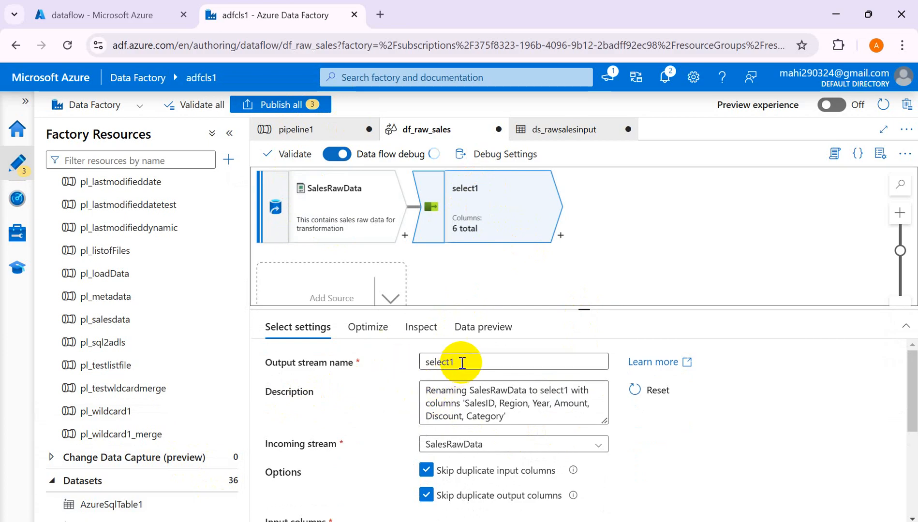
scroll(595, 454, "down", 4)
scroll(595, 454, "up", 3)
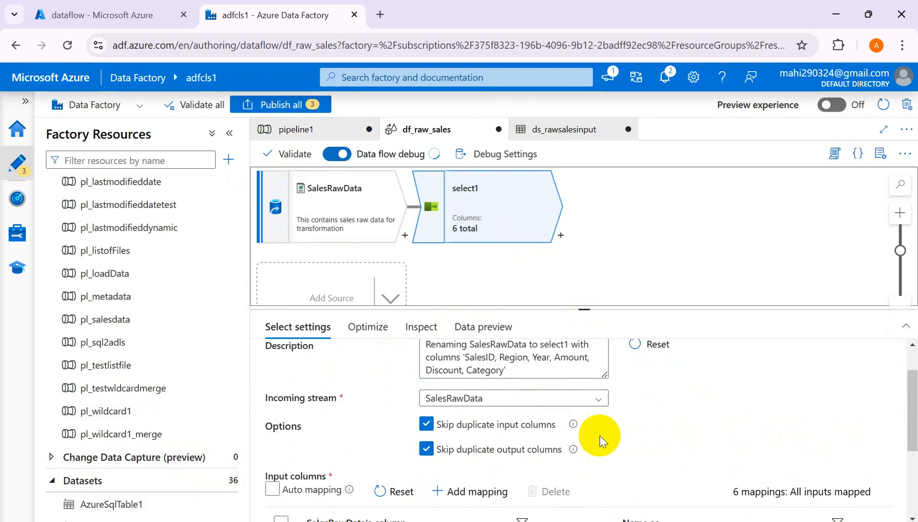
scroll(689, 419, "down", 2)
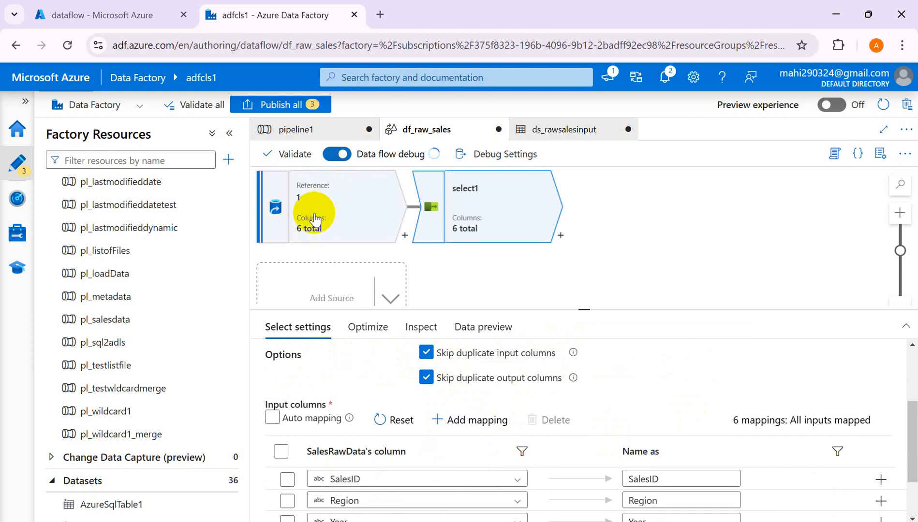
key("alt+Tab")
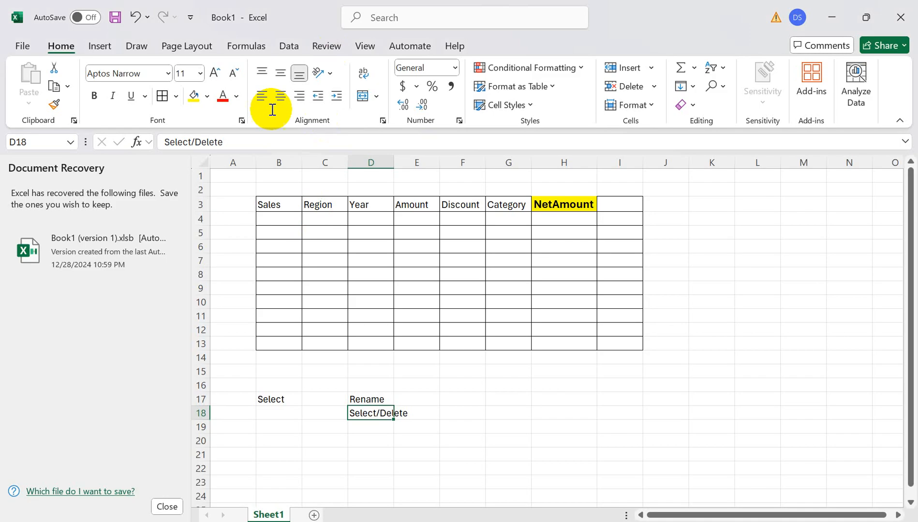
key("alt+Tab")
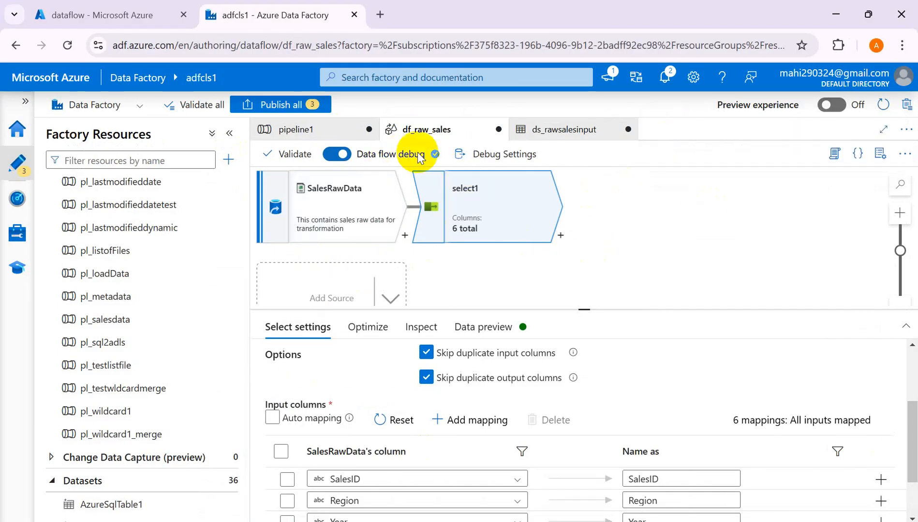
Step: Check the debug session's status and refresh the SalesRawData source's data preview
mouse_move(433, 163)
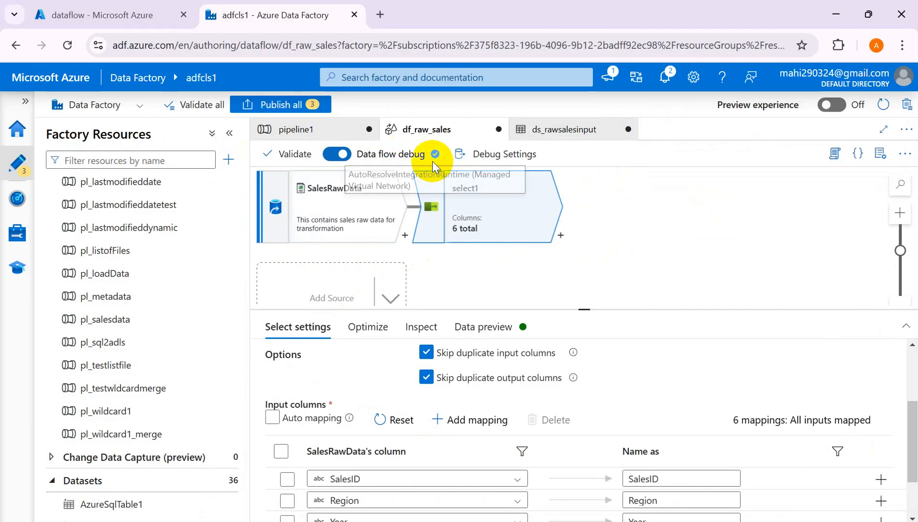
left_click(361, 212)
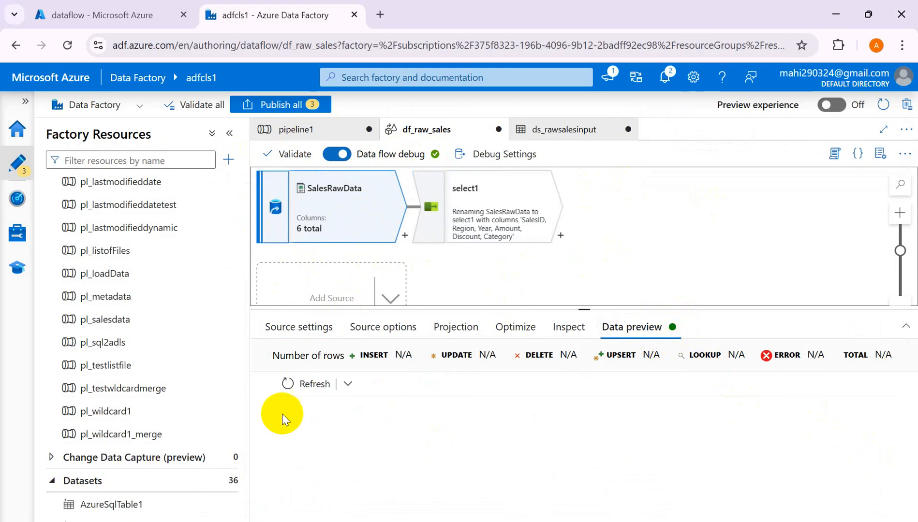
left_click(296, 378)
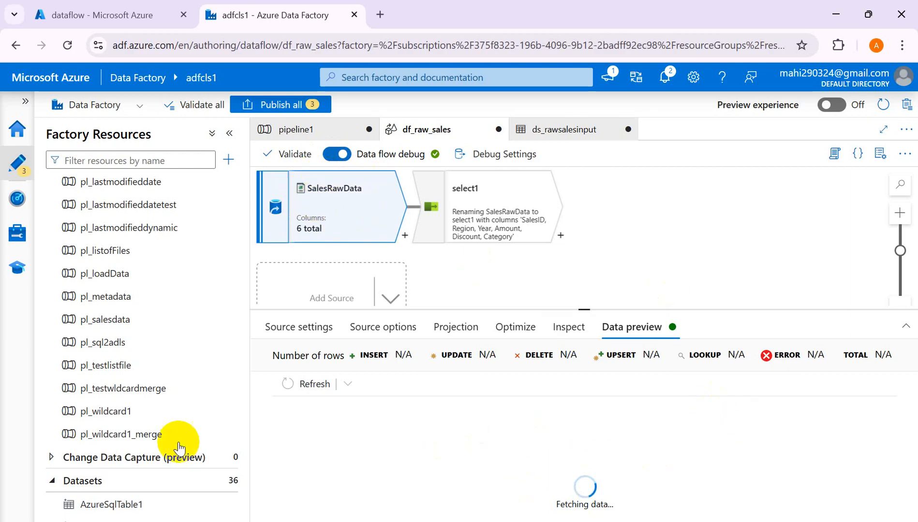
mouse_move(638, 521)
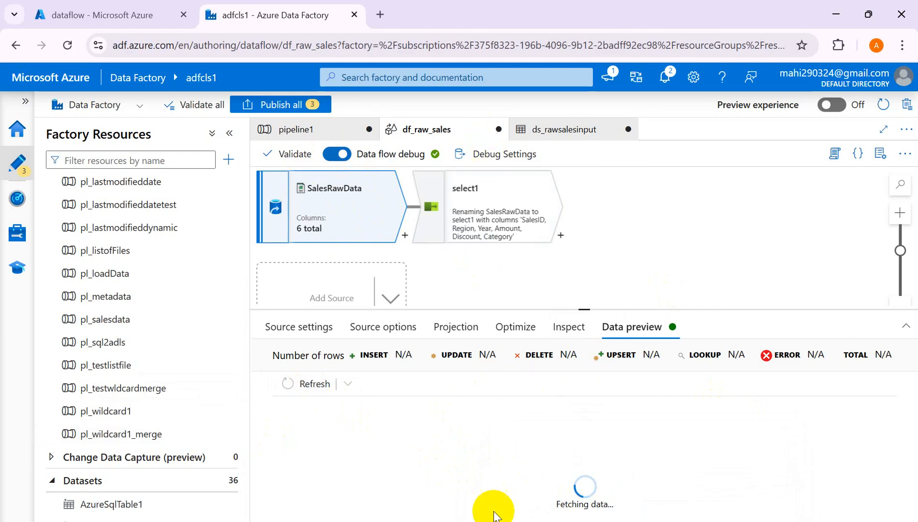
Step: Examine how the select1 transformation maps each SalesRawData column to its output name
left_click(496, 211)
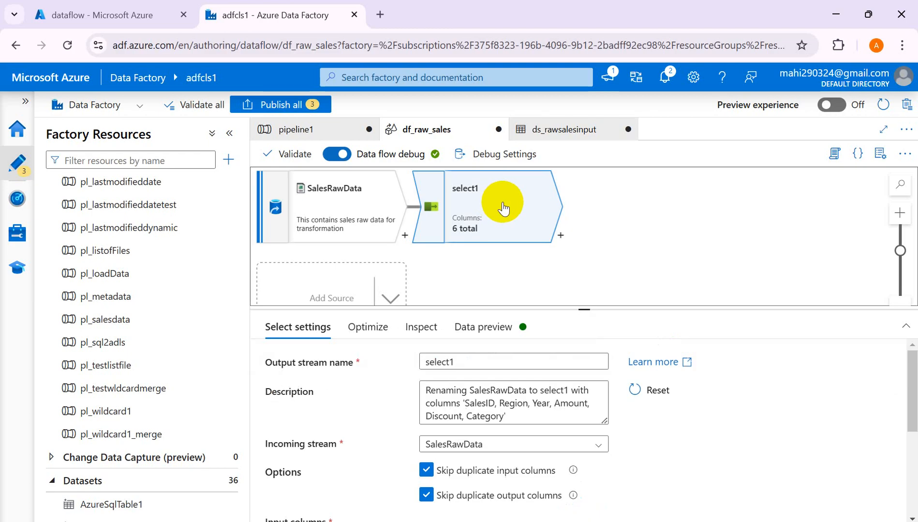
scroll(701, 396, "down", 5)
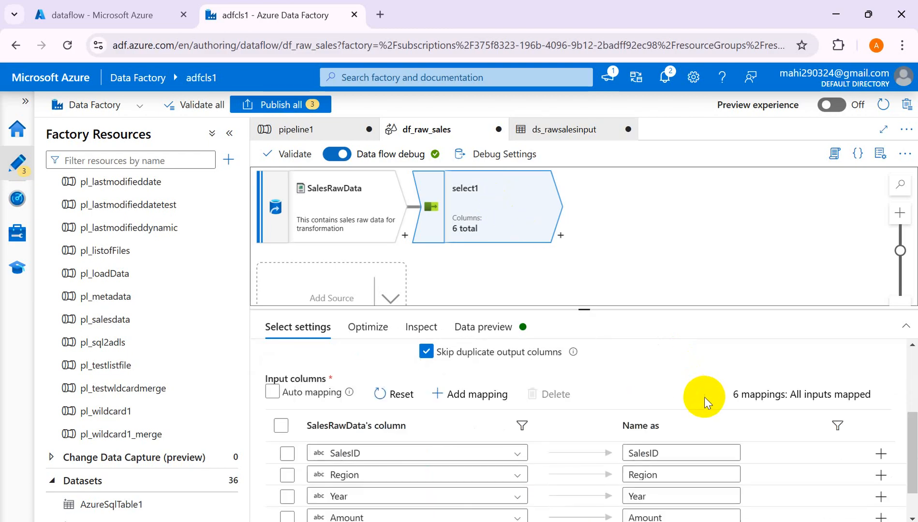
scroll(704, 396, "up", 2)
scroll(704, 396, "down", 3)
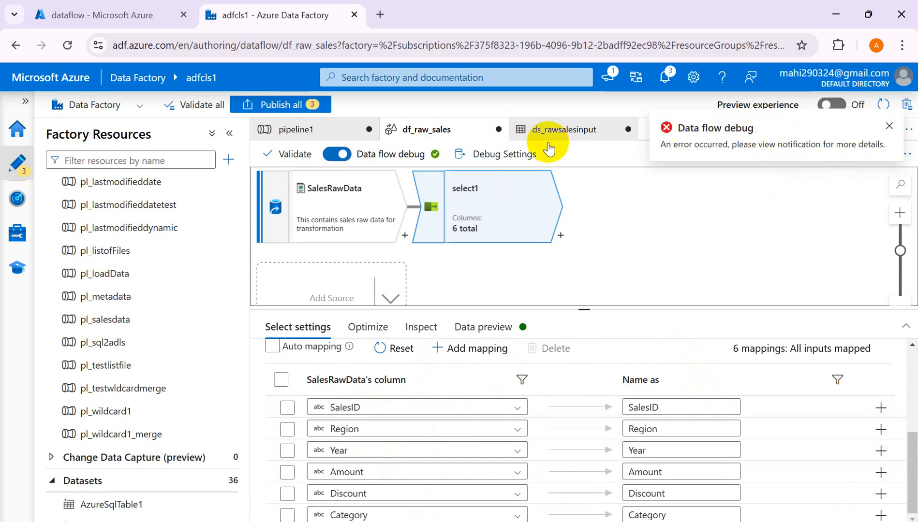
Step: Check the Data flow raw data activity in pipeline1, and open select1's data preview in df_raw_sales
left_click(305, 128)
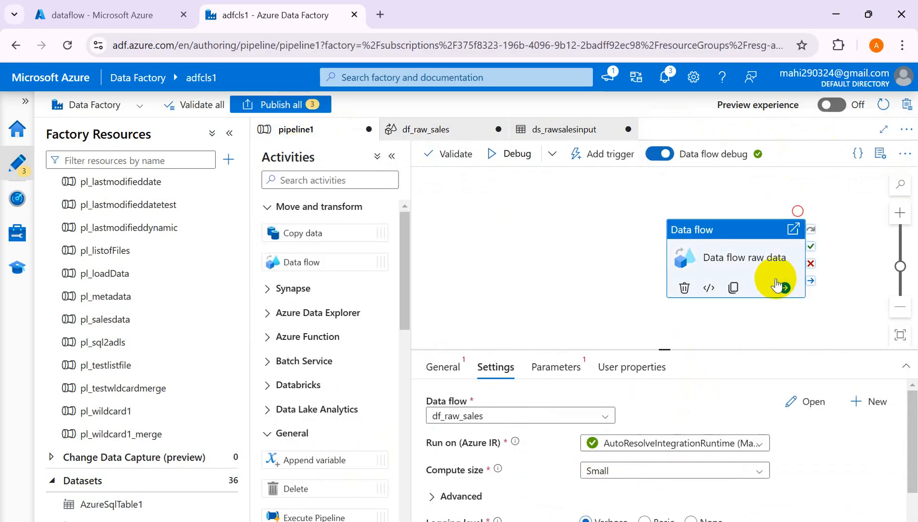
left_click(420, 136)
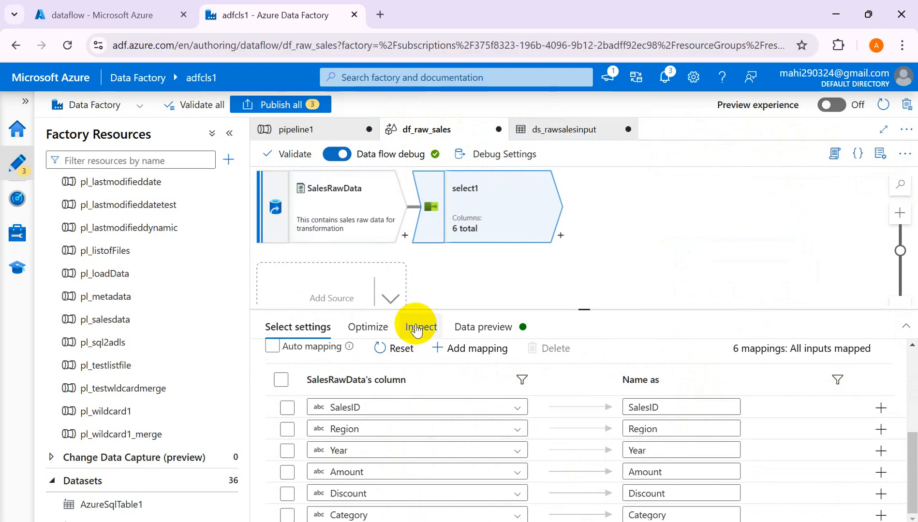
left_click(486, 328)
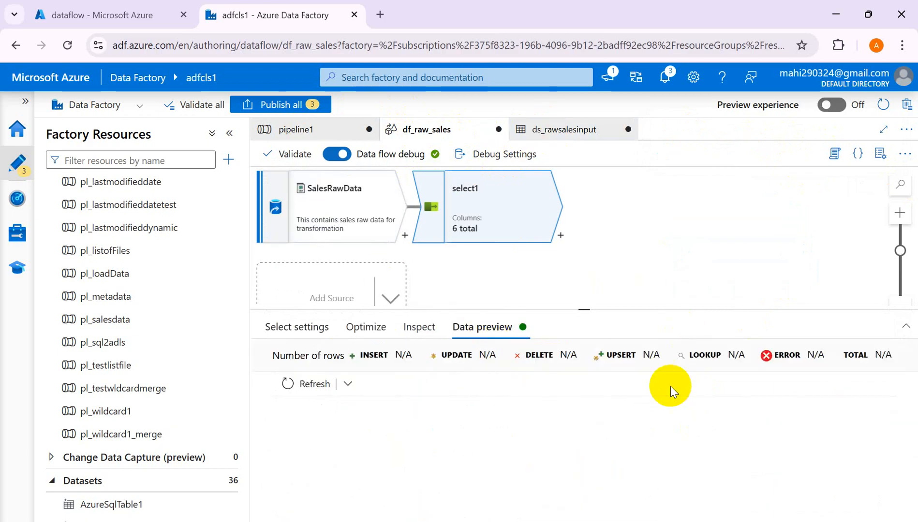
Step: Refresh select1's data preview and examine the error reported for the SalesRawData source
left_click(285, 384)
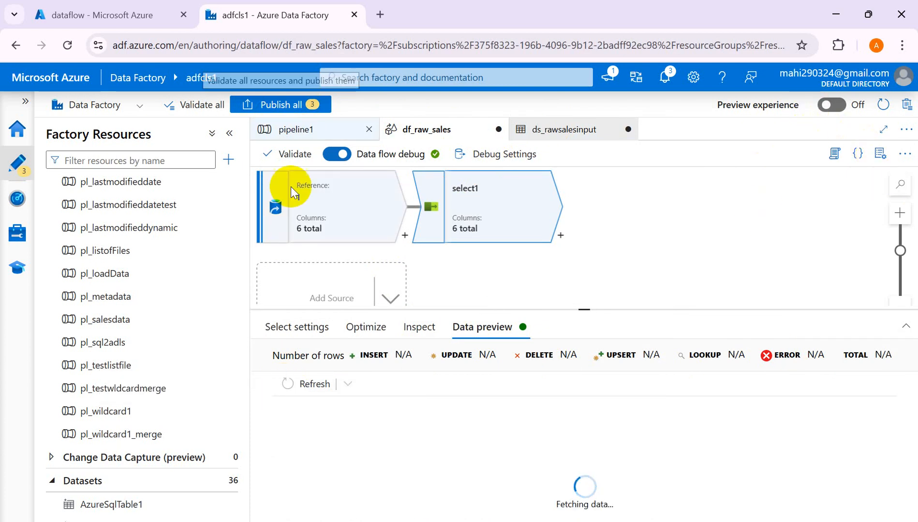
left_click(491, 204)
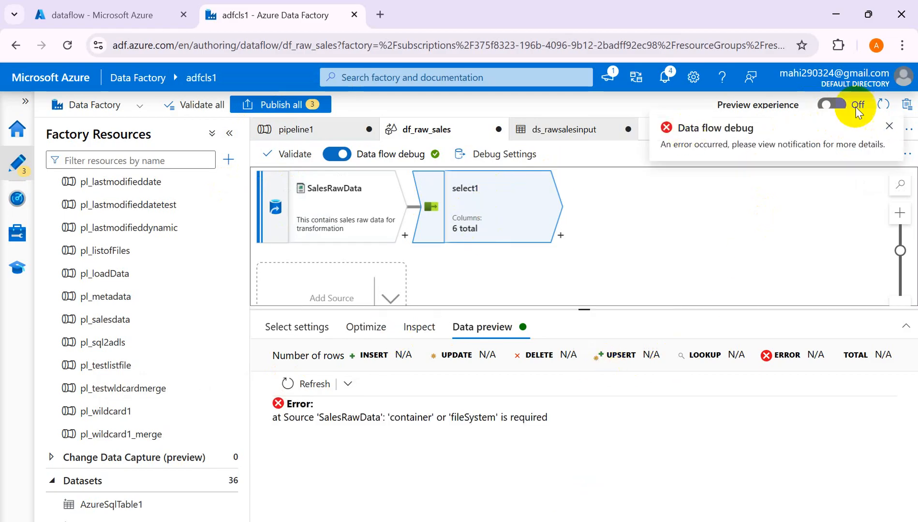
left_click(889, 126)
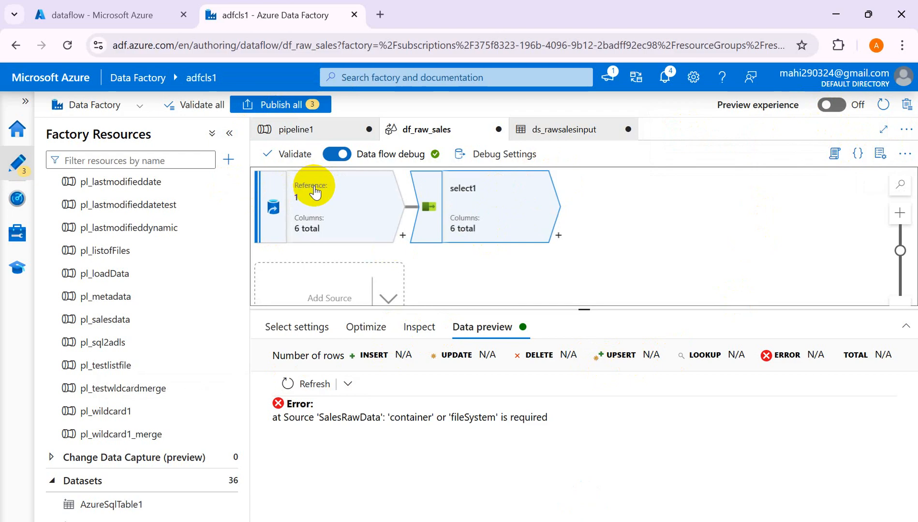
left_click(317, 191)
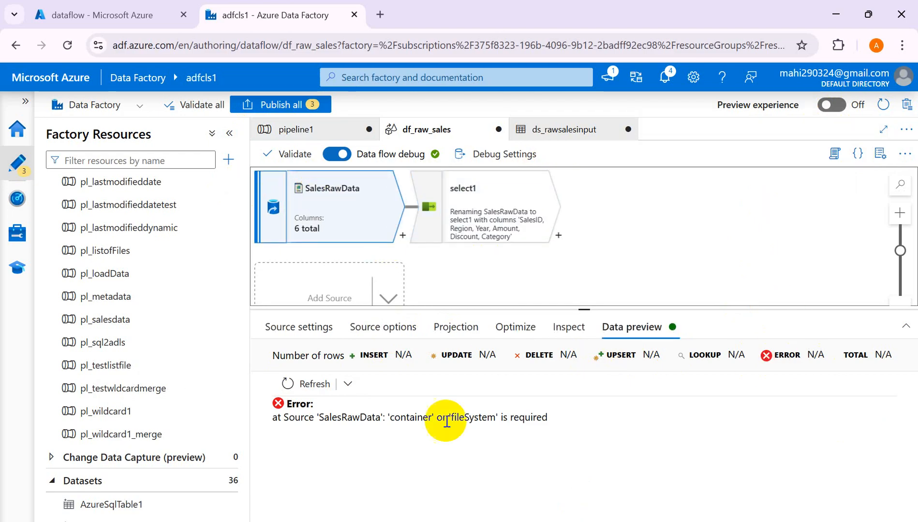
left_click_drag(278, 419, 563, 429)
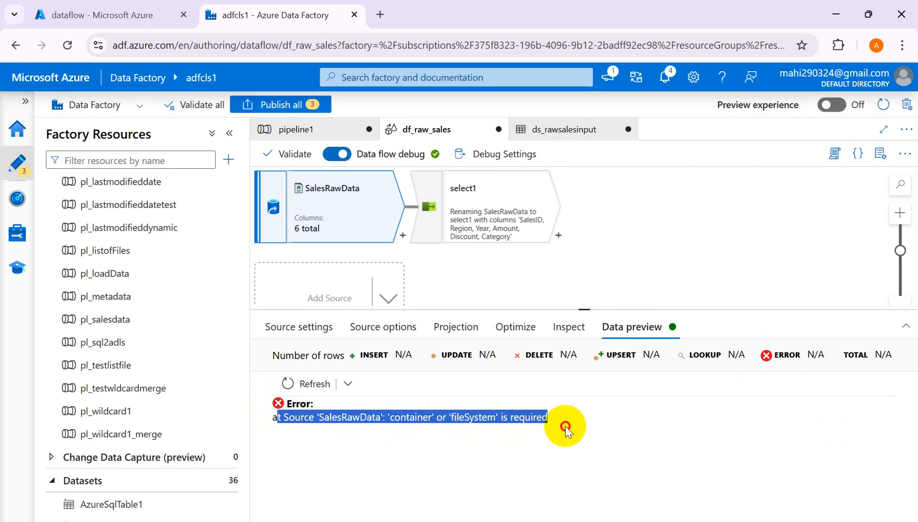
left_click(567, 430)
left_click_drag(561, 417, 277, 419)
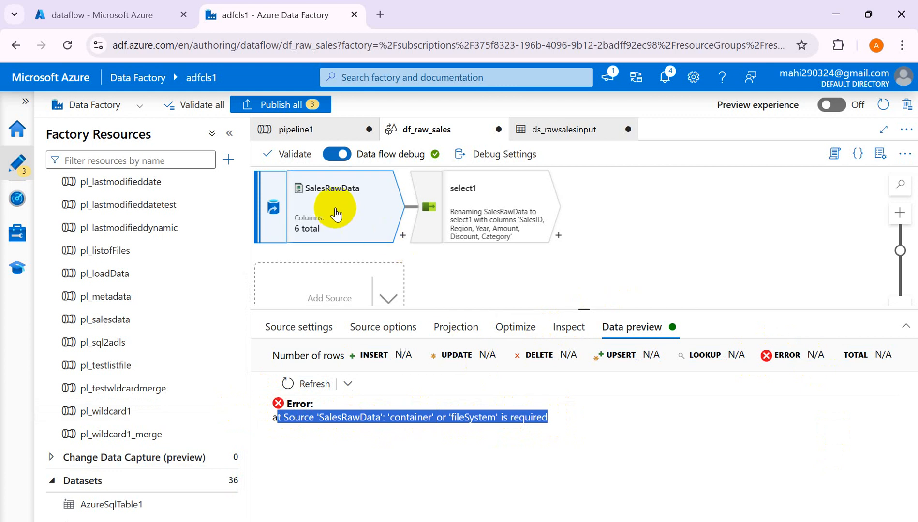
Step: Open the source's ds_rawsalesinput dataset and set its file path to SalesRawData.csv in the dataflow folder
left_click(292, 327)
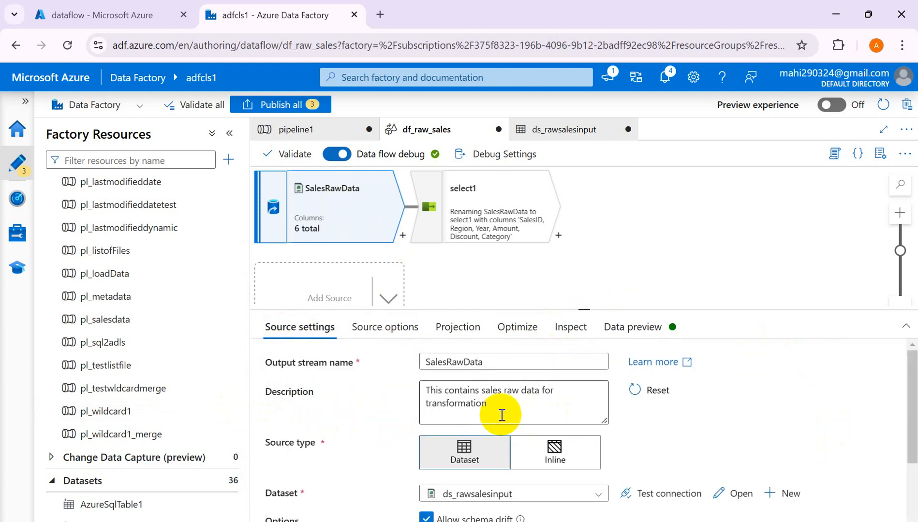
left_click(732, 493)
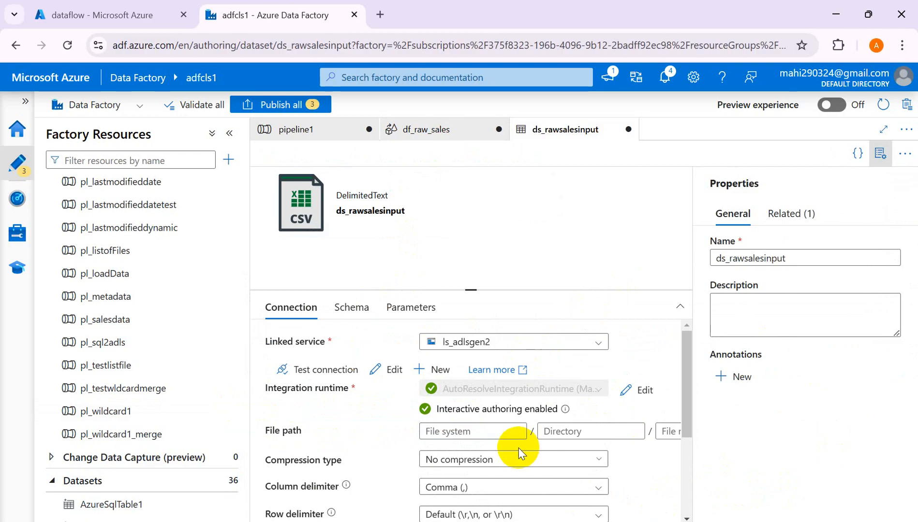
scroll(435, 444, "right", 5)
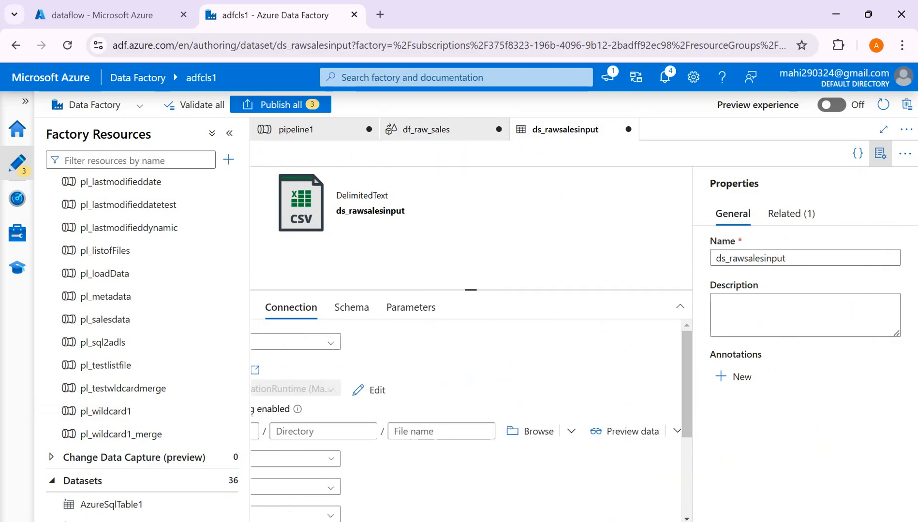
scroll(435, 444, "left", 4)
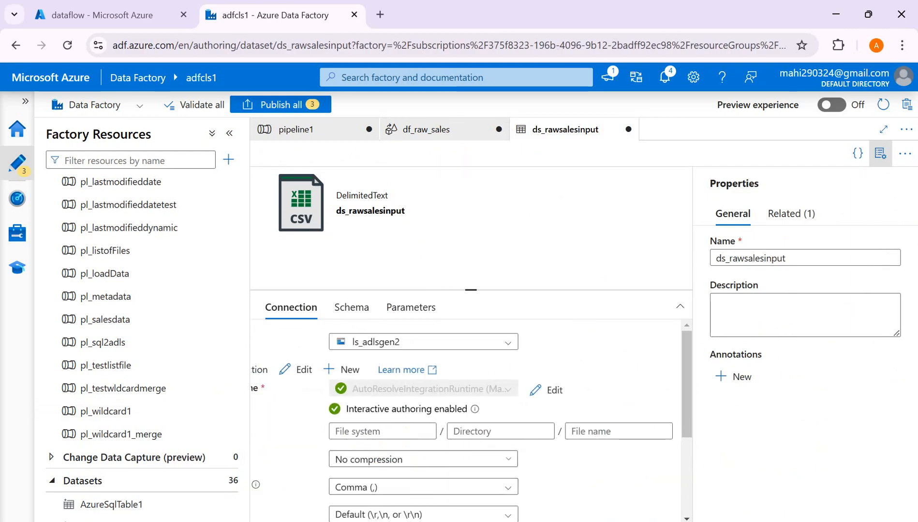
scroll(466, 425, "right", 3)
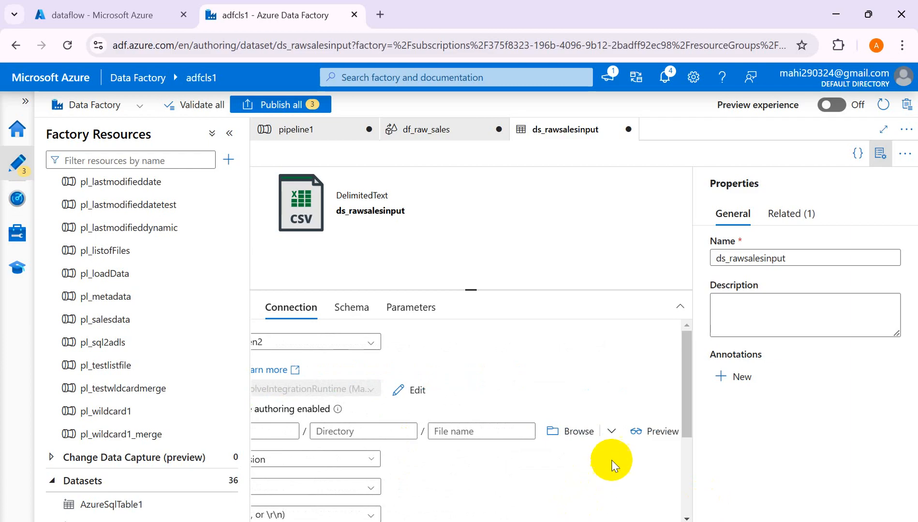
left_click(578, 431)
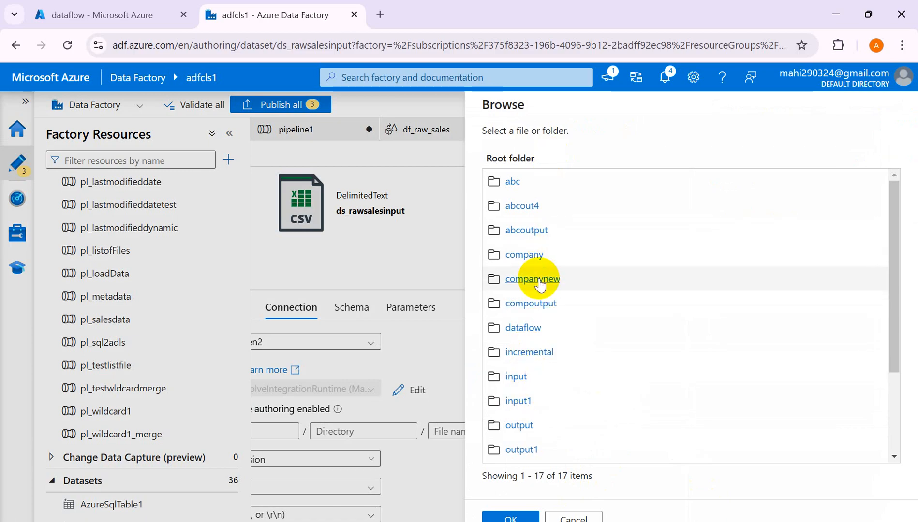
left_click(536, 329)
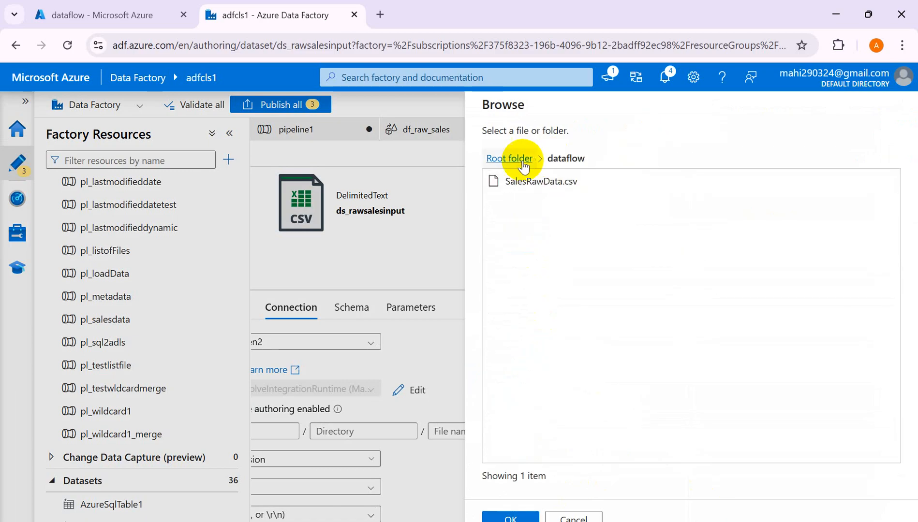
left_click(512, 181)
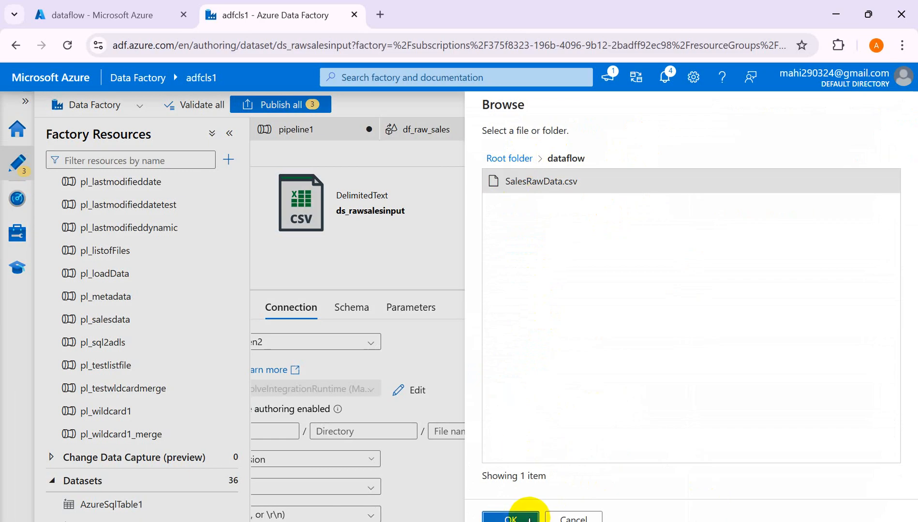
left_click(510, 517)
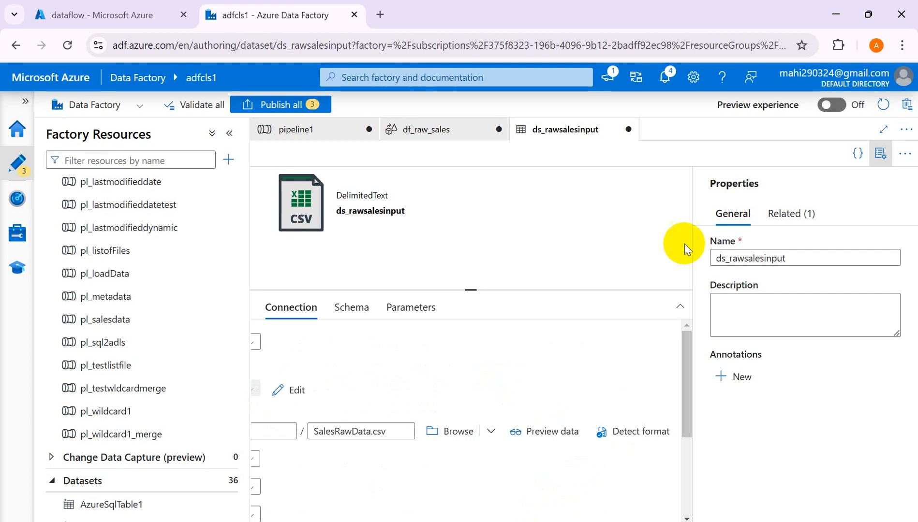
Step: Preview the dataset's data, and refresh the SalesRawData source's data preview in df_raw_sales
left_click(557, 432)
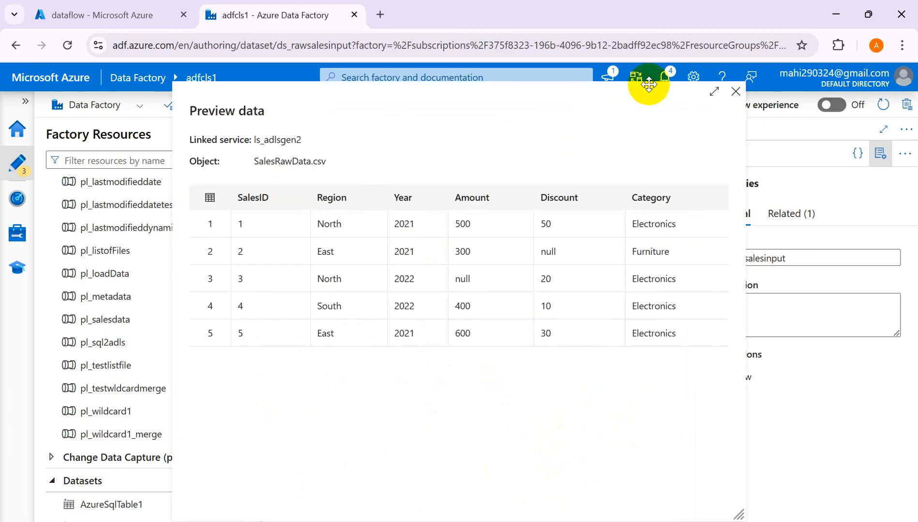
left_click(735, 93)
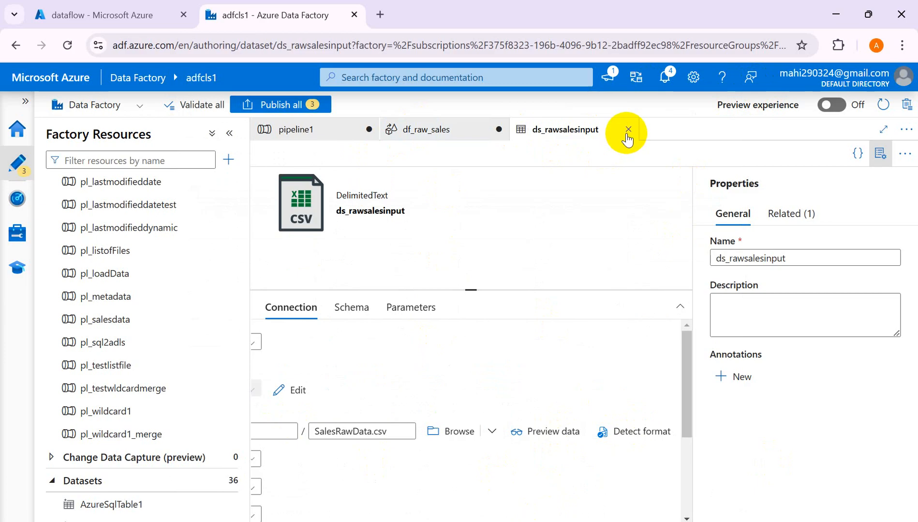
left_click(452, 139)
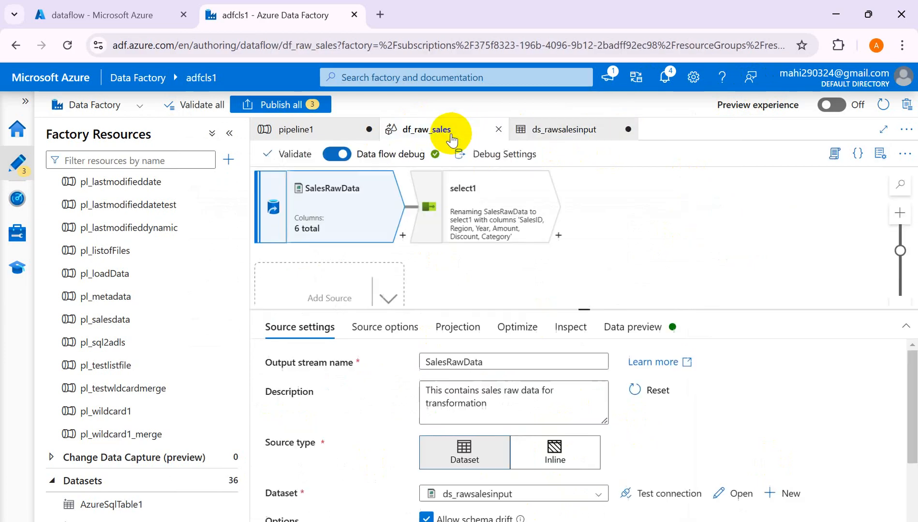
left_click(638, 331)
left_click(315, 385)
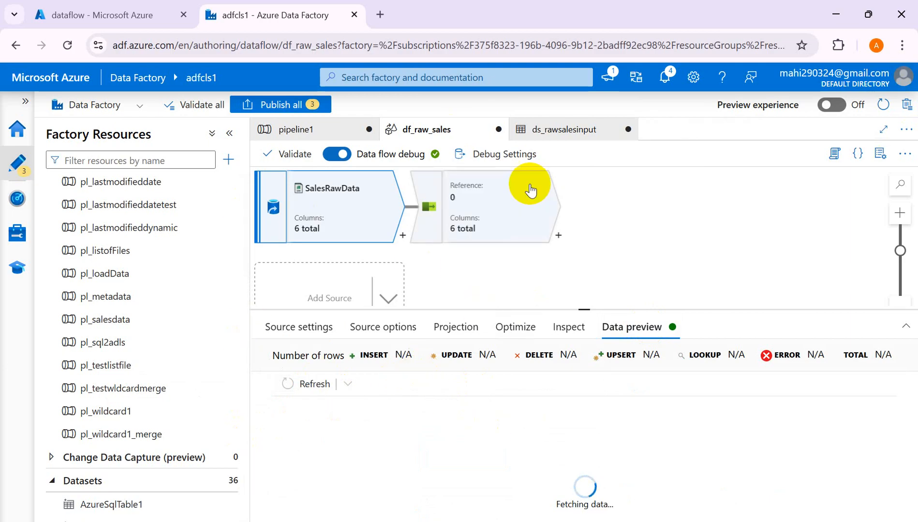
Step: In select1's column mappings, rename the SalesID output column to SalesDocument and the Year output column to YEAR
left_click(470, 216)
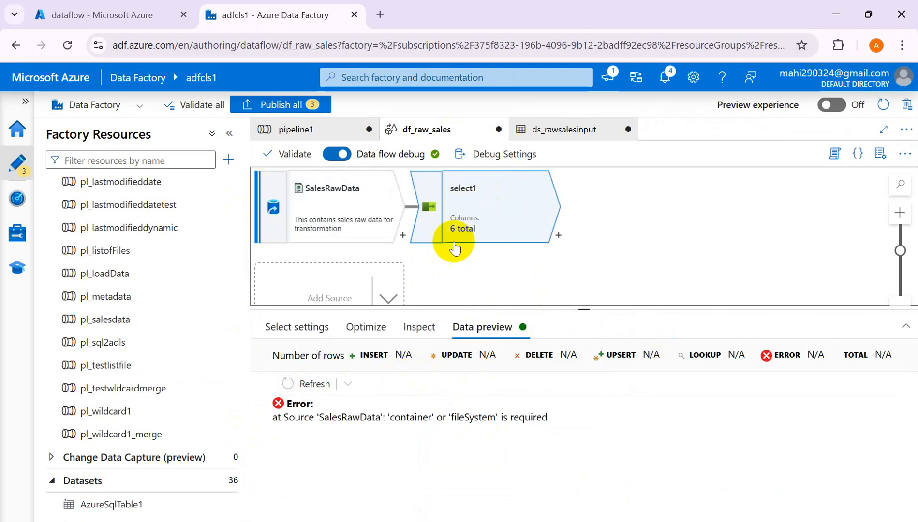
left_click(297, 328)
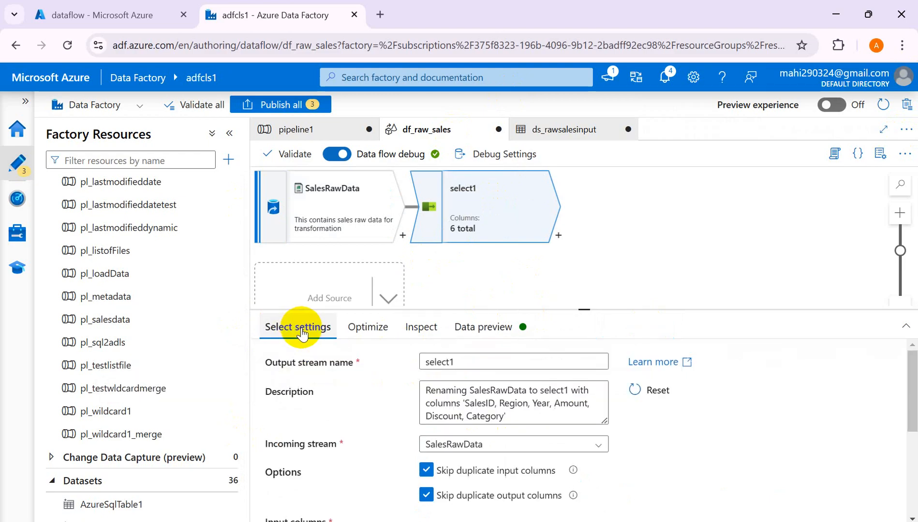
scroll(570, 408, "down", 5)
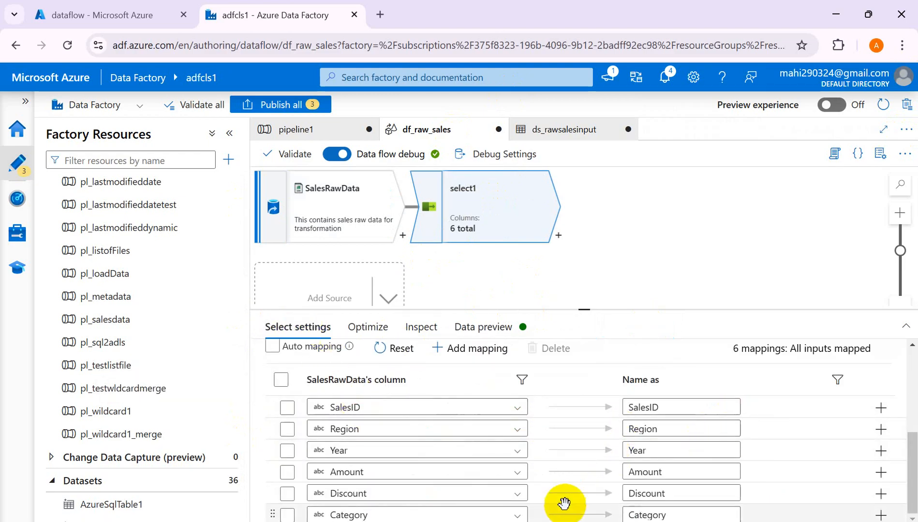
left_click(372, 409)
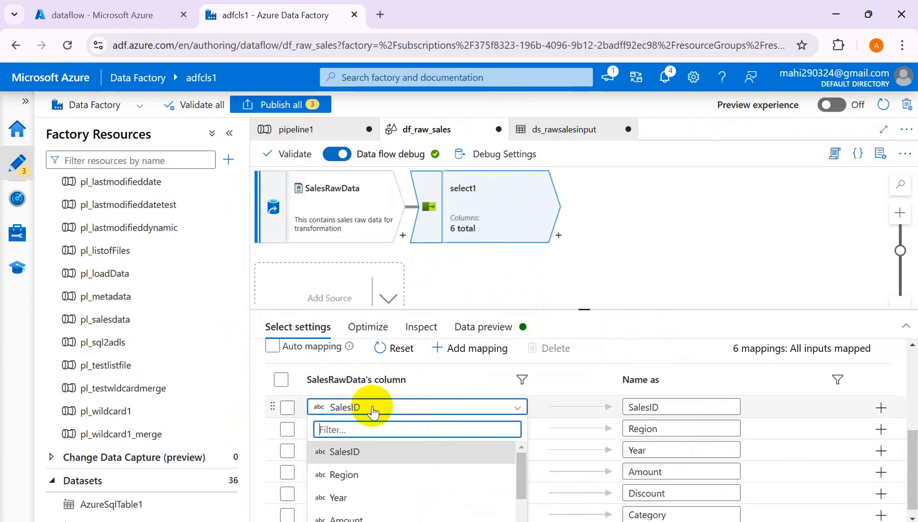
left_click(372, 408)
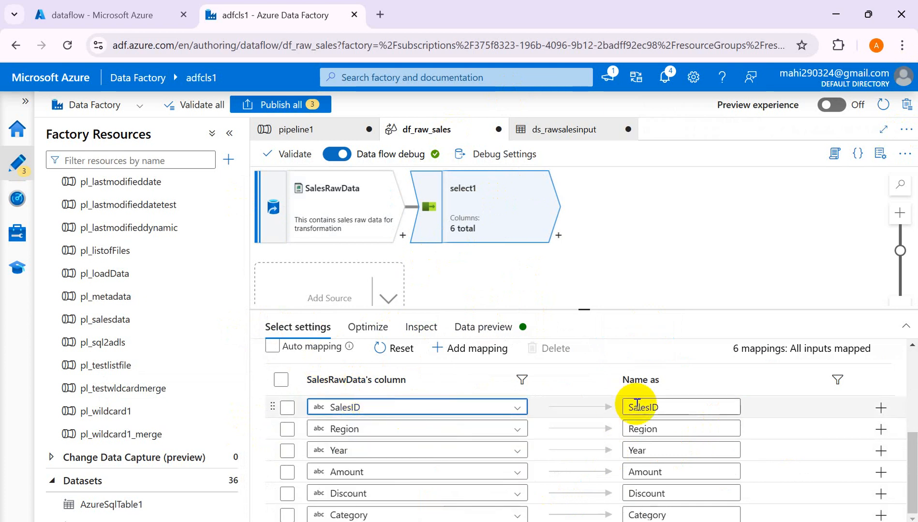
left_click(665, 408)
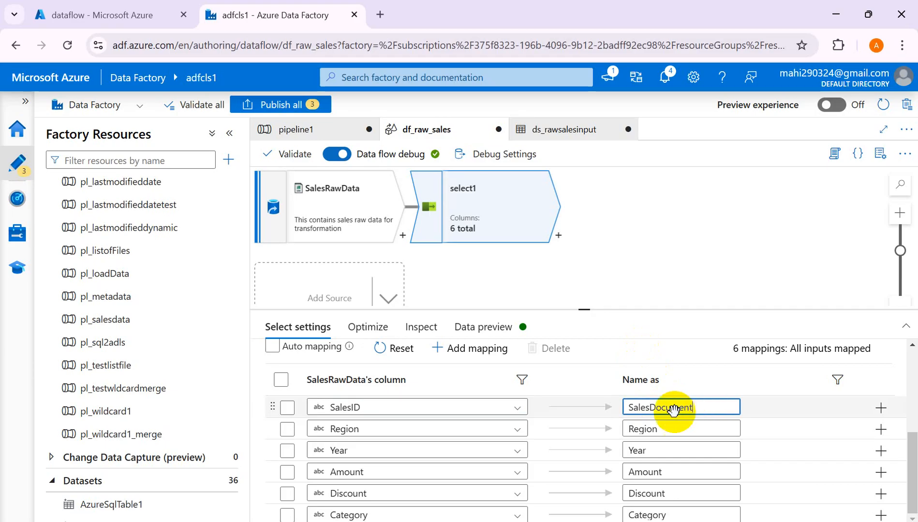
left_click(668, 450)
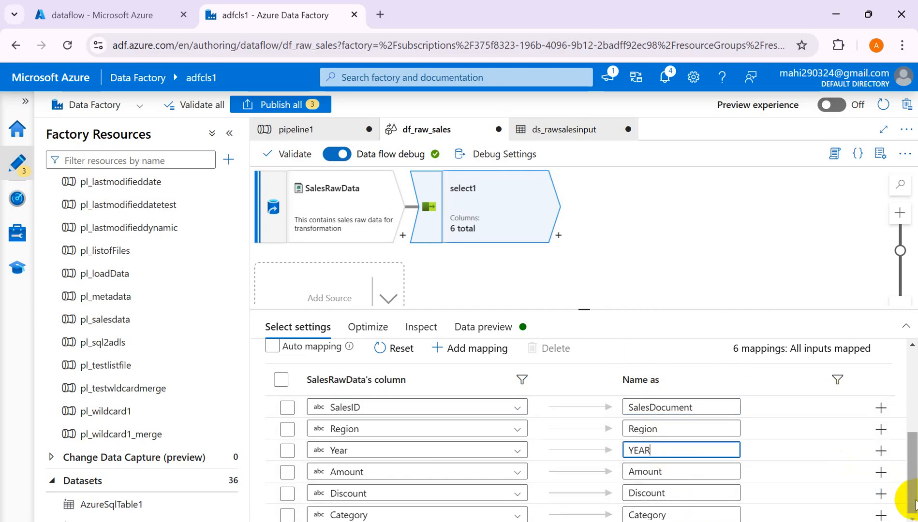
Step: Replace select1's description with "Renamed SalesID as Sales Document, Rename Year as YEAR"
left_click_drag(912, 500, 911, 425)
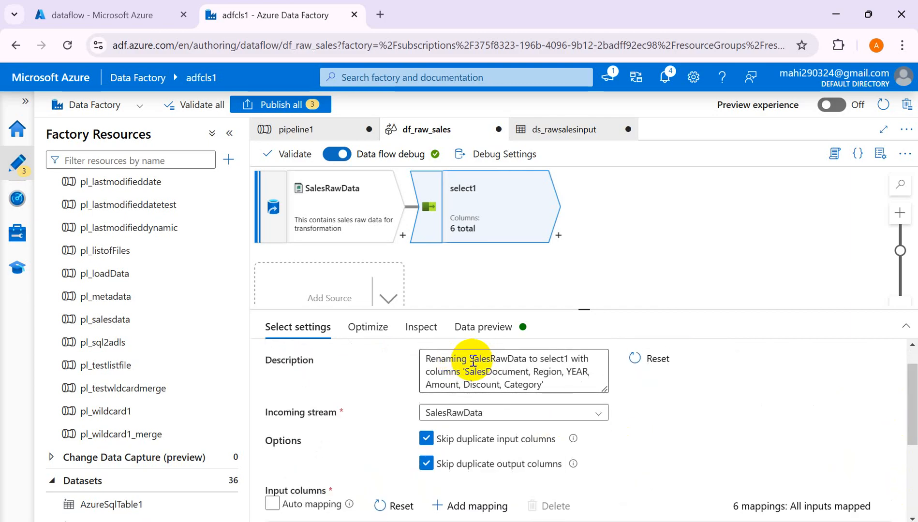
left_click_drag(471, 360, 579, 389)
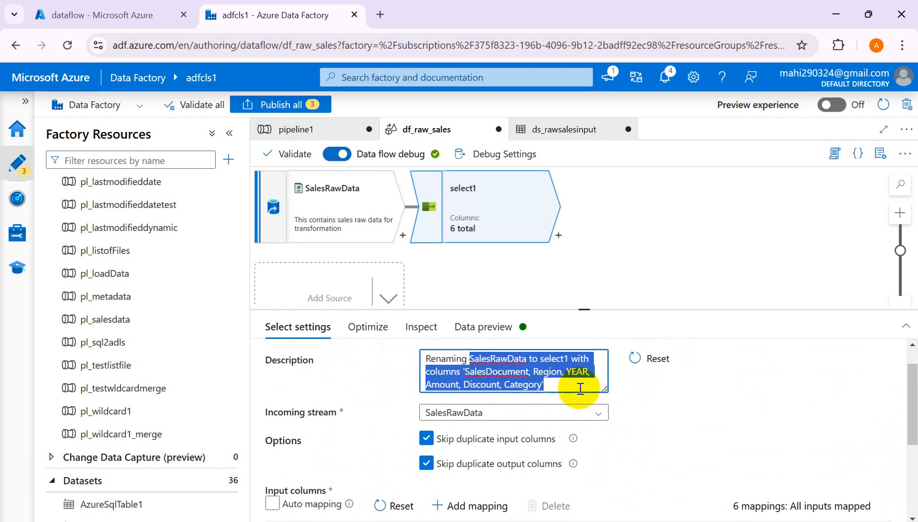
key("BackSpace")
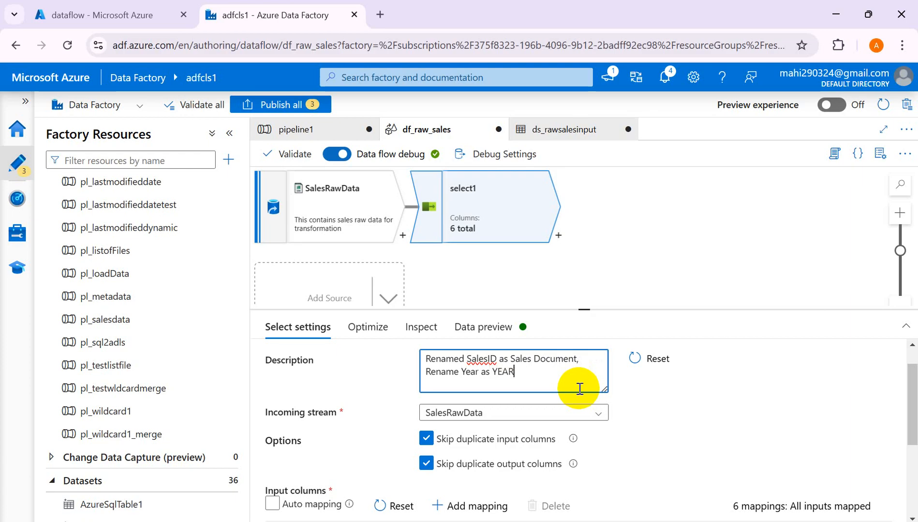
scroll(615, 388, "down", 4)
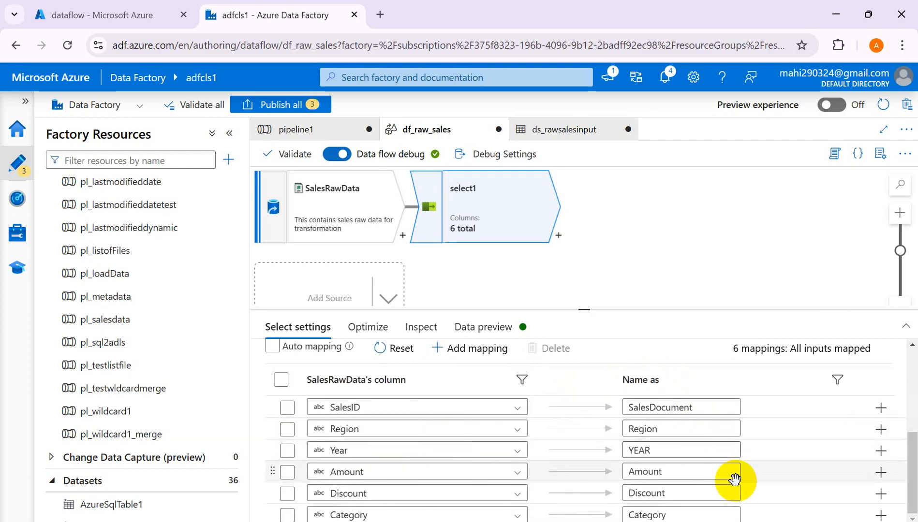
scroll(739, 486, "up", 4)
left_click(524, 411)
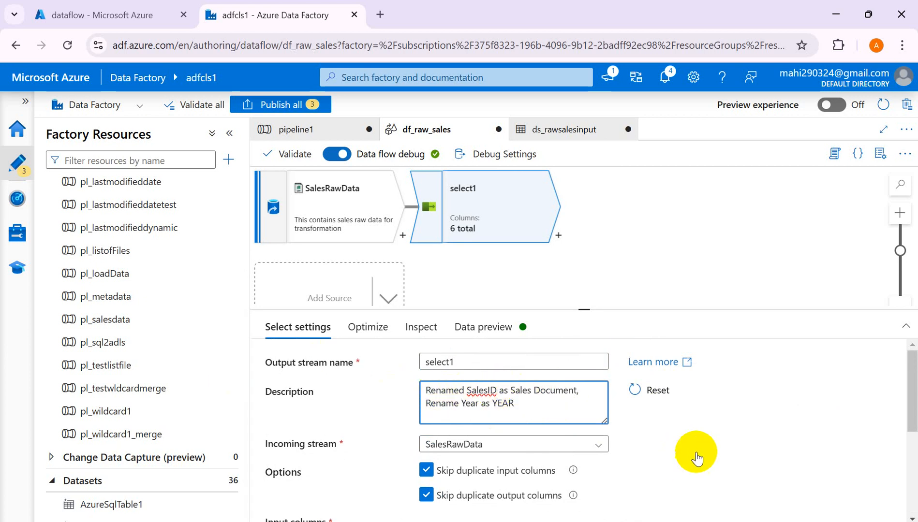
Step: Review select1's mappings and partition option, and inspect its output and input schemas
scroll(697, 452, "down", 4)
scroll(695, 448, "up", 4)
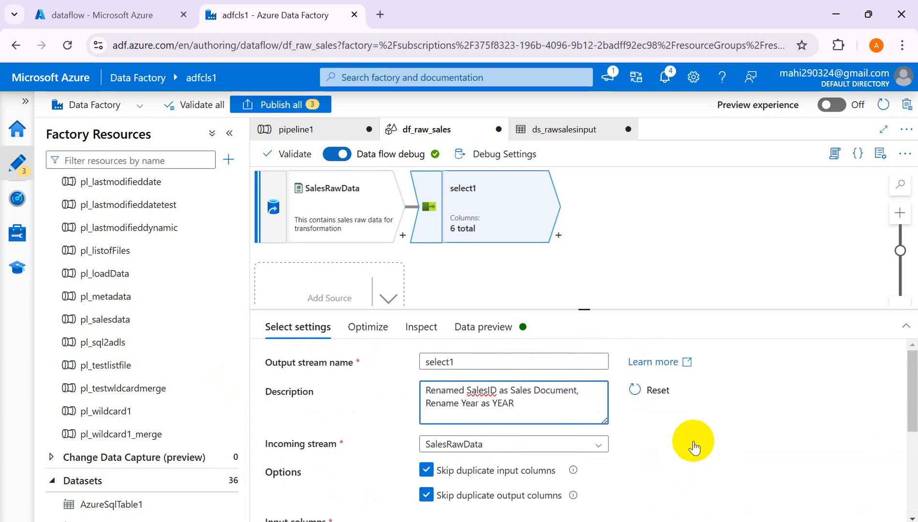
scroll(534, 415, "down", 4)
scroll(534, 415, "up", 4)
left_click(366, 327)
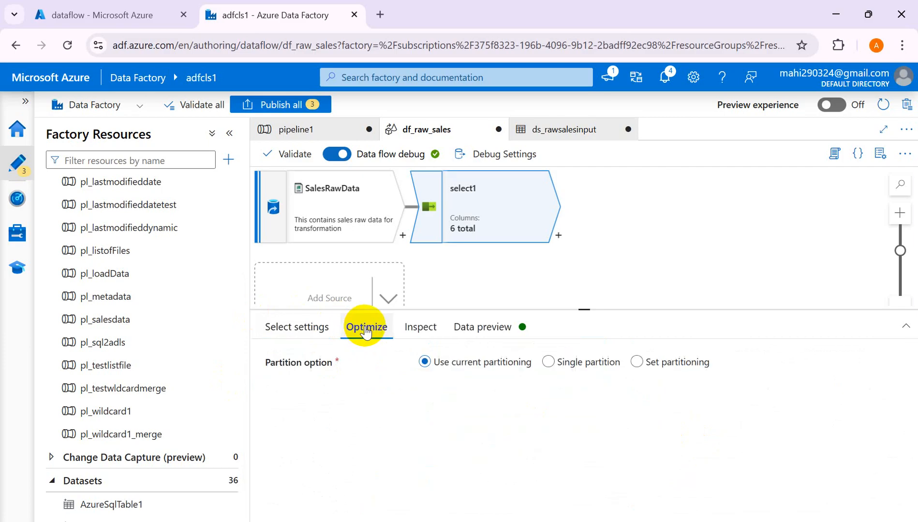
left_click(420, 327)
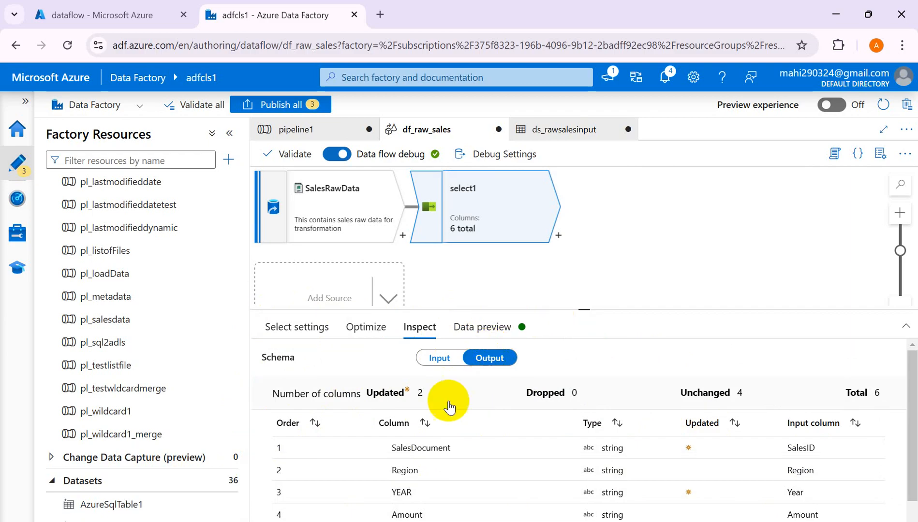
left_click(442, 357)
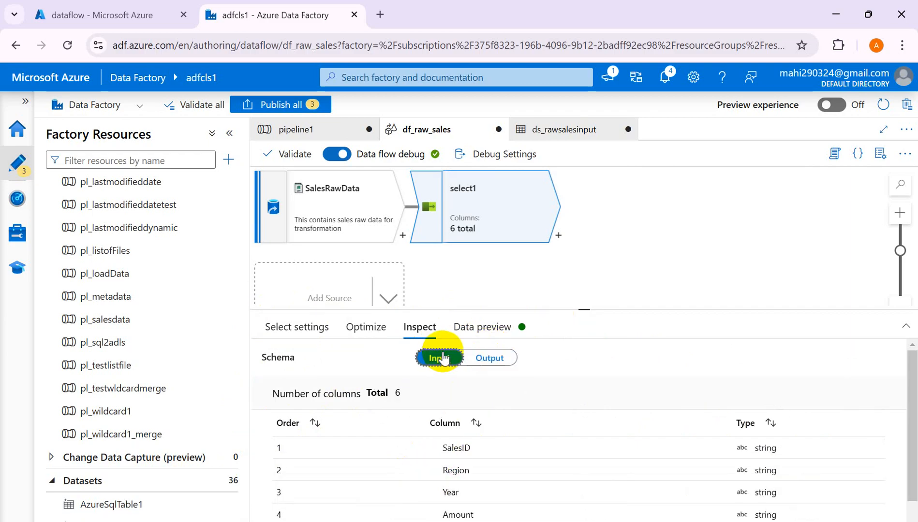
Step: Check select1's input and output schemas, and refresh its data preview to verify the renamed columns
scroll(838, 449, "down", 1)
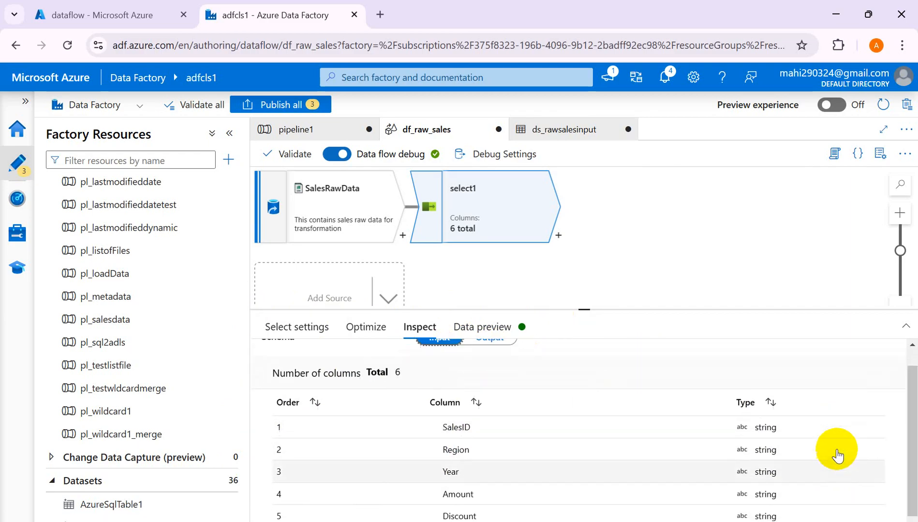
scroll(677, 410, "up", 1)
left_click(487, 357)
left_click(470, 332)
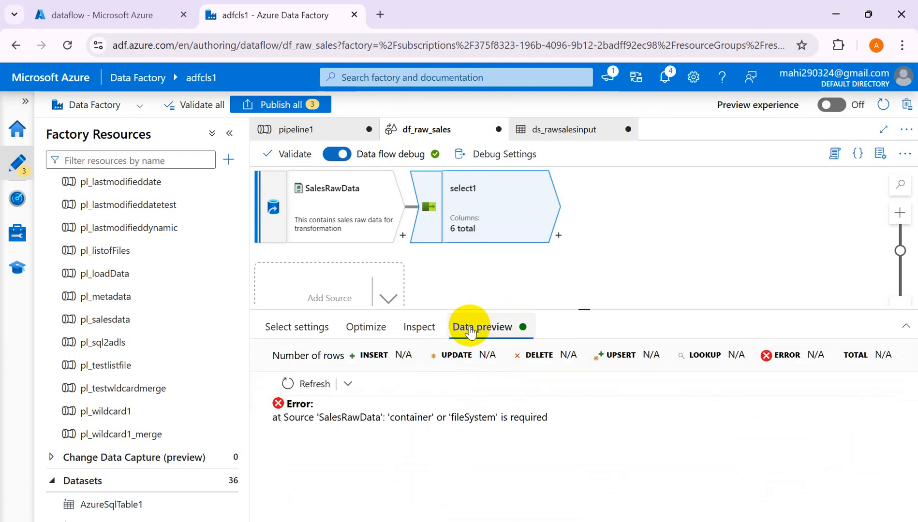
left_click(303, 382)
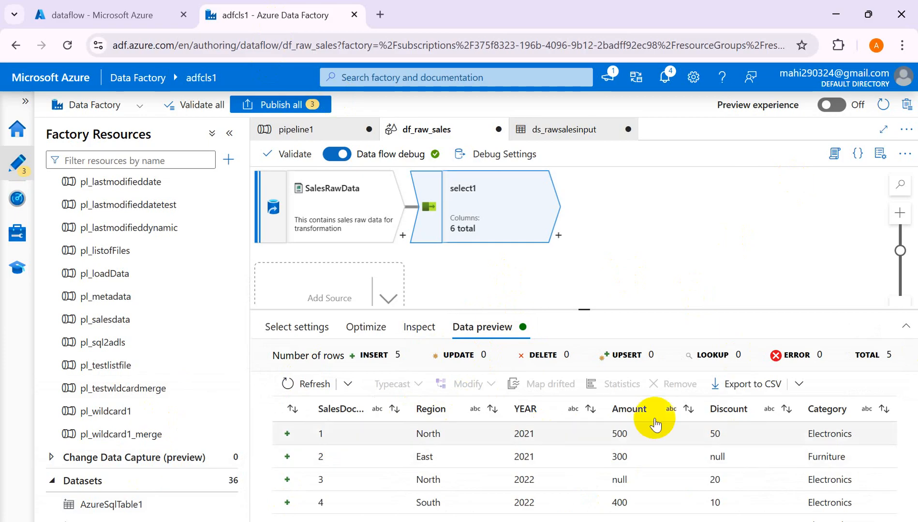
Step: Enlarge the df_raw_sales canvas area and fit the data flow diagram back into view
scroll(508, 264, "down", 5)
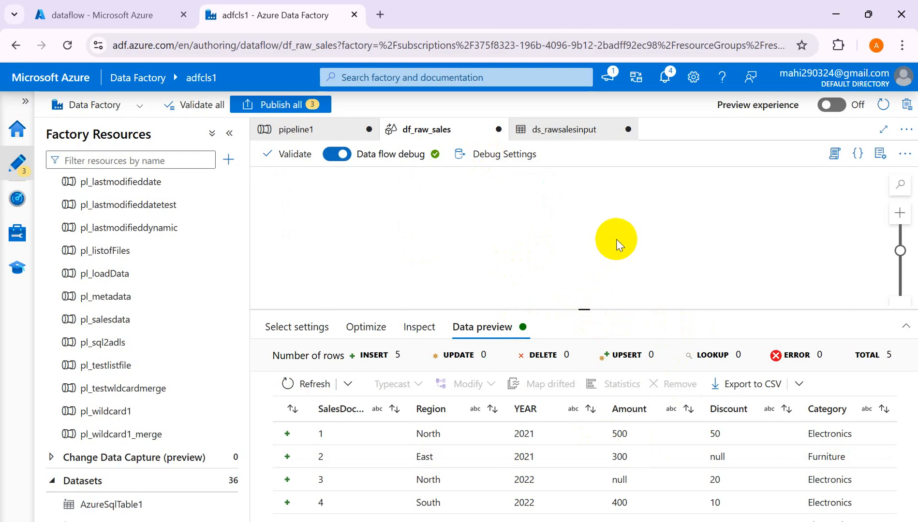
left_click(634, 240)
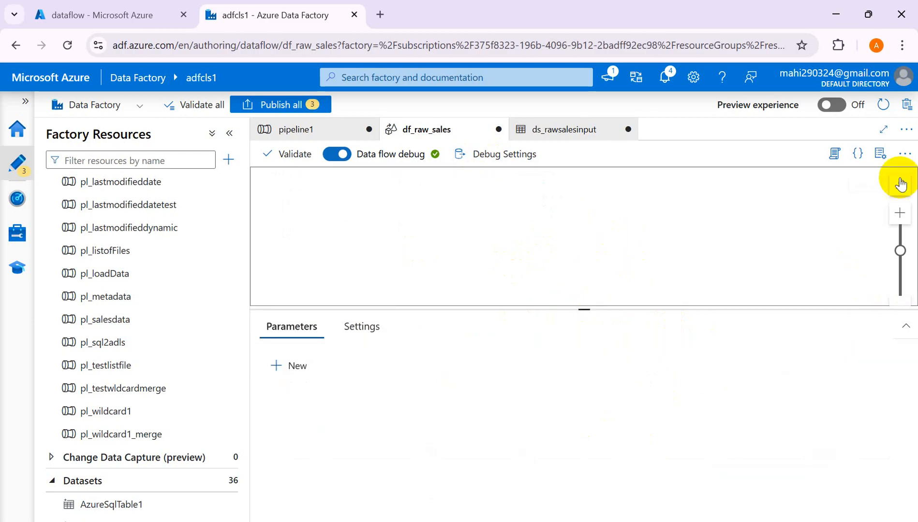
left_click(534, 132)
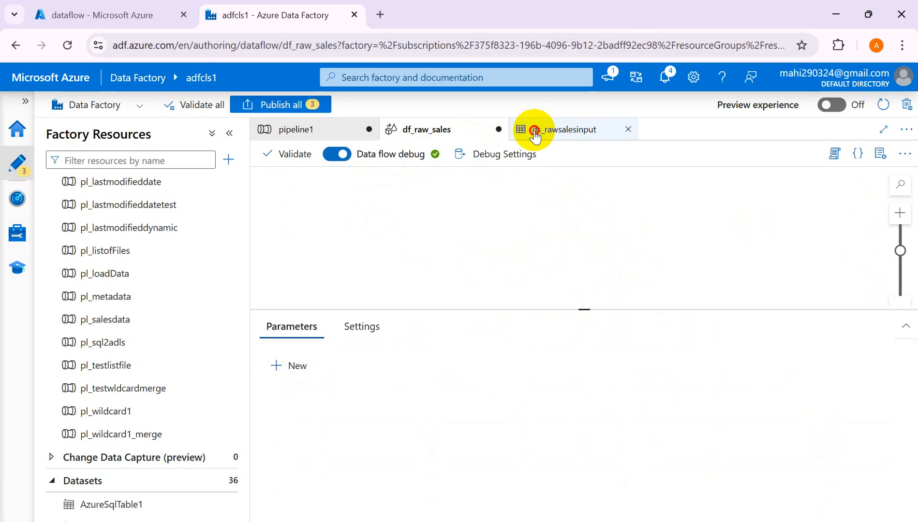
left_click(445, 132)
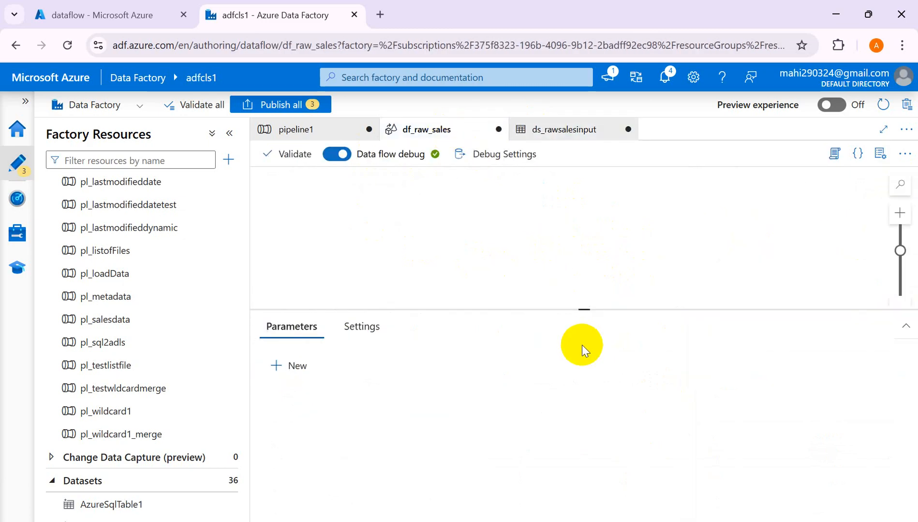
left_click_drag(589, 309, 584, 432)
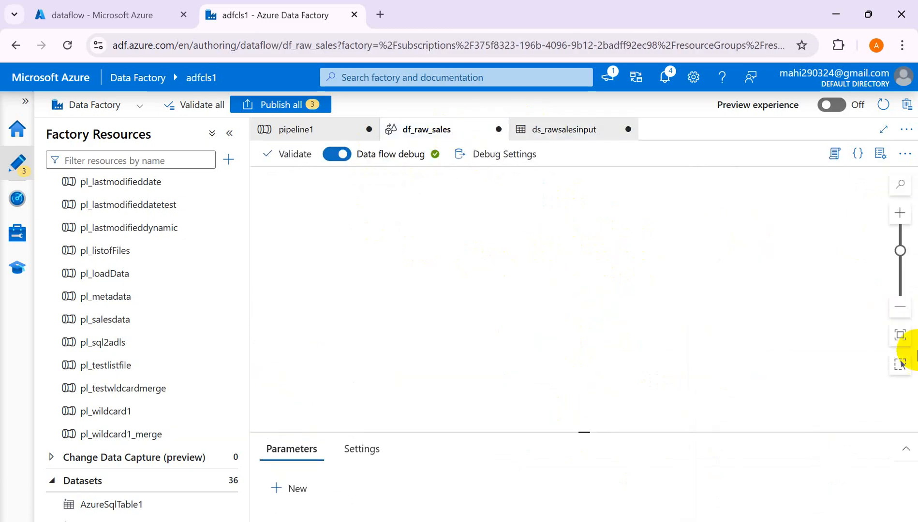
left_click(899, 338)
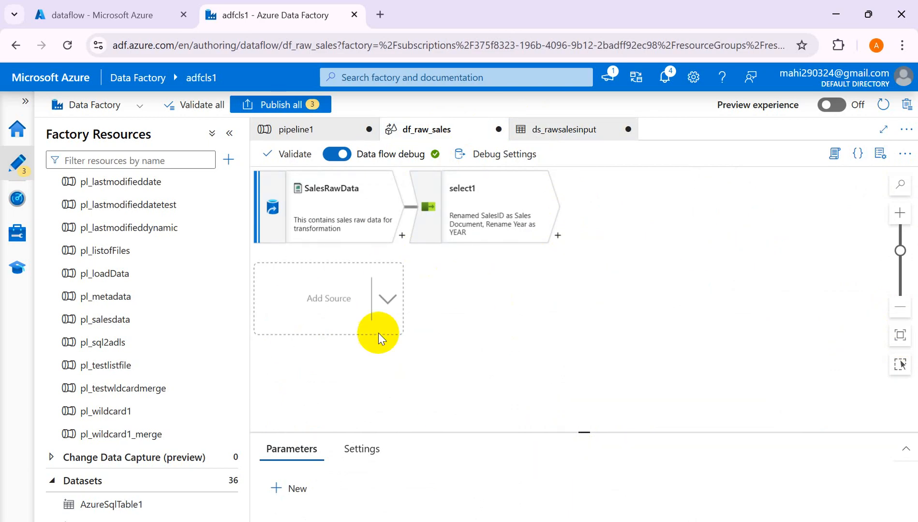
mouse_move(535, 227)
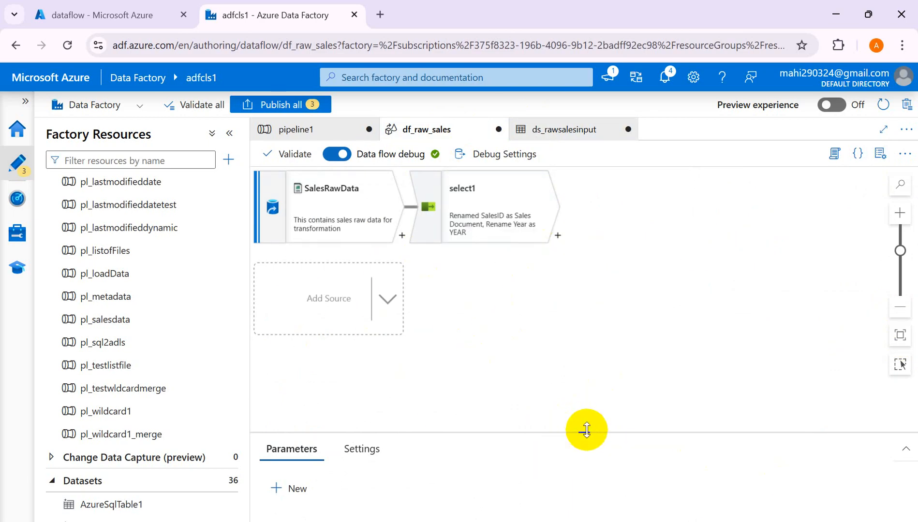
left_click_drag(584, 432, 598, 380)
mouse_move(493, 236)
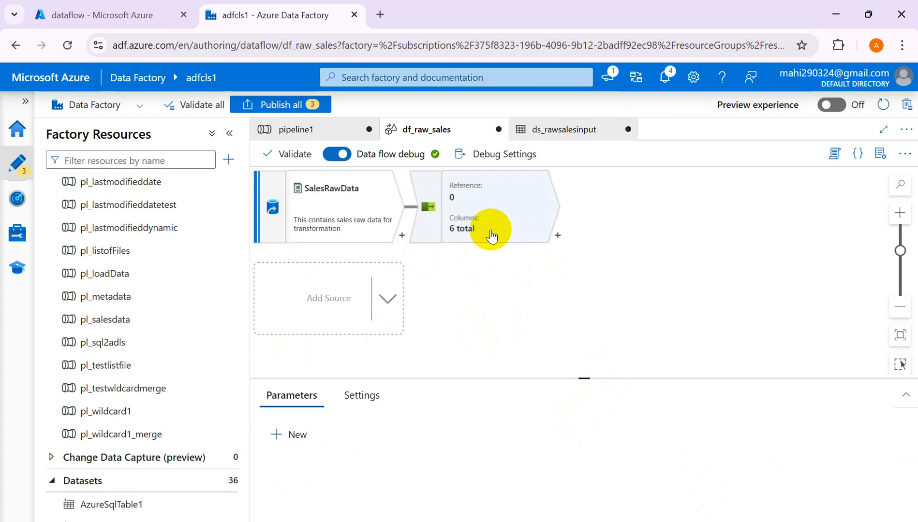
Step: Browse the transformations available after select1 and add a Derived Column transformation there
left_click(558, 235)
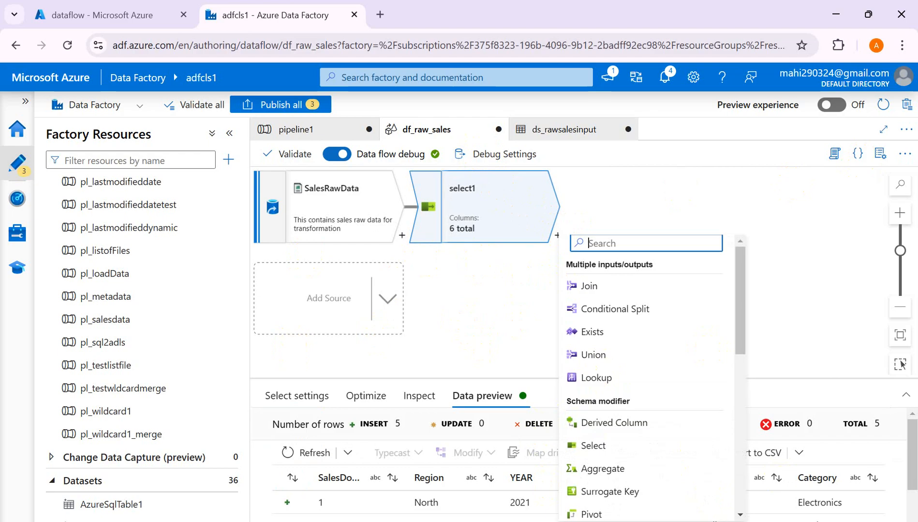
left_click(590, 521)
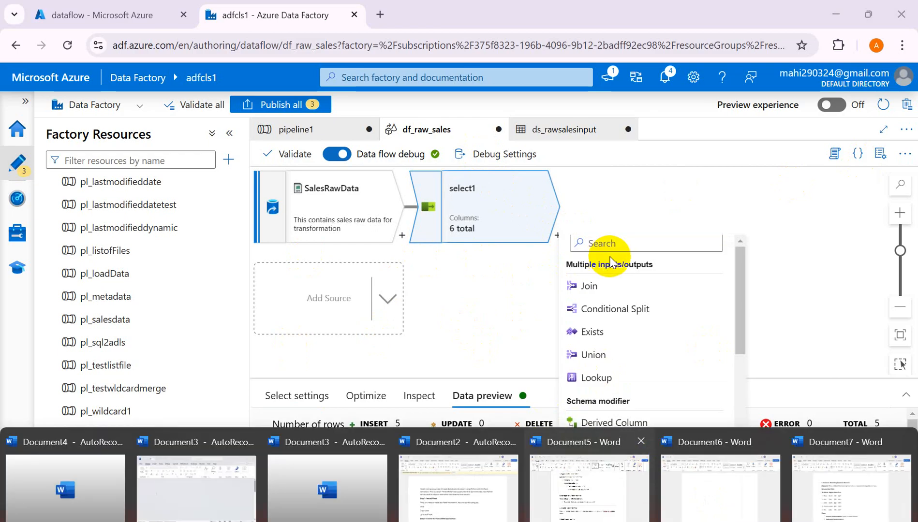
left_click(840, 280)
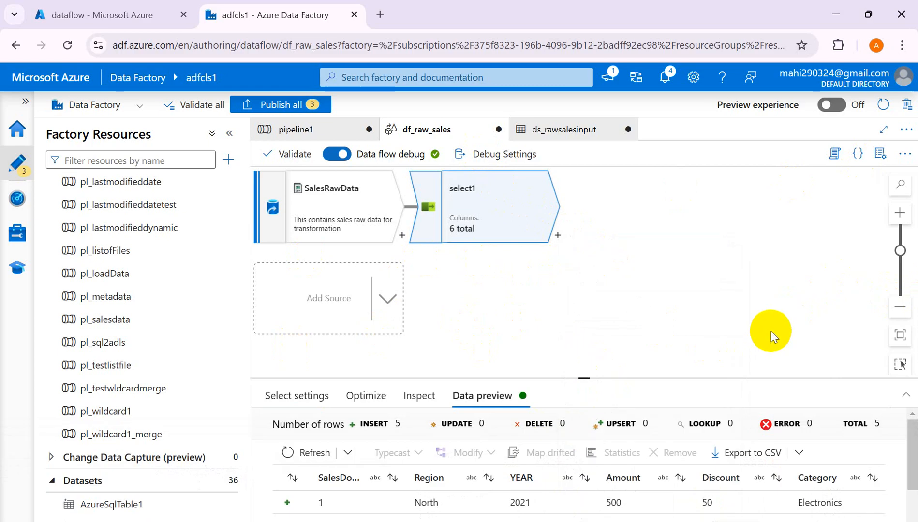
left_click(558, 236)
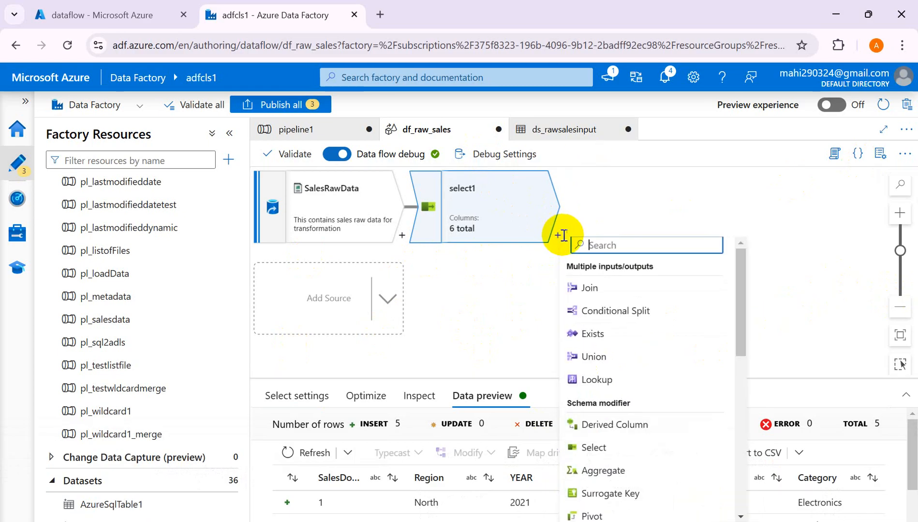
left_click_drag(737, 344, 739, 400)
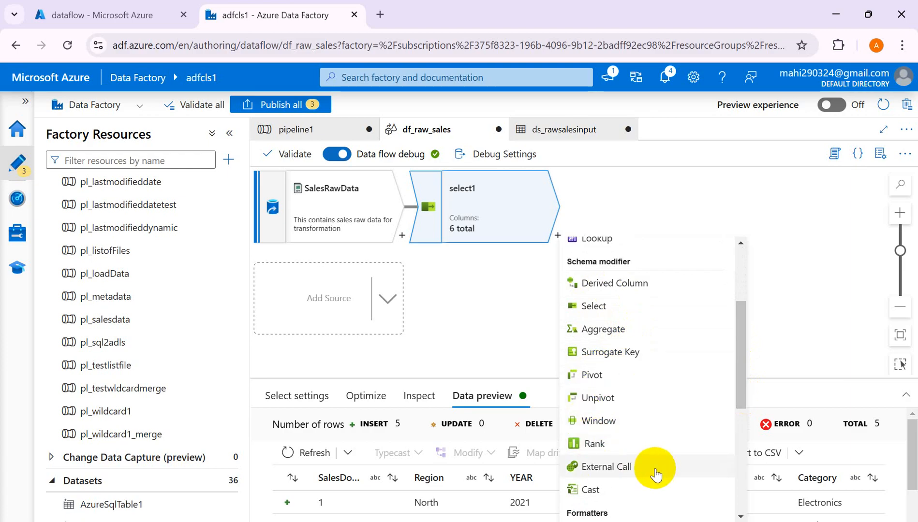
left_click_drag(742, 397, 731, 502)
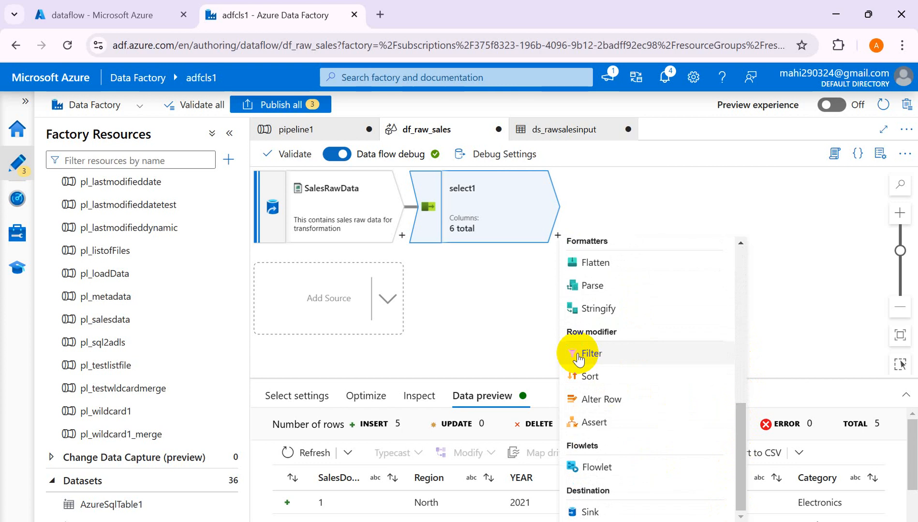
left_click(500, 328)
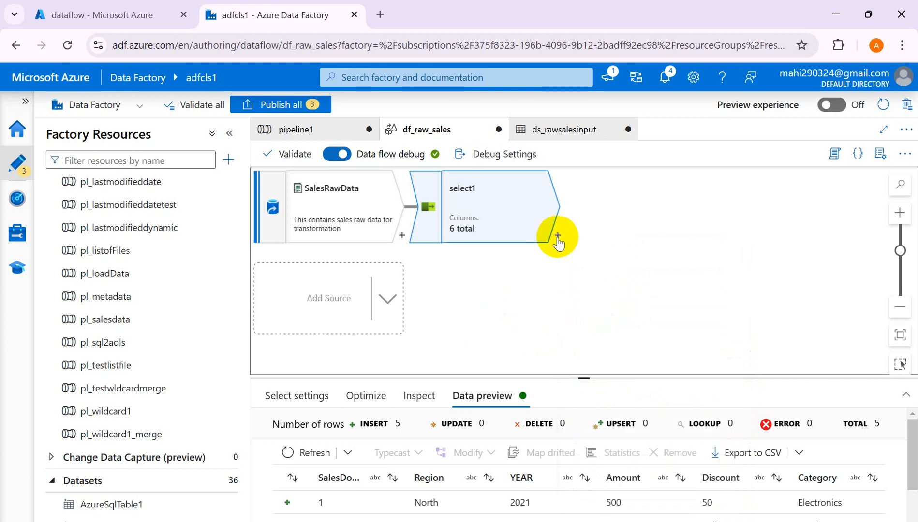
left_click(558, 237)
left_click(593, 425)
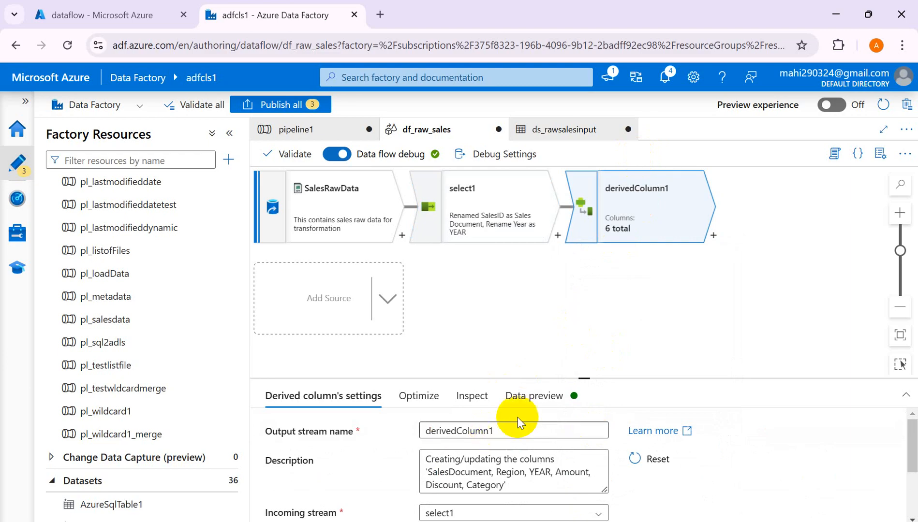
Step: Switch to Document5 in Word and copy the column name NetAmount from the Derived Column Transformation section
mouse_move(638, 521)
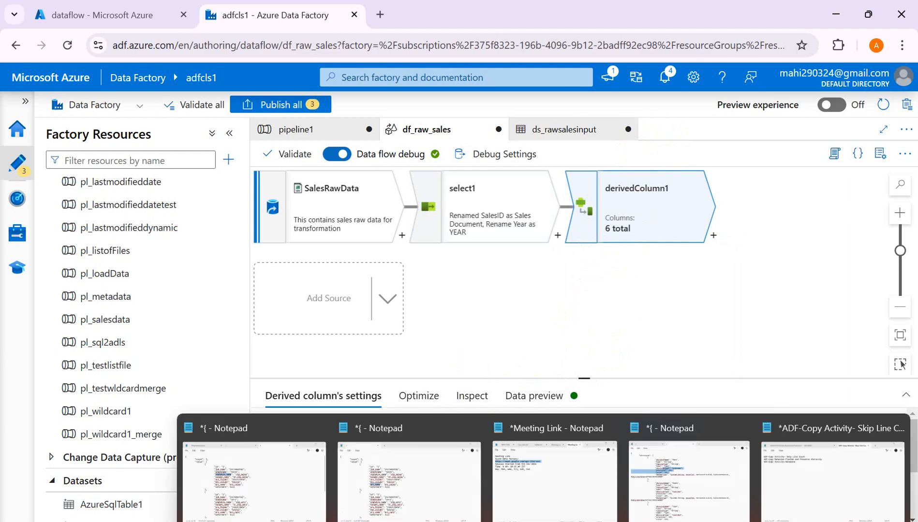
left_click(586, 478)
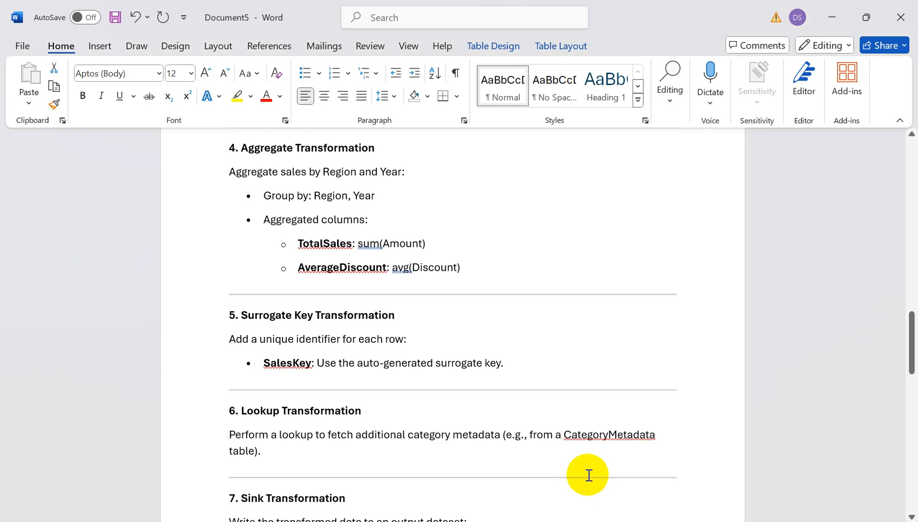
scroll(324, 190, "up", 1)
scroll(324, 190, "up", 7)
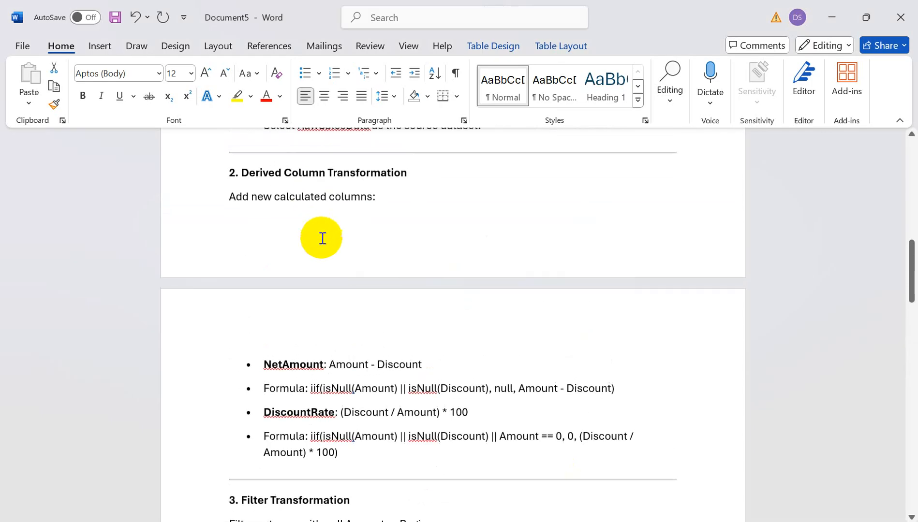
scroll(344, 219, "up", 3)
scroll(353, 226, "up", 1)
scroll(375, 237, "down", 10)
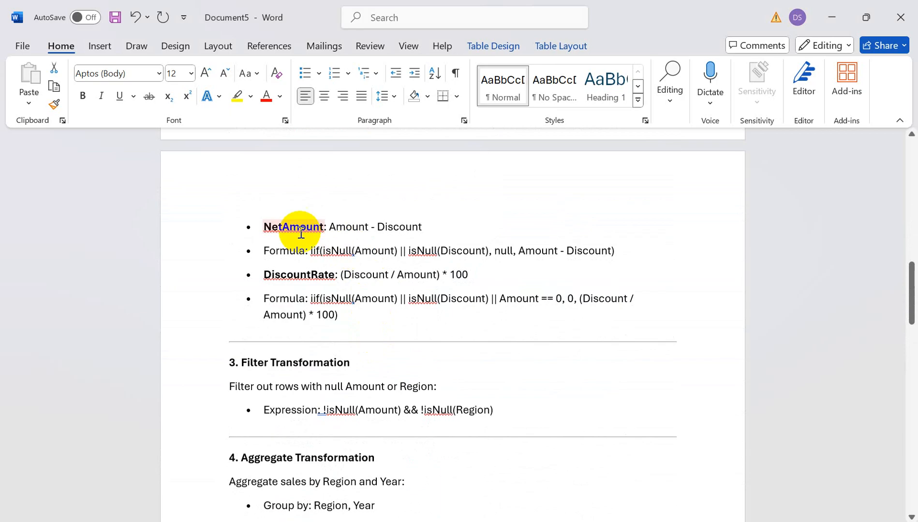
left_click_drag(263, 227, 323, 231)
key("ctrl+c")
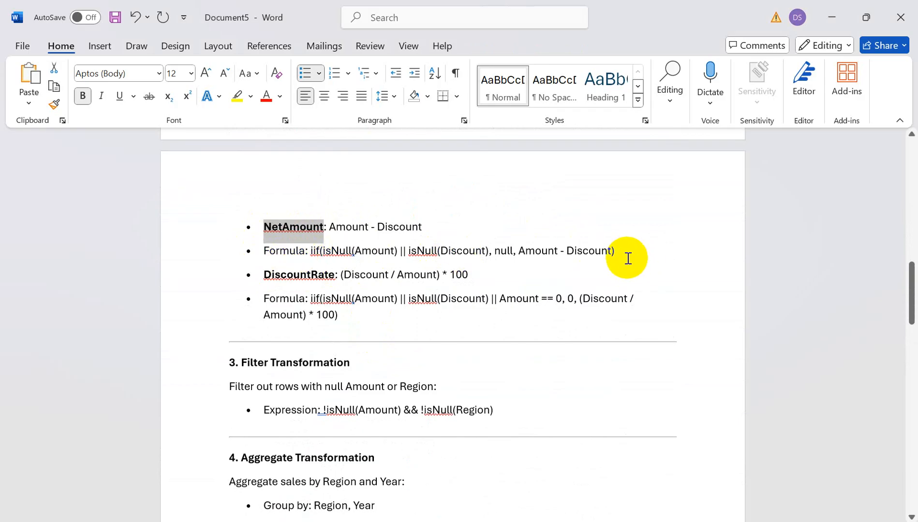
Step: Back in Azure Data Factory, name derivedColumn1's new column NetAmount and open its expression builder
key("alt+Tab")
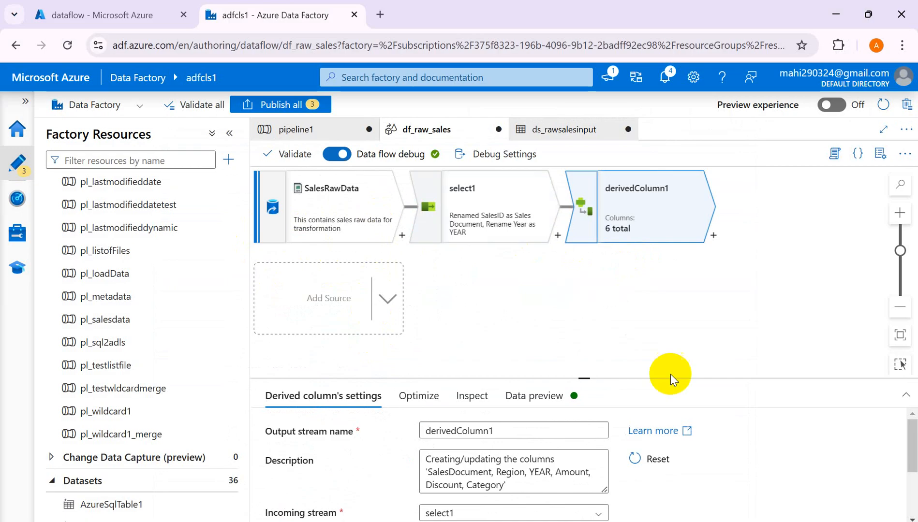
left_click(672, 203)
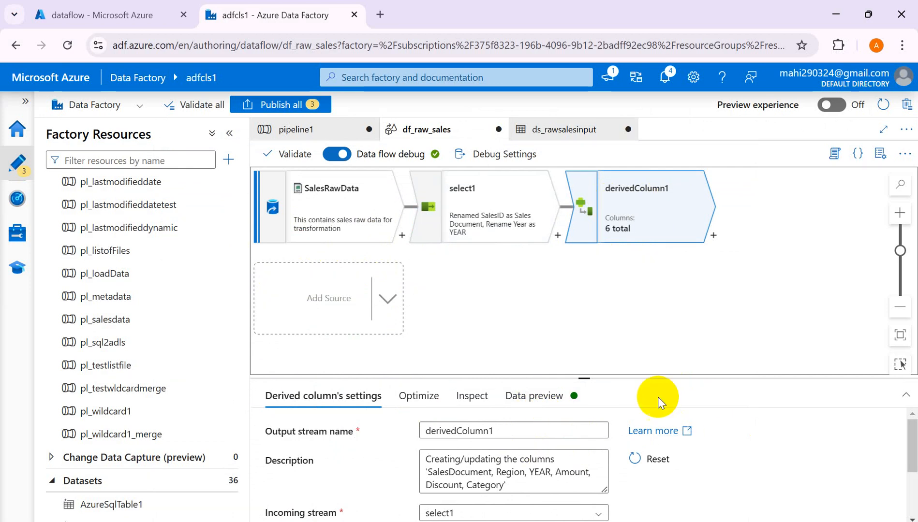
left_click_drag(580, 376, 583, 332)
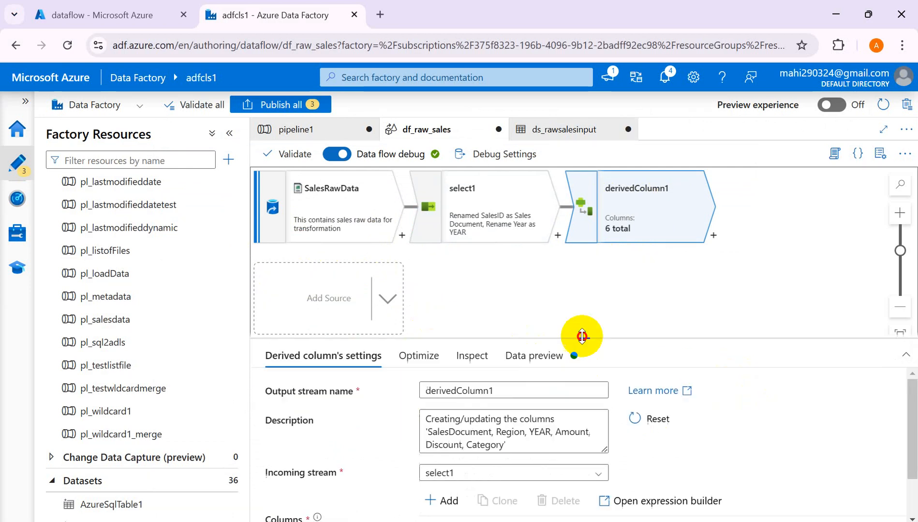
left_click(908, 352)
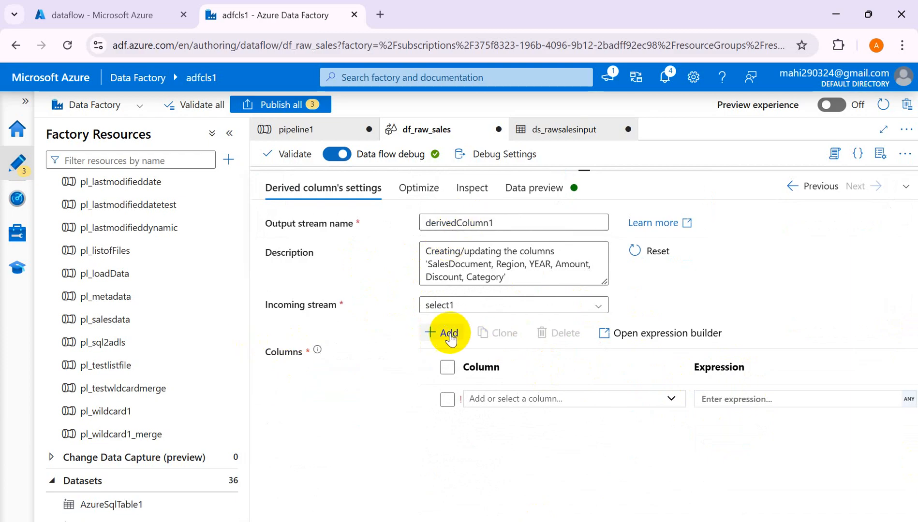
left_click(490, 398)
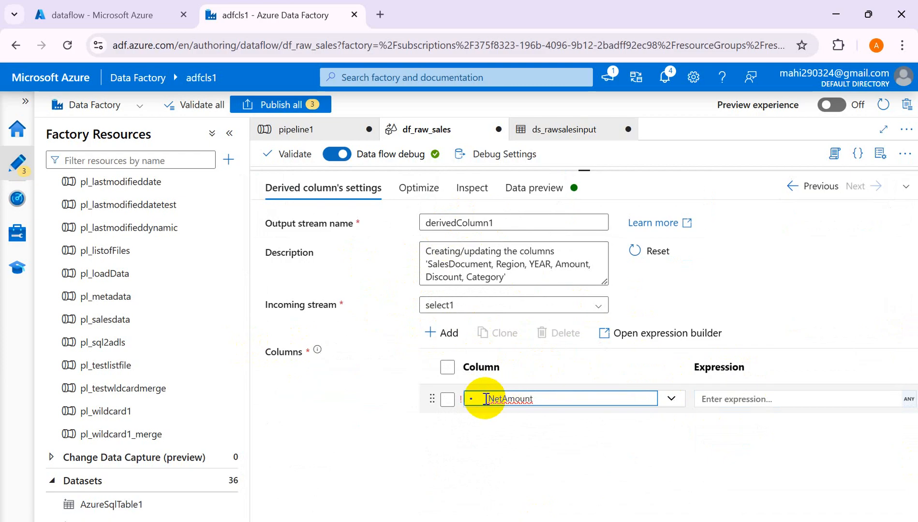
left_click(489, 397)
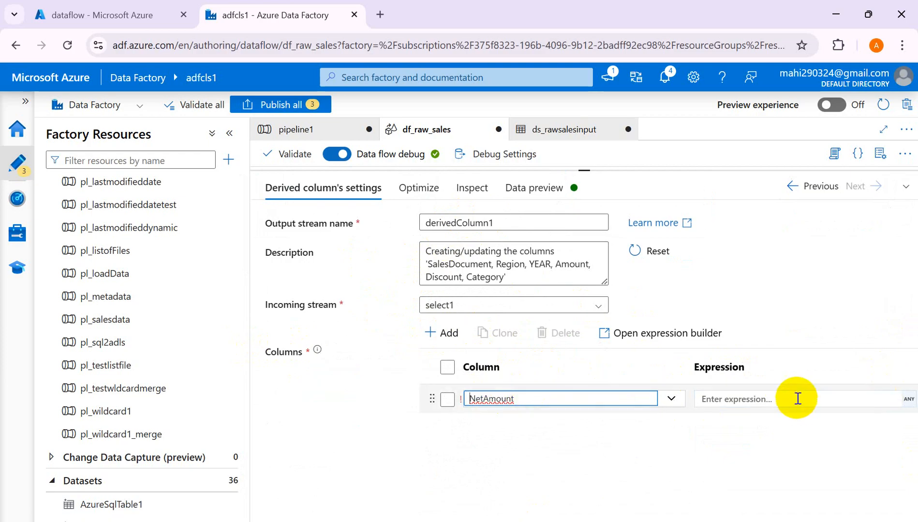
left_click(742, 399)
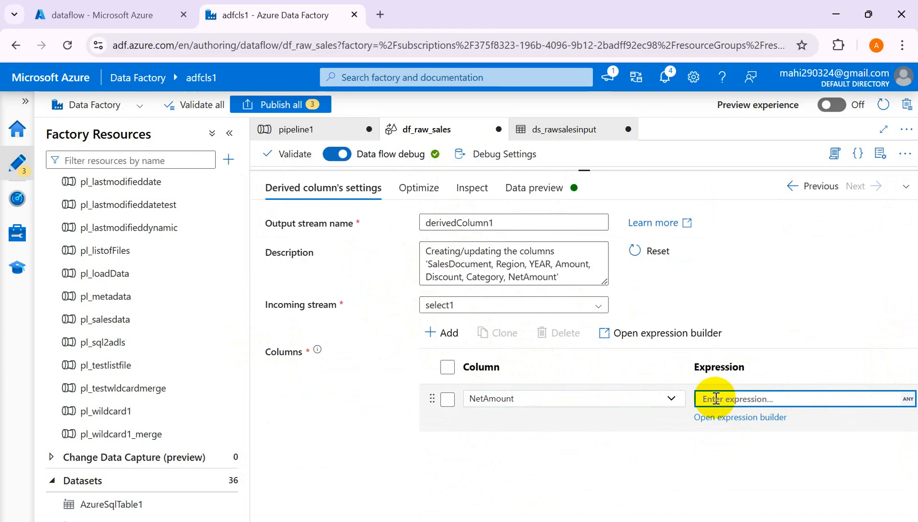
left_click(727, 420)
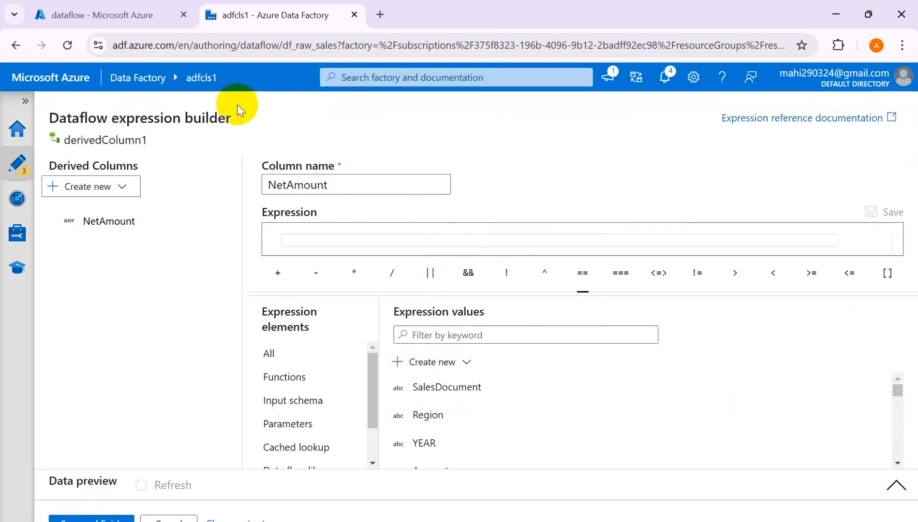
Step: Switch to Document5 in Word and copy the NetAmount formula iif(isNull(Amount) || isNull(Discount), null, Amount - Discount)
key("alt+Tab")
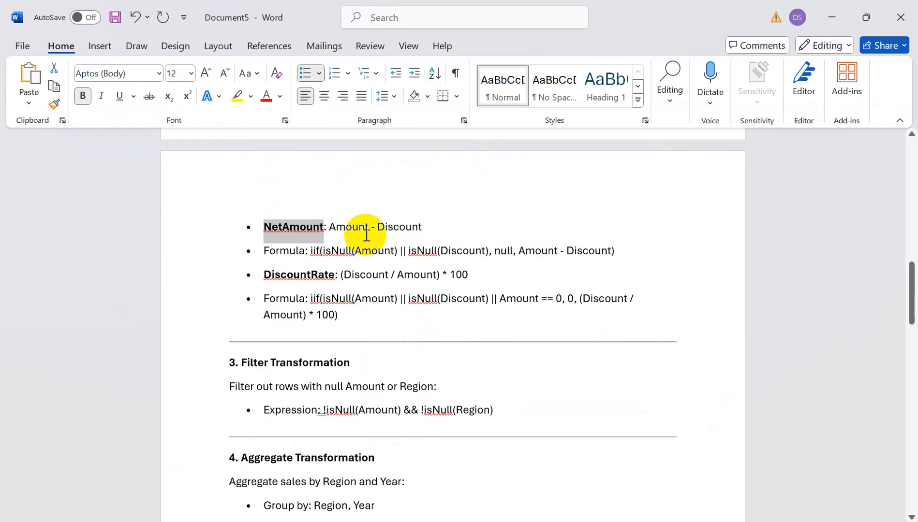
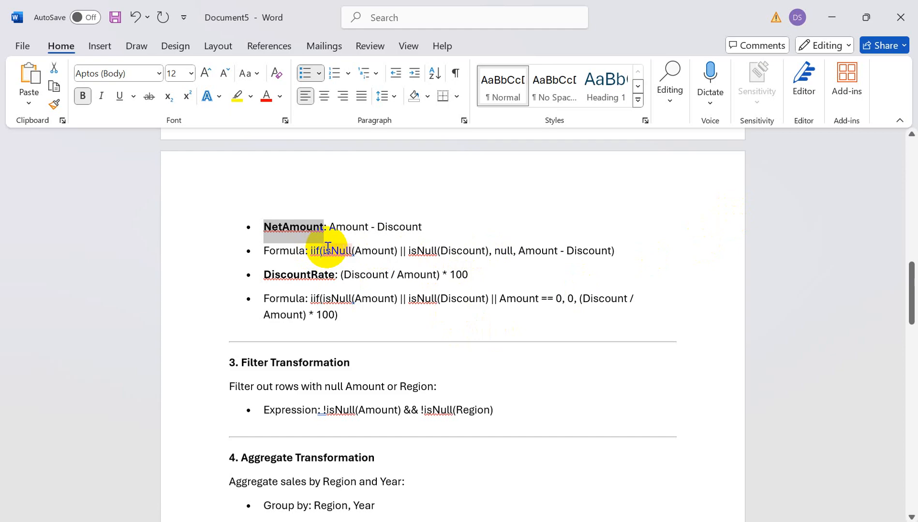
left_click_drag(324, 253, 348, 250)
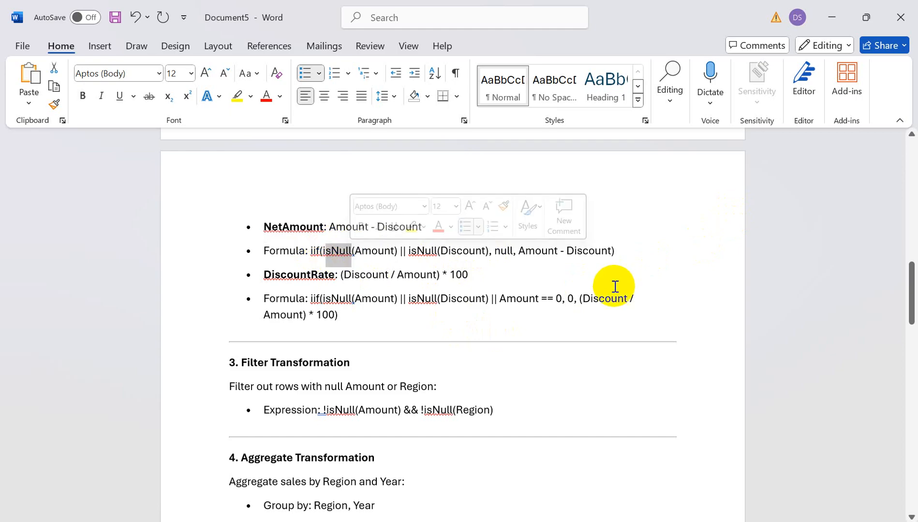
left_click_drag(631, 248, 311, 251)
key("ctrl+c")
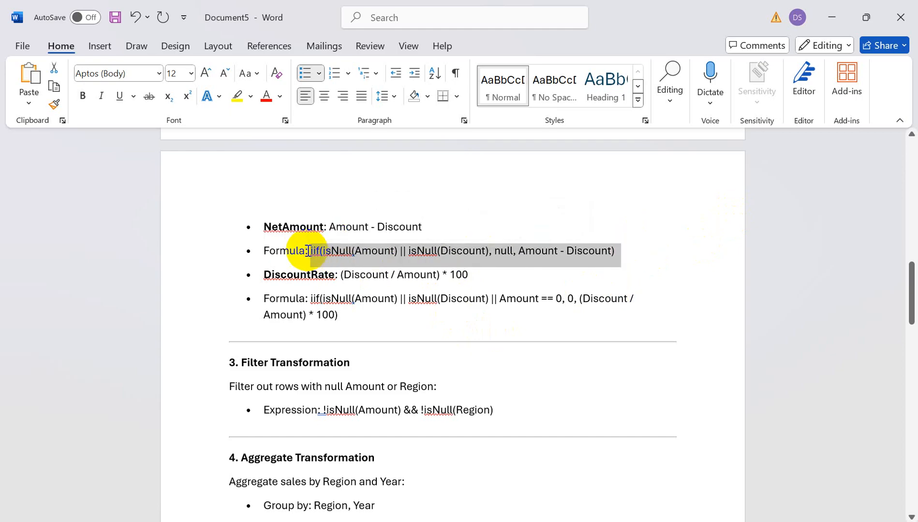
Step: Open Notepad++ and paste the copied NetAmount formula into a new file
key("super+s")
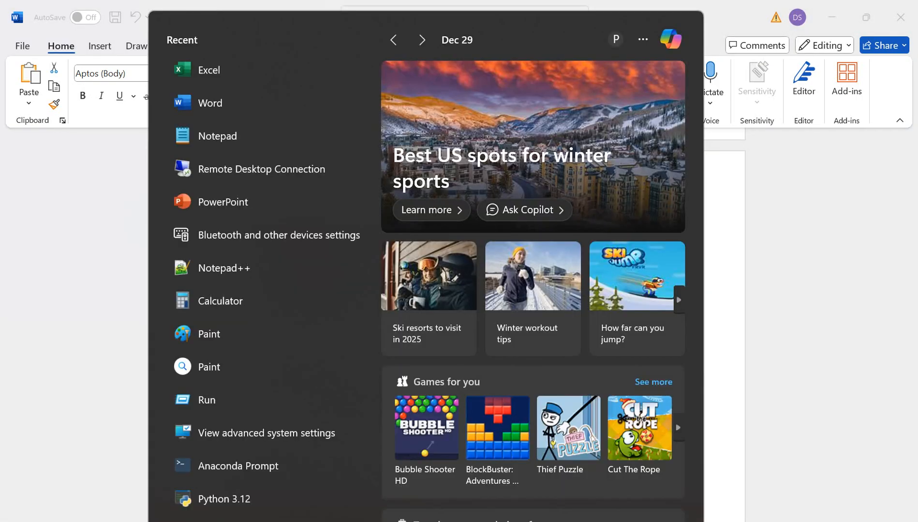
type("note")
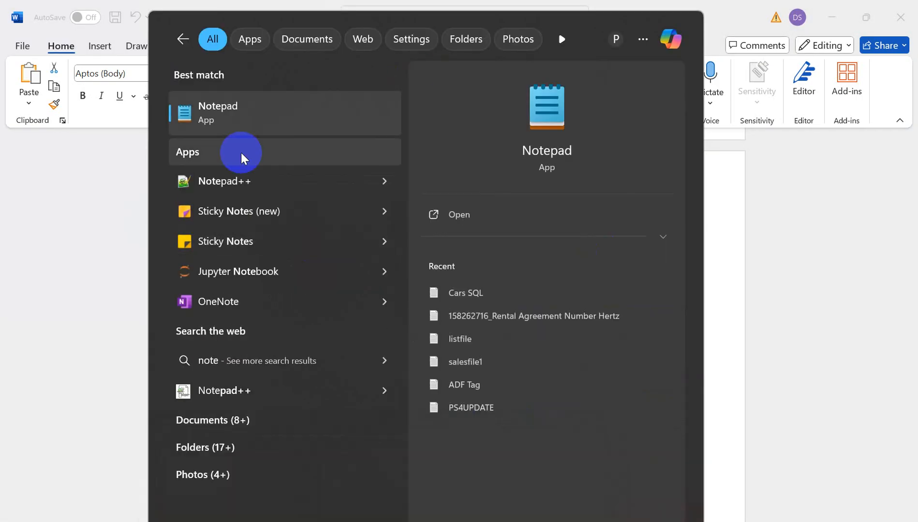
left_click(212, 187)
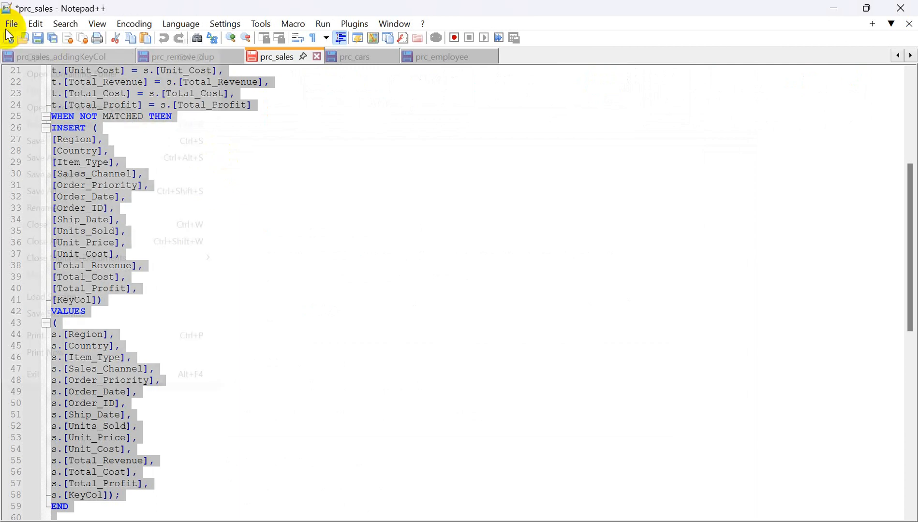
left_click(5, 28)
left_click(39, 42)
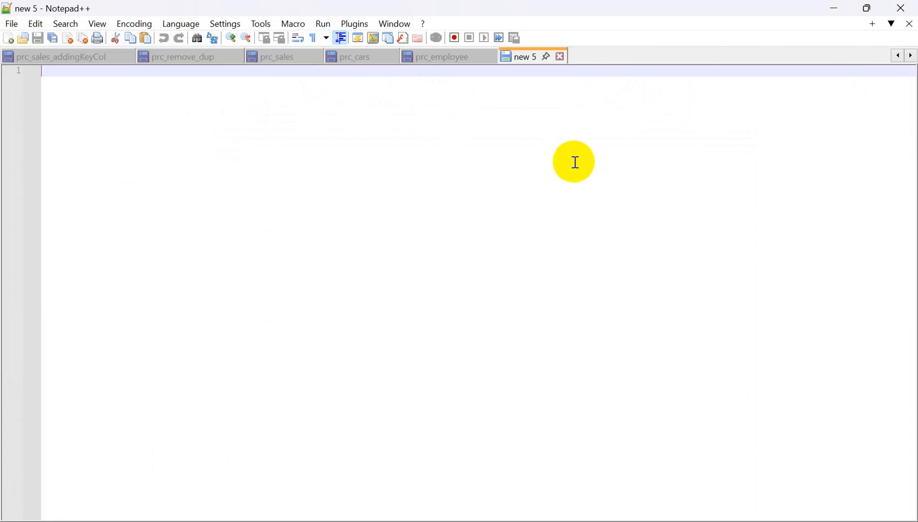
key("ctrl+v")
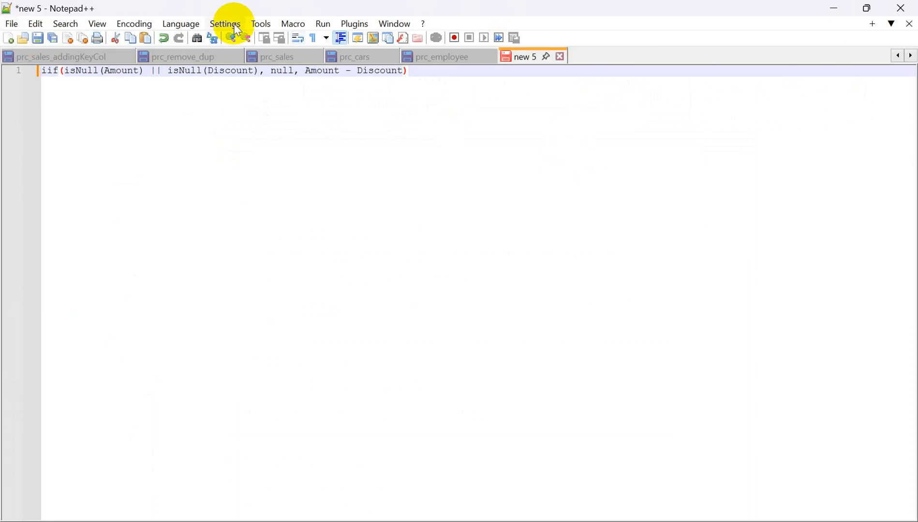
Step: Set the new file's syntax highlighting language to SQL
left_click(173, 28)
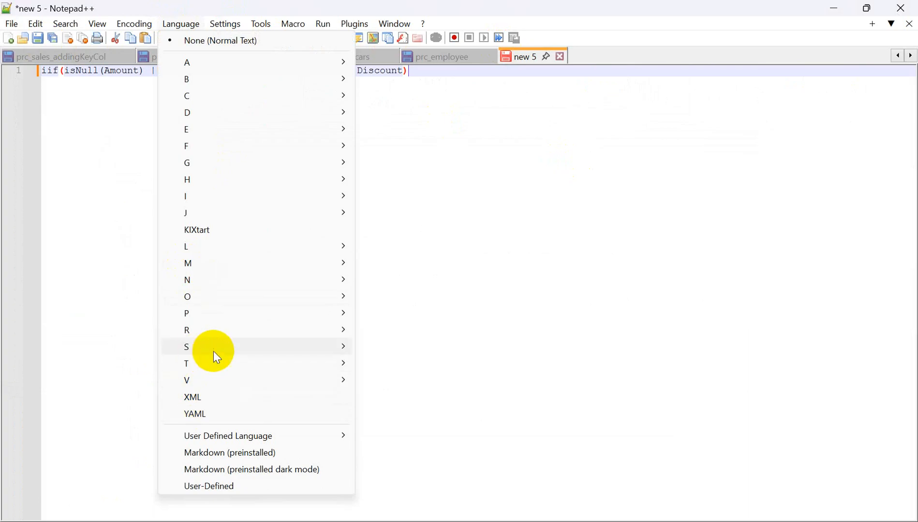
mouse_move(212, 348)
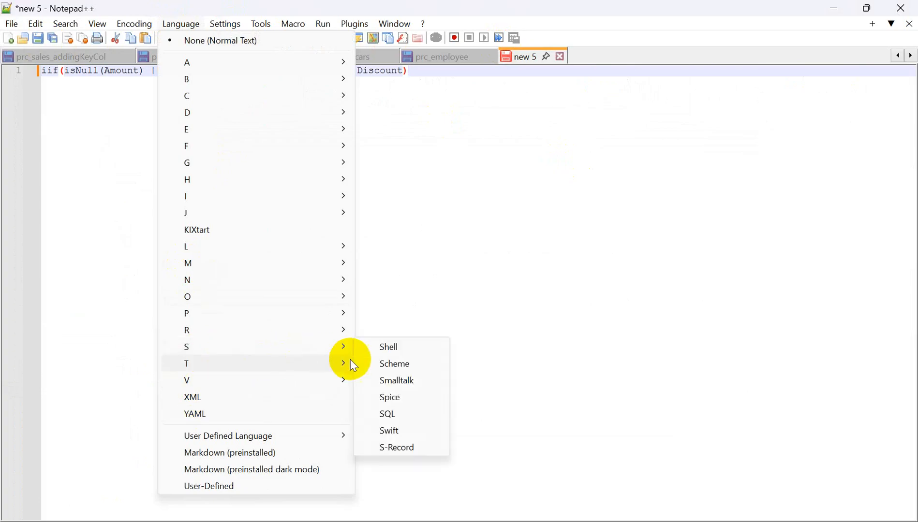
left_click(393, 414)
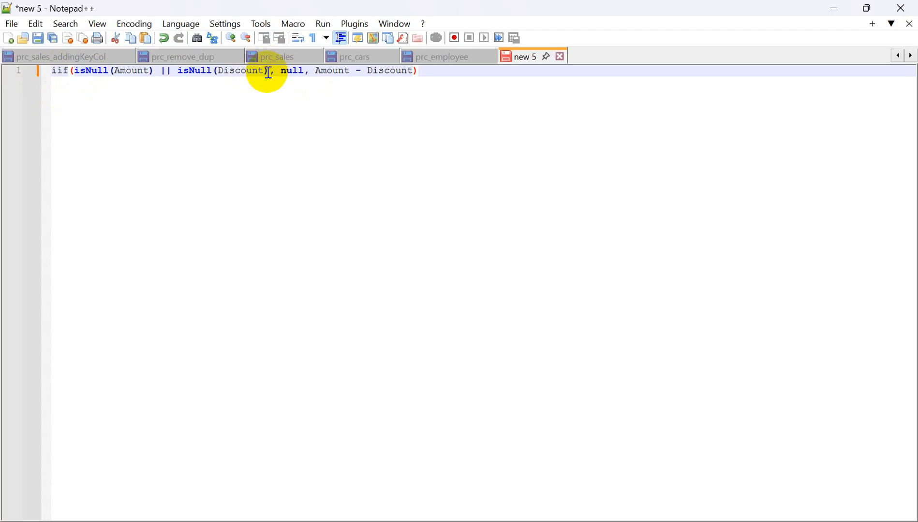
Step: Examine the formula's isNull condition, its null result and its Amount - Discount result one after another
left_click_drag(270, 73, 78, 73)
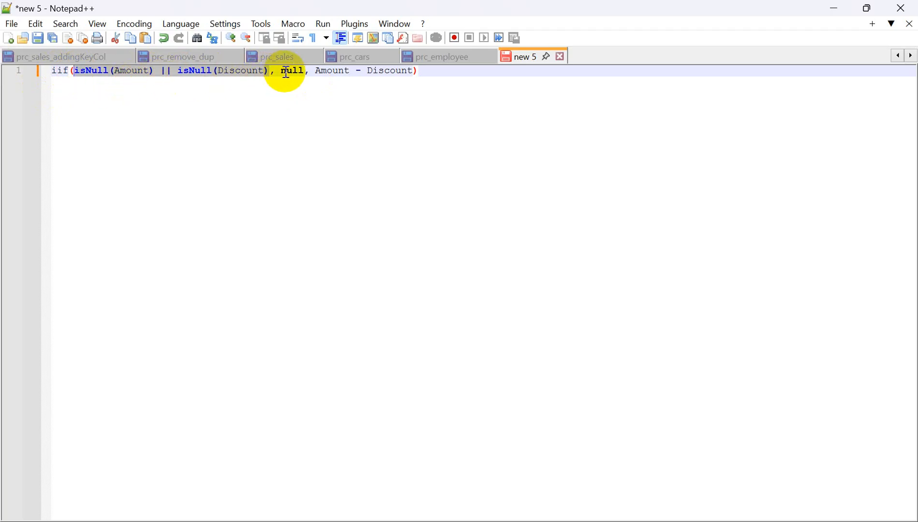
left_click(303, 71)
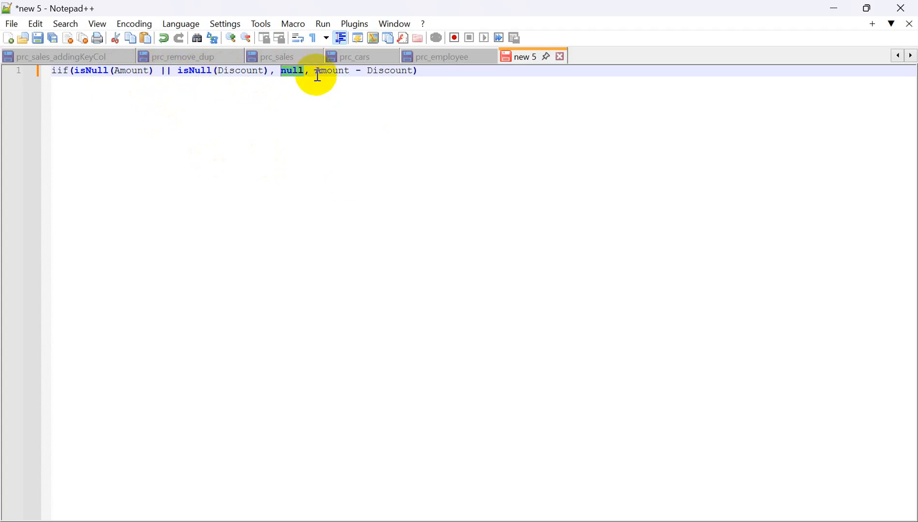
left_click_drag(317, 74, 414, 72)
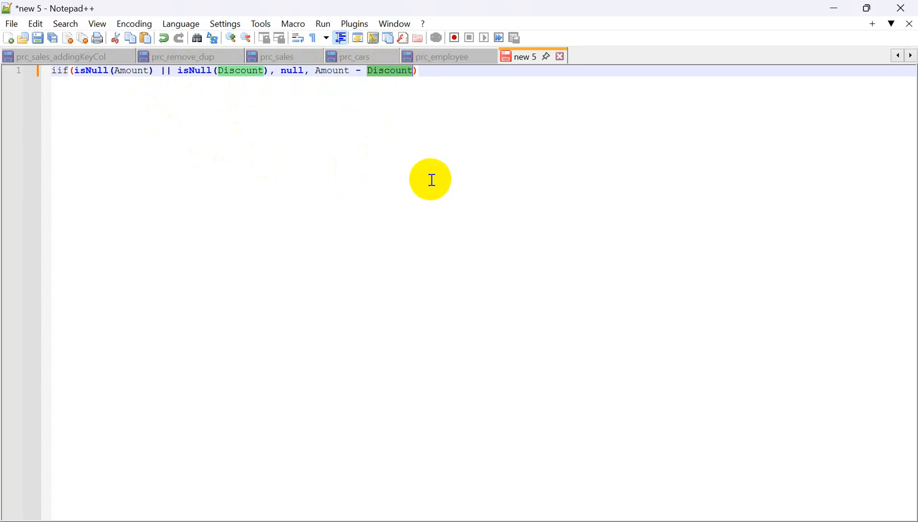
Step: Switch back to Azure Data Factory, build the NetAmount expression as Amount-Discount and save it to derivedColumn1
key("alt+Tab")
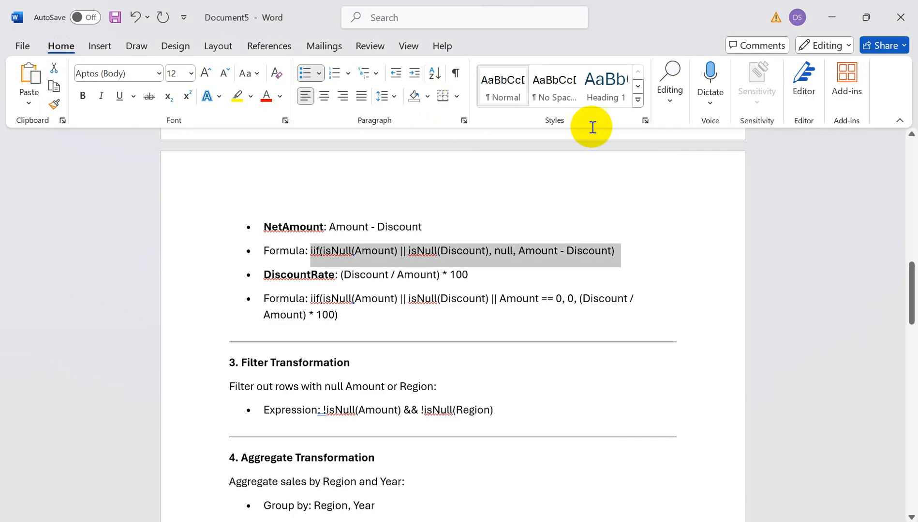
key("alt+Tab")
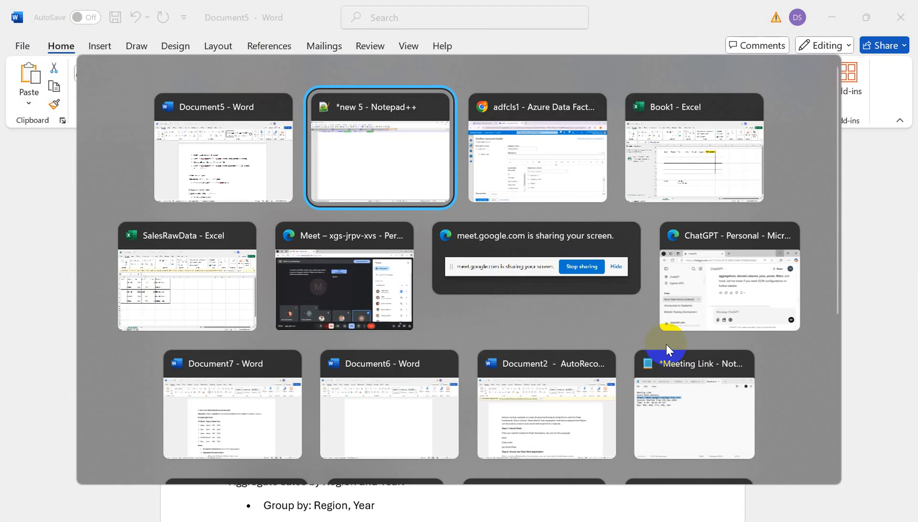
key("alt+Tab")
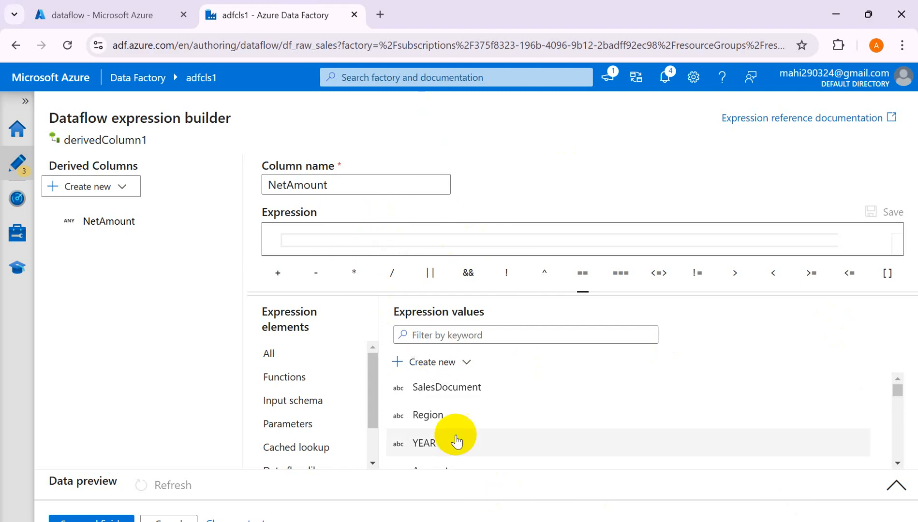
scroll(480, 449, "down", 1)
scroll(480, 450, "down", 3)
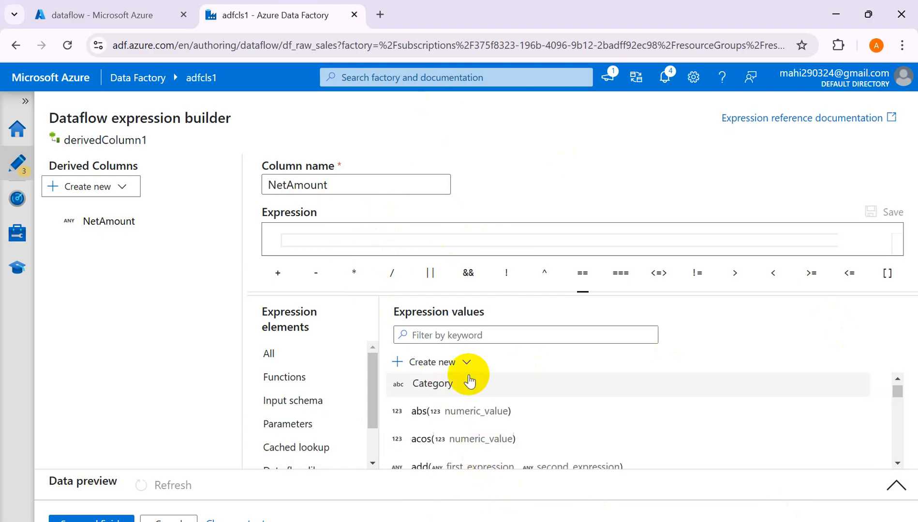
scroll(469, 379, "up", 2)
left_click(450, 406)
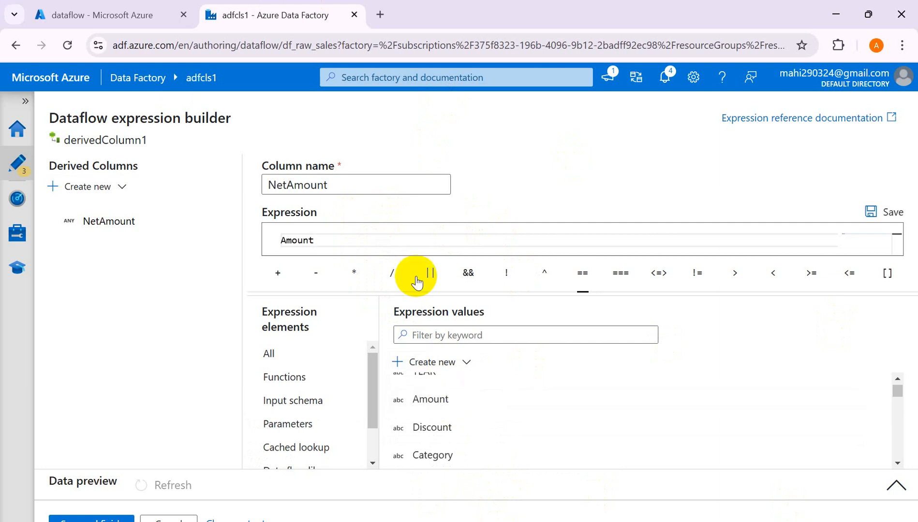
left_click(315, 274)
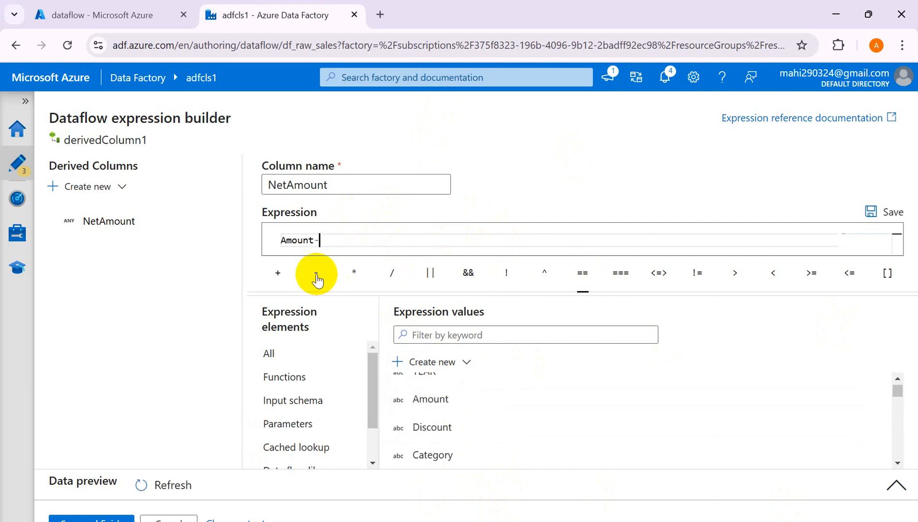
left_click(432, 427)
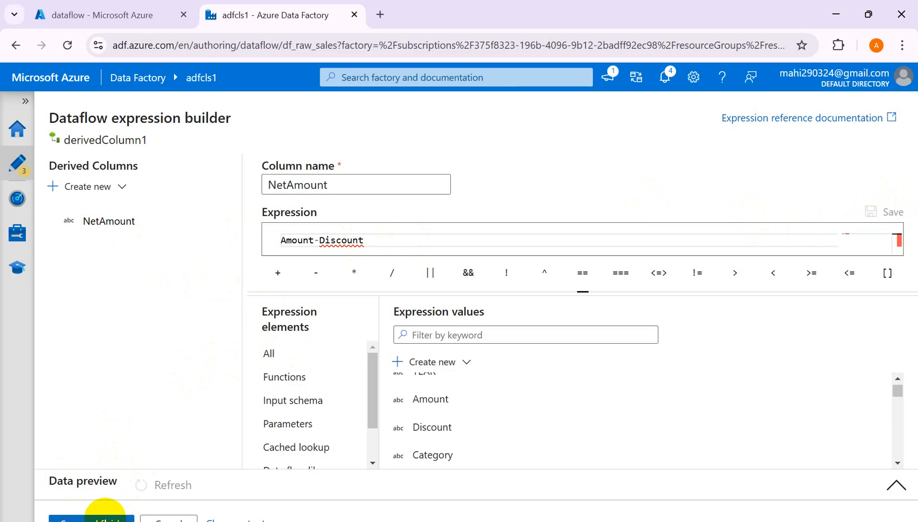
left_click(106, 514)
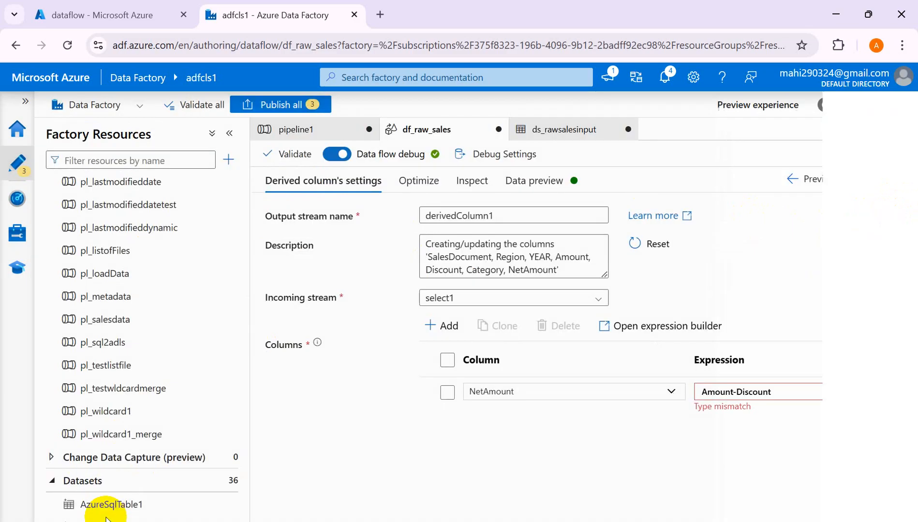
Step: Check the NetAmount expression in derivedColumn1's column list and bring the data flow diagram back into view
double_click(787, 393)
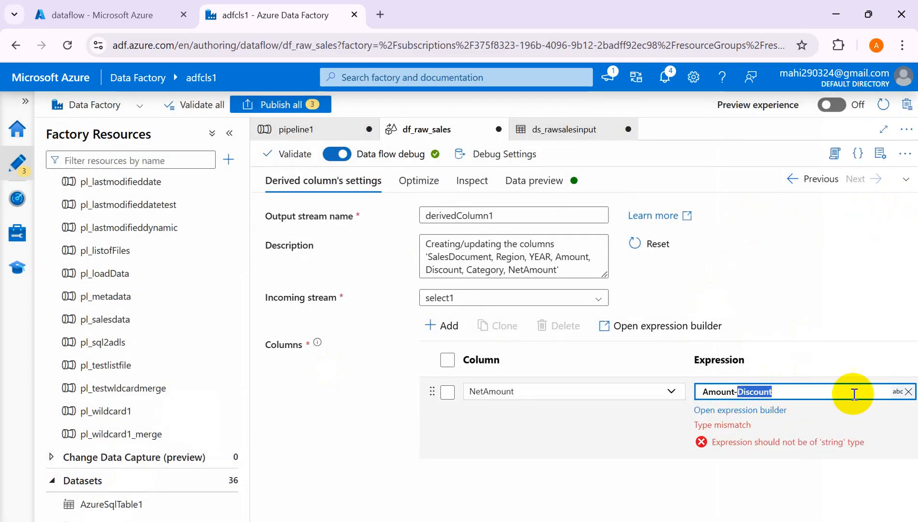
left_click(776, 391)
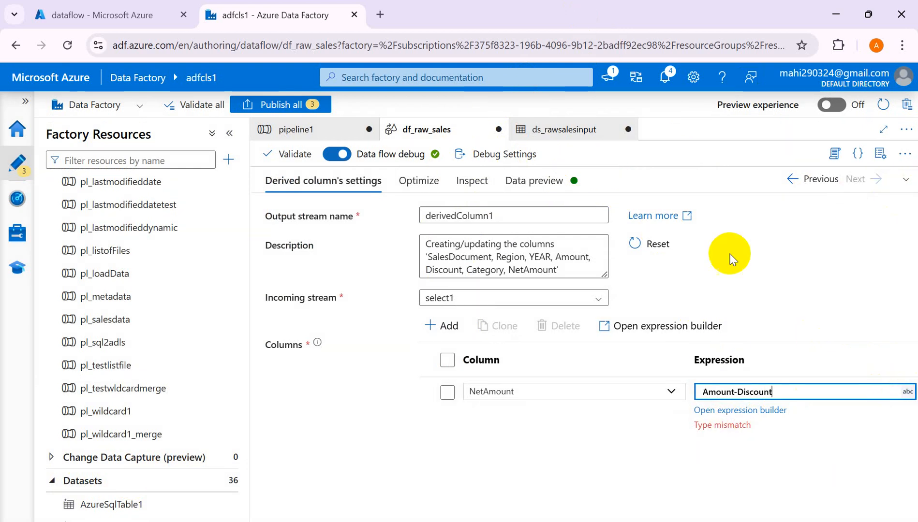
left_click(904, 180)
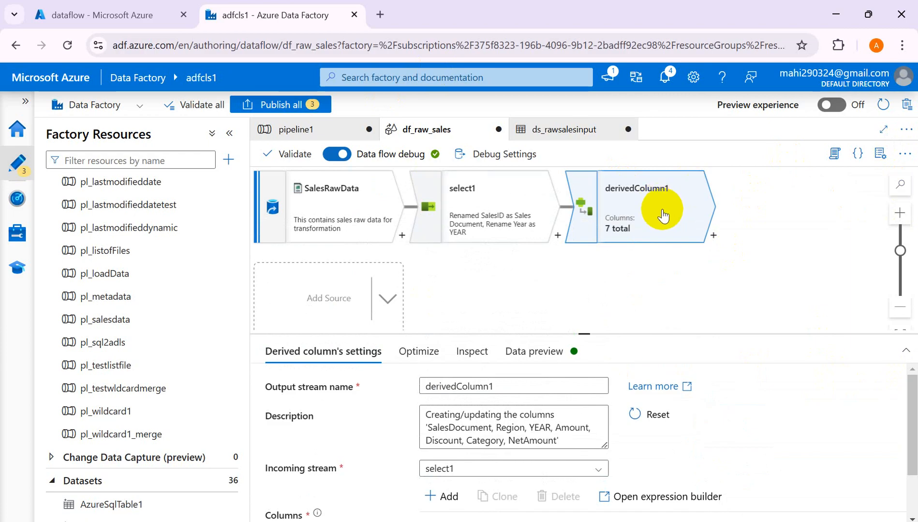
Step: Examine select1's partition option, output schema with column types, and the column mappings from SalesRawData
left_click(508, 216)
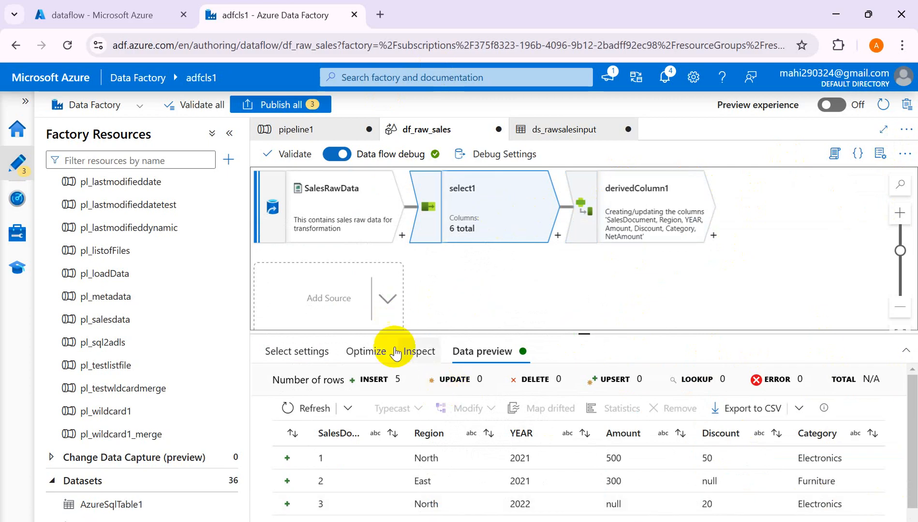
left_click(368, 352)
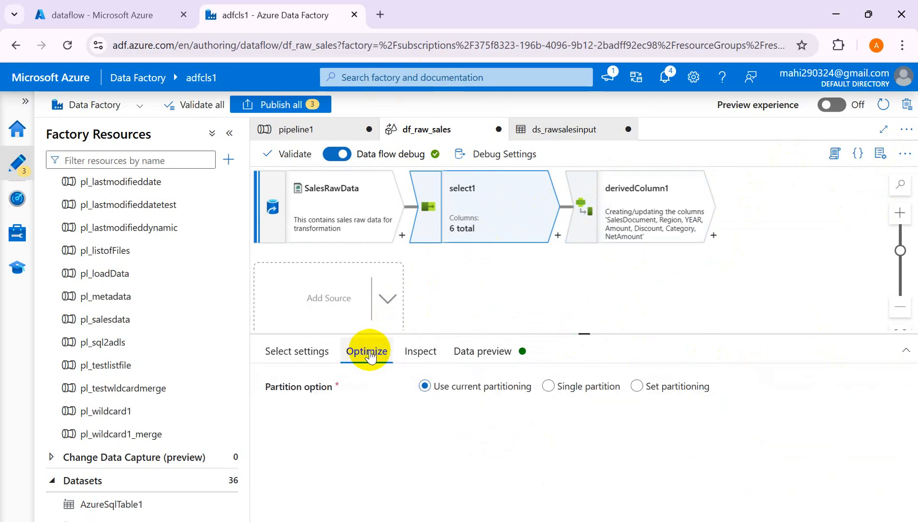
left_click(419, 352)
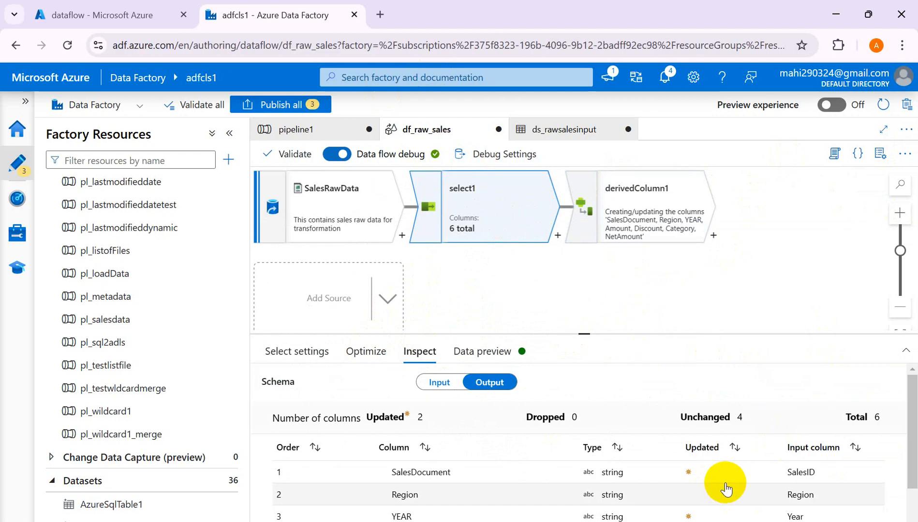
scroll(720, 486, "down", 1)
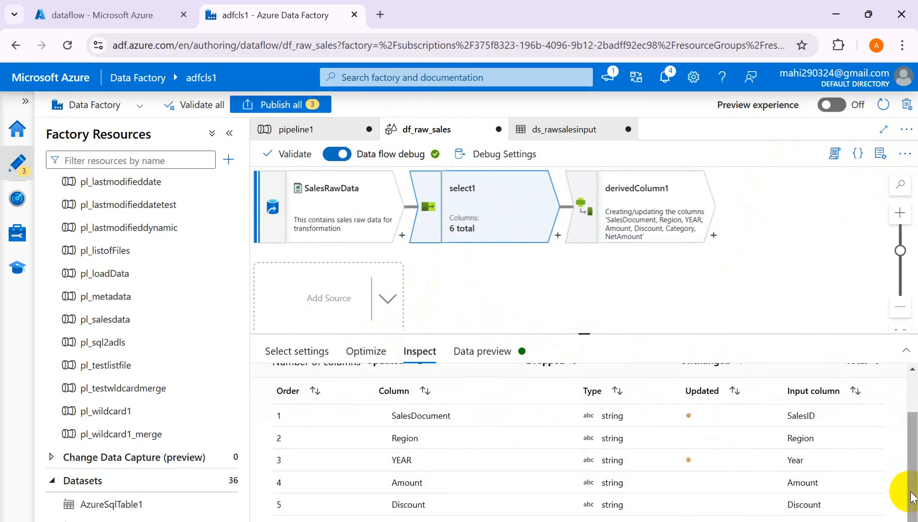
mouse_move(914, 504)
left_mouse_down()
mouse_move(915, 464)
mouse_move(916, 504)
left_mouse_up()
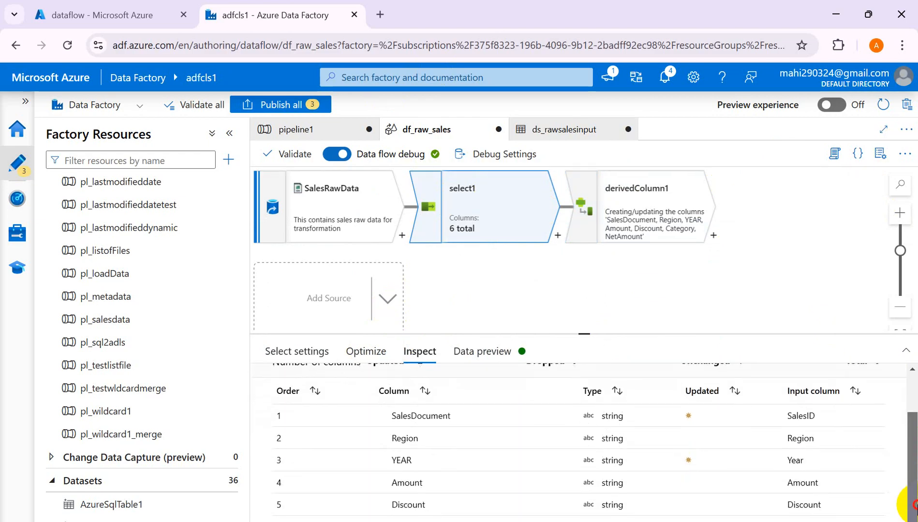
left_click(372, 355)
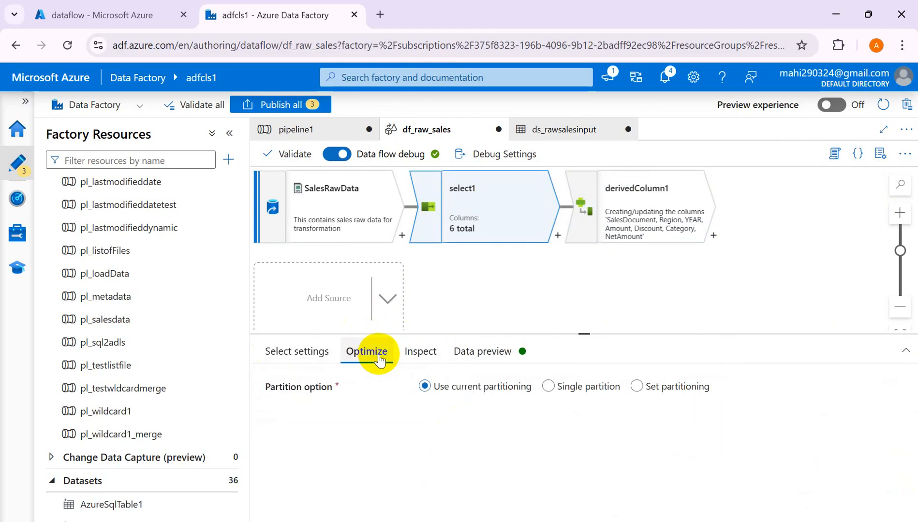
left_click(312, 355)
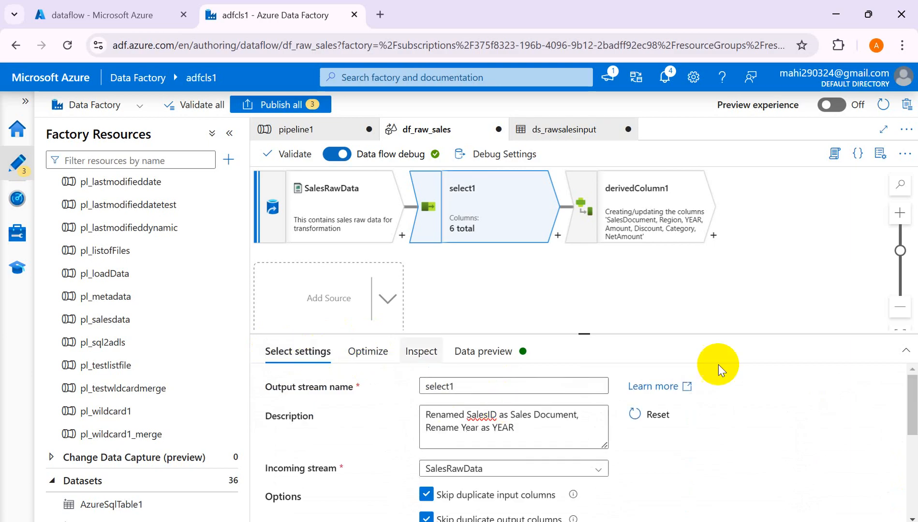
left_click_drag(912, 409, 912, 510)
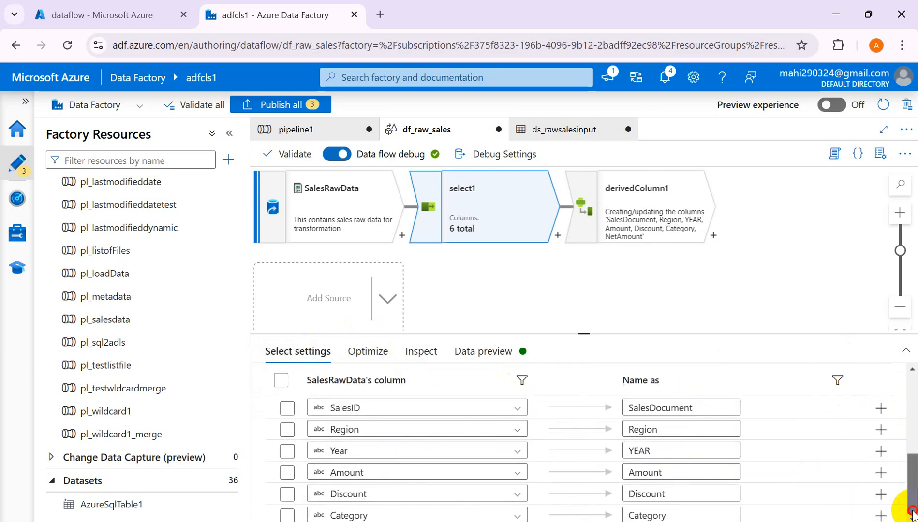
scroll(577, 445, "right", 1)
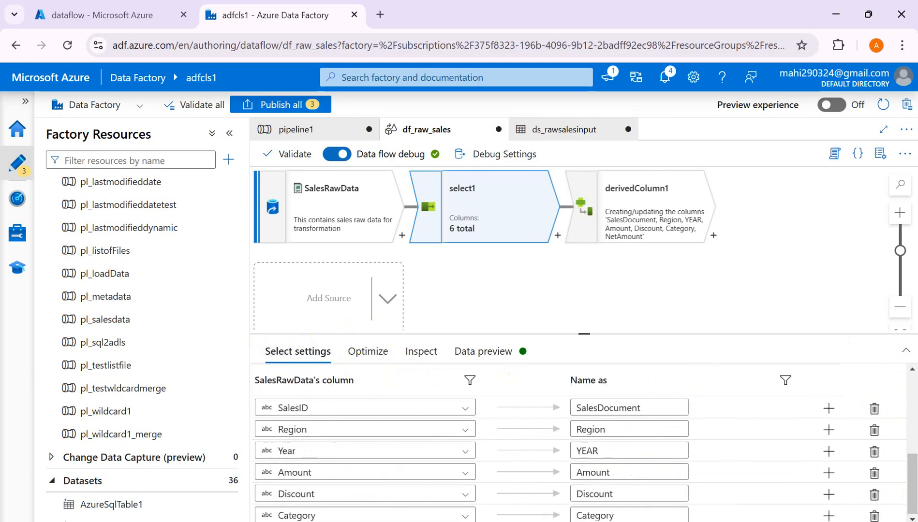
Step: Check the data types of the Amount and Discount columns in select1's output schema
scroll(577, 445, "left", 1)
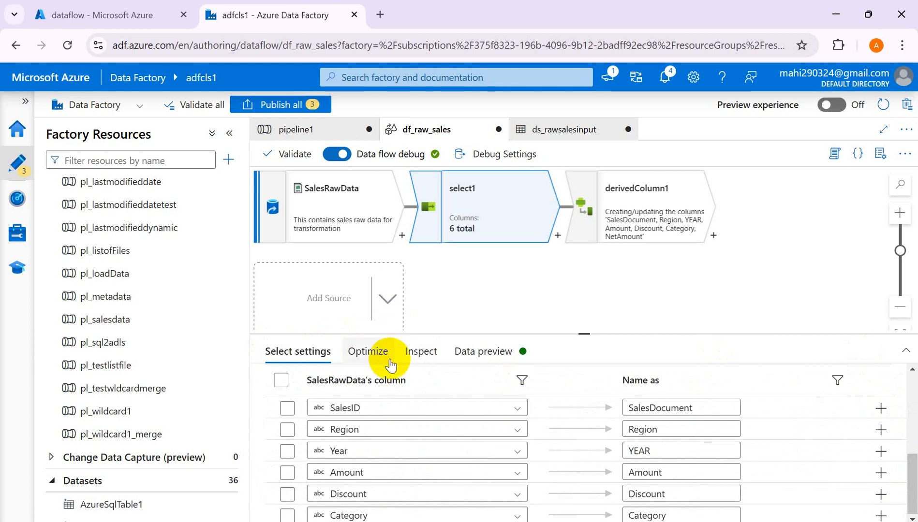
left_click(368, 352)
left_click(420, 352)
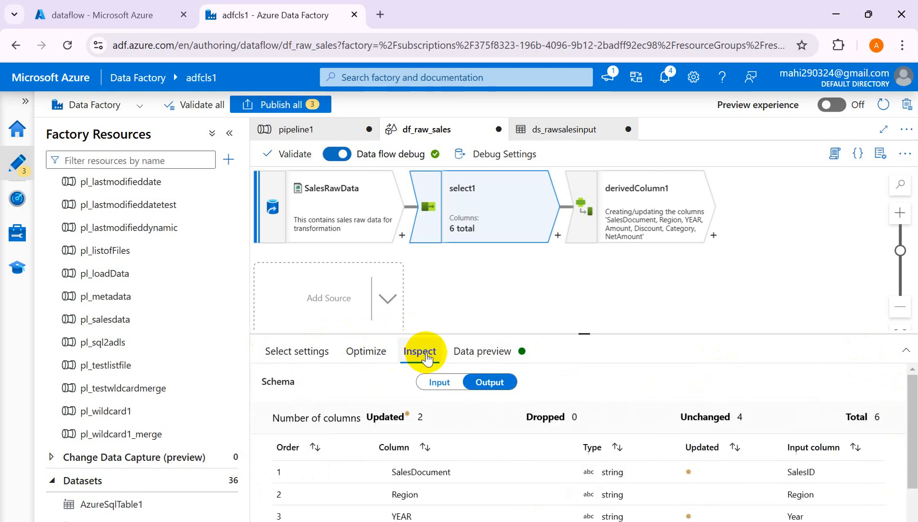
left_click_drag(912, 428, 902, 481)
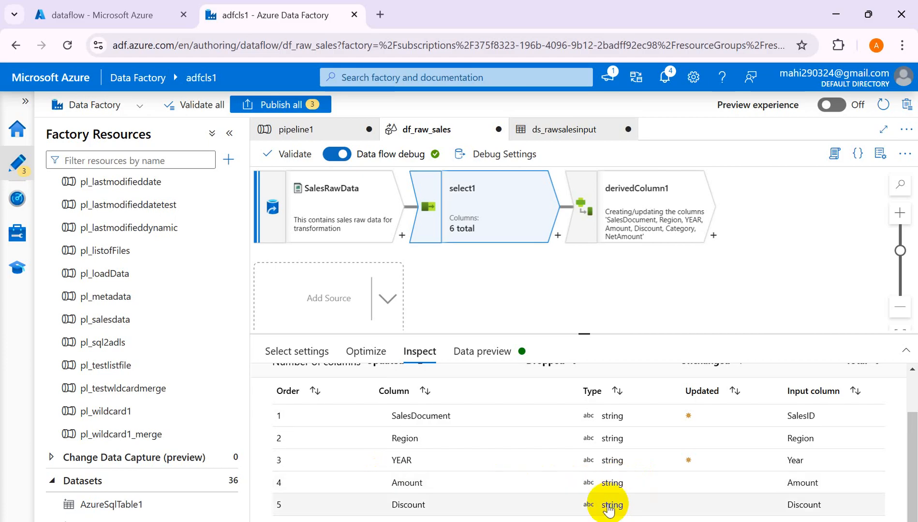
Step: Open derivedColumn1's NetAmount expression in the expression builder and inspect the problem flagged on Discount
left_click(614, 192)
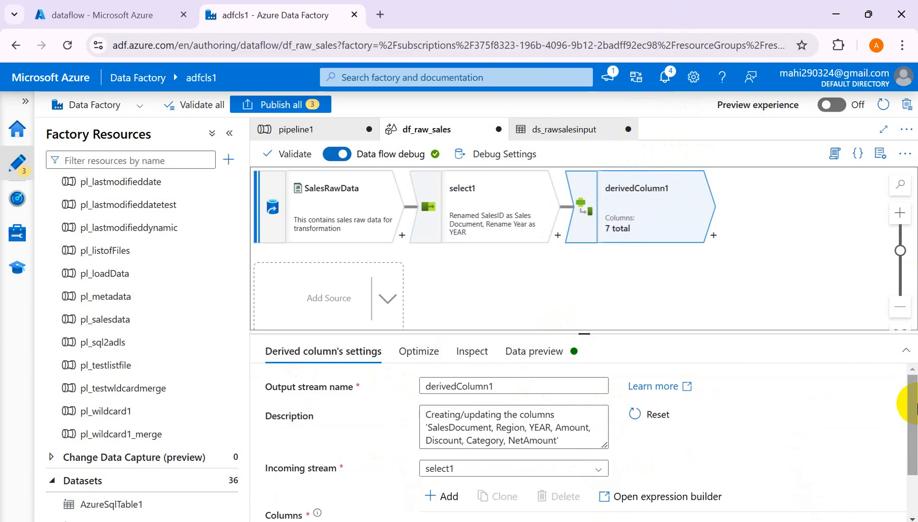
left_click_drag(911, 408, 894, 511)
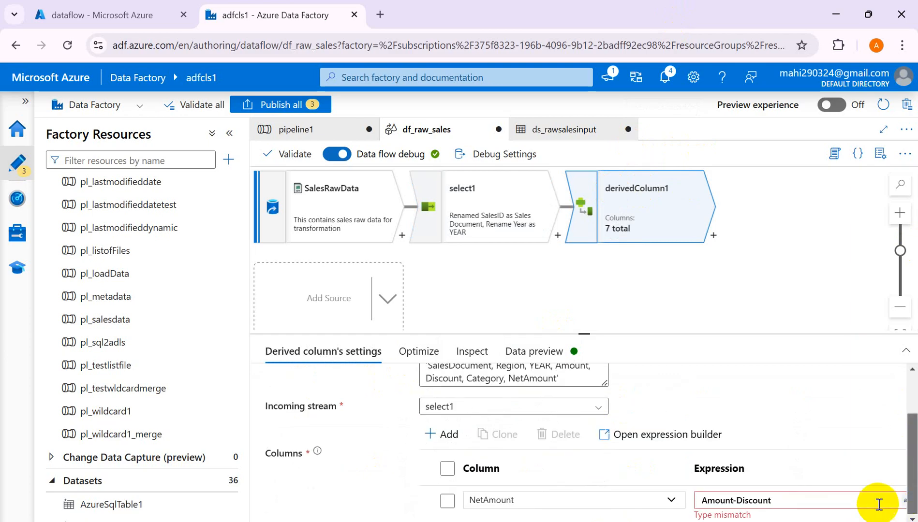
left_click(732, 500)
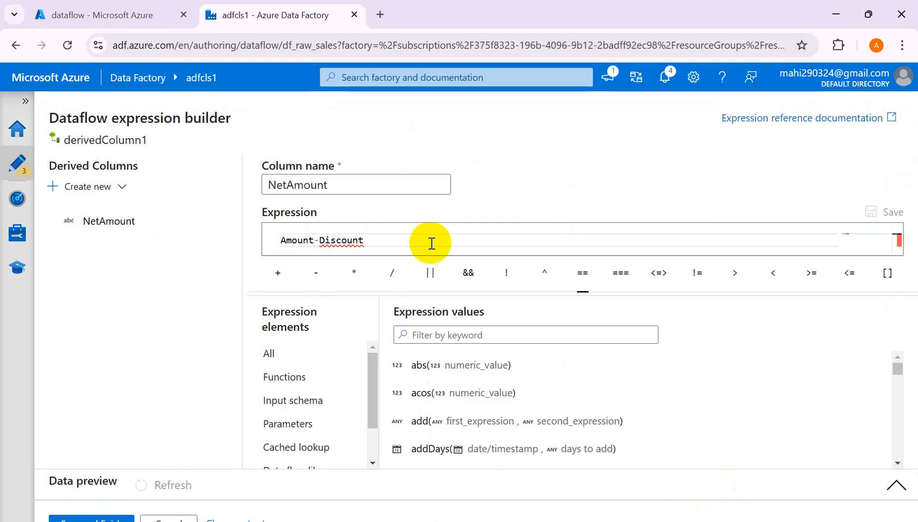
mouse_move(333, 247)
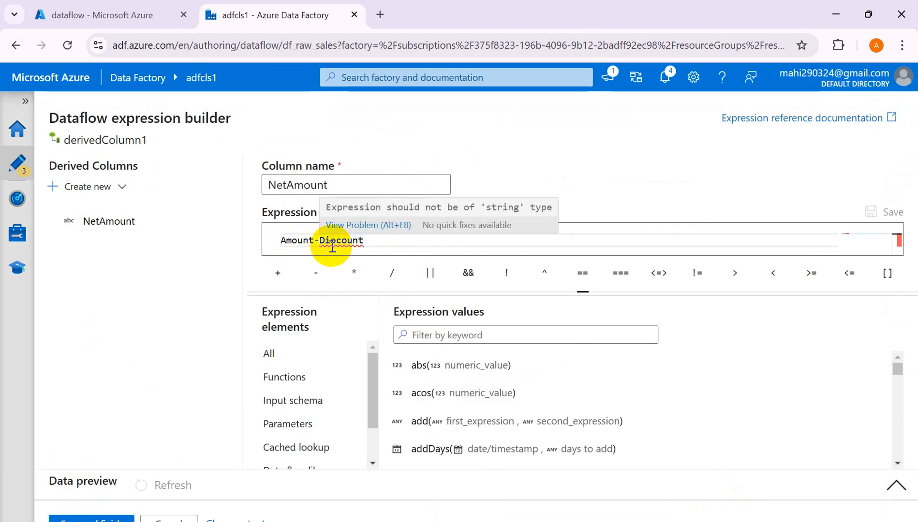
Step: Filter the available expression values by the keyword "tode" to find a decimal conversion function
left_click(467, 335)
type("to")
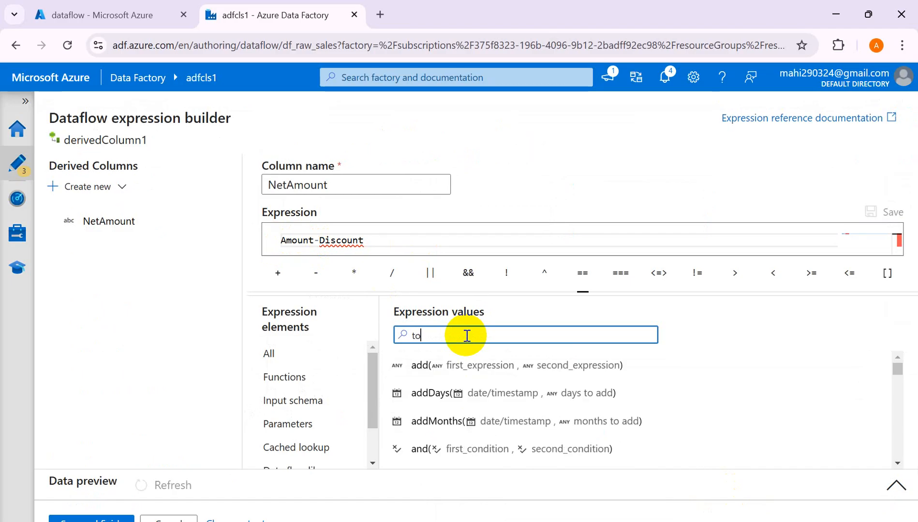
type("de")
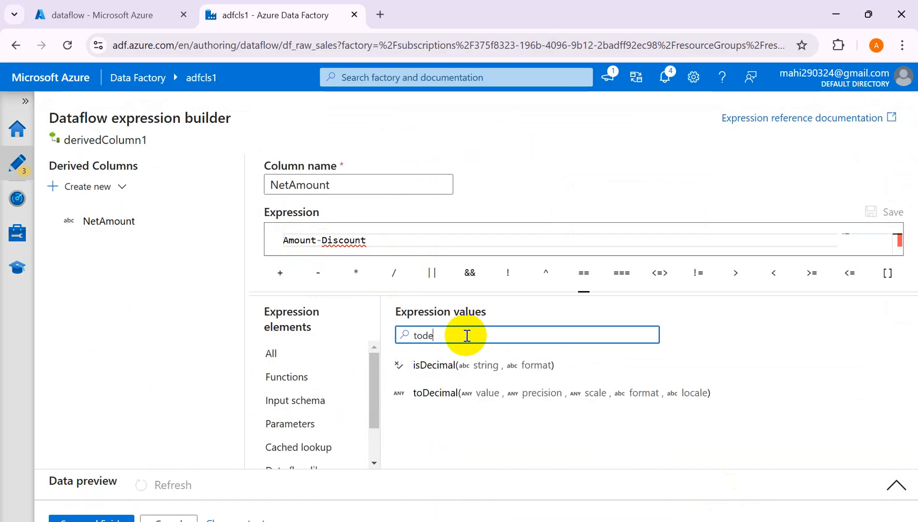
left_click(452, 365)
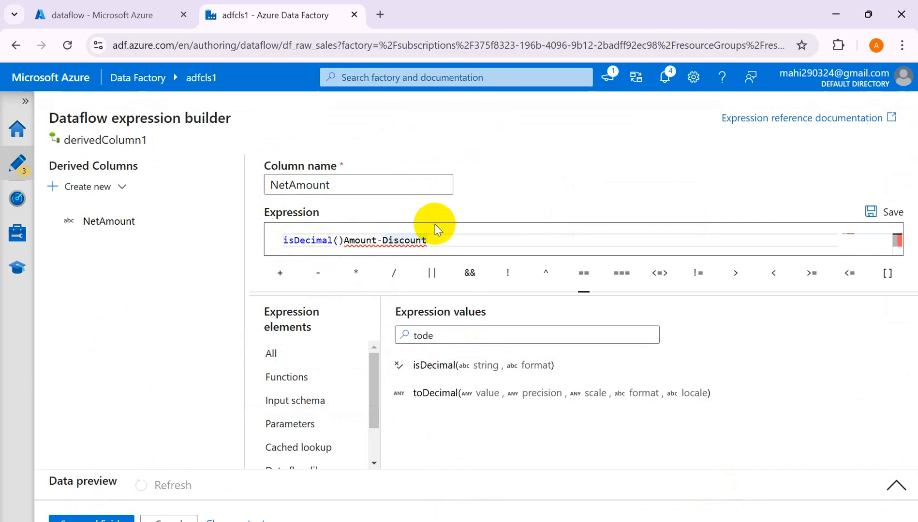
left_click(440, 336)
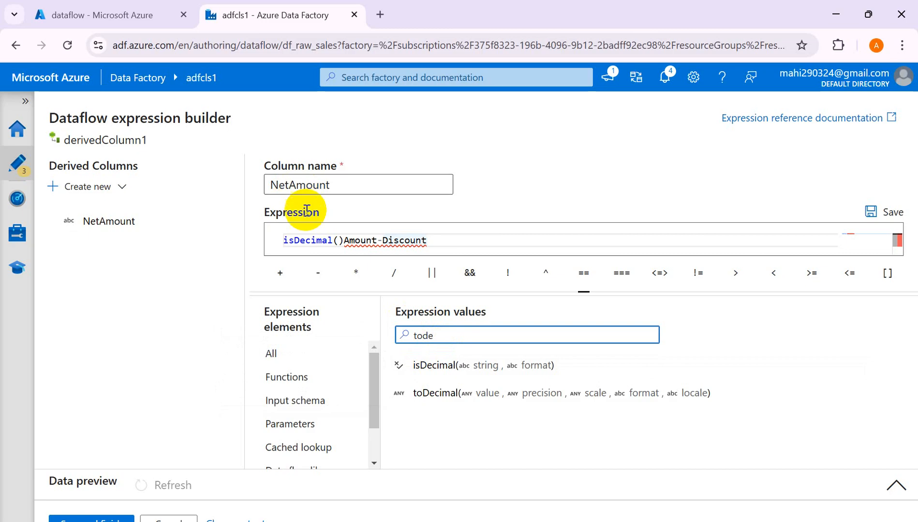
left_click_drag(341, 241, 262, 237)
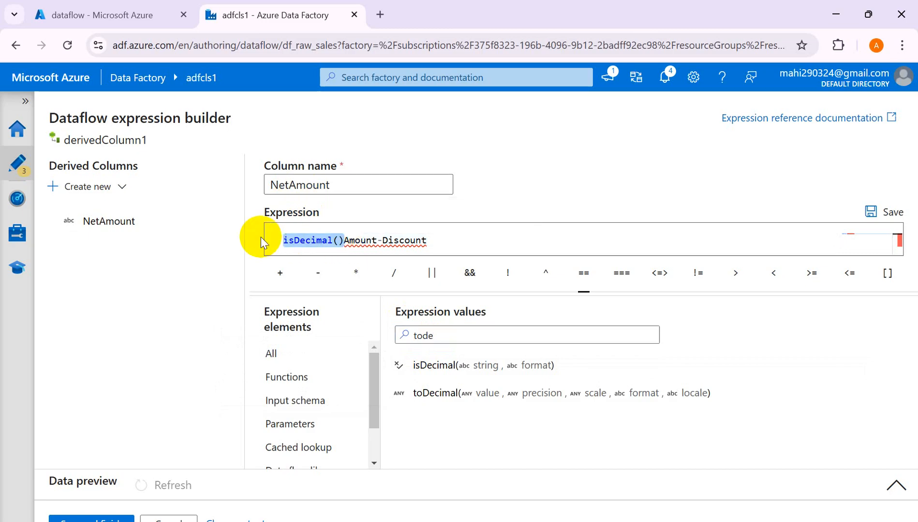
key("BackSpace")
Step: Insert the toDecimal function at the start of the NetAmount expression and enclose Amount in its parentheses
left_click(460, 397)
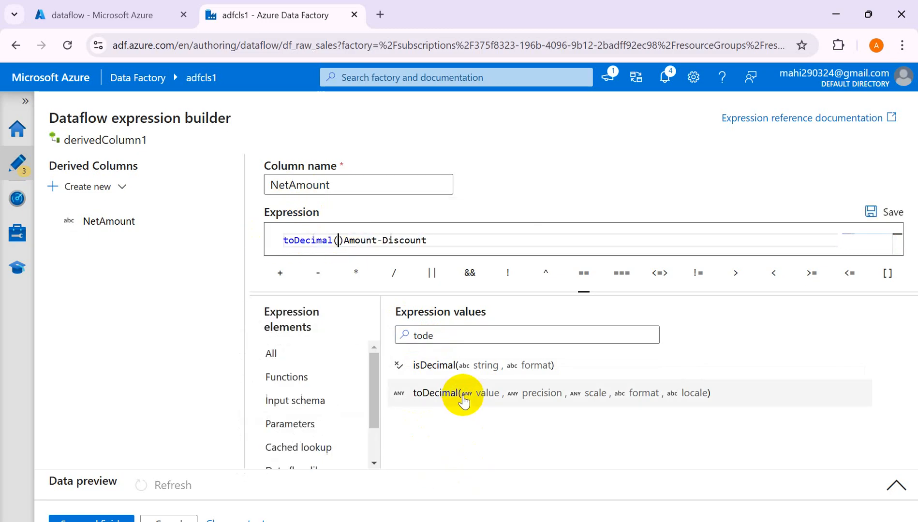
left_click(349, 240)
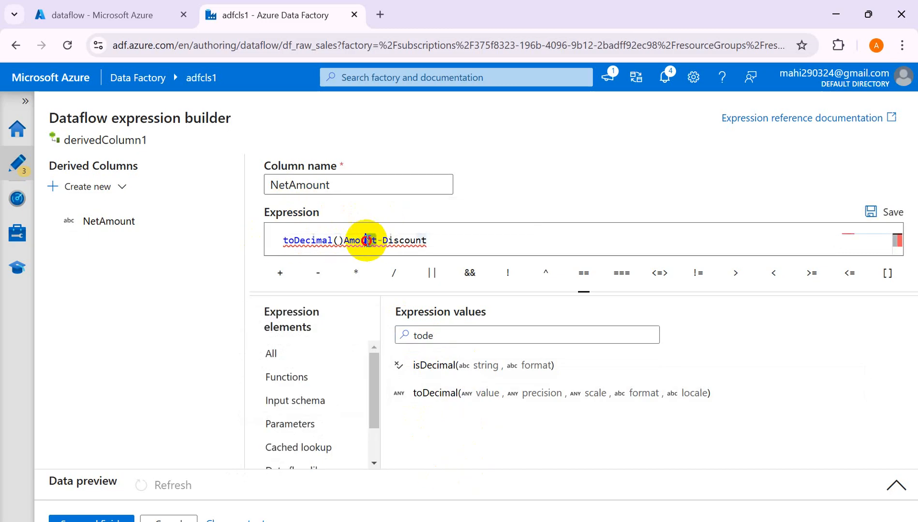
left_click(337, 240)
left_click_drag(337, 241, 338, 239)
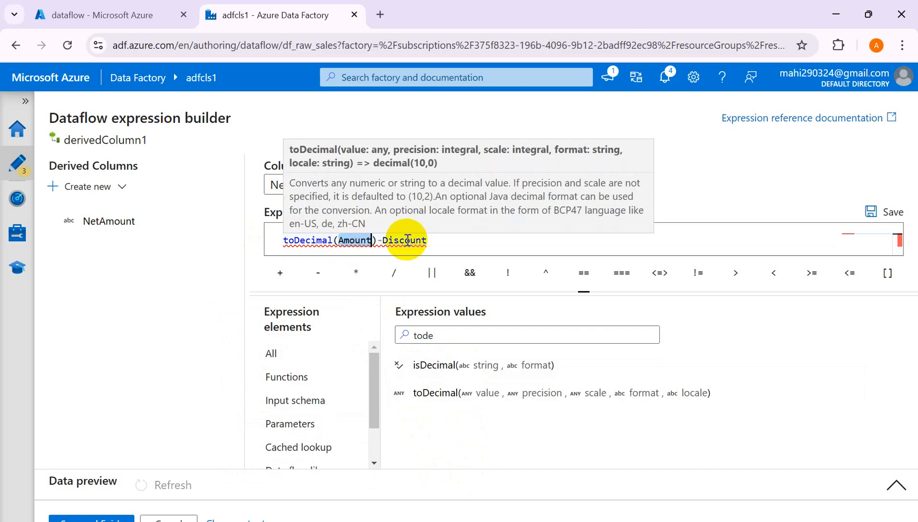
Step: Wrap Discount in toDecimal to complete toDecimal(Amount)-toDecimal(Discount), and clear the expression values filter
mouse_move(382, 393)
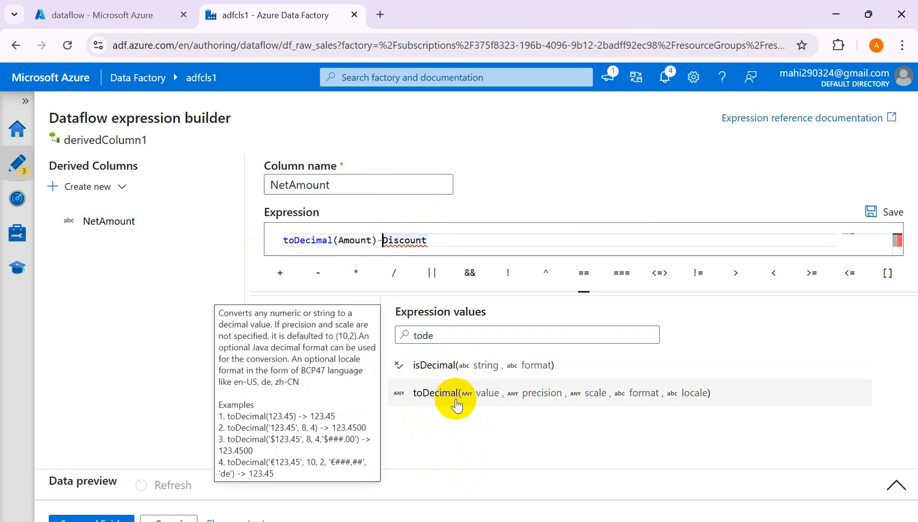
left_click(456, 395)
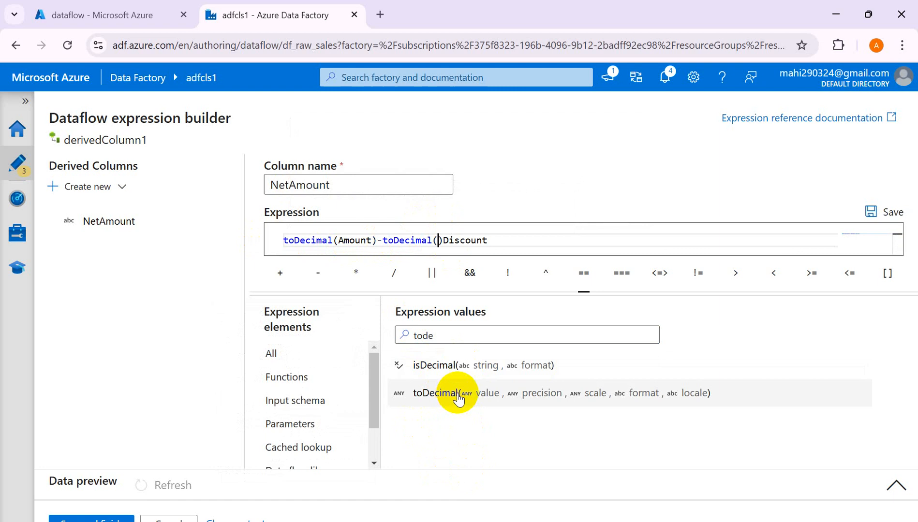
left_click_drag(489, 240, 439, 241)
left_click(495, 241)
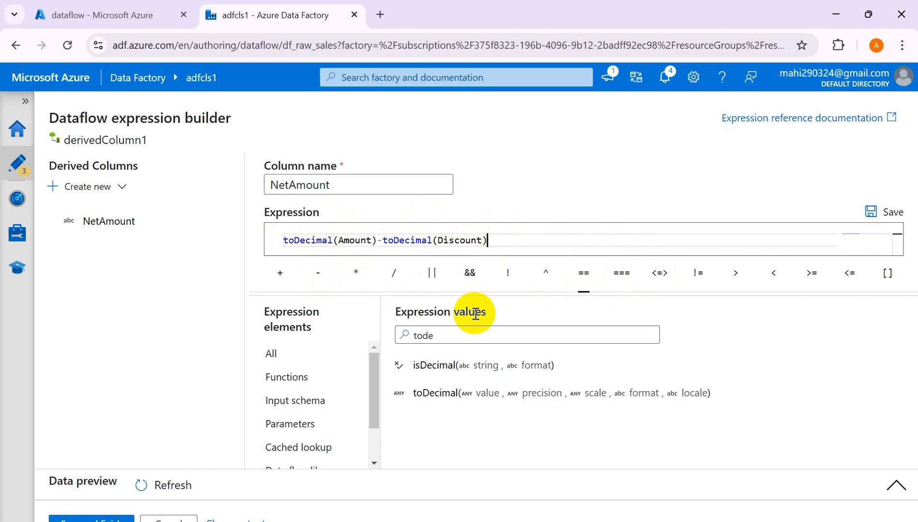
left_click_drag(458, 331, 349, 333)
key("BackSpace")
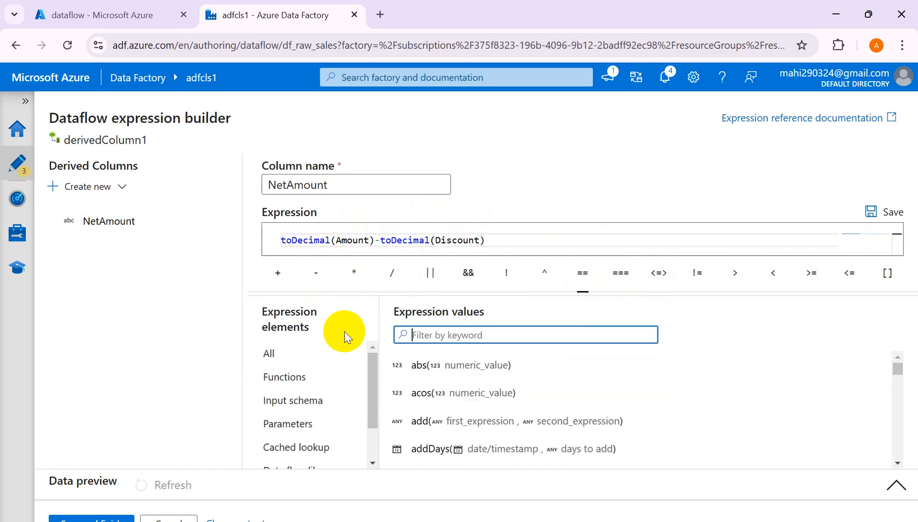
Step: Switch to Notepad++ and review the iif formula with its isNull checks and null result
key("alt+Tab")
key("alt+Tab")
key("alt+Tab")
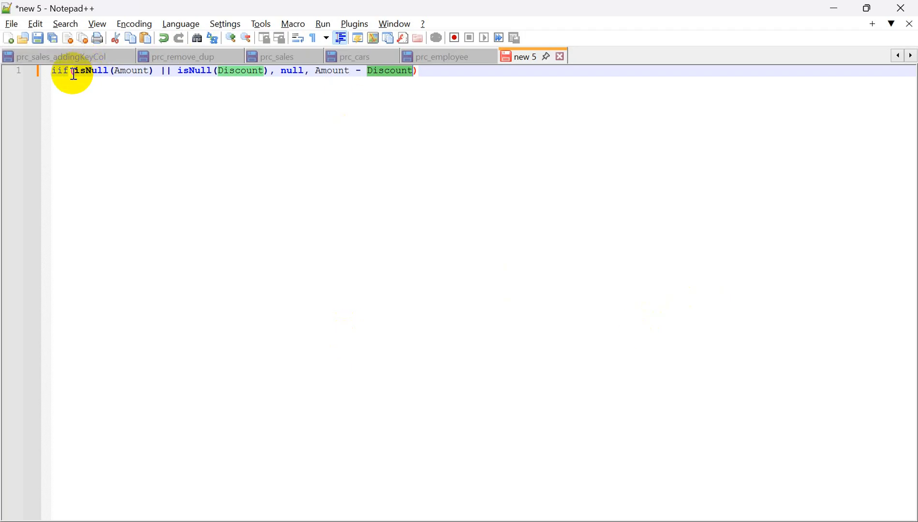
left_click(282, 71)
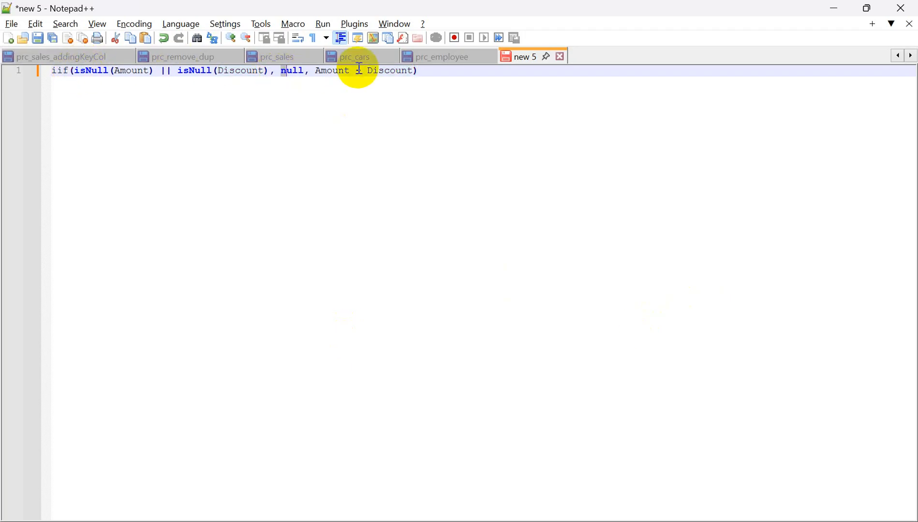
Step: Write the generic pattern "if( Logic, True condition, False)" two lines below the iif expression
left_click(432, 75)
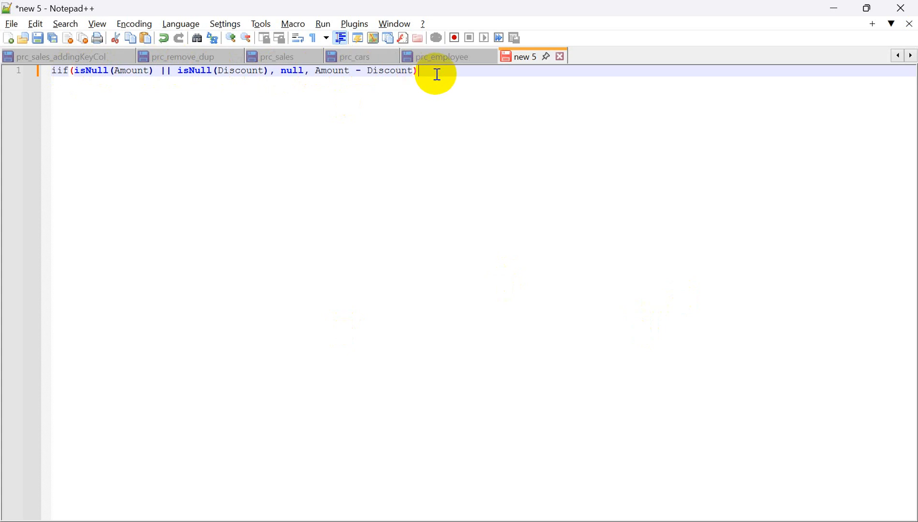
key("Return")
key("Return")
type("if")
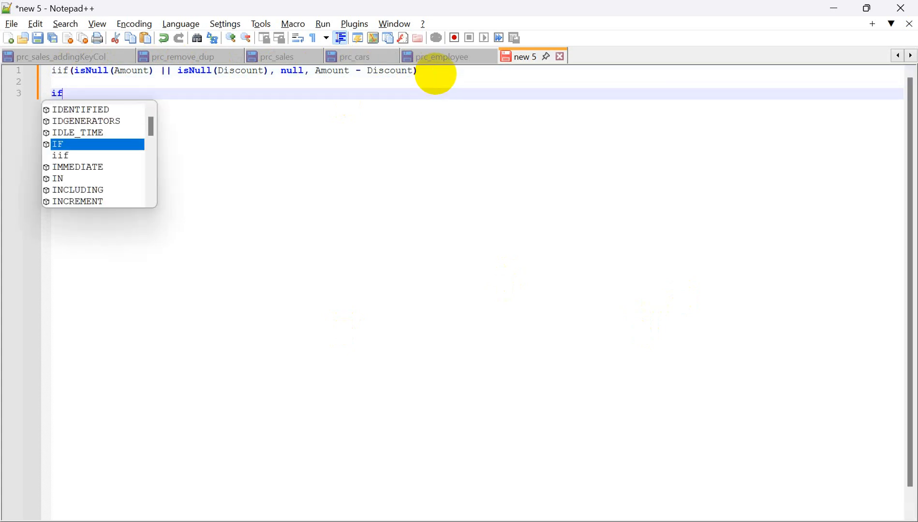
type("(")
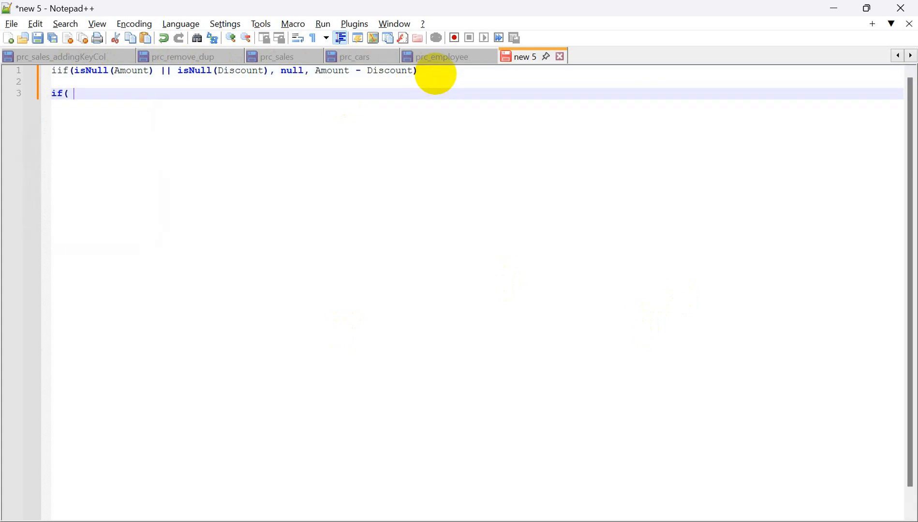
type(" Loginca")
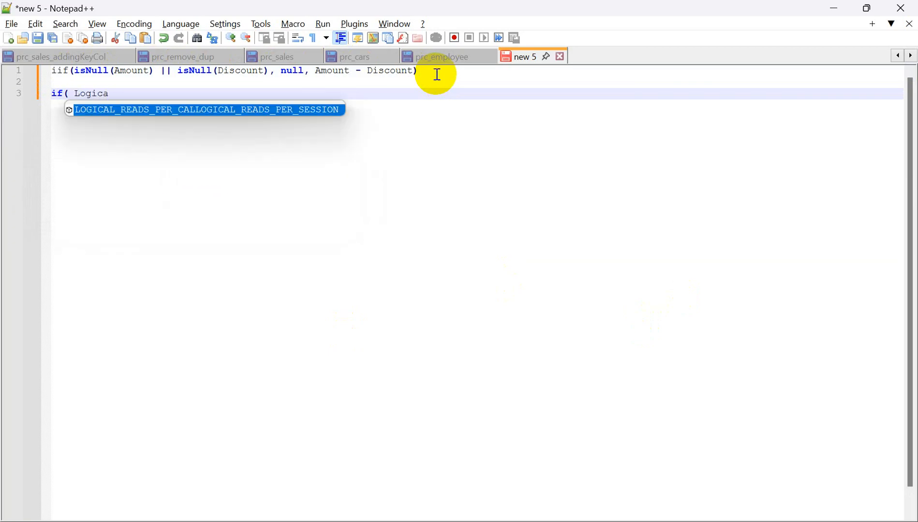
key("BackSpace")
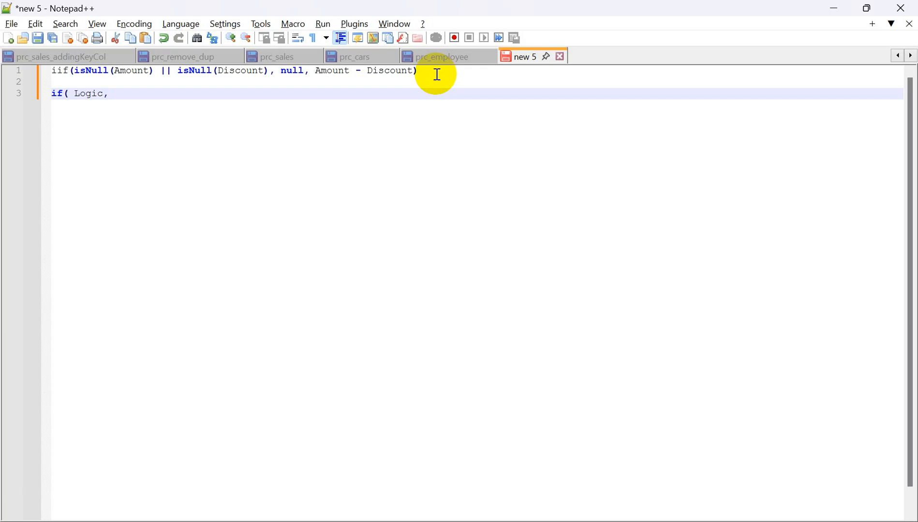
type("Tr")
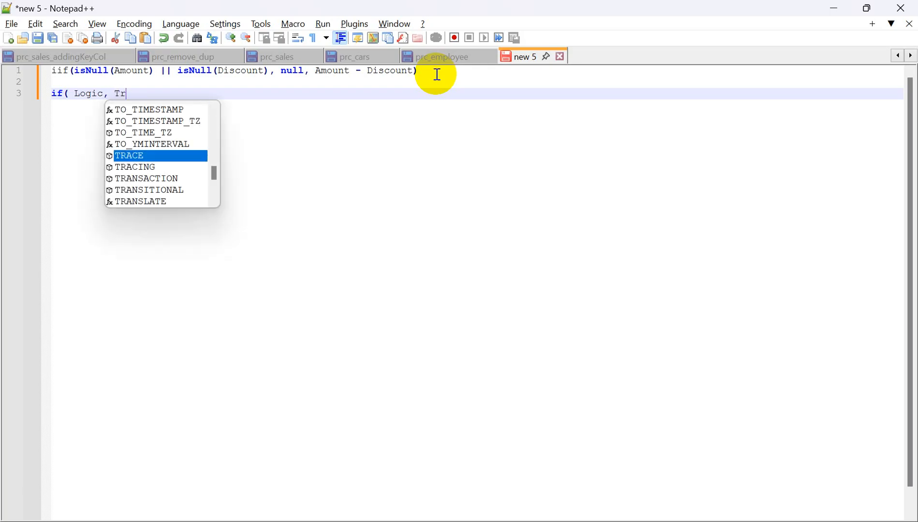
type("ue cond")
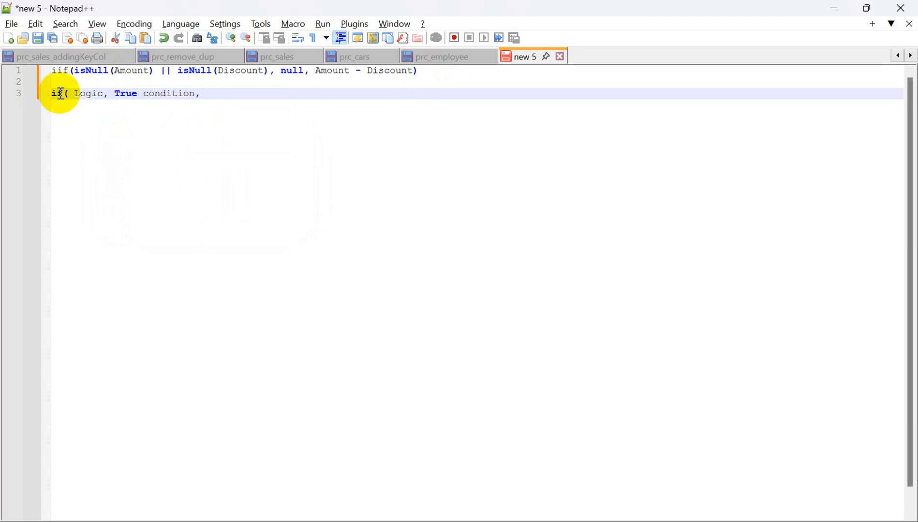
type("ition, ")
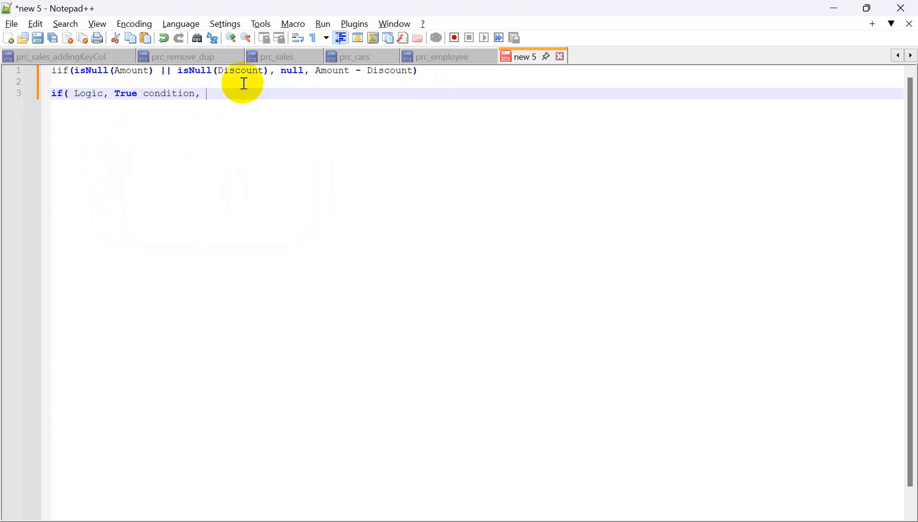
type("False")
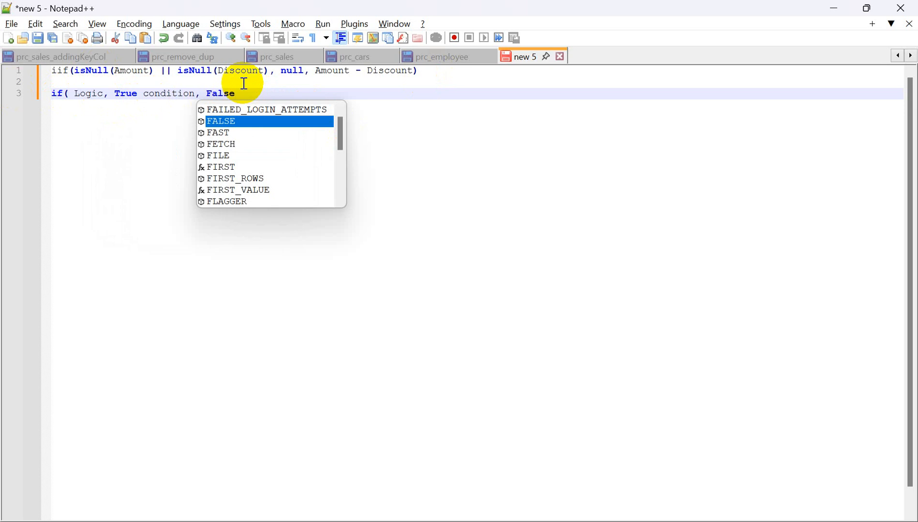
type(")")
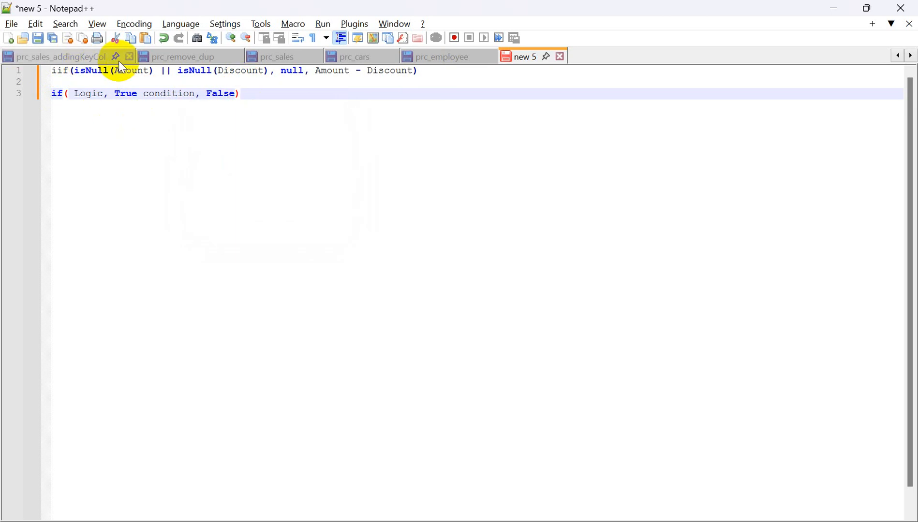
Step: Delete the generic if pattern from line 3
left_click(274, 103)
left_click_drag(275, 104, 21, 94)
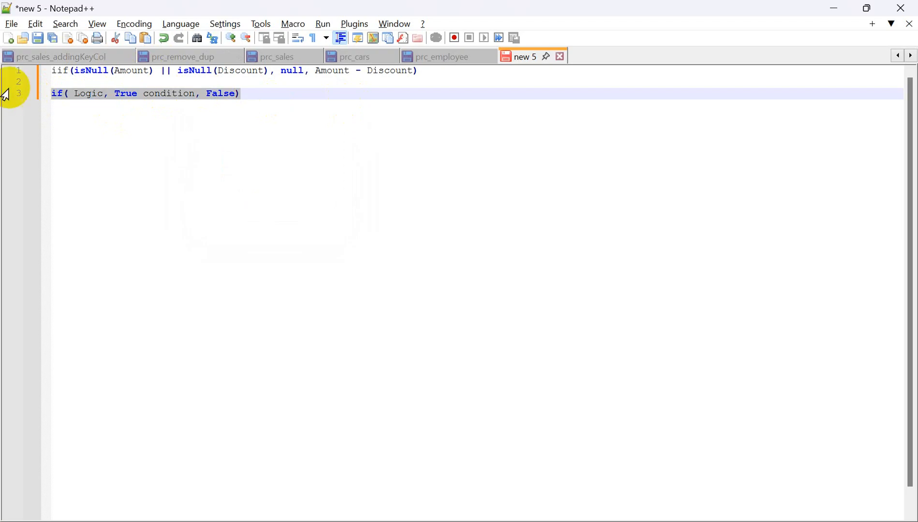
key("BackSpace")
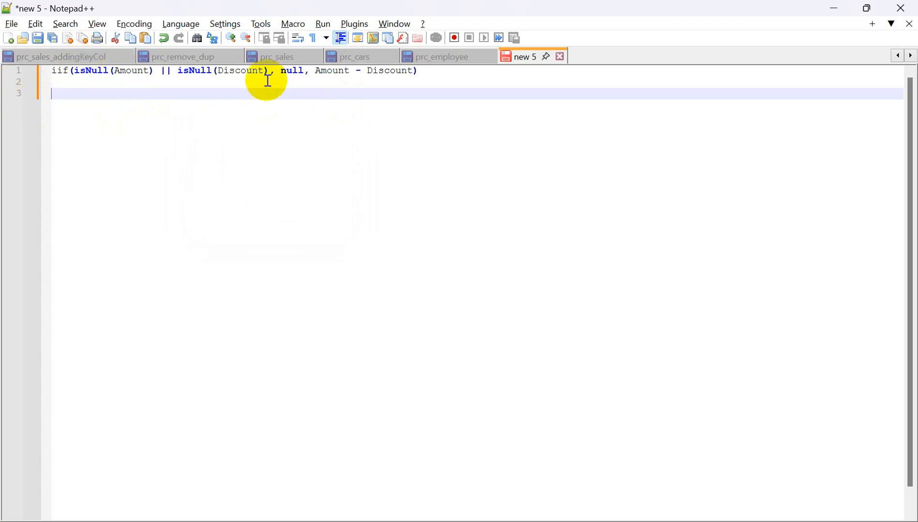
Step: Break the iif expression into three lines, putting "null," and "Amount - Discount)" each on its own line
left_click(280, 71)
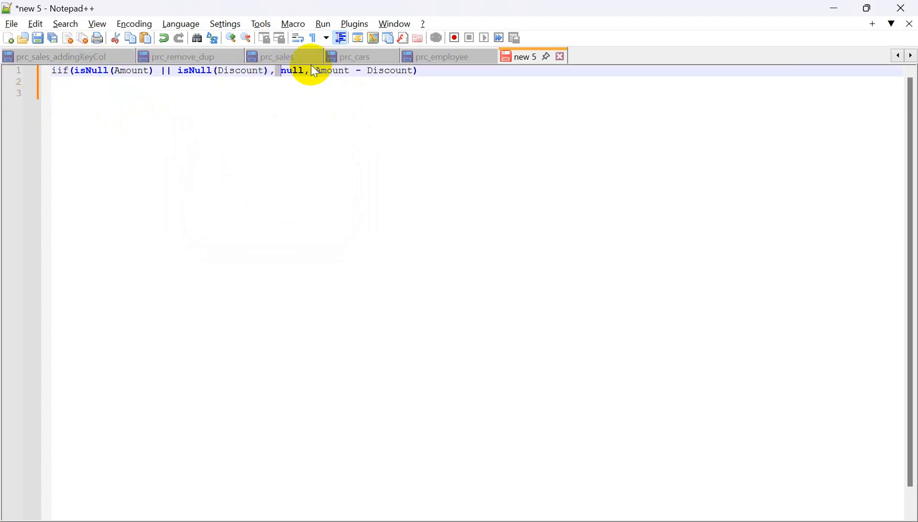
key("Return")
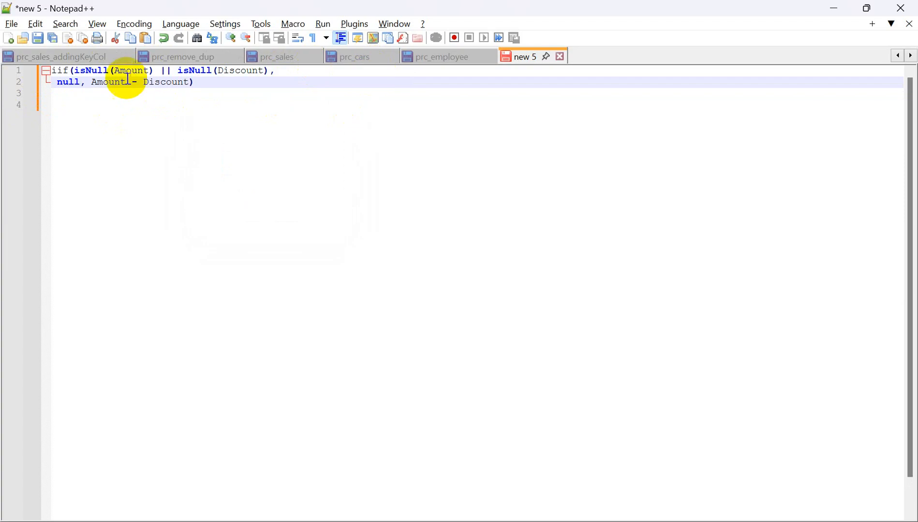
left_click(92, 83)
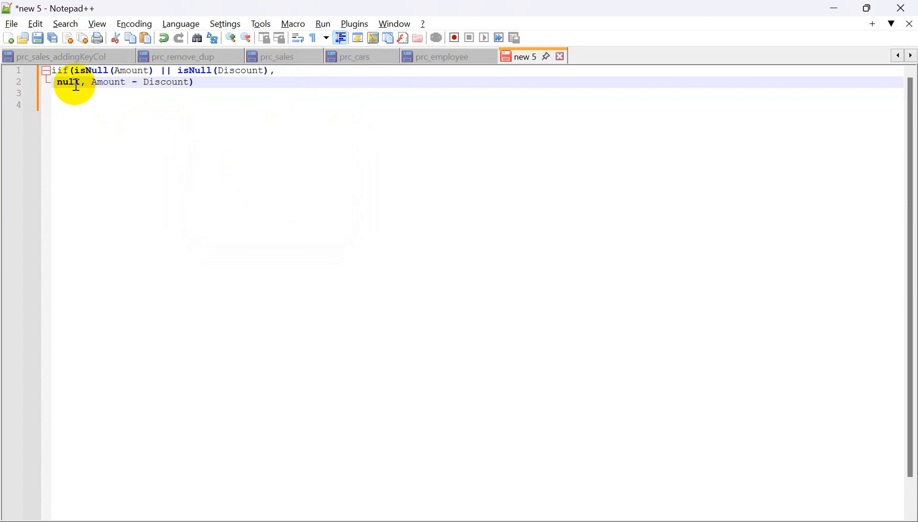
key("Return")
Step: Copy "isNull(Amount) || isNull(Discount" from the iif expression to line 5, and highlight the condition in line 1
left_click_drag(265, 71, 73, 72)
key("ctrl+c")
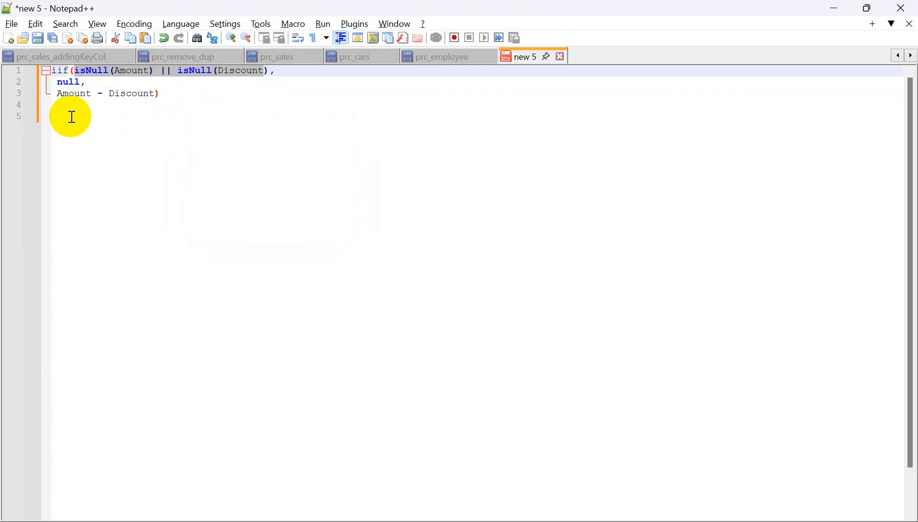
left_click(67, 145)
key("ctrl+v")
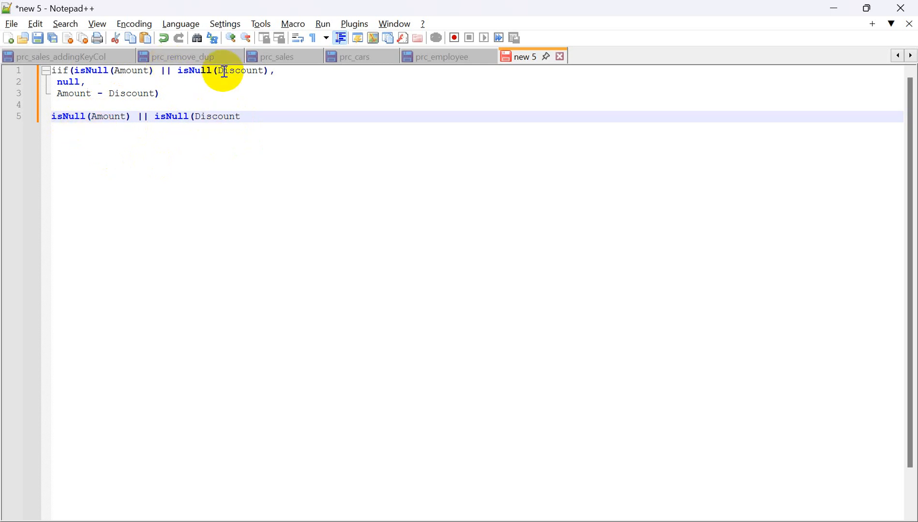
left_click_drag(268, 71, 111, 70)
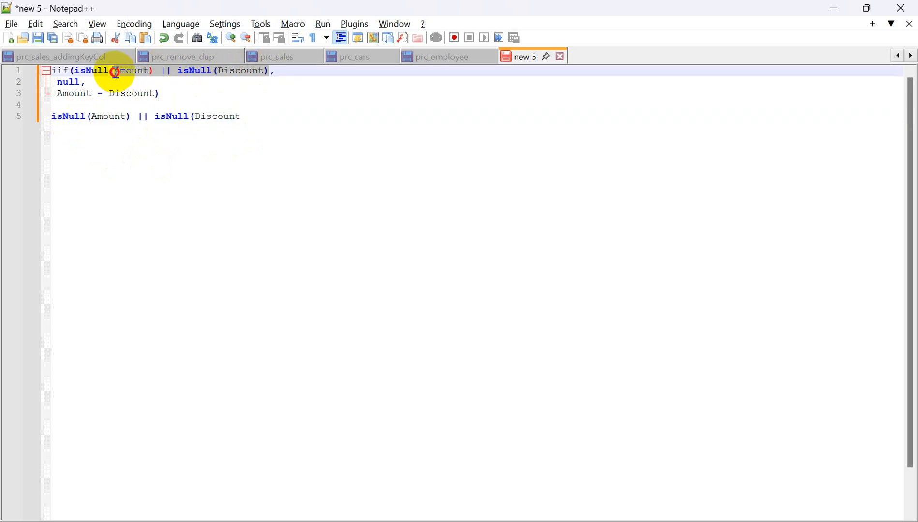
Step: In Excel's SalesRawData workbook, clear SalesID 1's Amount and Discount for comparison with the Notepad++ expression, and restore both cells
mouse_move(607, 521)
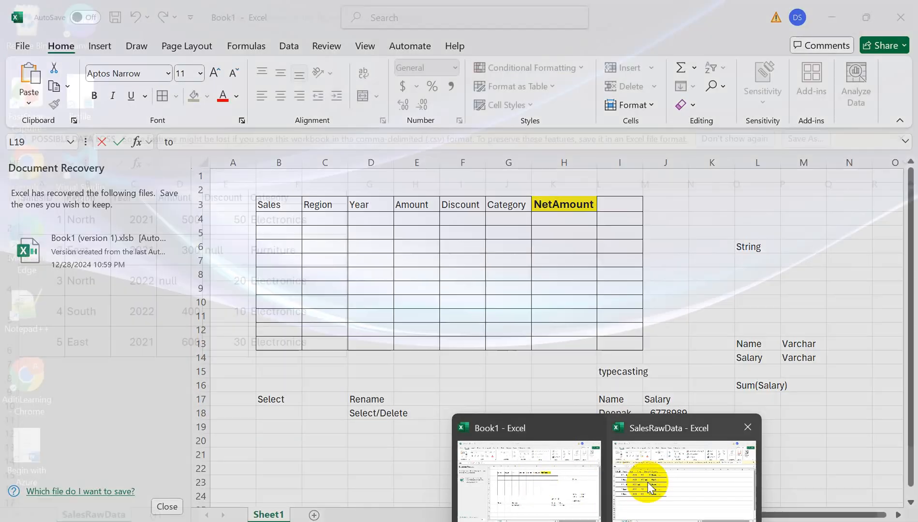
left_click(495, 447)
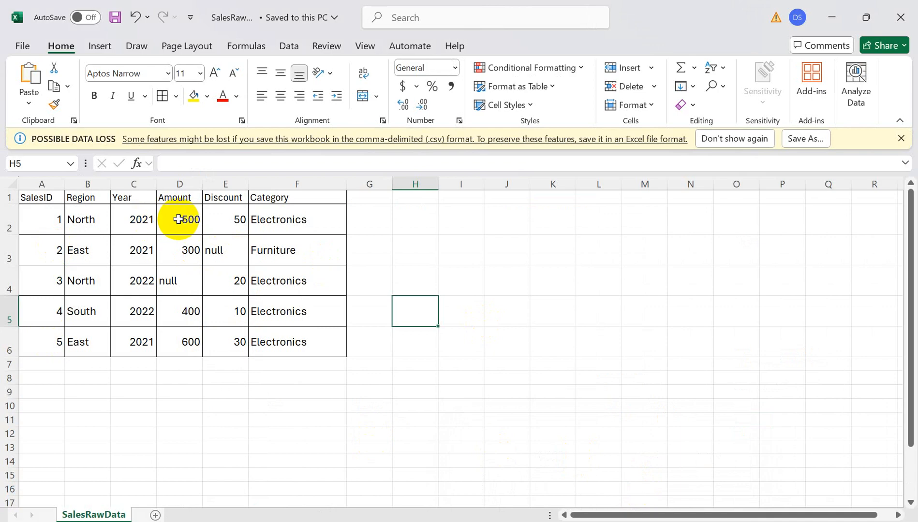
left_click_drag(178, 219, 221, 219)
key("Delete")
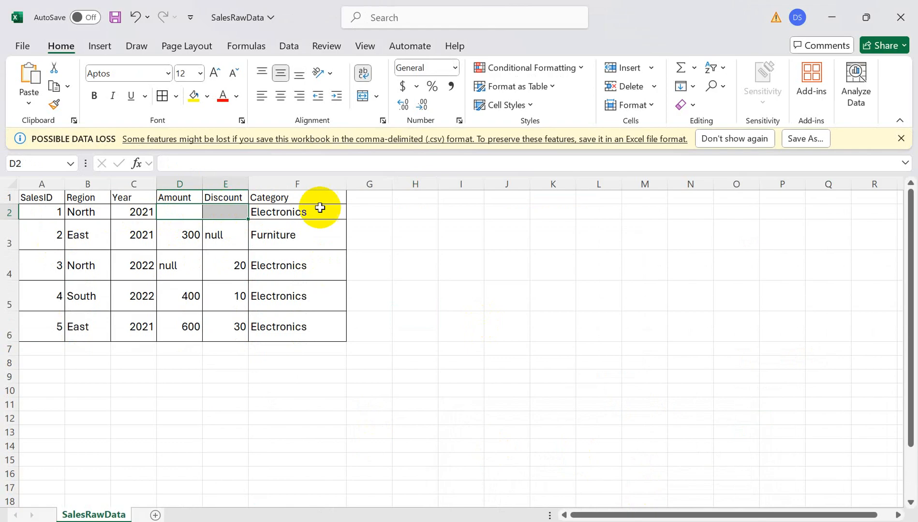
key("alt+Tab")
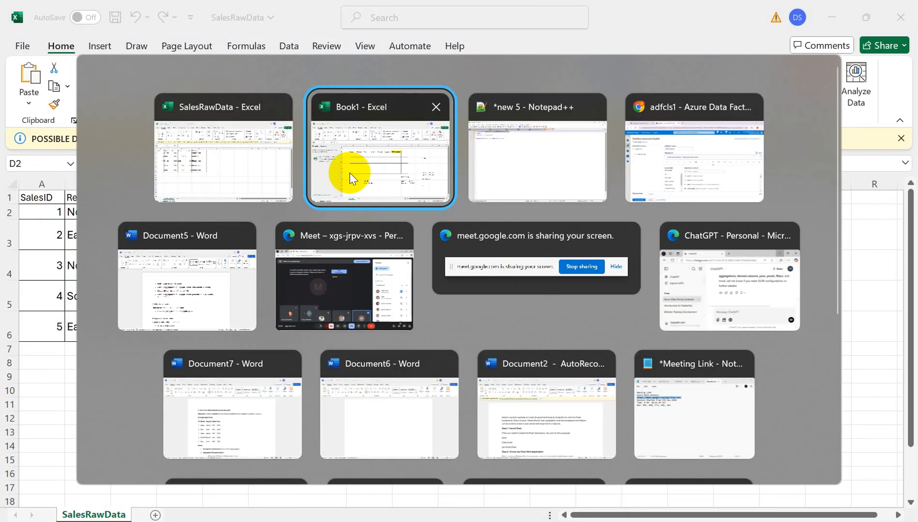
left_click(511, 136)
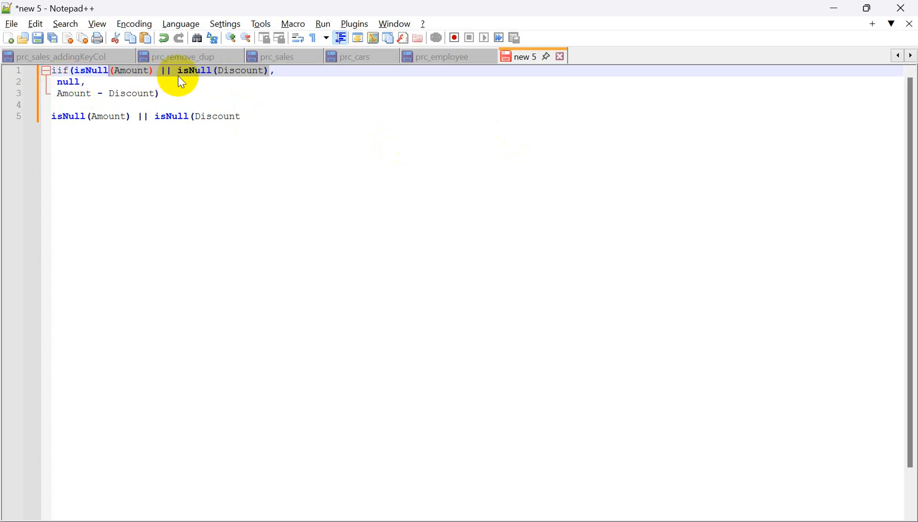
key("alt+Tab")
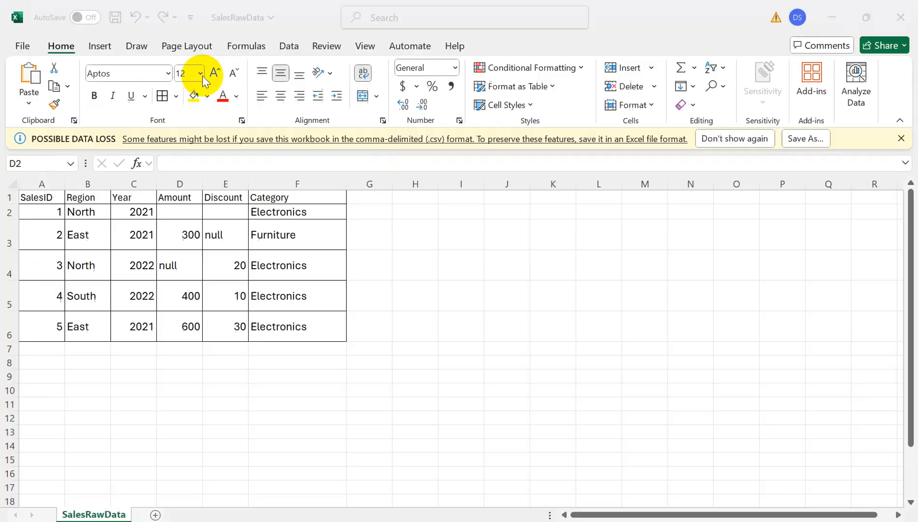
key("ctrl+v")
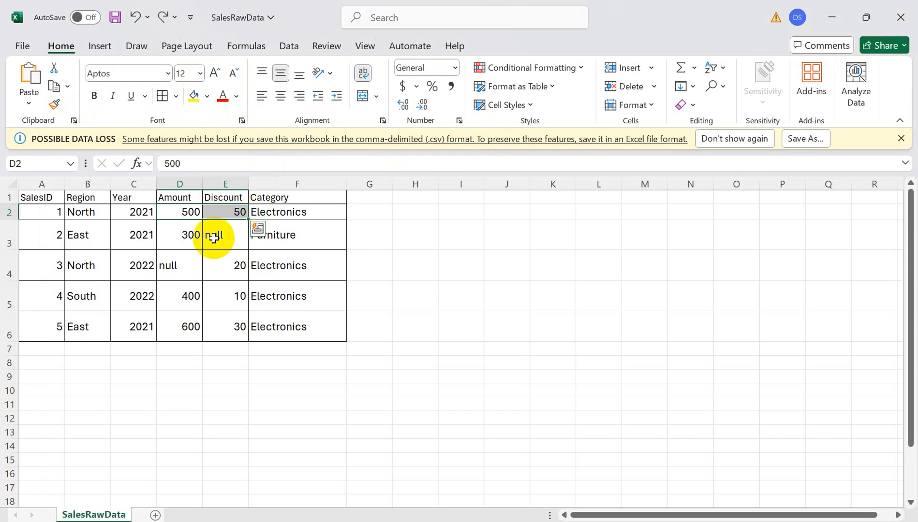
Step: Examine the Amount and Discount cells of SalesID 2 and highlight the whole iif expression in Notepad++
left_click(194, 237)
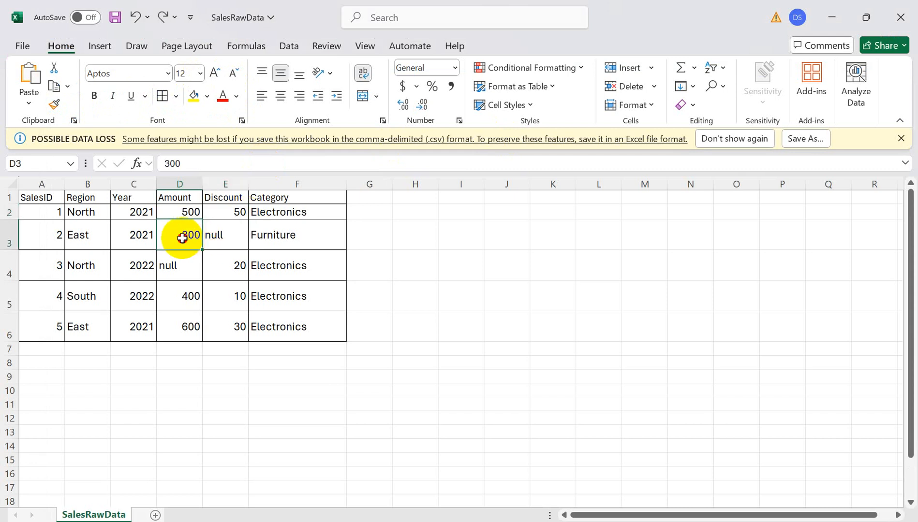
left_click(226, 236)
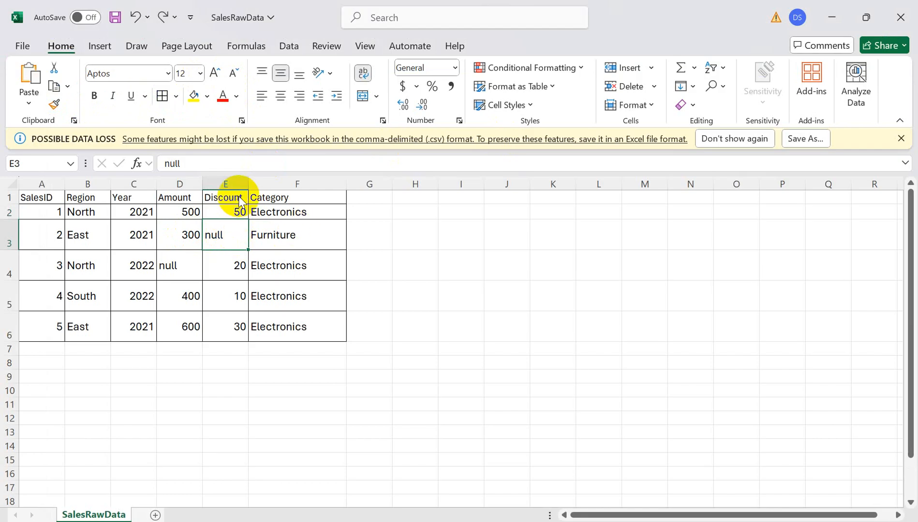
key("alt+Tab")
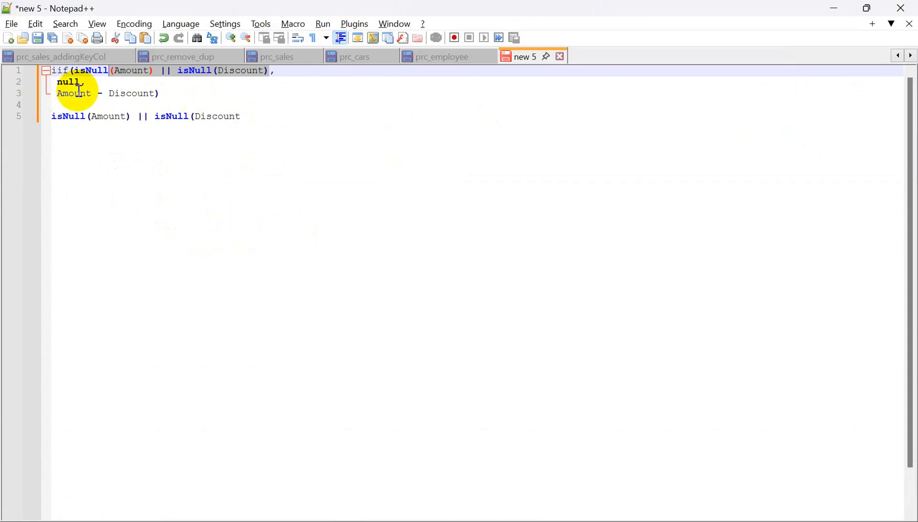
left_click_drag(164, 93, 43, 76)
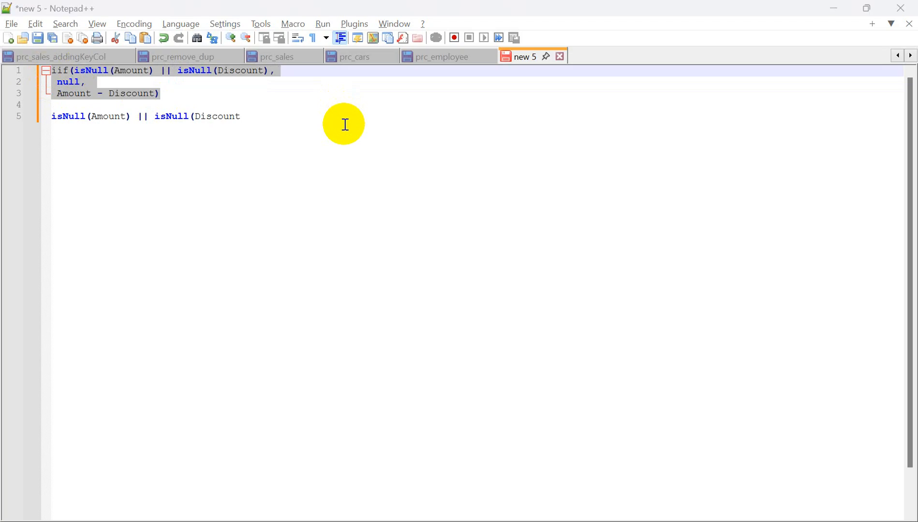
Step: Switch to the NetAmount expression builder in Azure Data Factory and search the expression values for "iif"
key("alt+Tab")
key("alt+Tab")
key("alt+Tab")
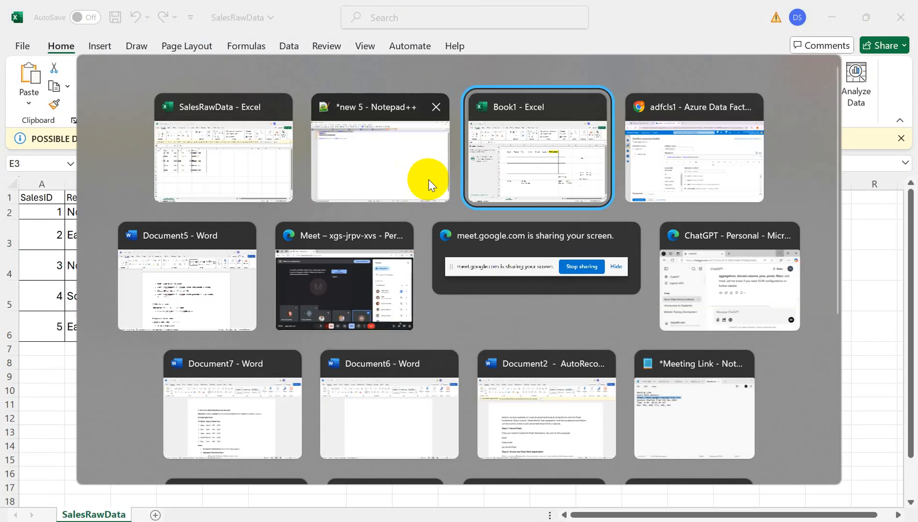
key("alt+Tab")
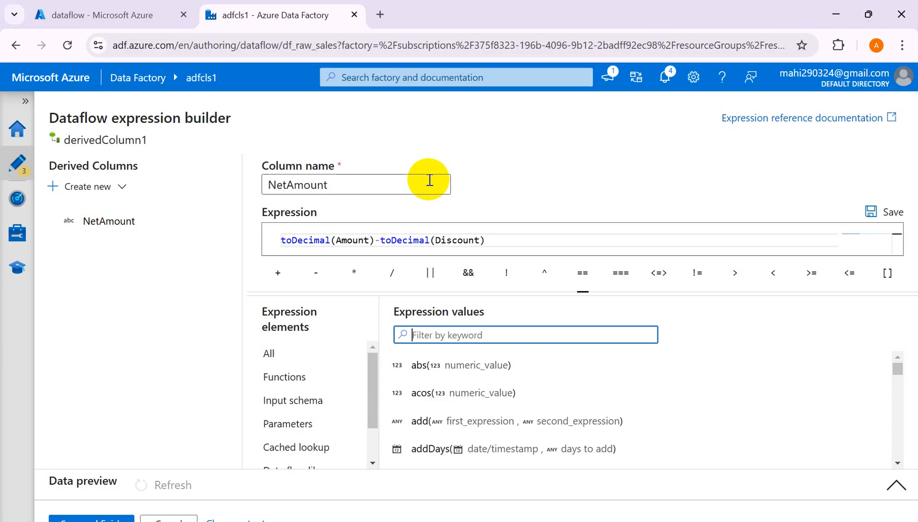
left_click(286, 240)
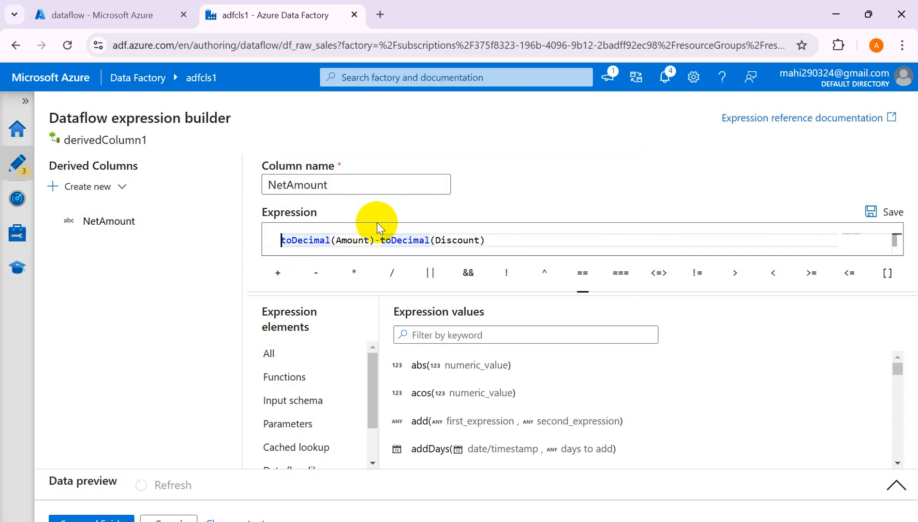
left_click(508, 328)
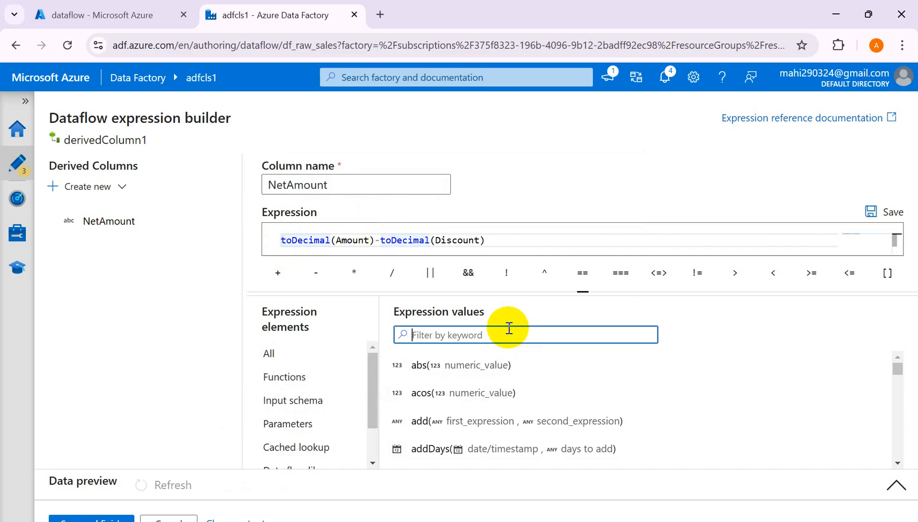
type("if")
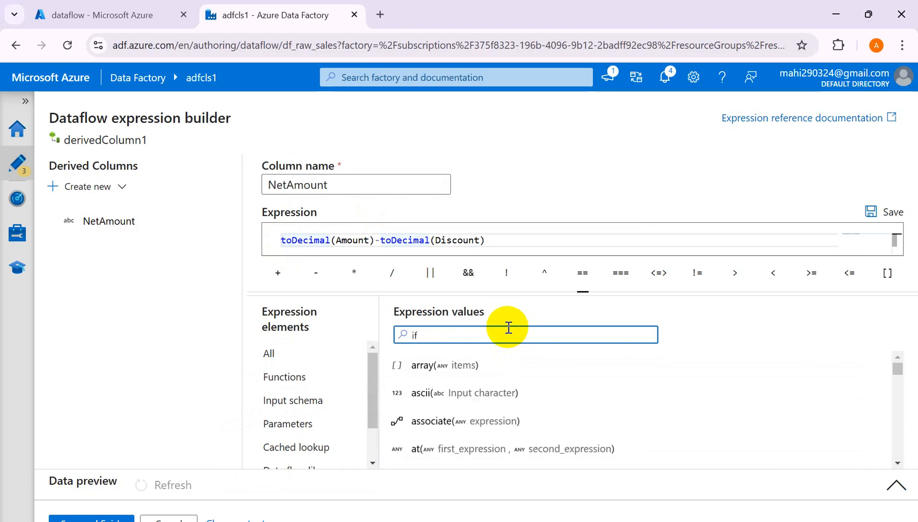
key("BackSpace")
key("BackSpace")
type("iif")
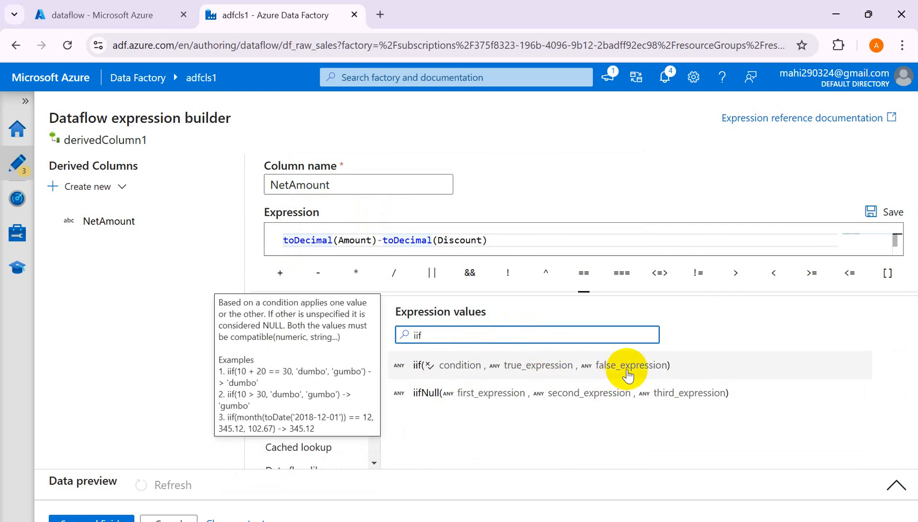
Step: Wrap the NetAmount subtraction in the iif function, leaving space for a condition and adding a comma before toDecimal(Amount)
left_click(282, 242)
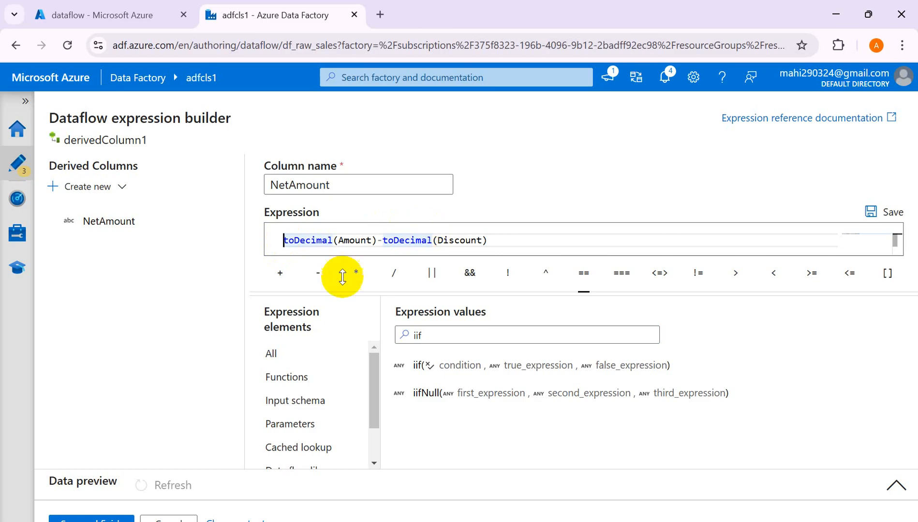
left_click(425, 367)
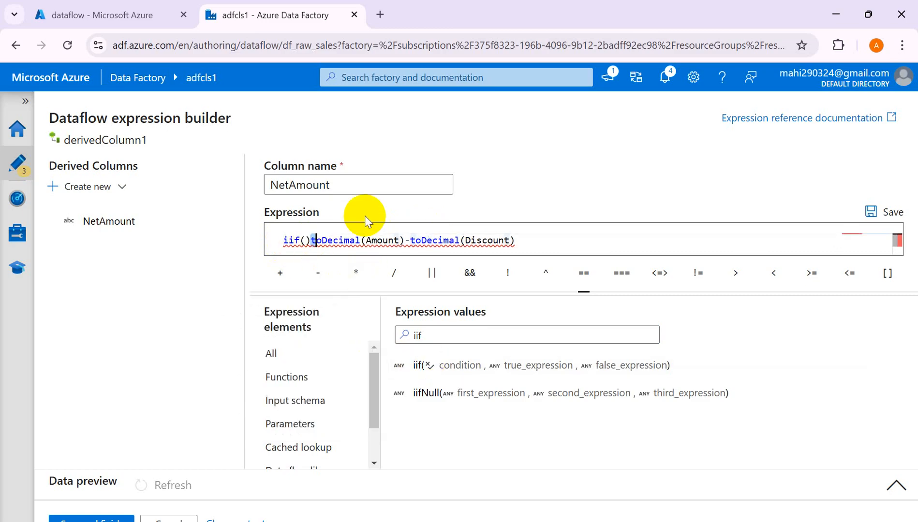
key("BackSpace")
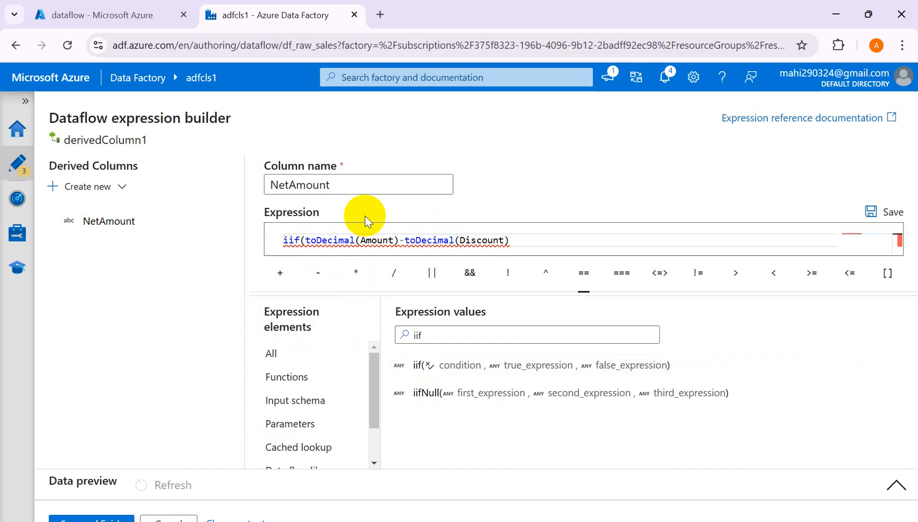
left_click(515, 240)
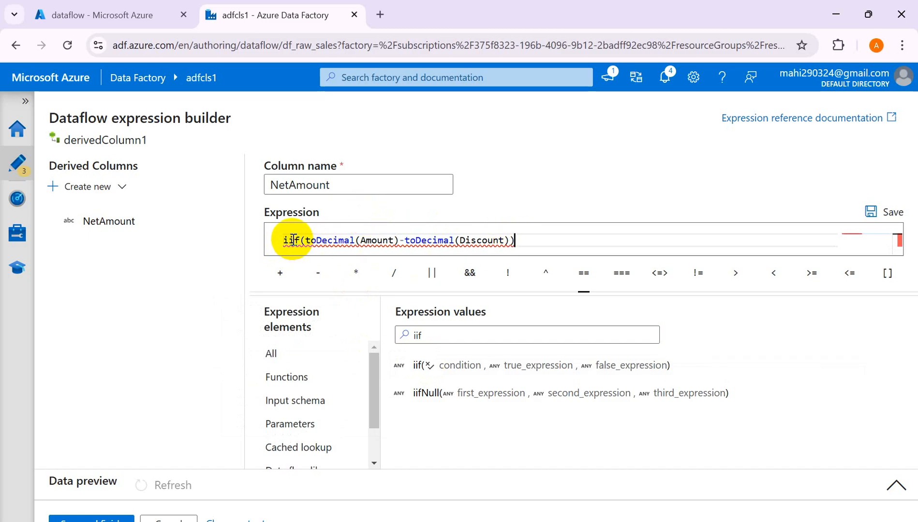
left_click(306, 240)
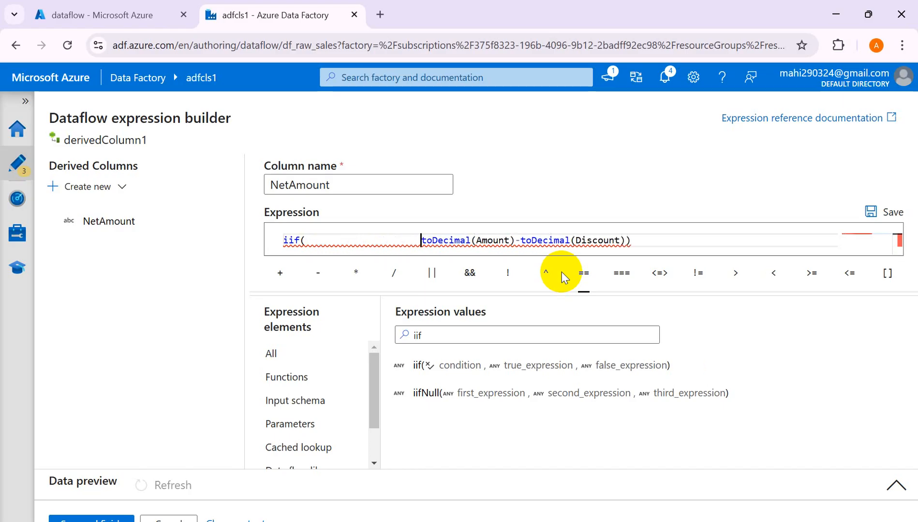
type(",")
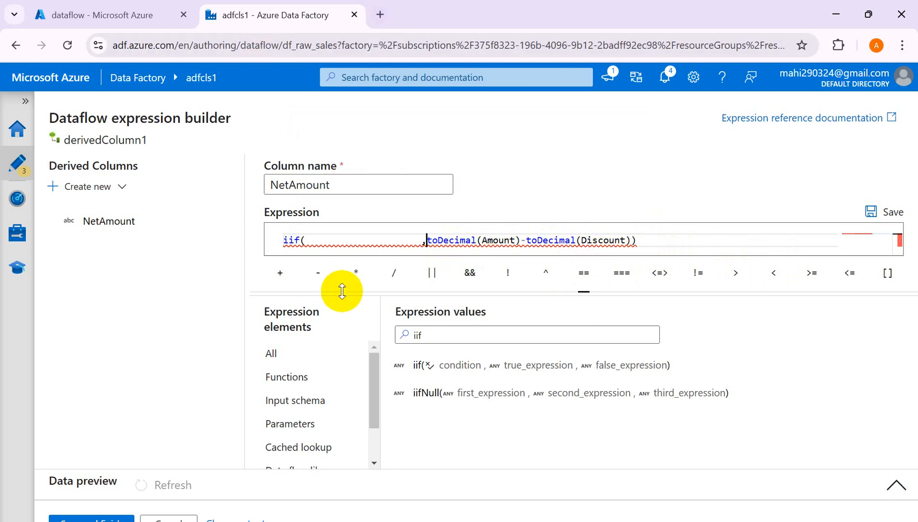
Step: Copy "isNull(Amount) || isNull(Discount)" from line 1 in Notepad++ and insert it as the iif condition in Azure Data Factory's expression builder
key("alt+Tab")
key("alt+Tab")
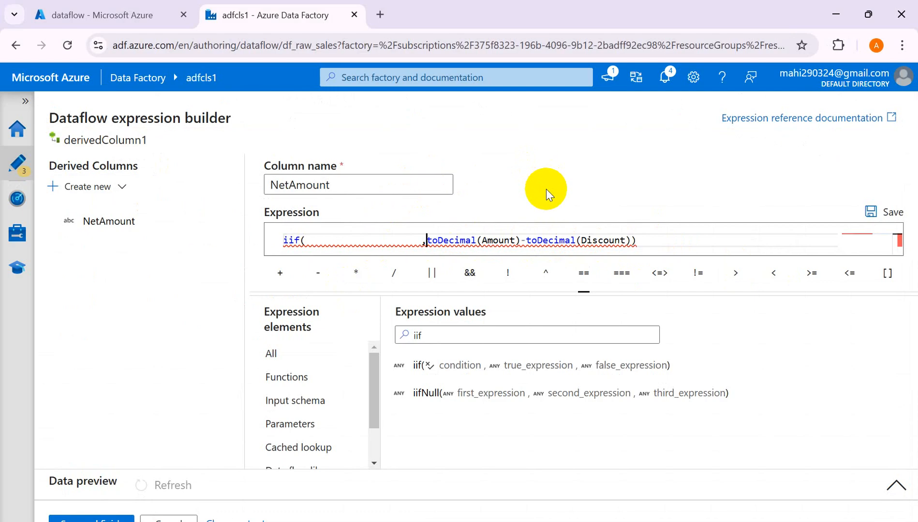
key("alt+Tab")
key("Tab")
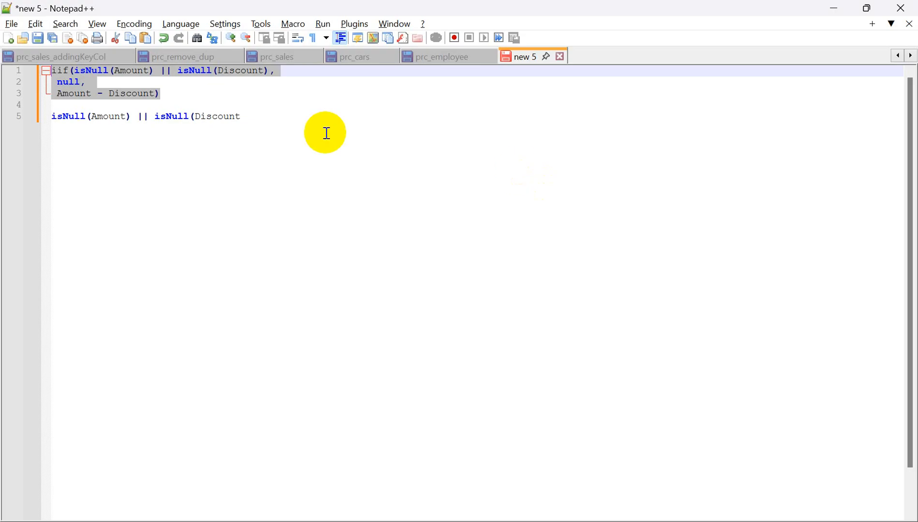
left_click_drag(267, 120, 39, 119)
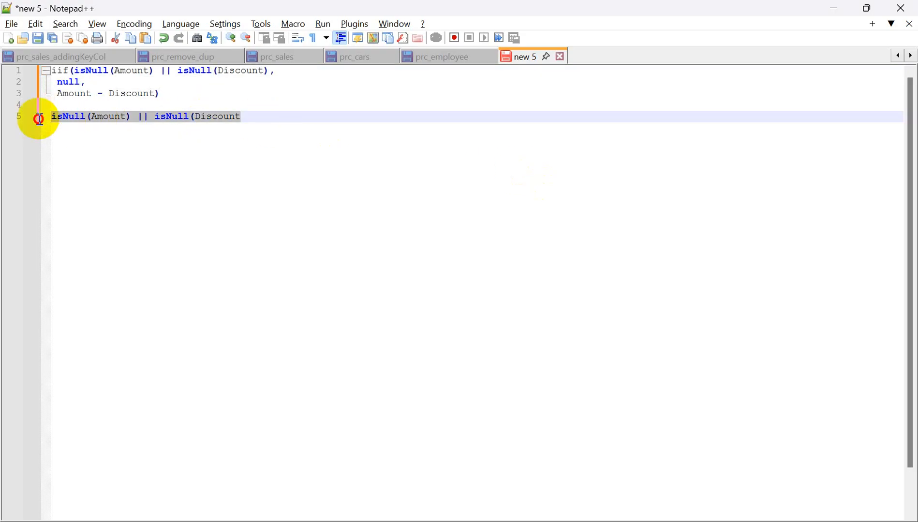
left_click_drag(76, 73, 271, 69)
key("ctrl+c")
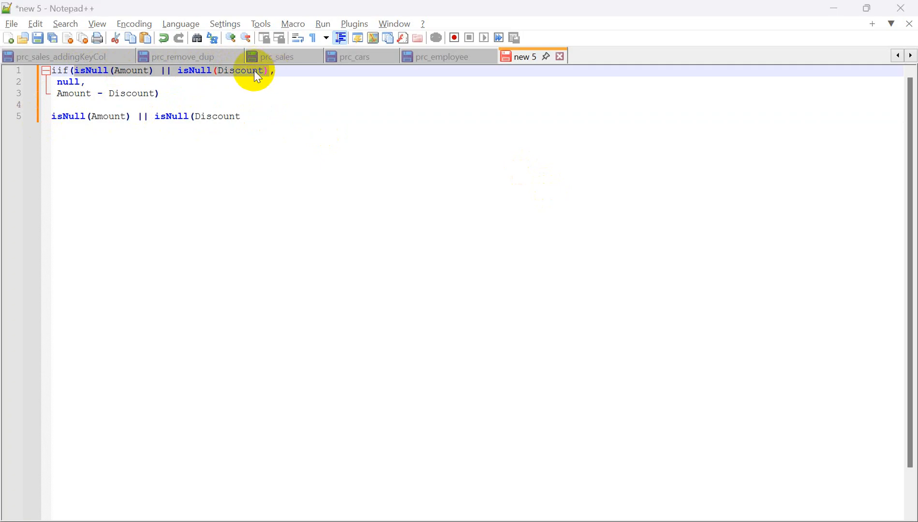
key("alt+Tab")
left_click(312, 247)
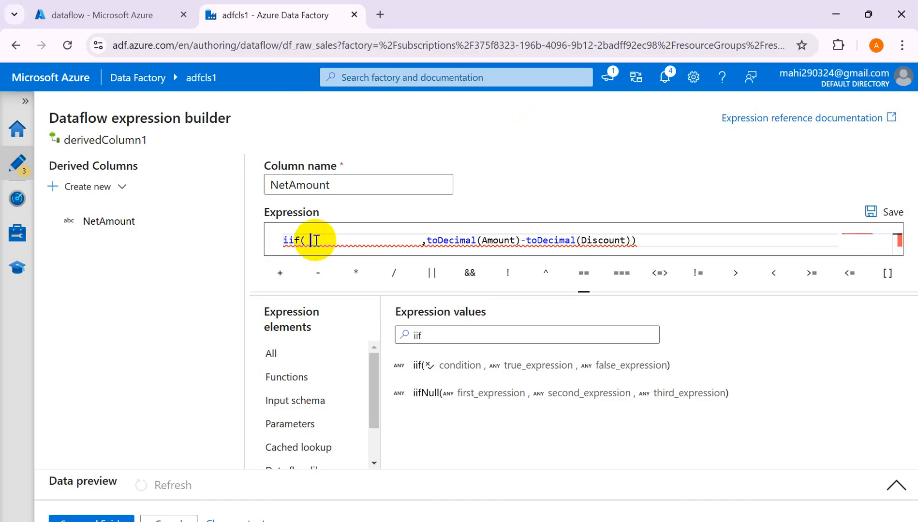
key("ctrl+v")
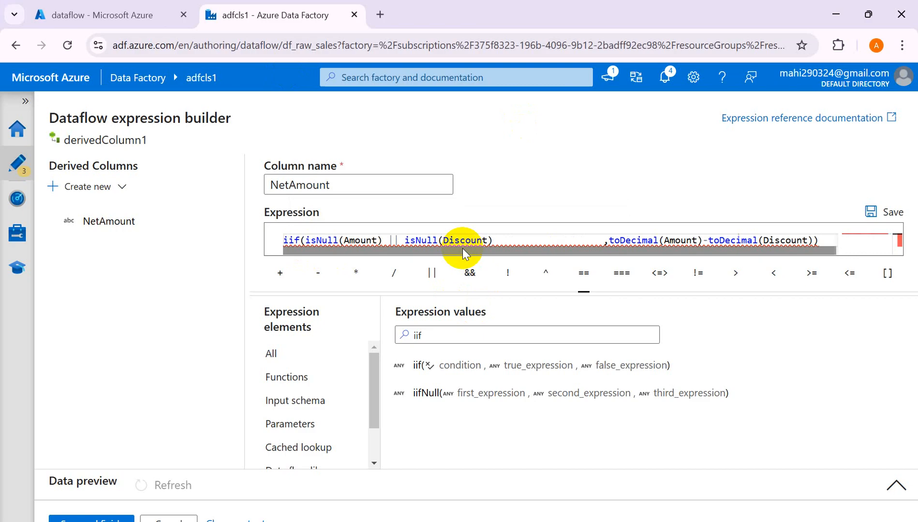
Step: Add null() after the isNull condition as the iif true value, with a comma on each side
left_click(377, 242)
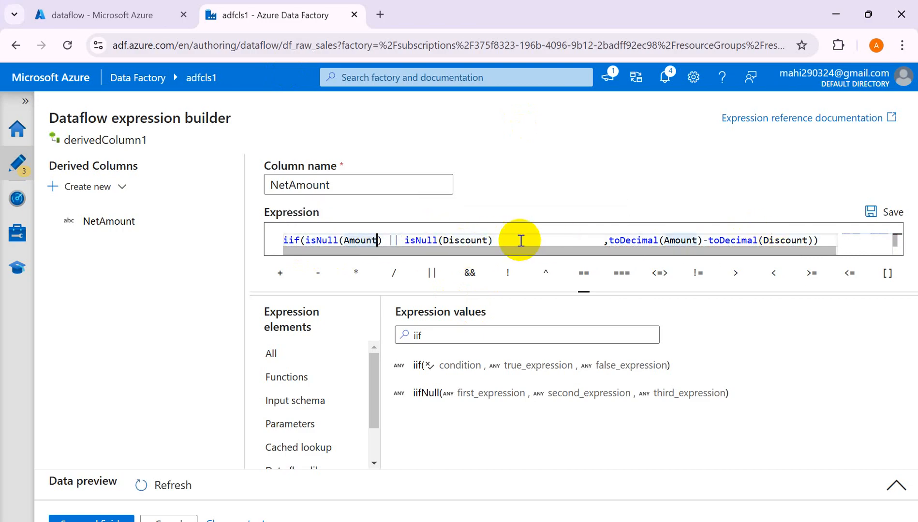
left_click(493, 241)
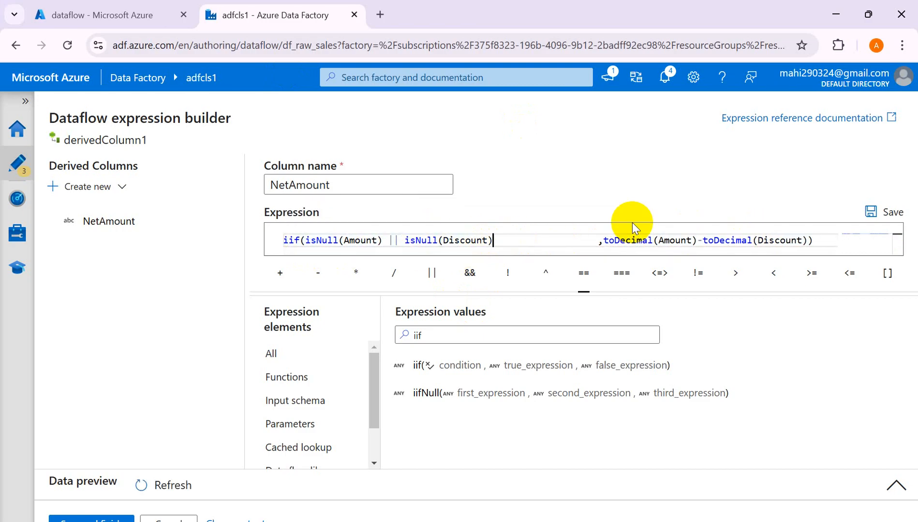
type(",")
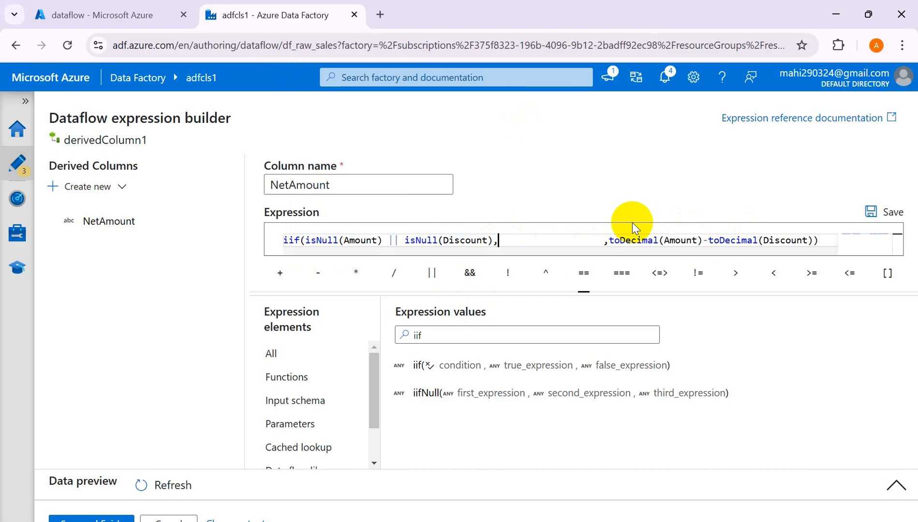
key("alt+Tab")
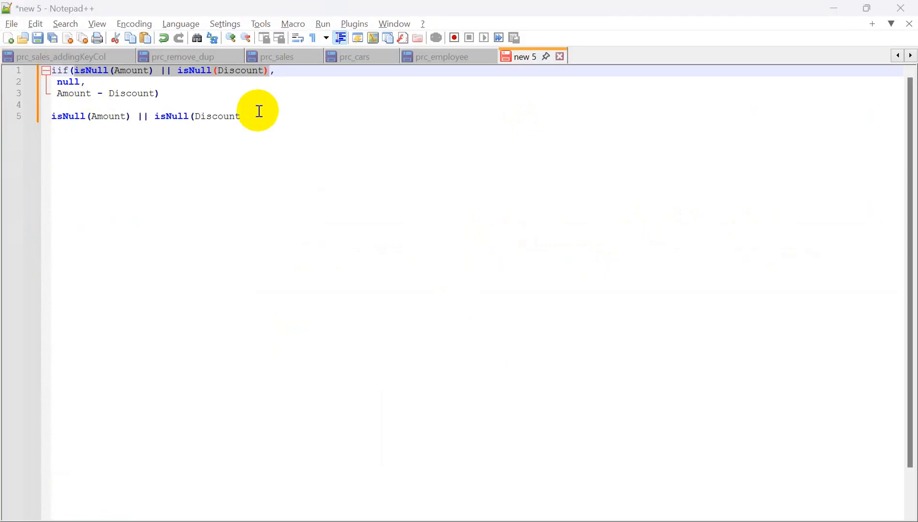
key("alt+Tab")
type("nu")
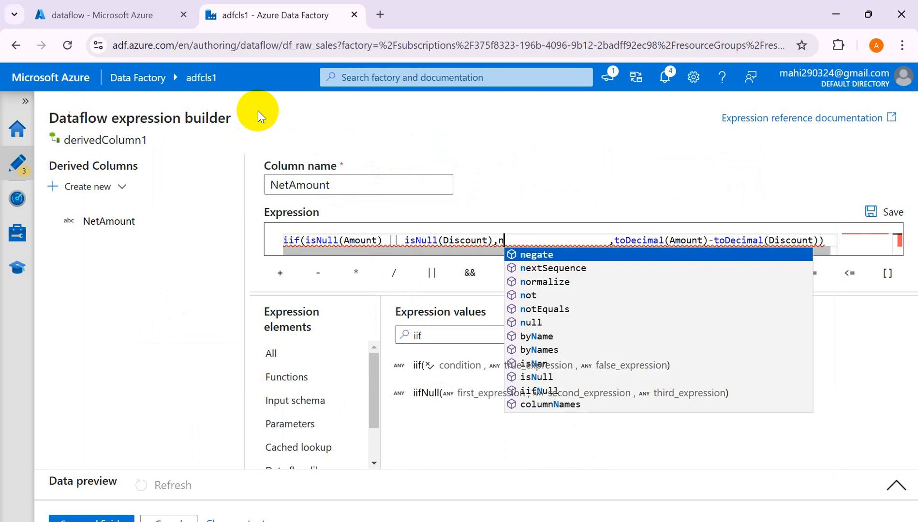
key("Return")
type(",")
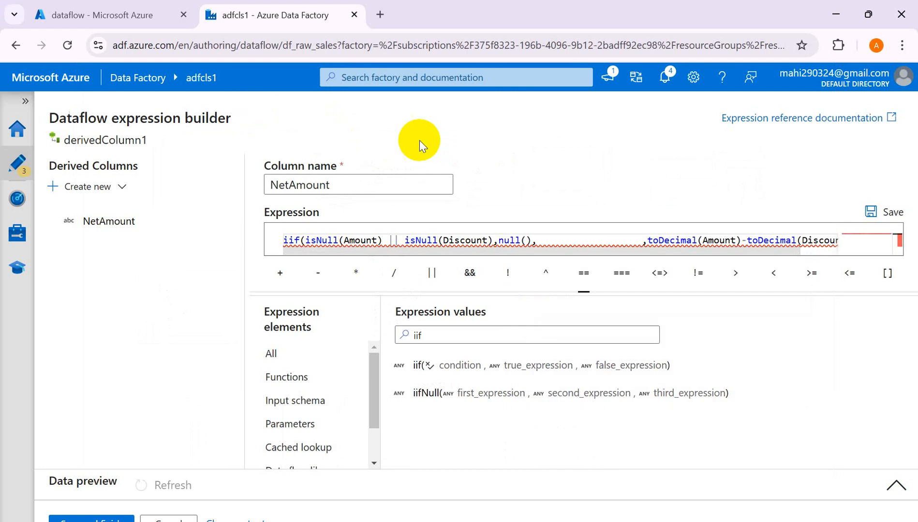
Step: Remove the duplicate comma and the extra spaces between null() and toDecimal(Amount) in the iif expression
key("BackSpace")
key("BackSpace")
key("BackSpace")
key("BackSpace")
key("BackSpace")
key("BackSpace")
key("BackSpace")
key("BackSpace")
key("BackSpace")
key("BackSpace")
key("BackSpace")
key("BackSpace")
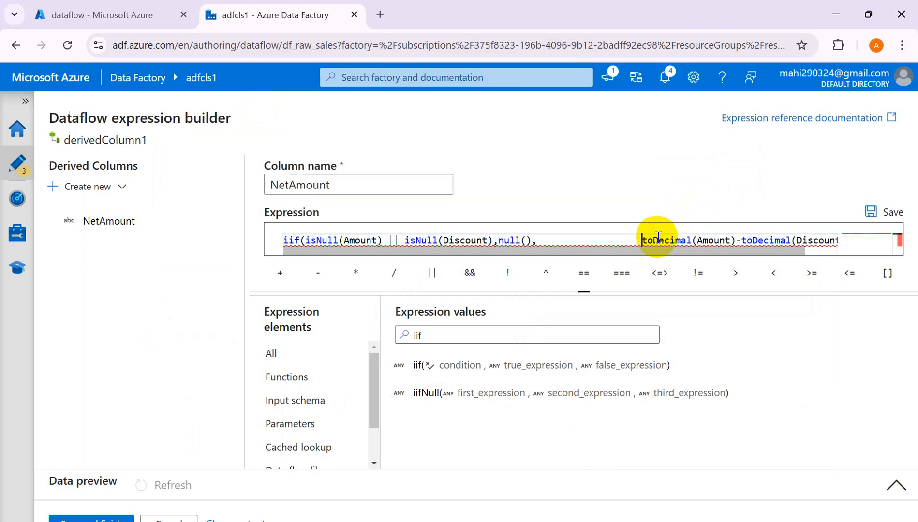
key("BackSpace")
key("BackSpace")
key("BackSpace")
key("BackSpace")
key("BackSpace")
key("BackSpace")
key("BackSpace")
key("BackSpace")
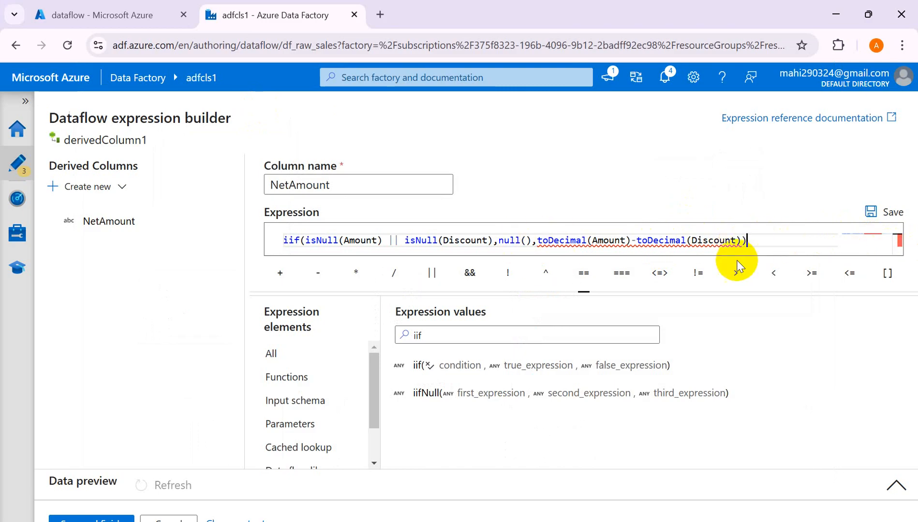
Step: Try the string 'null' in place of null() as the true value of the iif expression
left_click(301, 240)
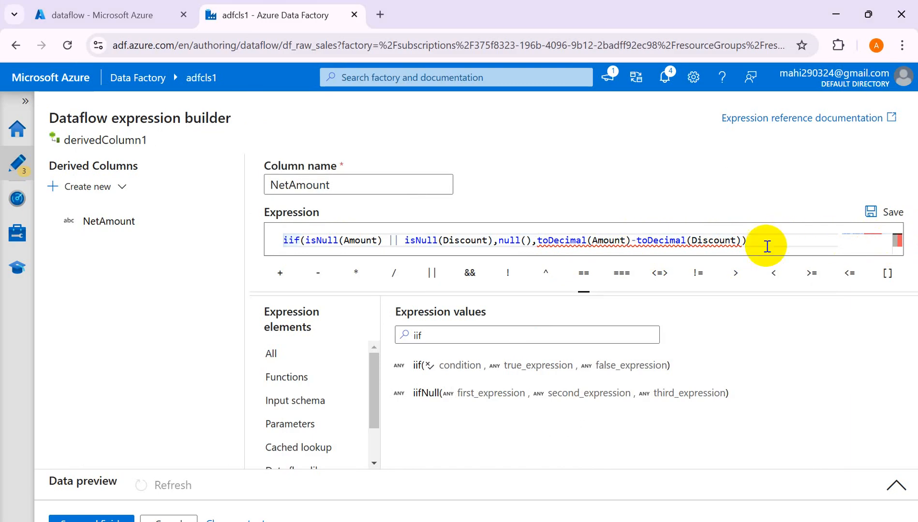
left_click(534, 241)
type(",")
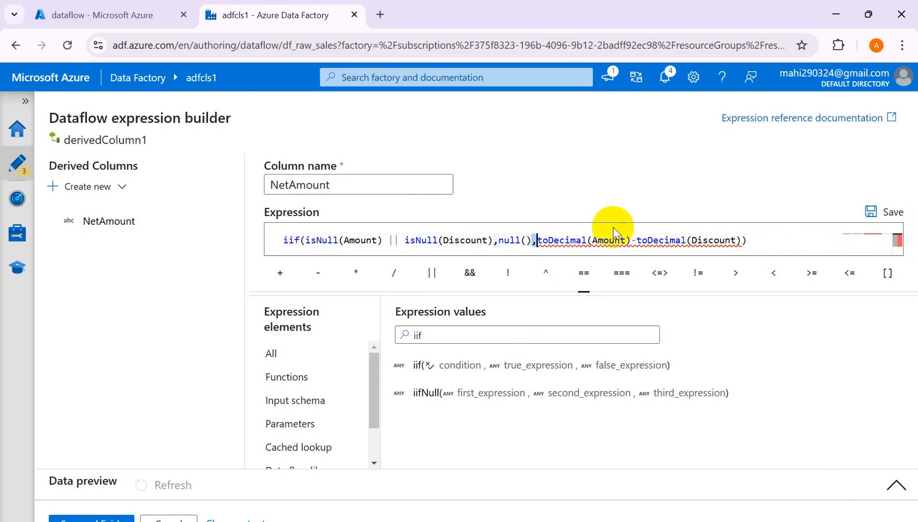
key("BackSpace")
key("BackSpace")
key("BackSpace")
key("BackSpace")
key("BackSpace")
key("BackSpace")
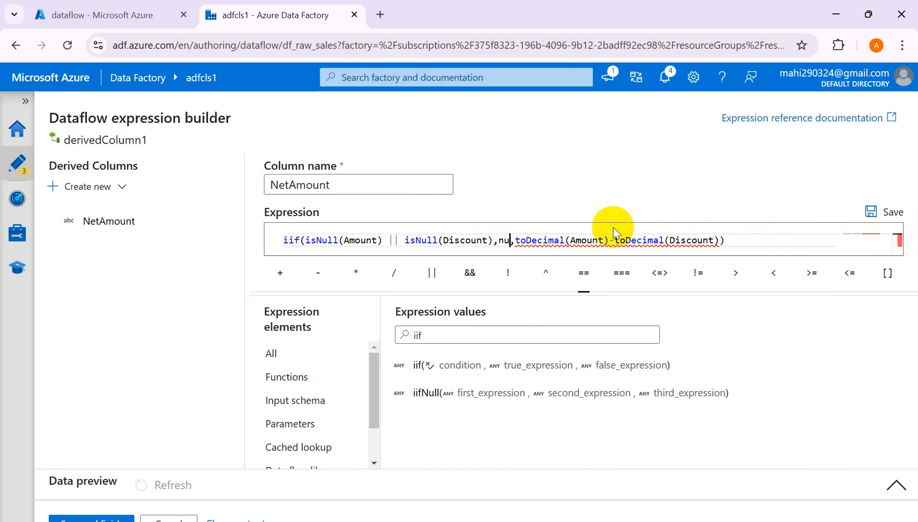
type("\"ni")
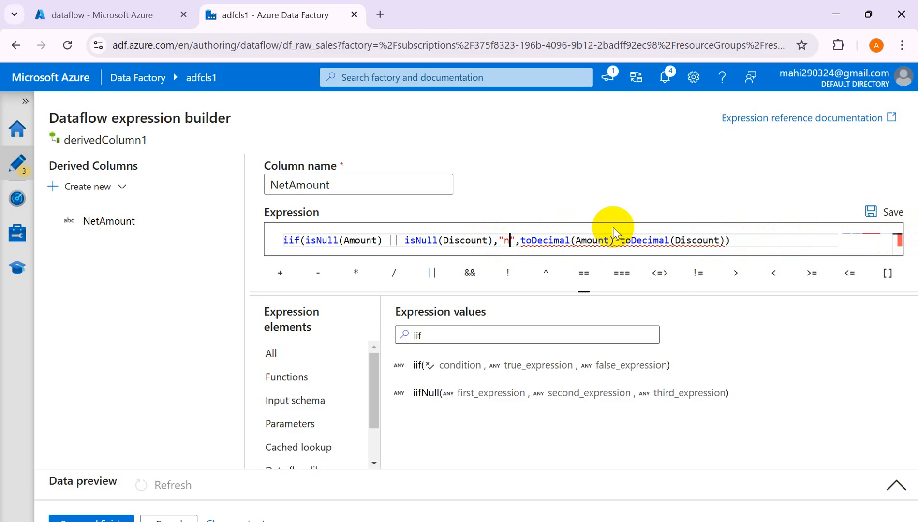
key("BackSpace")
key("BackSpace")
key("BackSpace")
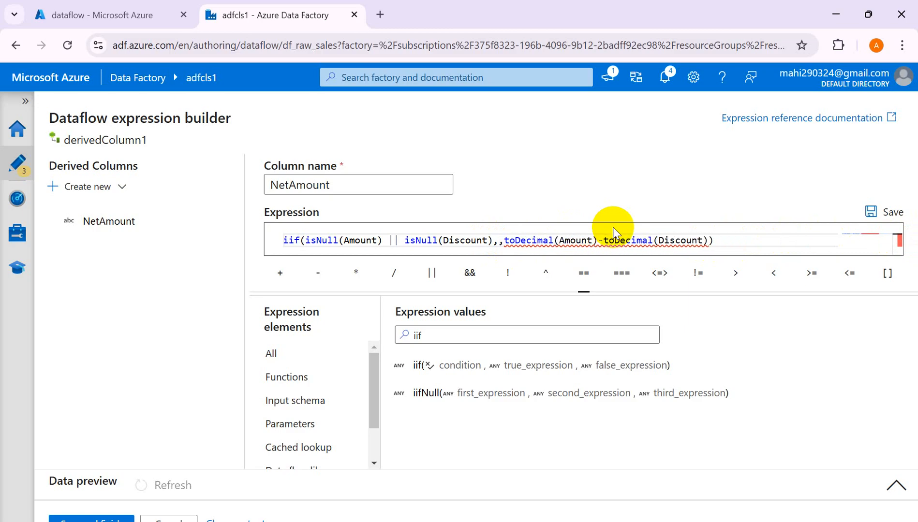
type("'null")
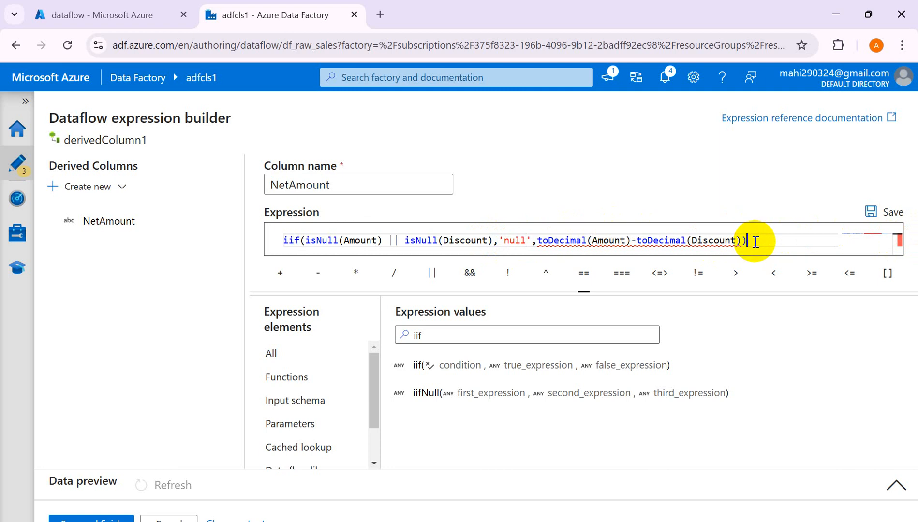
Step: Replace the string 'null' with the null() function in the iif expression
key("ctrl+a")
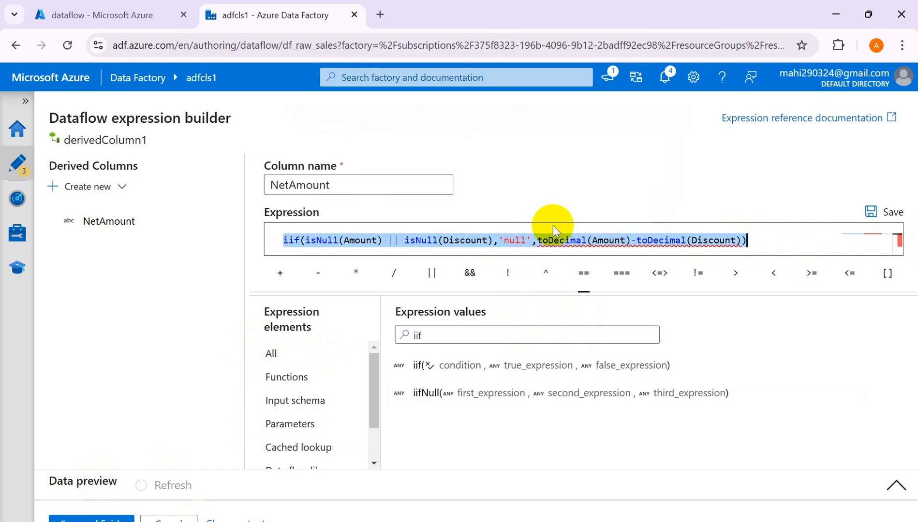
left_click(526, 232)
key("BackSpace")
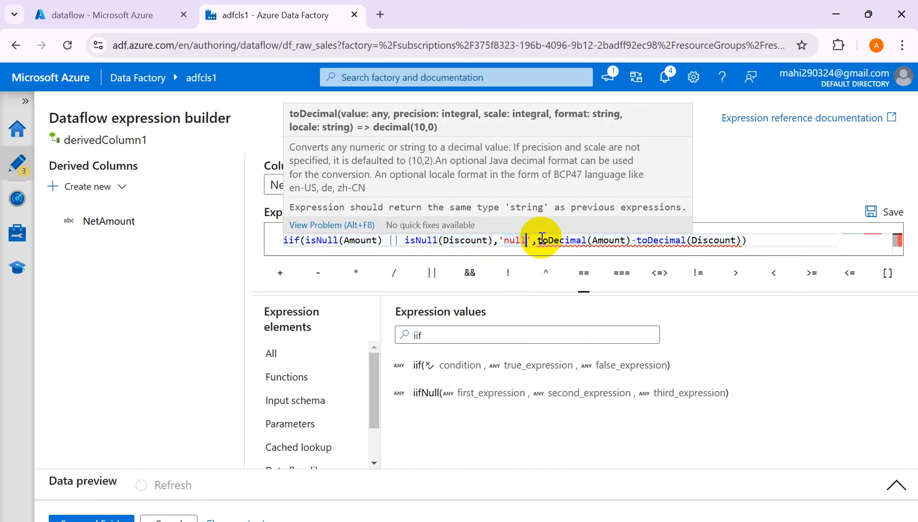
key("BackSpace")
key("BackSpace")
key("BackSpace")
key("BackSpace")
key("BackSpace")
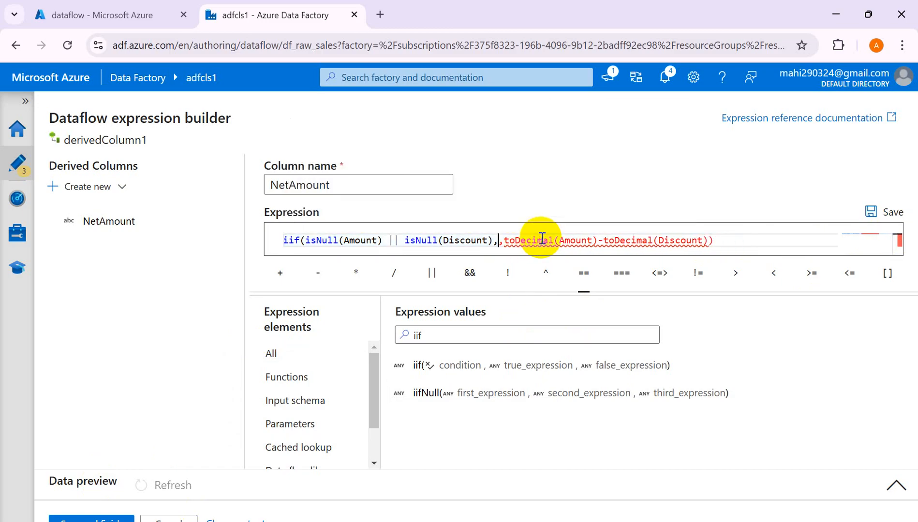
type("null")
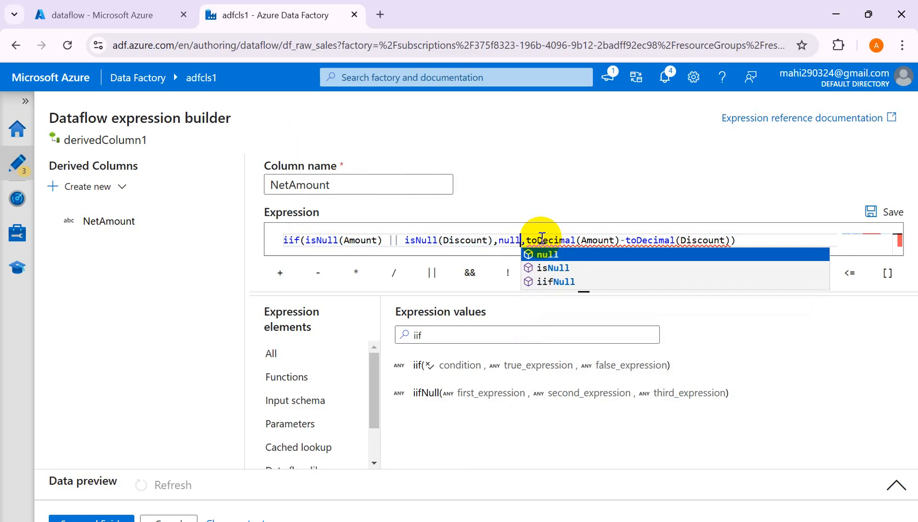
key("Return")
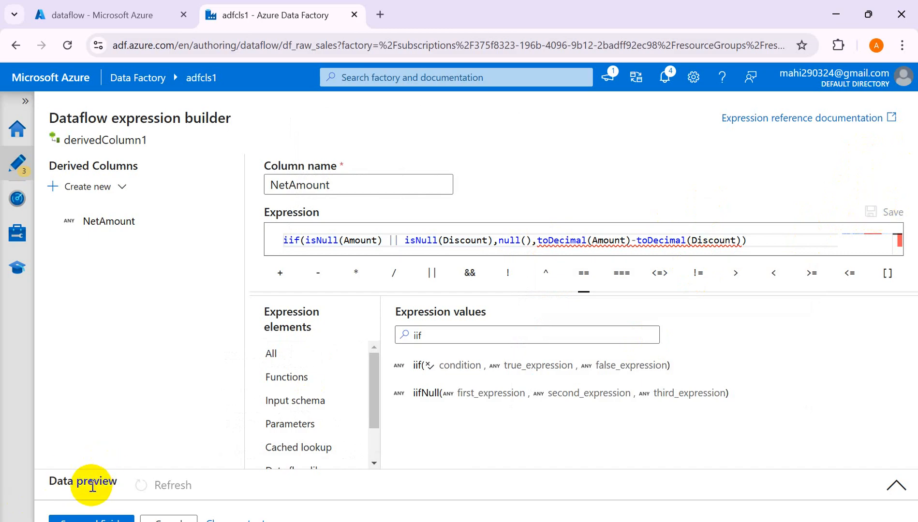
Step: Show the error details for the toDecimal subtraction in the NetAmount expression and read the message
left_click(618, 243)
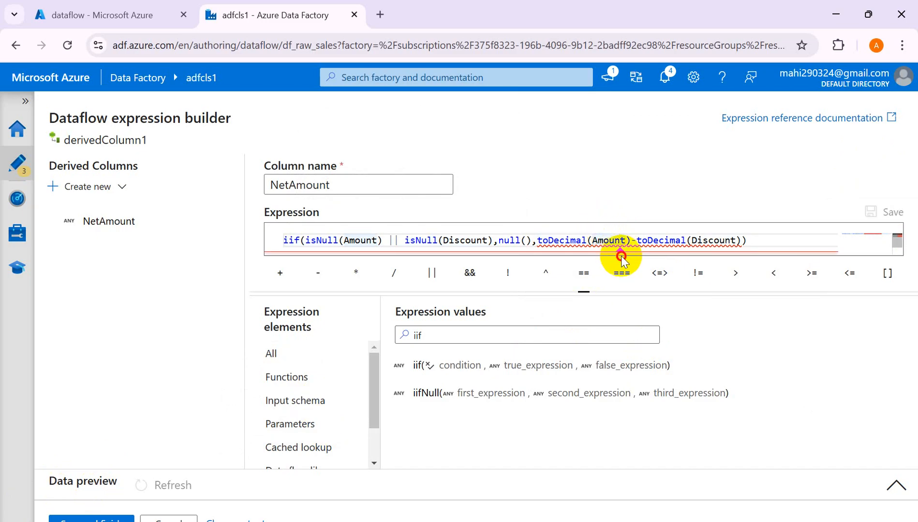
left_click_drag(621, 256, 619, 316)
left_click(653, 227)
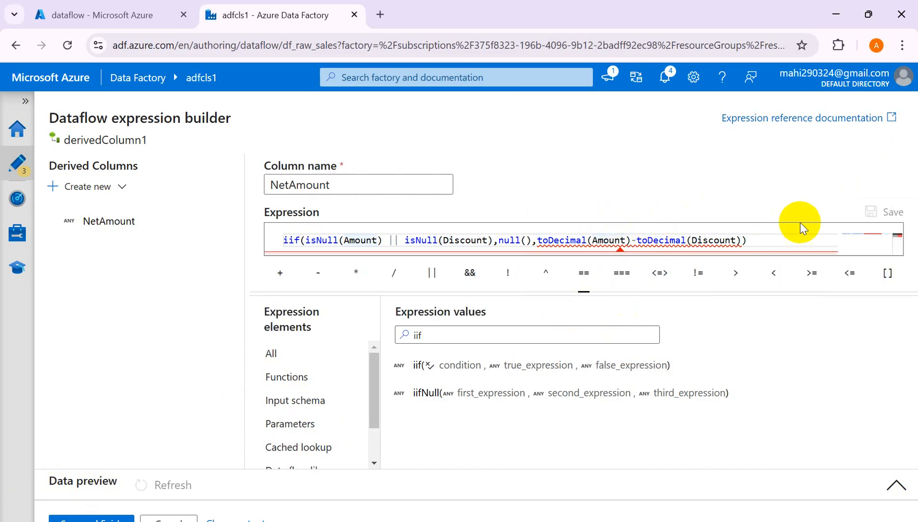
left_click(896, 248)
left_click_drag(895, 247, 900, 248)
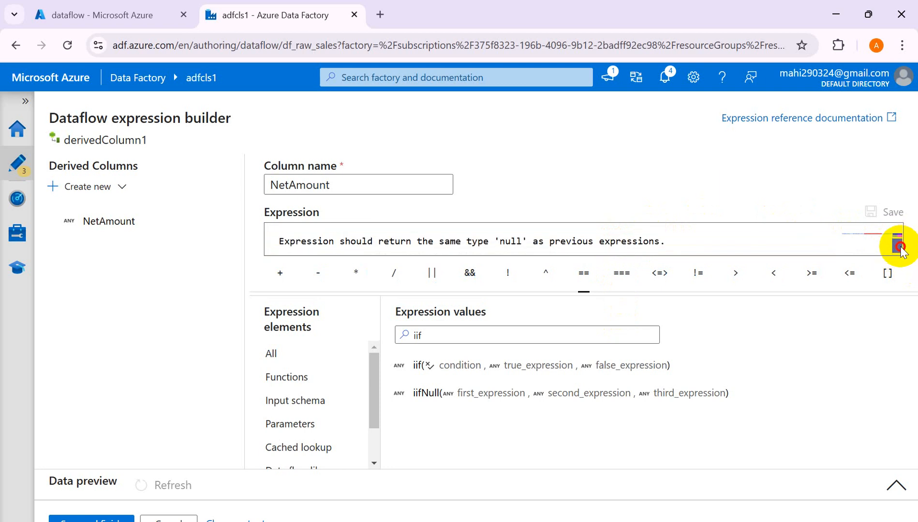
left_click_drag(900, 247, 900, 247)
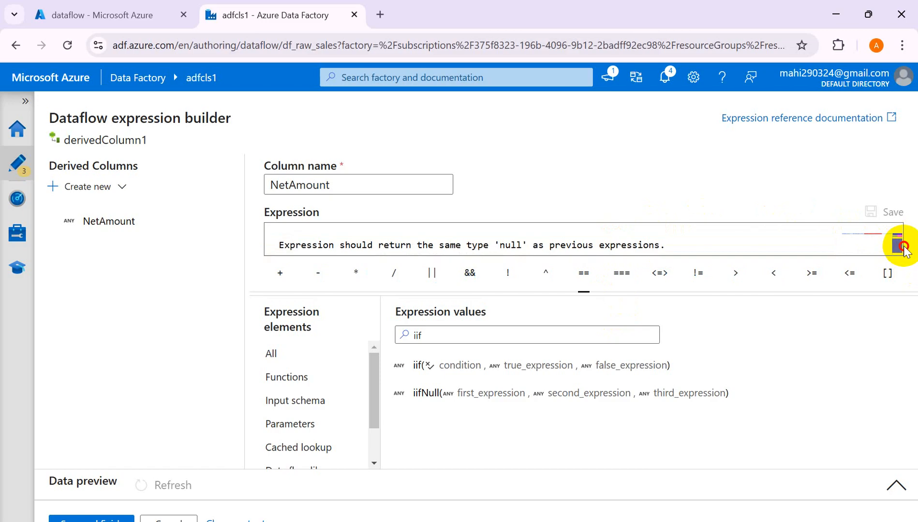
Step: Return to the iif expression and examine its toDecimal(Amount)-toDecimal(Discount) part
left_click_drag(900, 247, 907, 240)
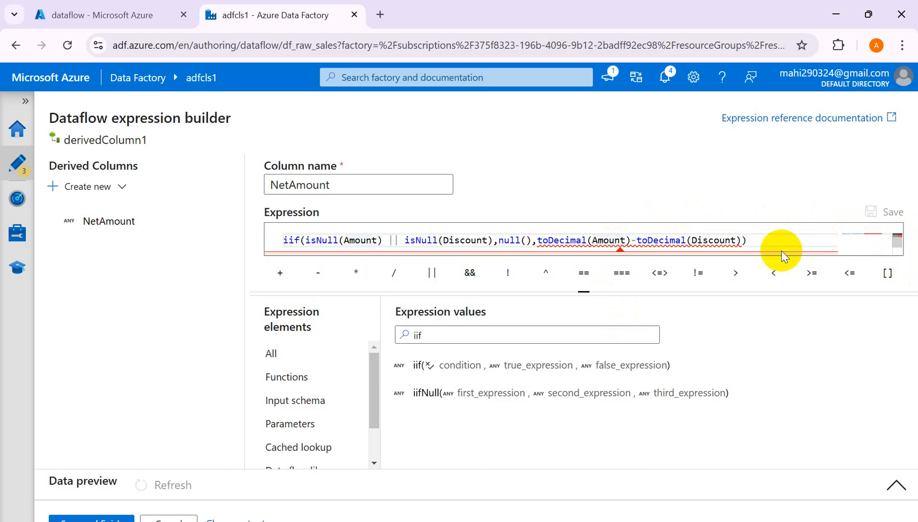
left_click(620, 240)
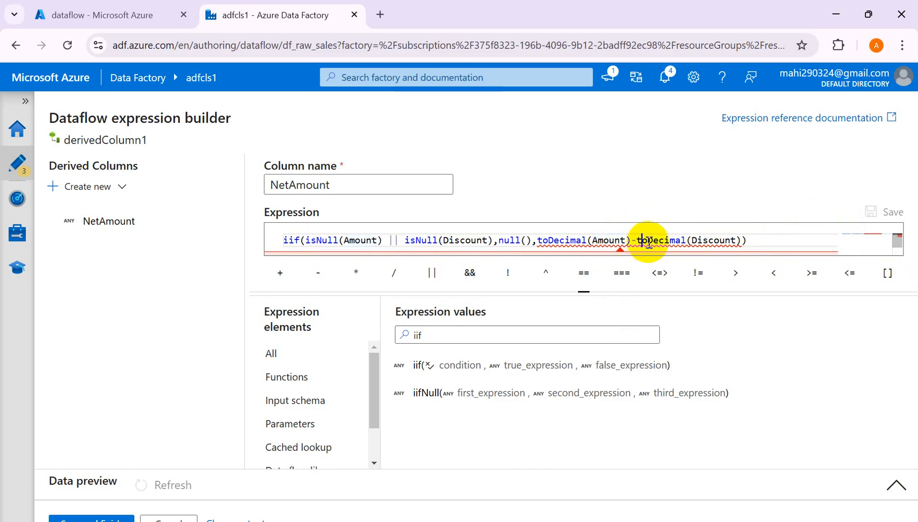
left_click(682, 246)
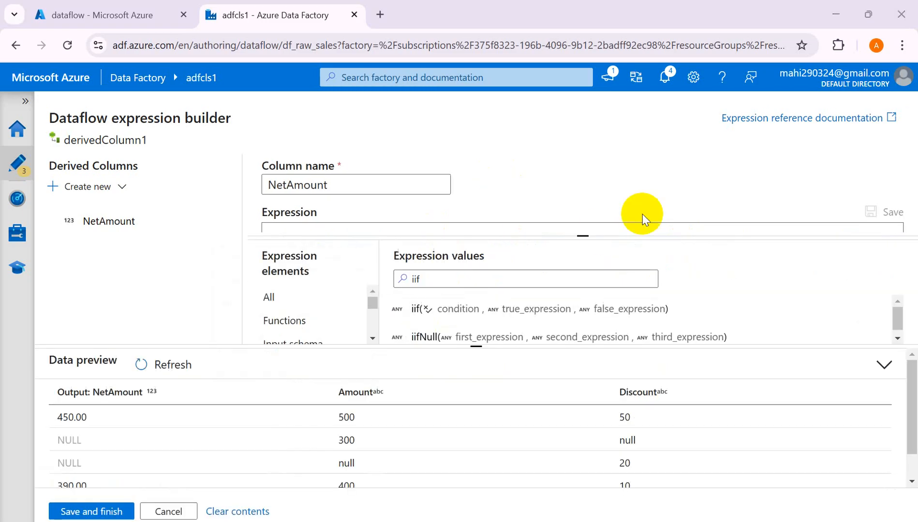
Step: Clear the iif filter from the expression values and save the NetAmount expression to finish editing it
left_click_drag(441, 276, 285, 283)
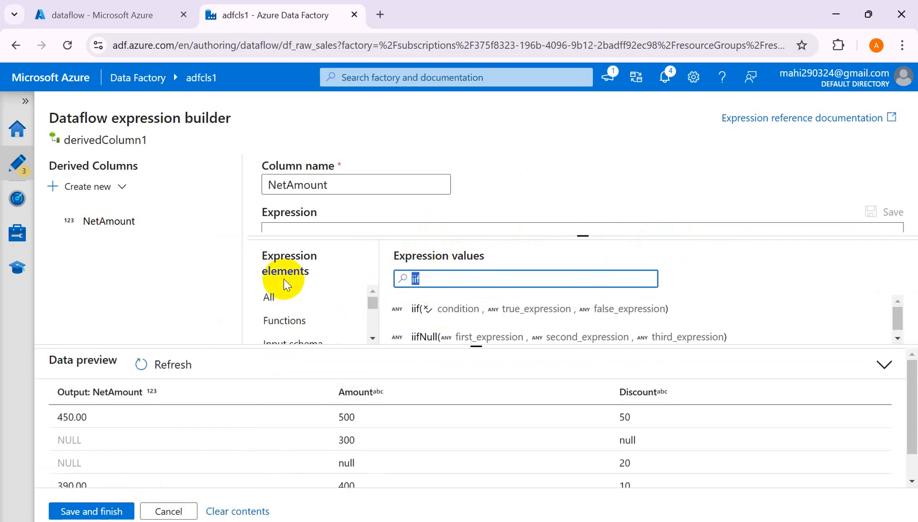
key("BackSpace")
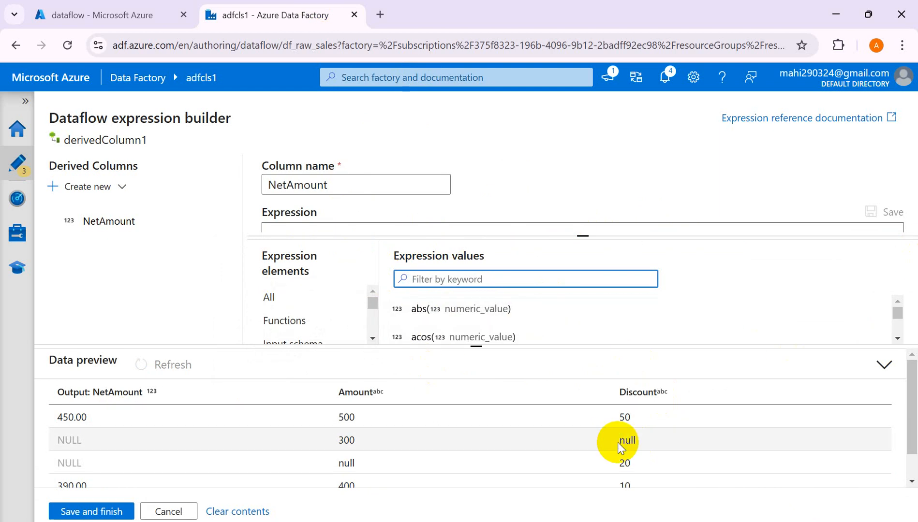
left_click(120, 12)
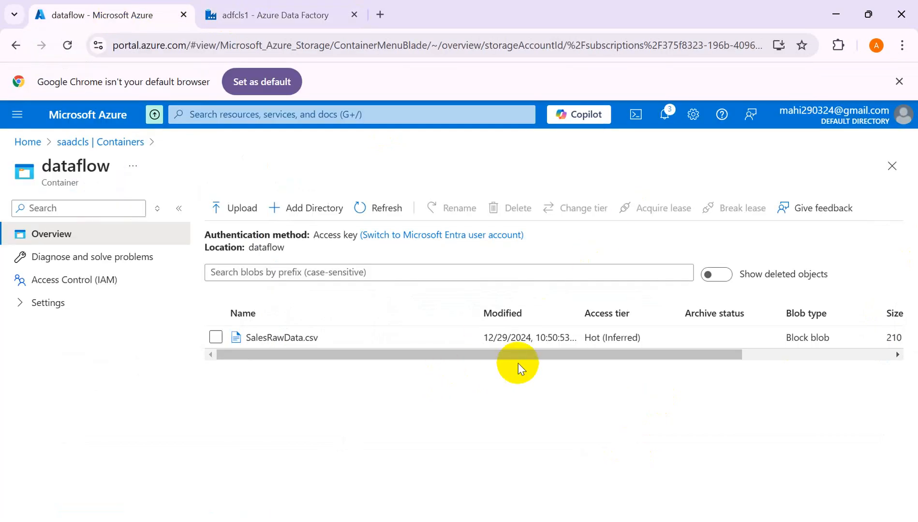
left_click(273, 12)
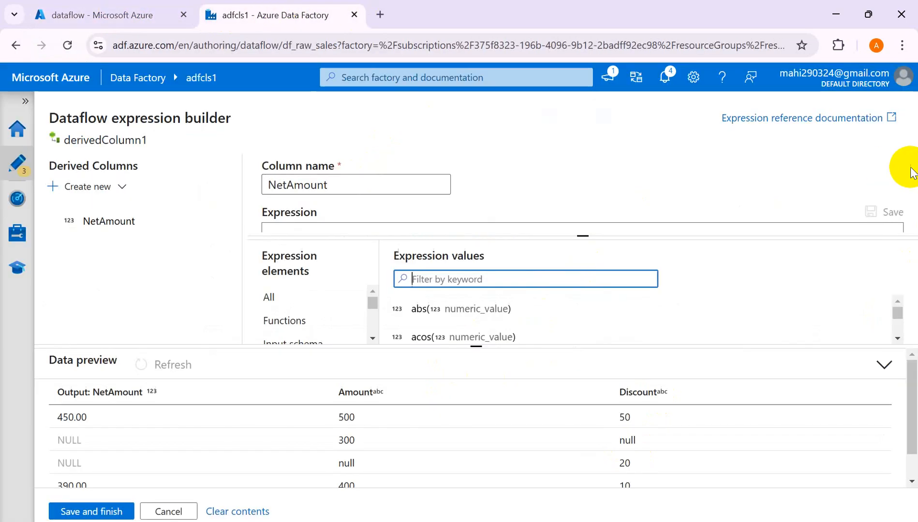
left_click(97, 513)
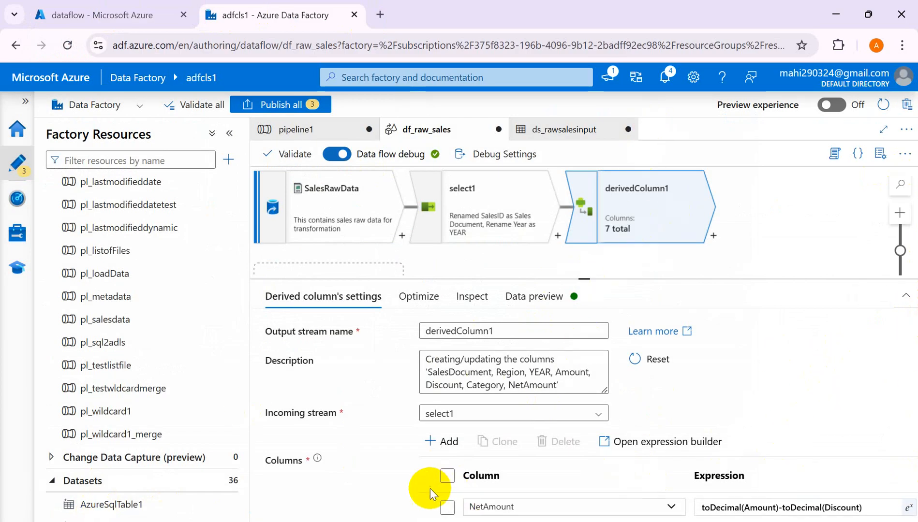
Step: Add another column to the derivedColumn1 transformation
left_click(439, 441)
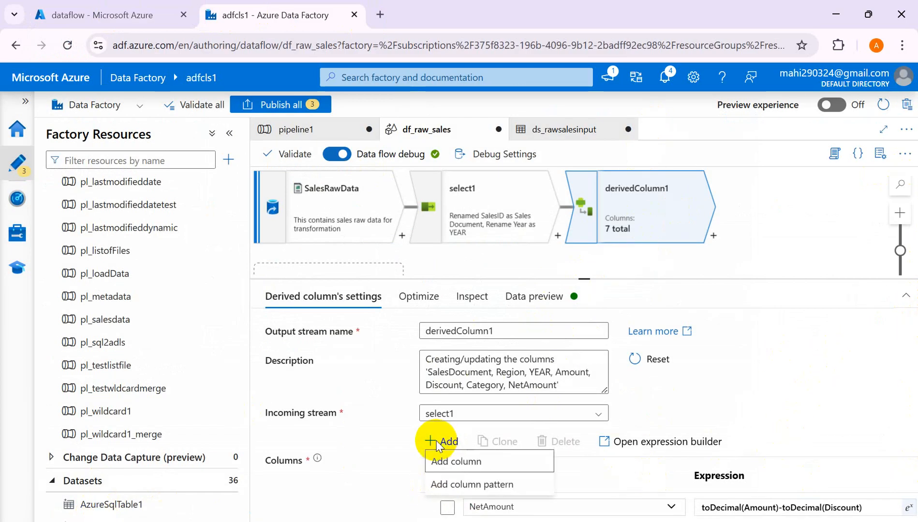
left_click(455, 462)
left_click_drag(914, 425, 909, 498)
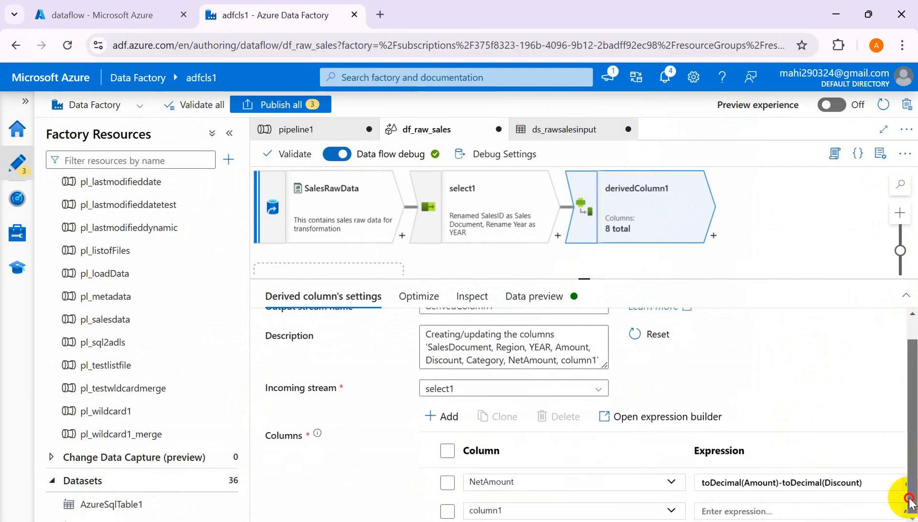
Step: Copy the name DiscountRate from Document5 in Word and use it to replace the new column's name
left_click(554, 512)
mouse_move(553, 521)
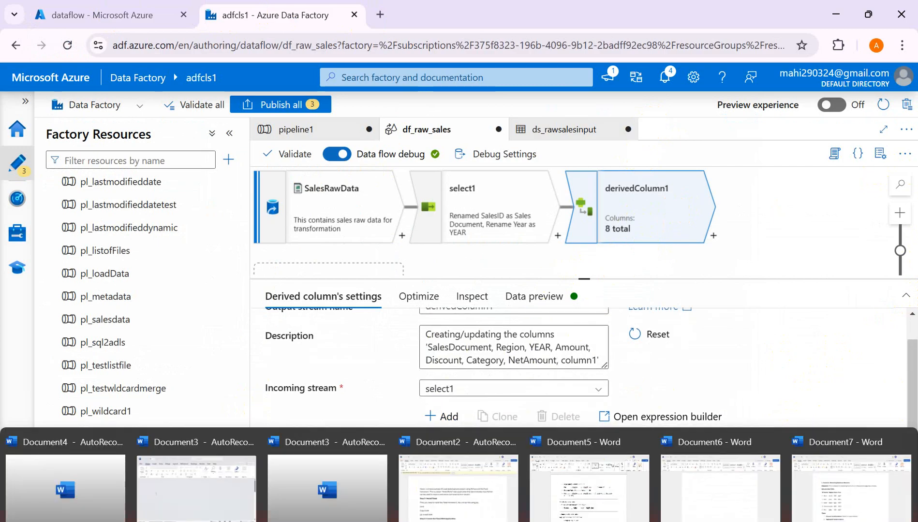
left_click(578, 487)
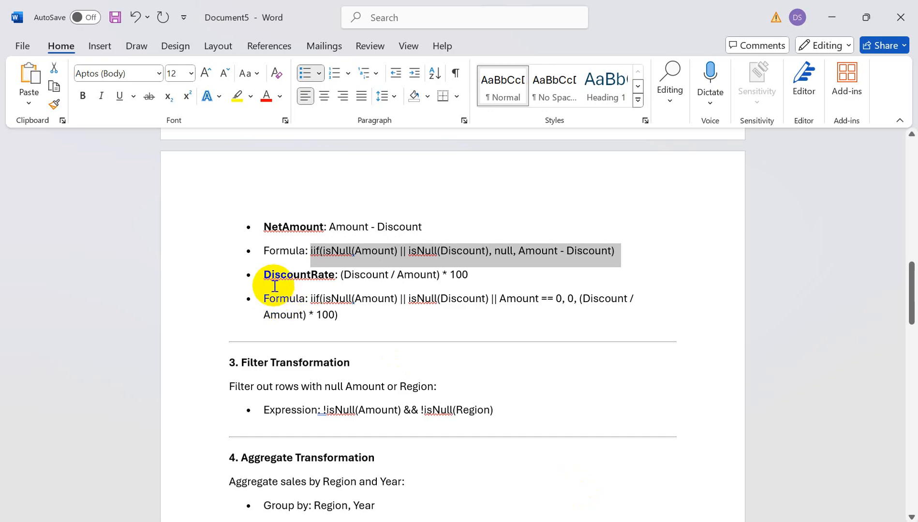
left_click_drag(266, 276, 334, 274)
key("ctrl+c")
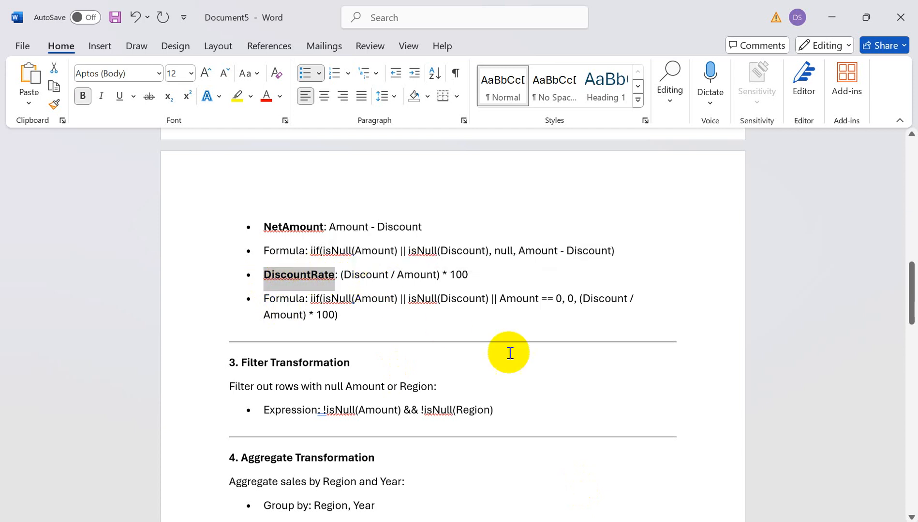
key("alt+Tab")
left_click(520, 511)
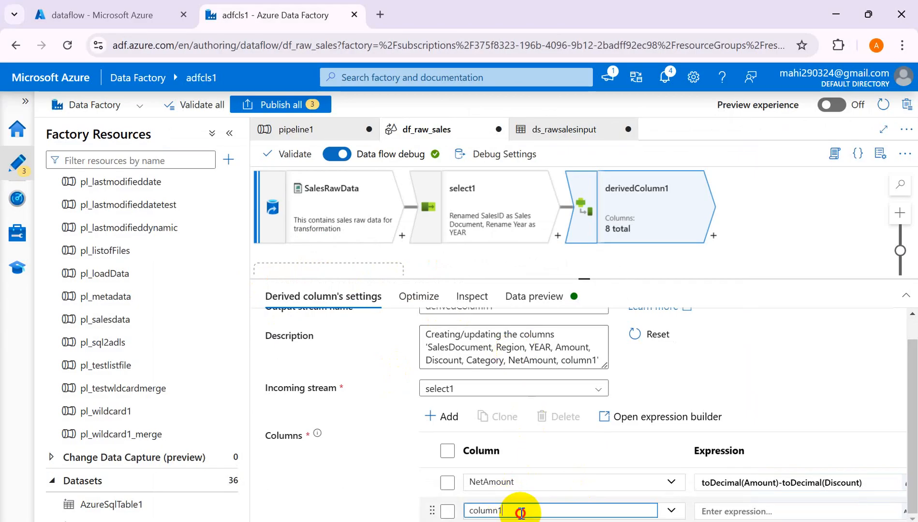
key("ctrl+a")
key("ctrl+v")
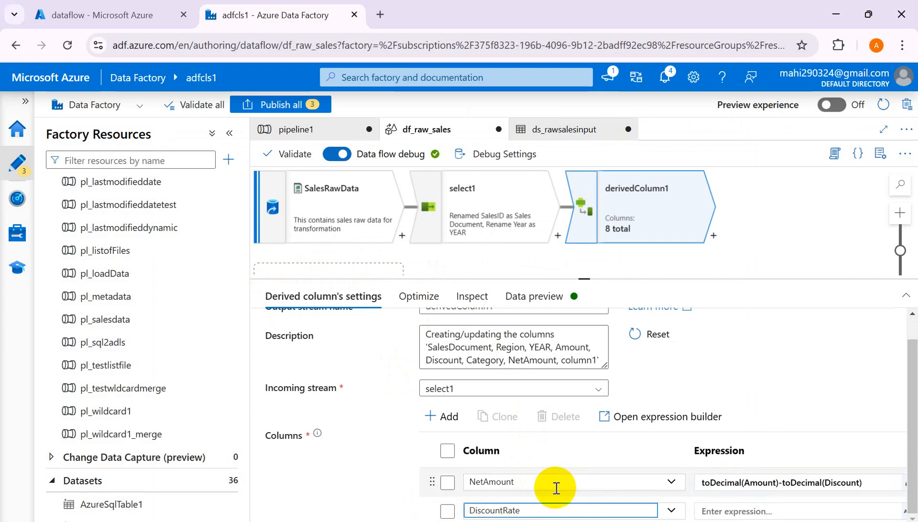
Step: Check the DiscountRate formula in Word and open the expression builder for the DiscountRate column
left_click(721, 512)
key("alt+Tab")
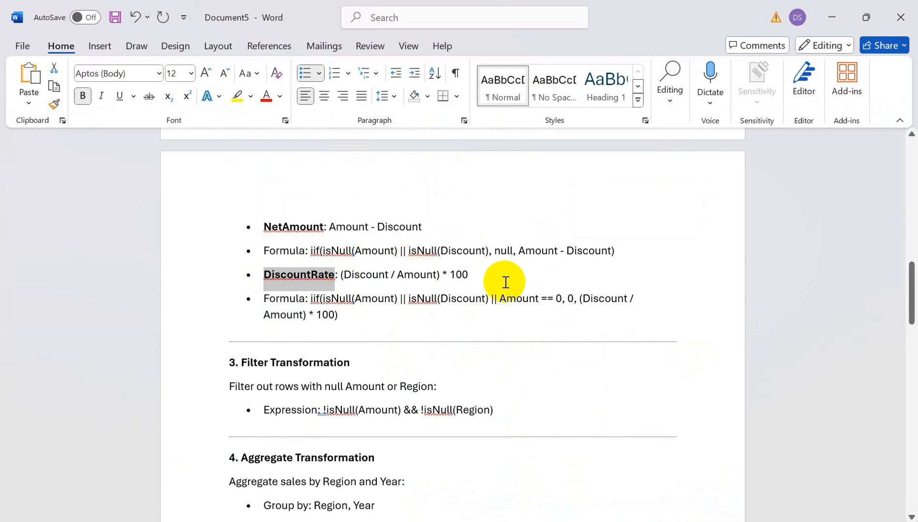
key("alt+Tab")
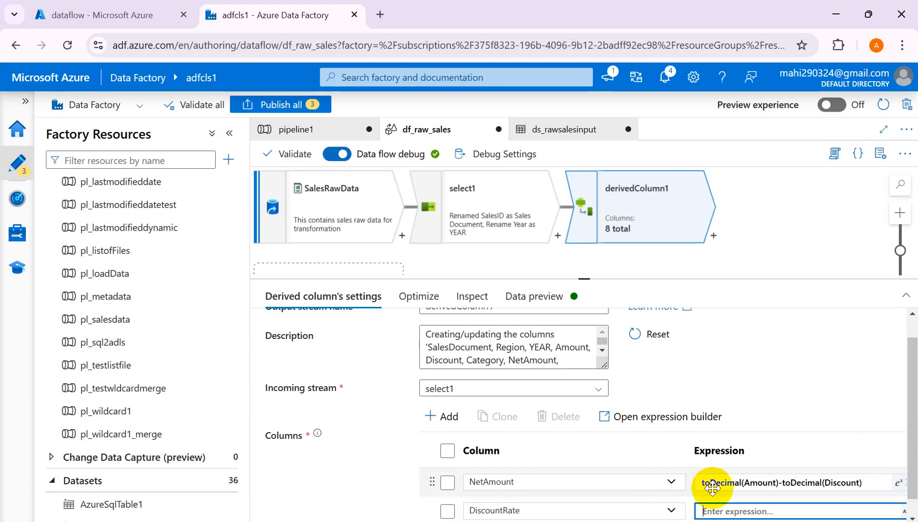
left_click(754, 512)
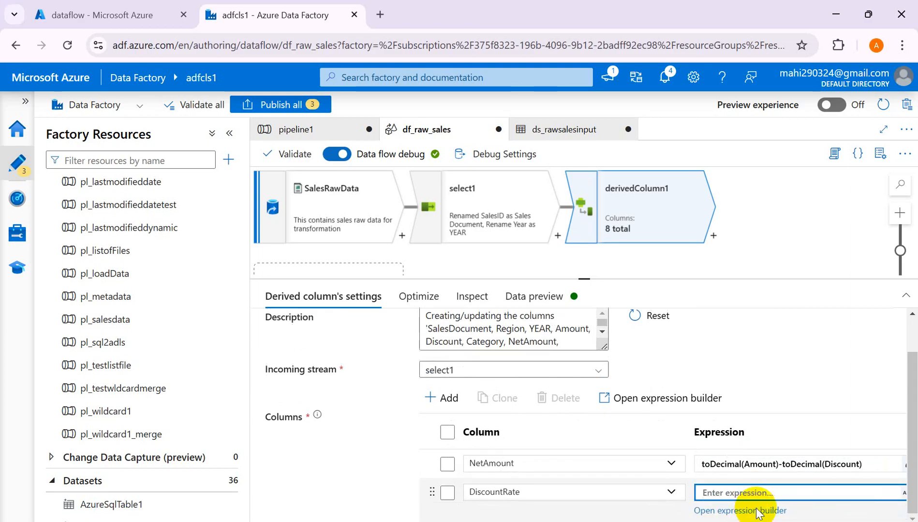
left_click(757, 511)
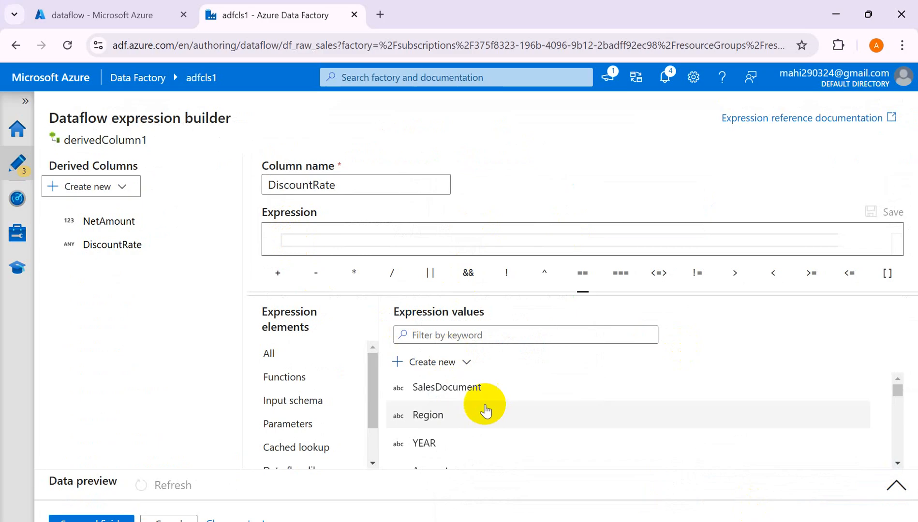
Step: Enter Discount/Amount as the expression of the DiscountRate column
left_click(896, 462)
left_click(897, 463)
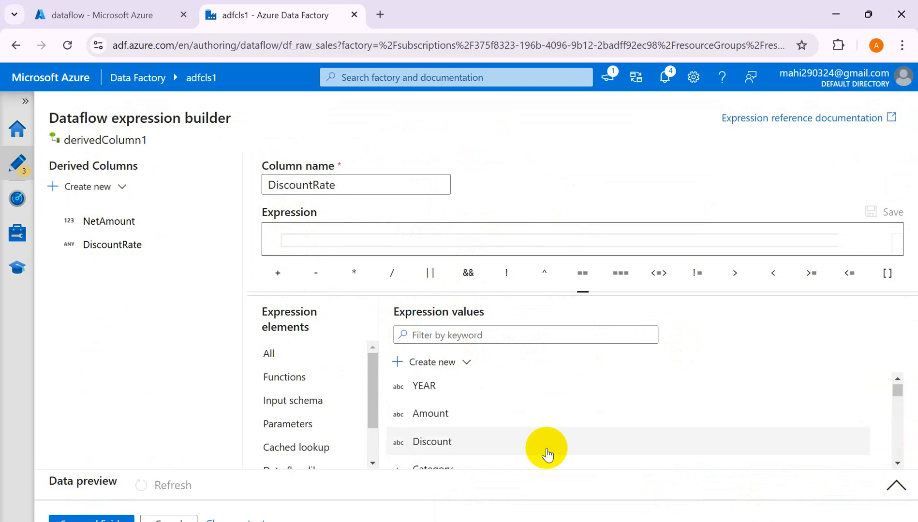
left_click(437, 443)
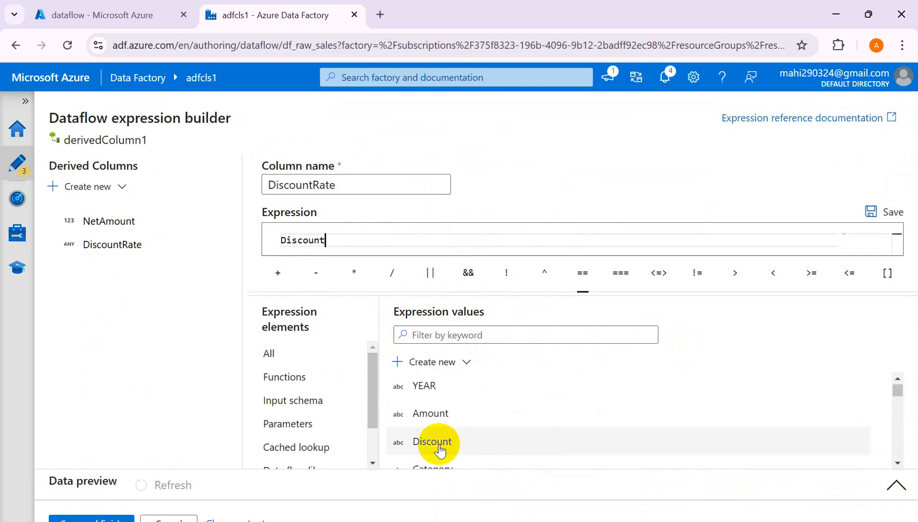
left_click(392, 273)
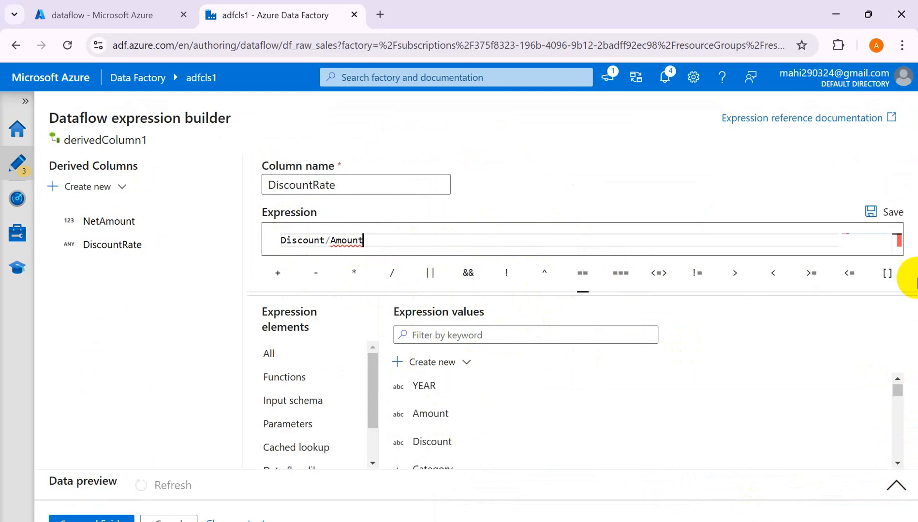
Step: Enclose Discount/Amount in parentheses and multiply it by 100 in the DiscountRate expression
type(")")
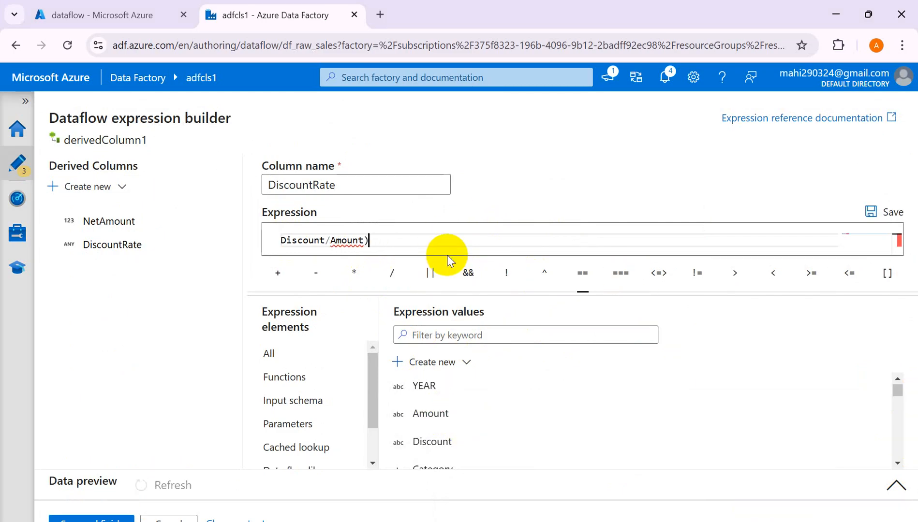
key("Left")
key("Left")
key("Left")
key("Left")
key("Left")
key("Left")
key("Left")
key("Left")
key("Left")
key("Left")
key("Left")
key("Left")
key("Left")
key("Left")
key("Left")
key("Left")
type("(")
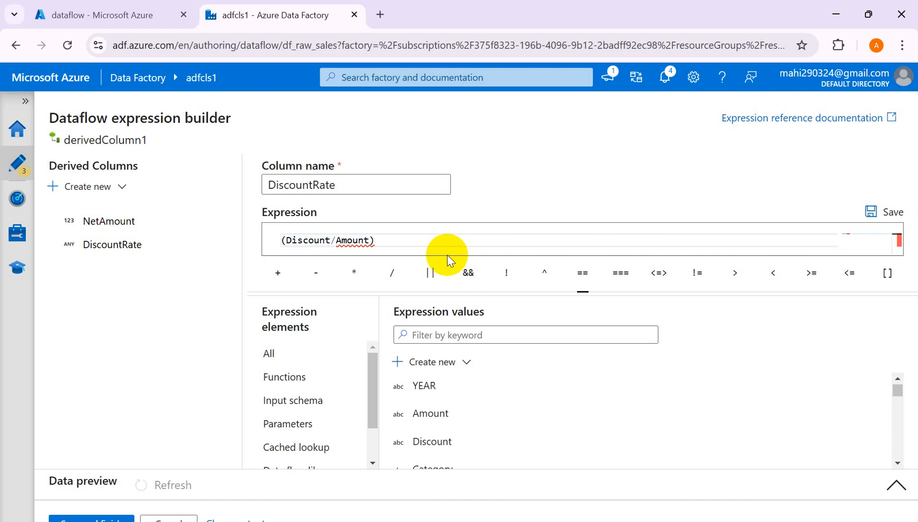
left_click(404, 241)
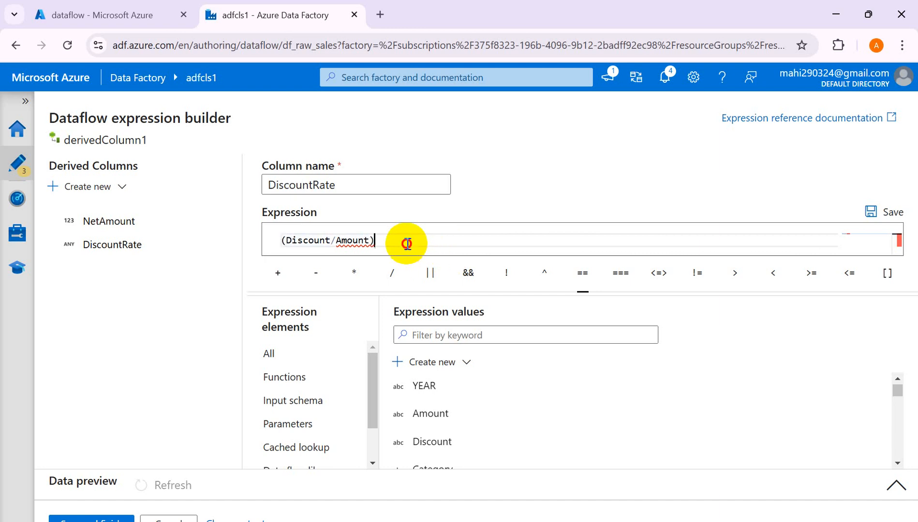
left_click(355, 274)
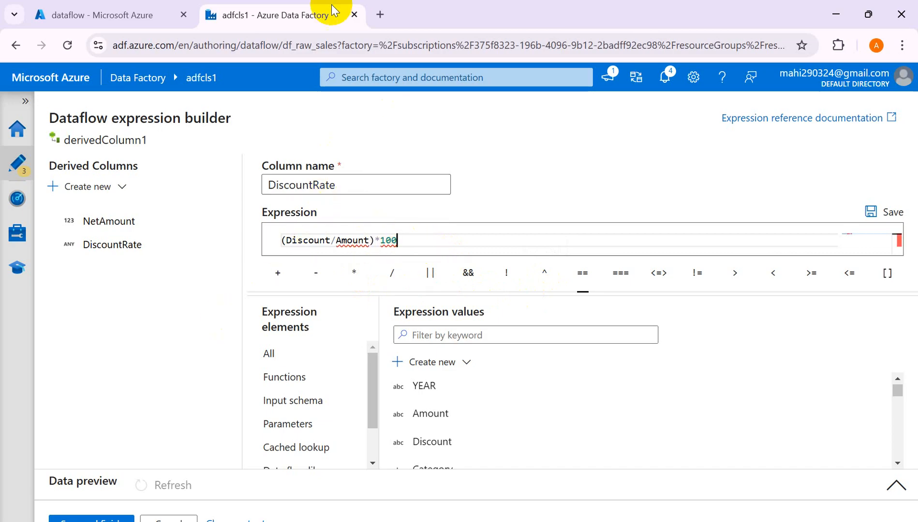
Step: Compare the DiscountRate definition with its iif formula in Document5 in Word, then return to the expression builder
mouse_move(606, 521)
mouse_move(635, 521)
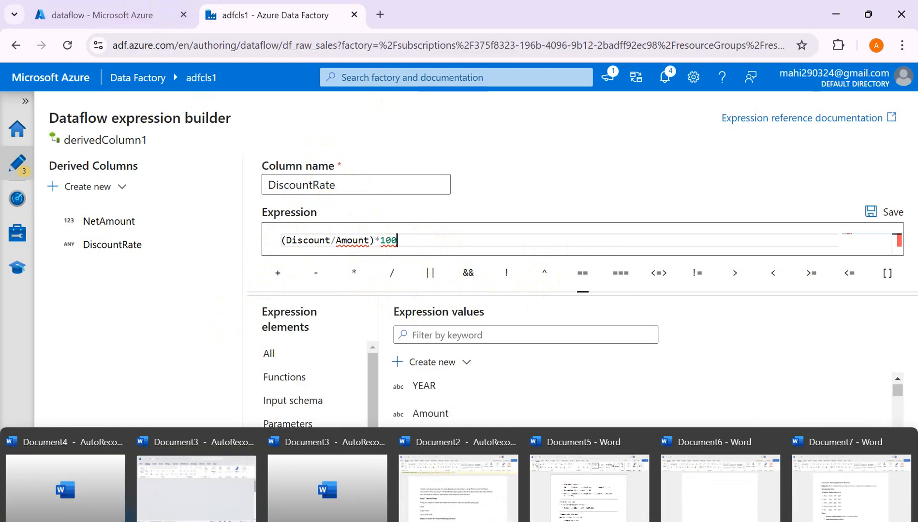
left_click(569, 504)
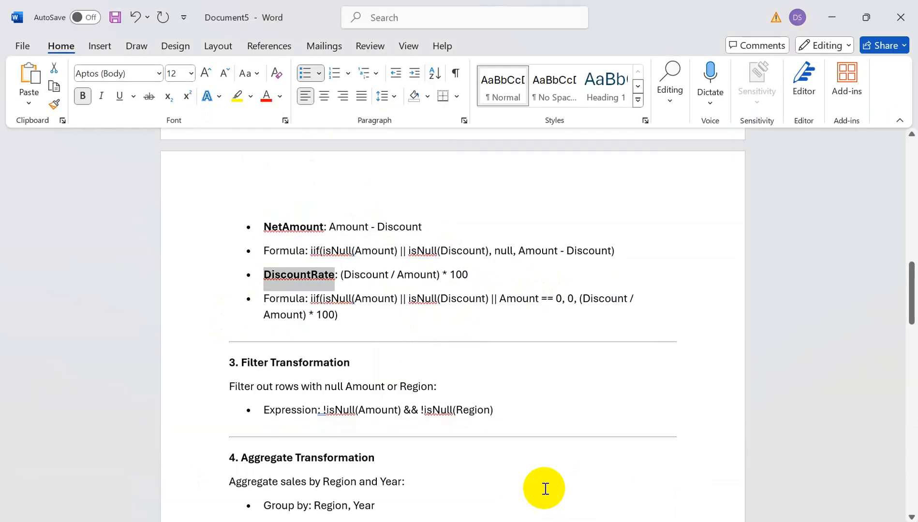
left_click_drag(467, 275, 287, 278)
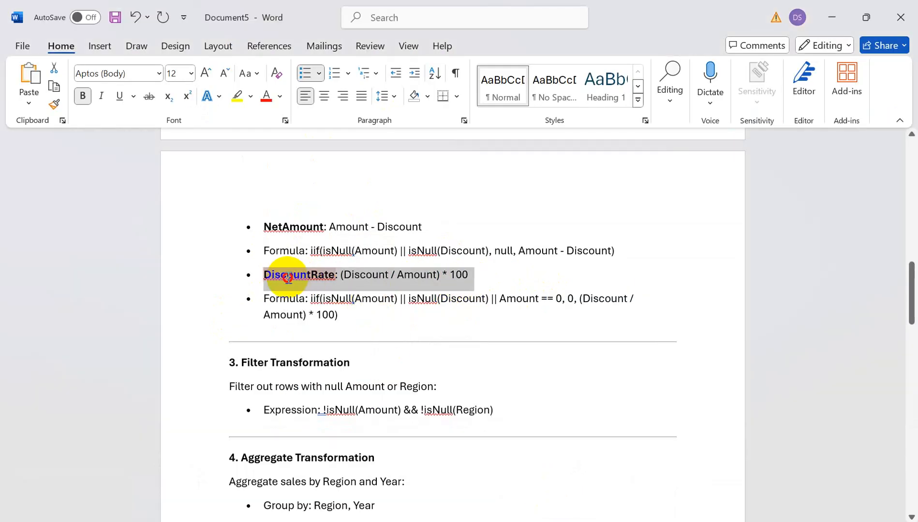
left_click(557, 319)
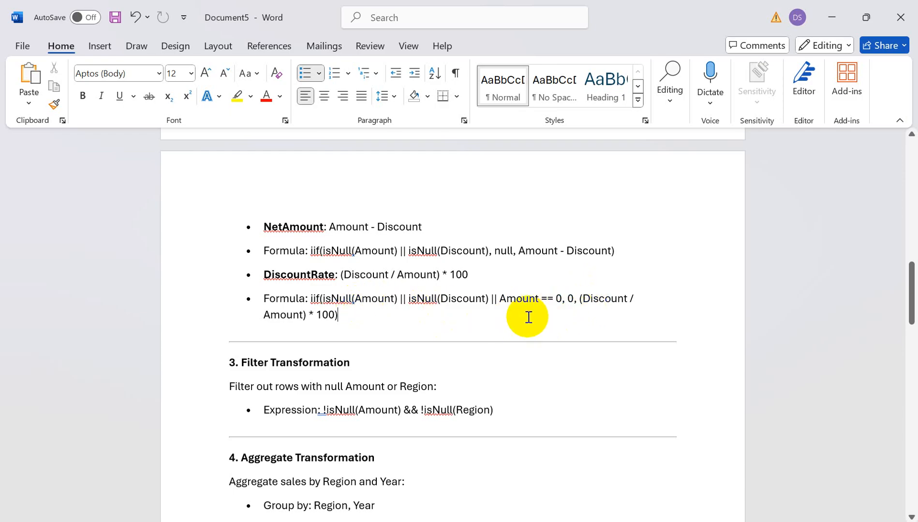
left_click_drag(310, 299, 344, 313)
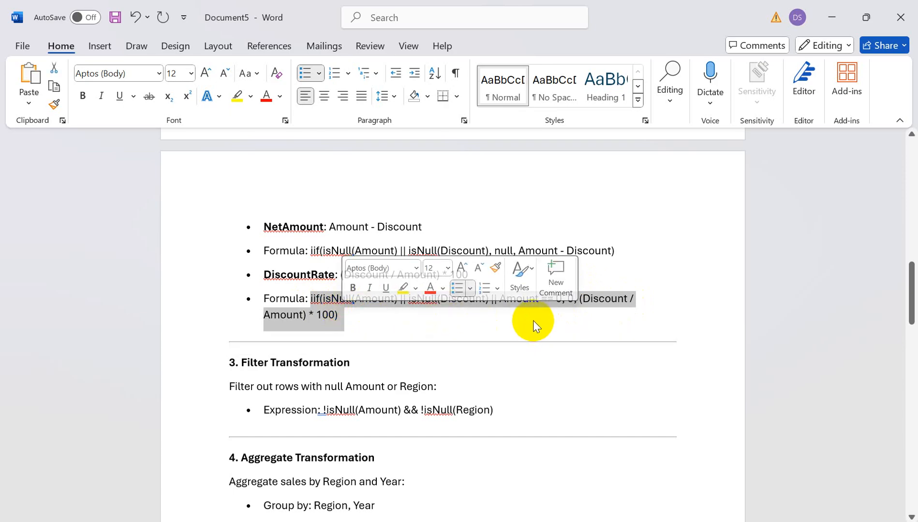
key("alt+Tab")
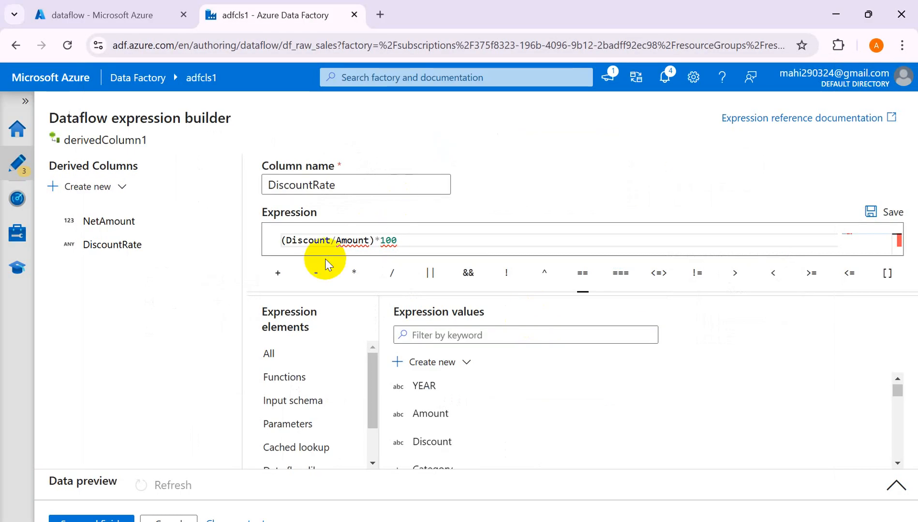
left_click_drag(269, 240, 347, 240)
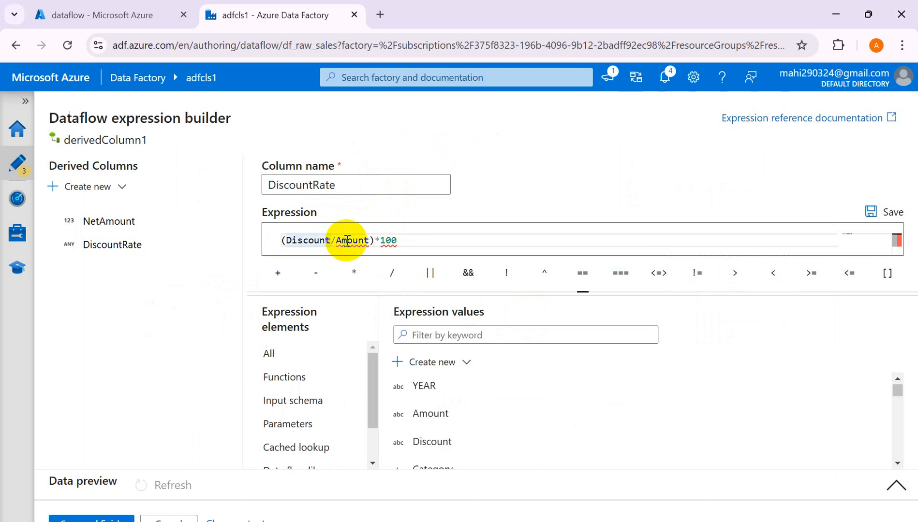
mouse_move(348, 241)
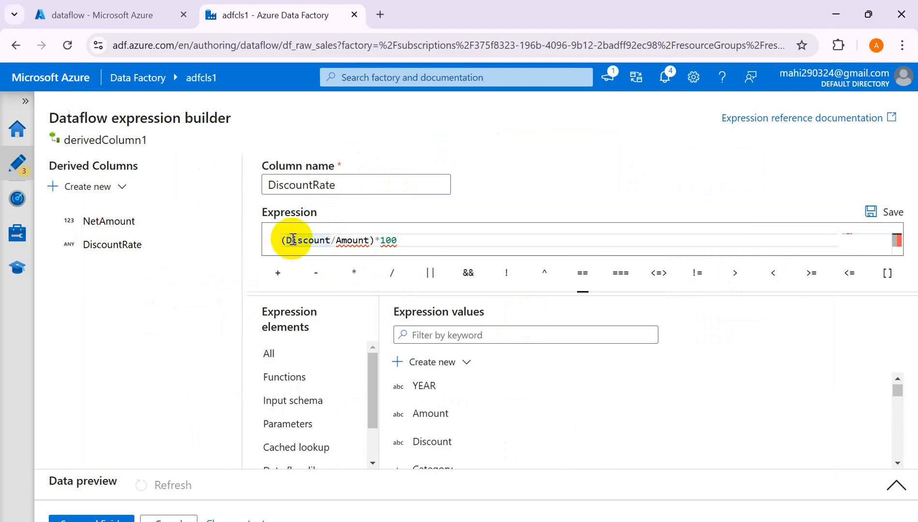
left_click(471, 340)
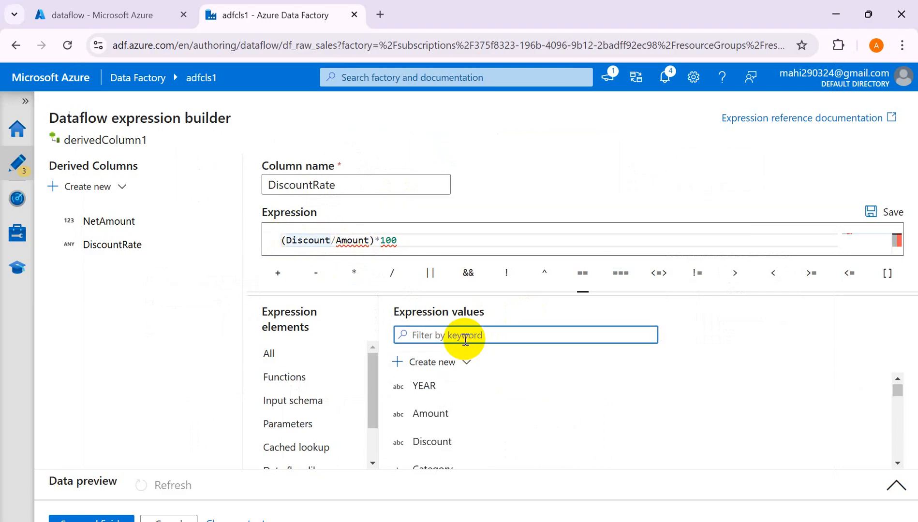
left_click(653, 250)
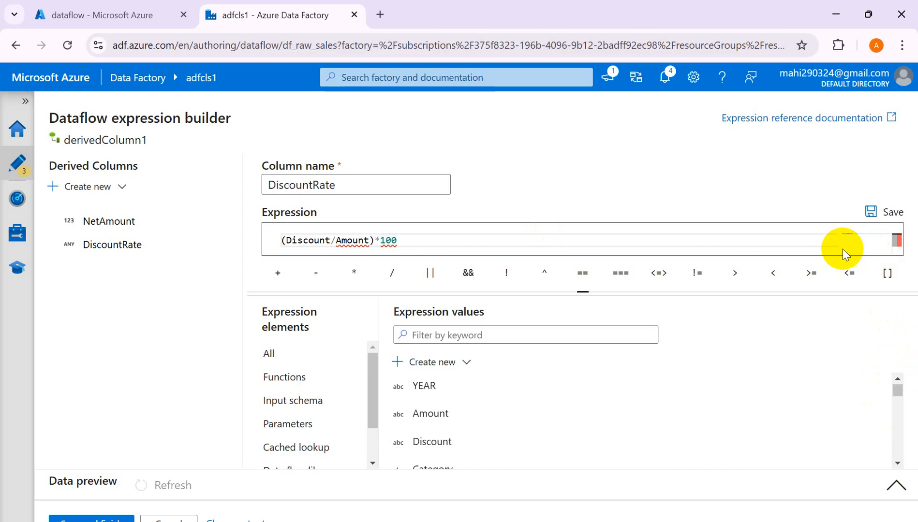
left_click(566, 255)
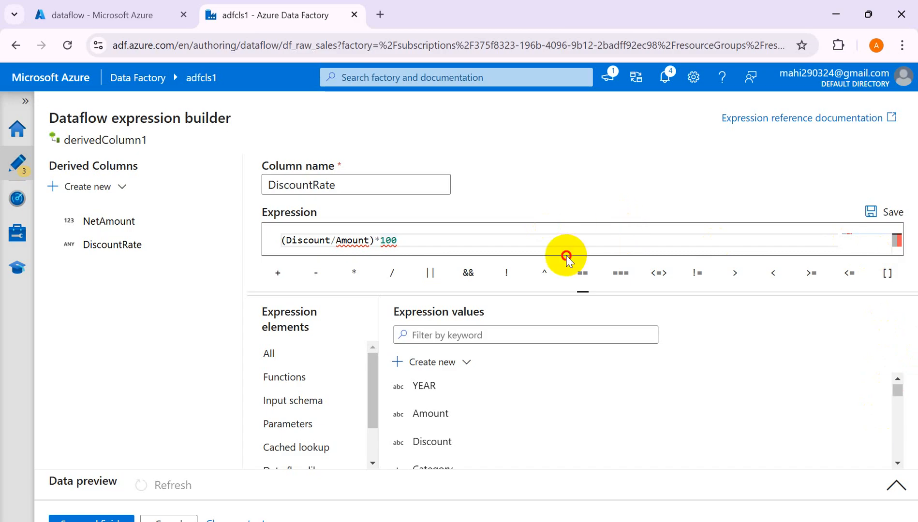
left_click_drag(585, 293, 580, 396)
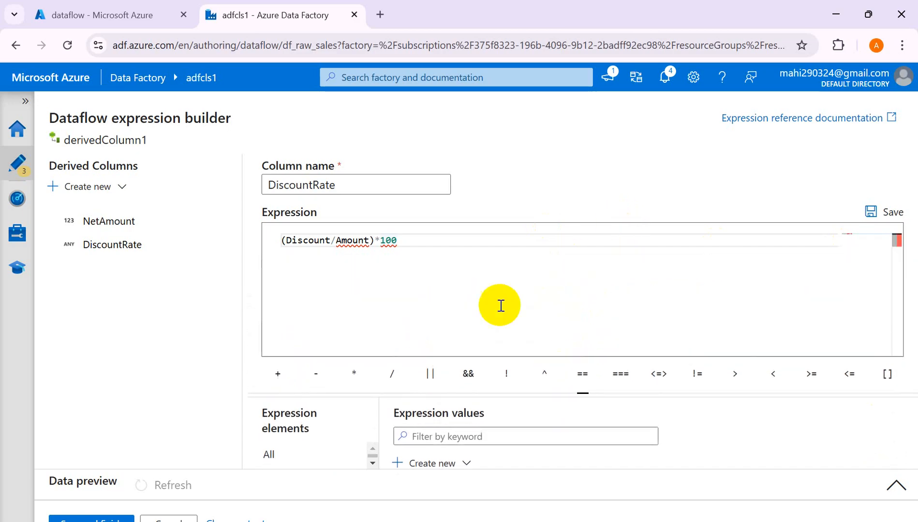
double_click(350, 240)
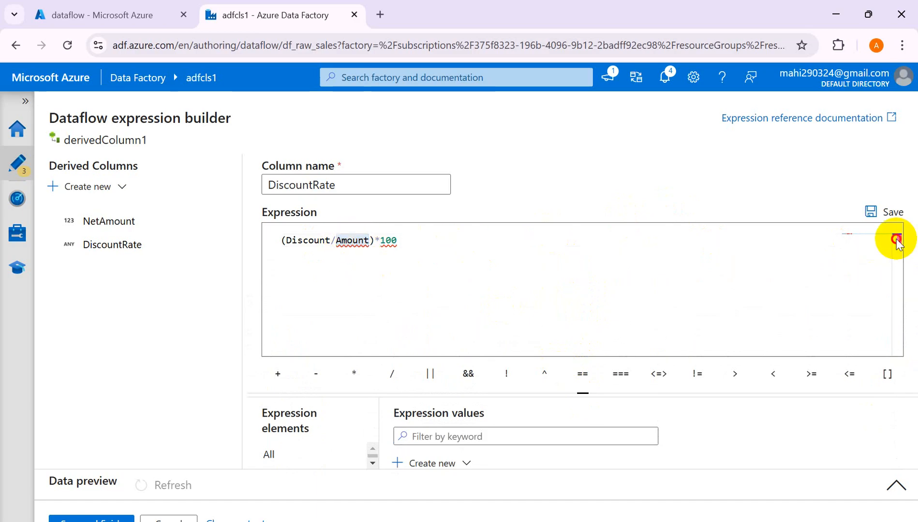
left_click(286, 241)
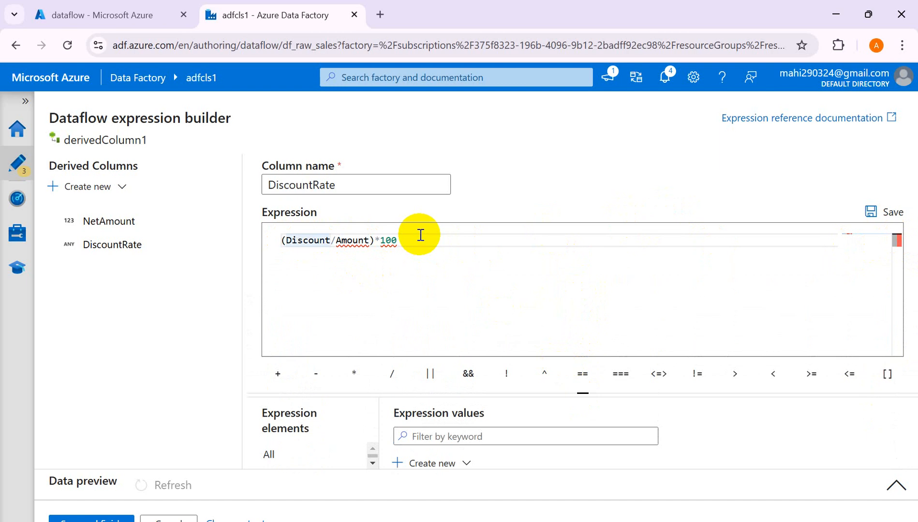
type("to")
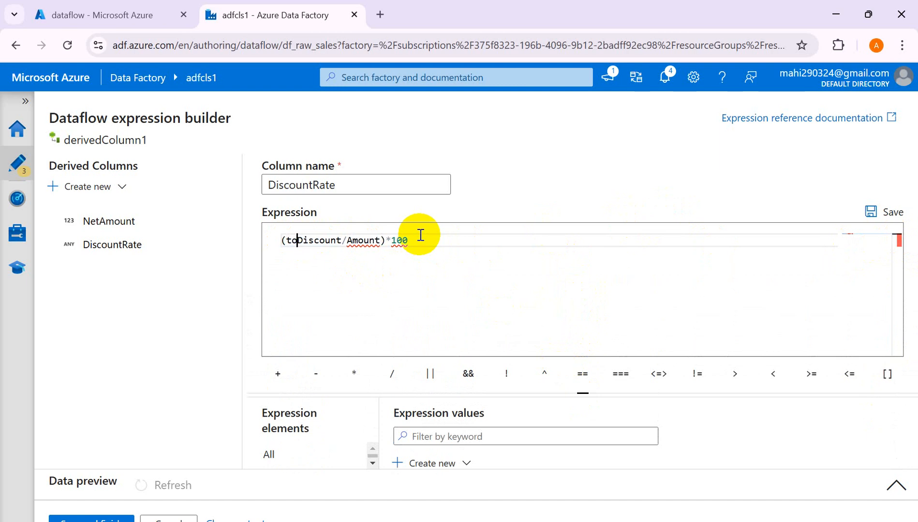
type("(")
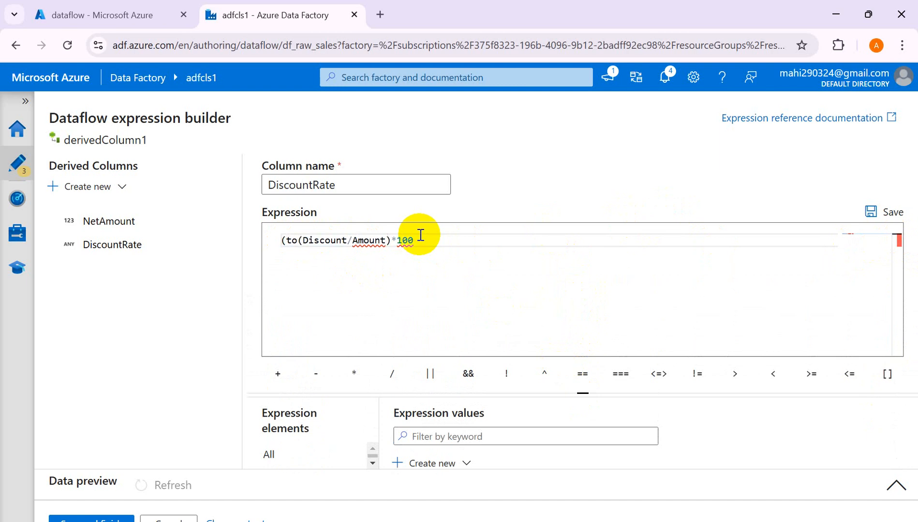
key("BackSpace")
type("deci")
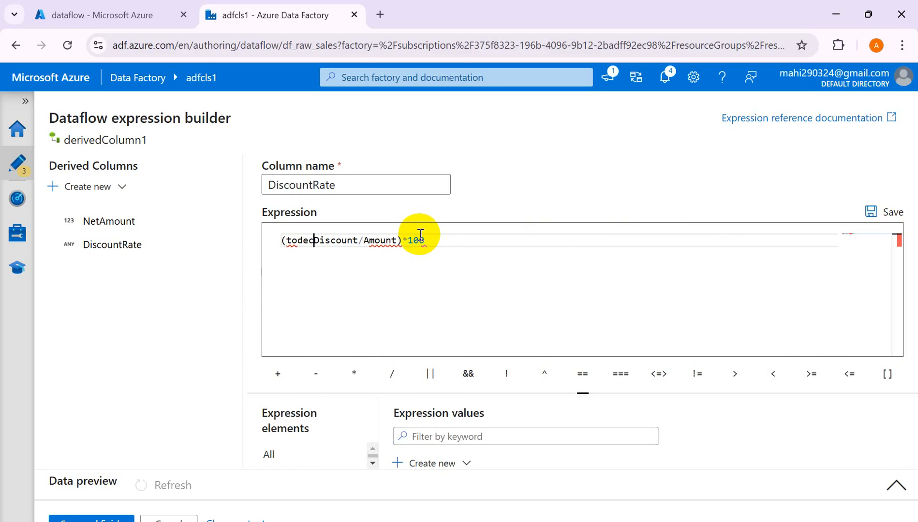
key("BackSpace")
key("BackSpace")
key("BackSpace")
key("BackSpace")
key("BackSpace")
key("BackSpace")
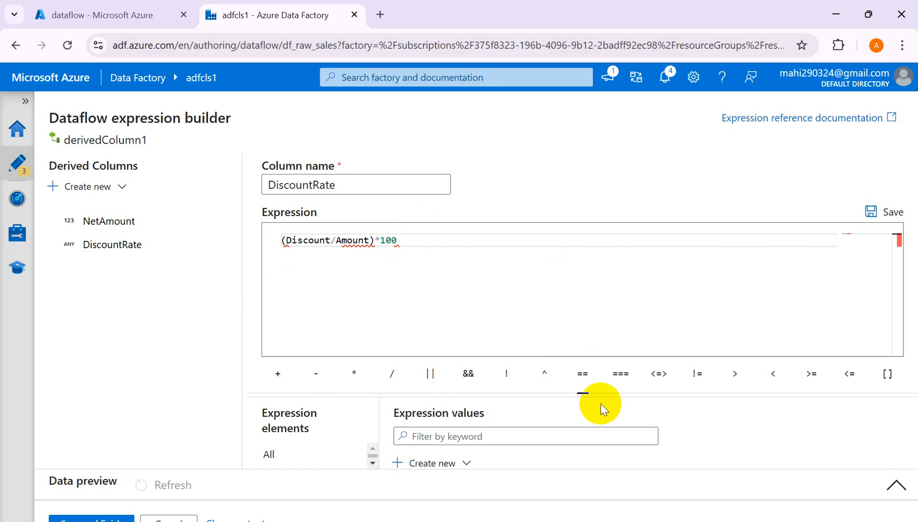
Step: Filter the expression functions by "tode" and wrap Discount in toDecimal() in the DiscountRate expression
left_click_drag(588, 394, 588, 287)
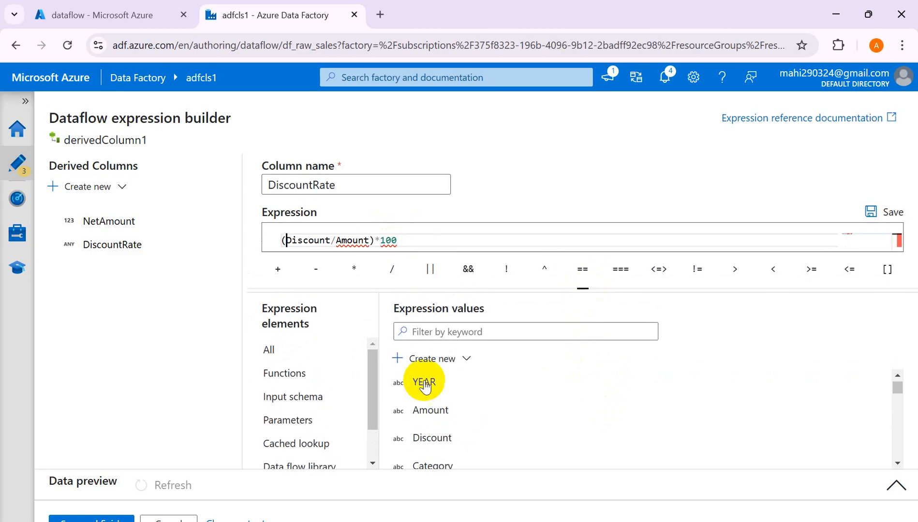
left_click(304, 381)
left_click(471, 332)
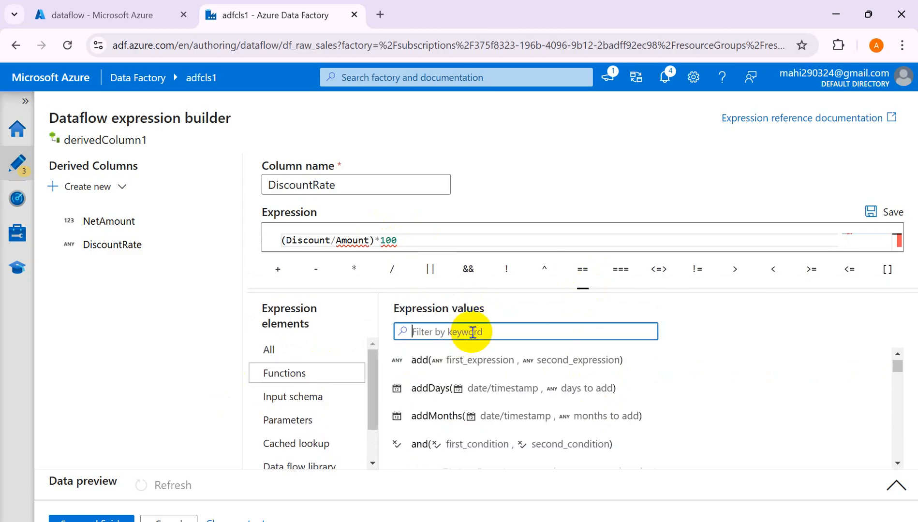
type("to")
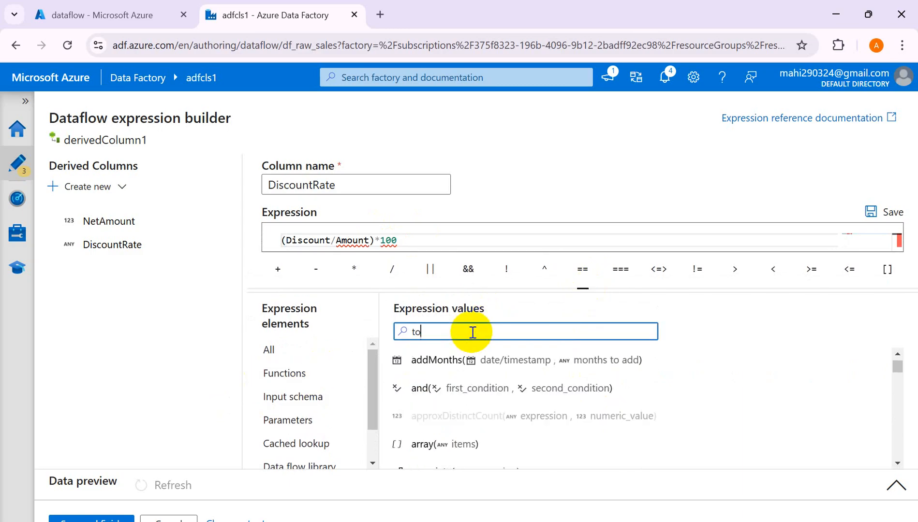
type("de")
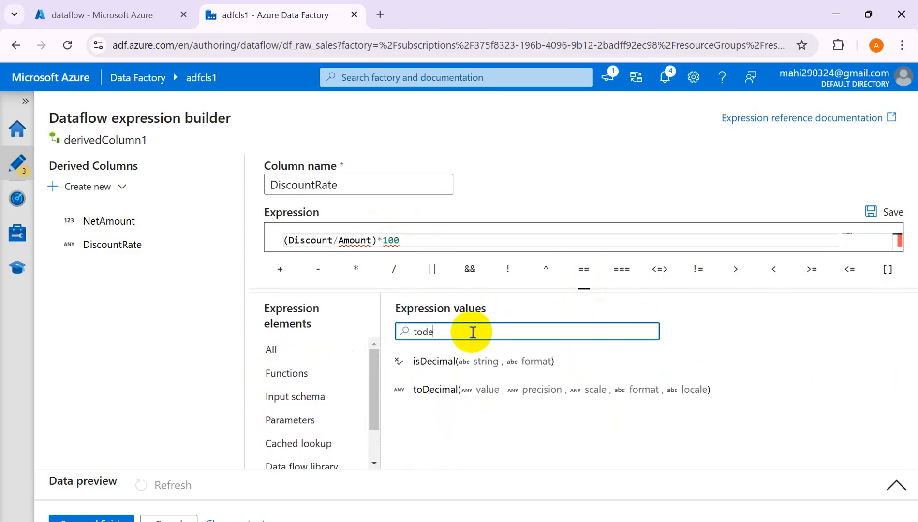
left_click(294, 240)
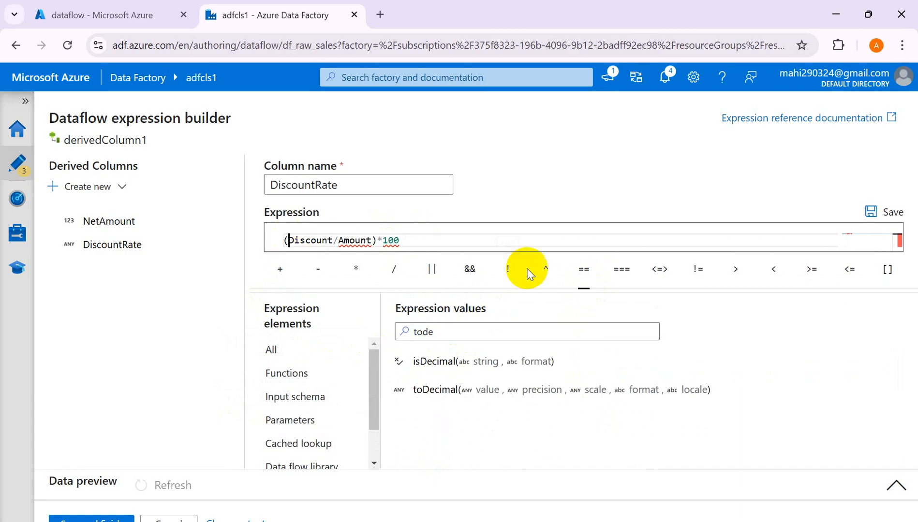
left_click(460, 402)
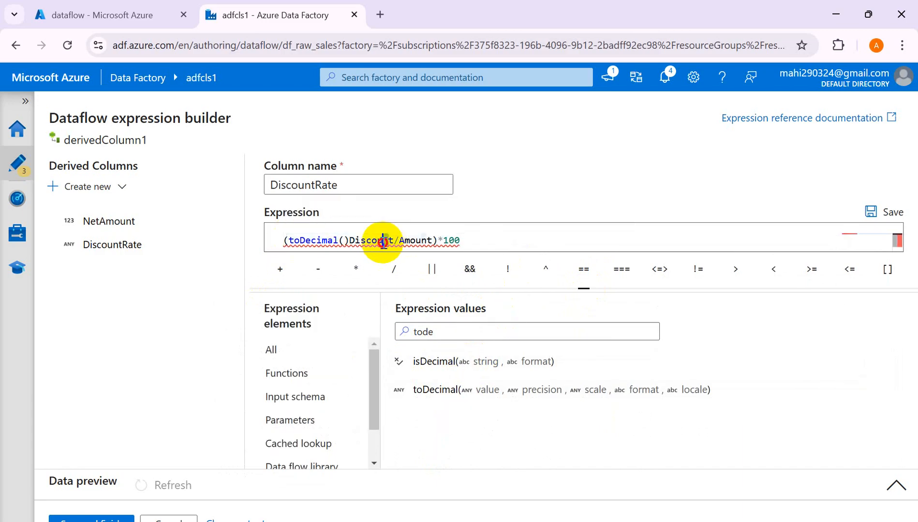
left_click_drag(387, 240, 342, 244)
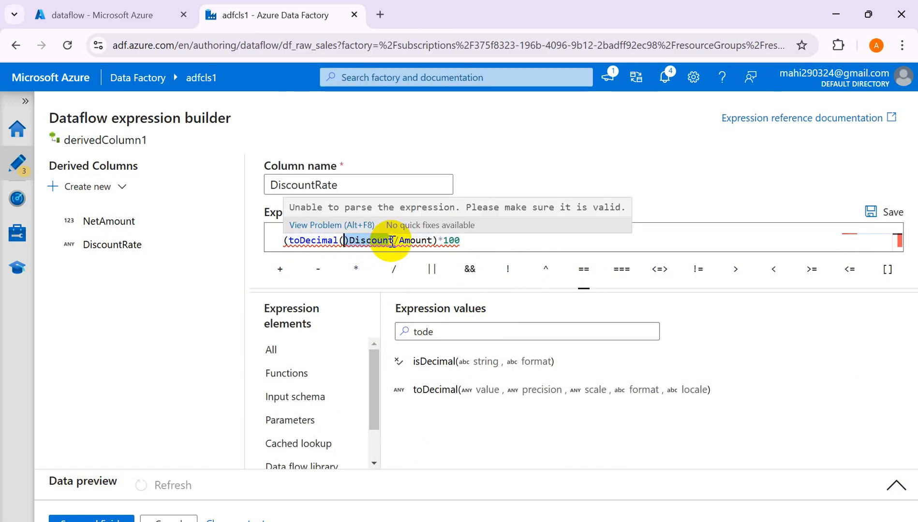
left_click_drag(392, 241, 339, 241)
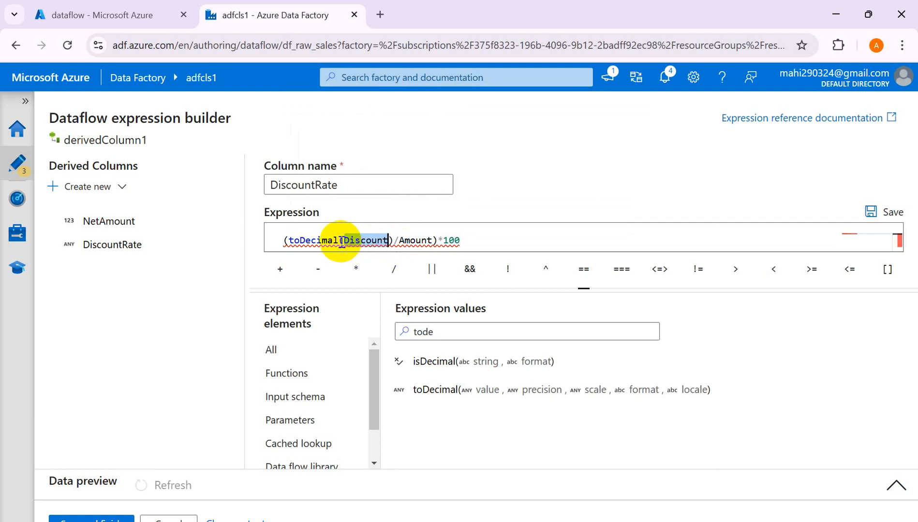
Step: Wrap Amount in toDecimal() so the expression reads (toDecimal(Discount)/toDecimal(Amount))*100, and save it
left_click(402, 240)
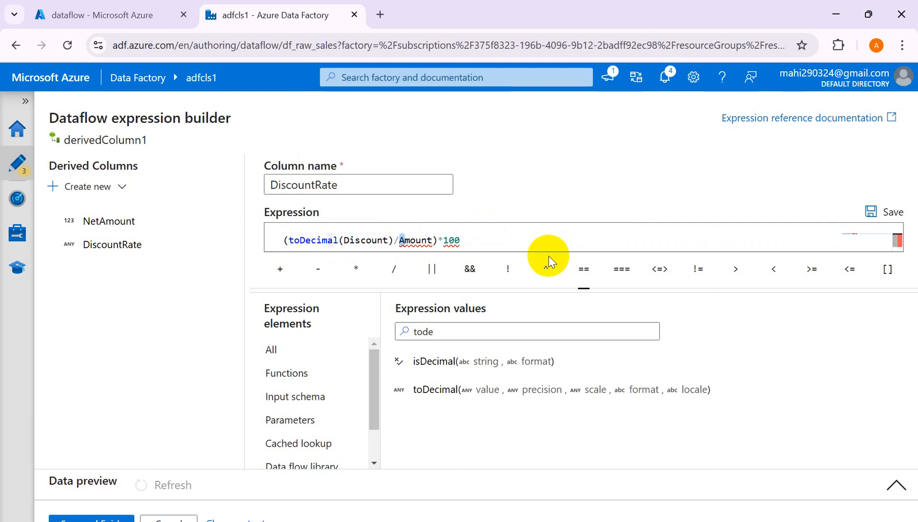
type("to")
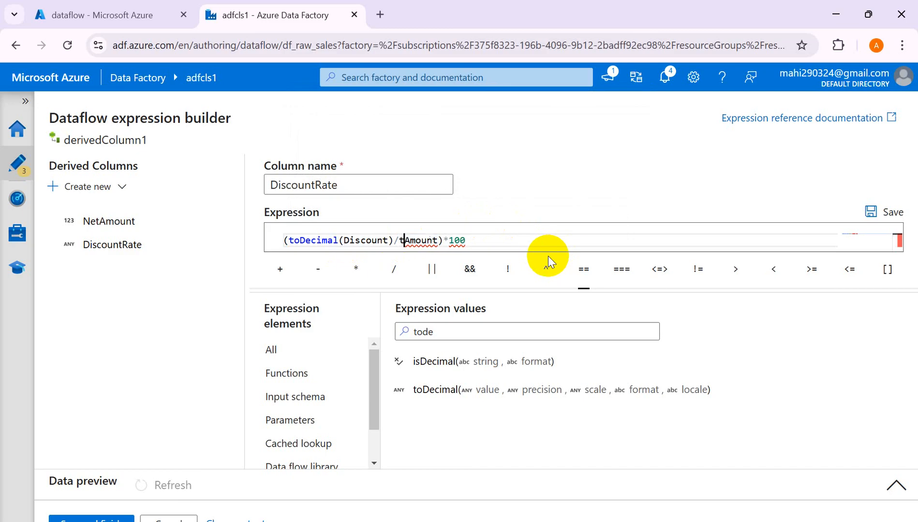
key("BackSpace")
key("BackSpace")
left_click(467, 396)
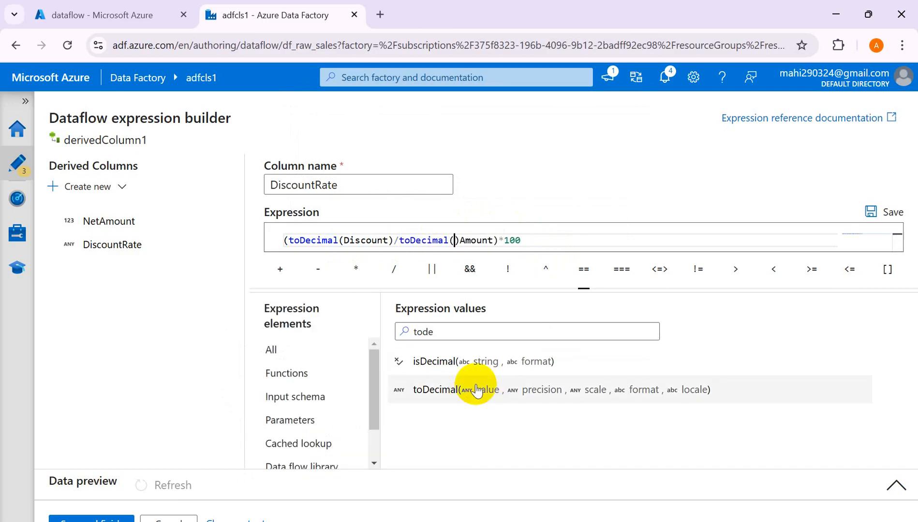
double_click(474, 240)
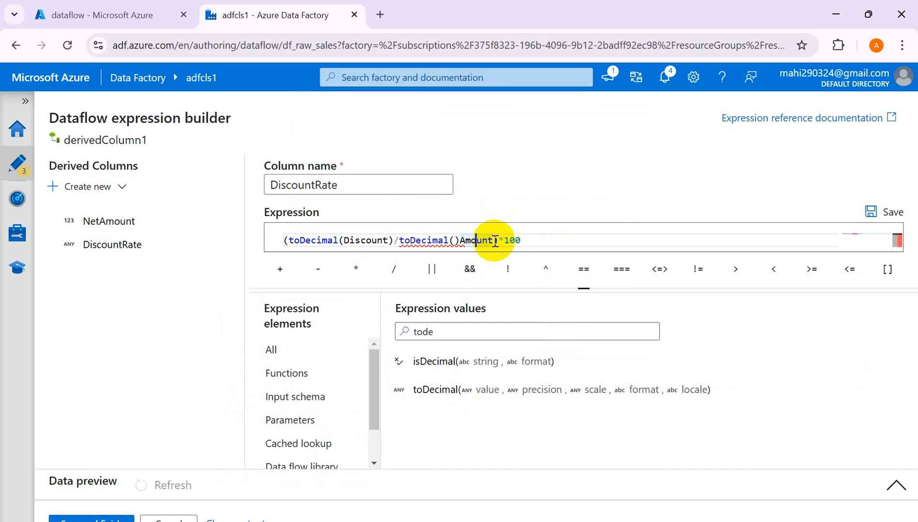
left_click_drag(494, 242, 469, 239)
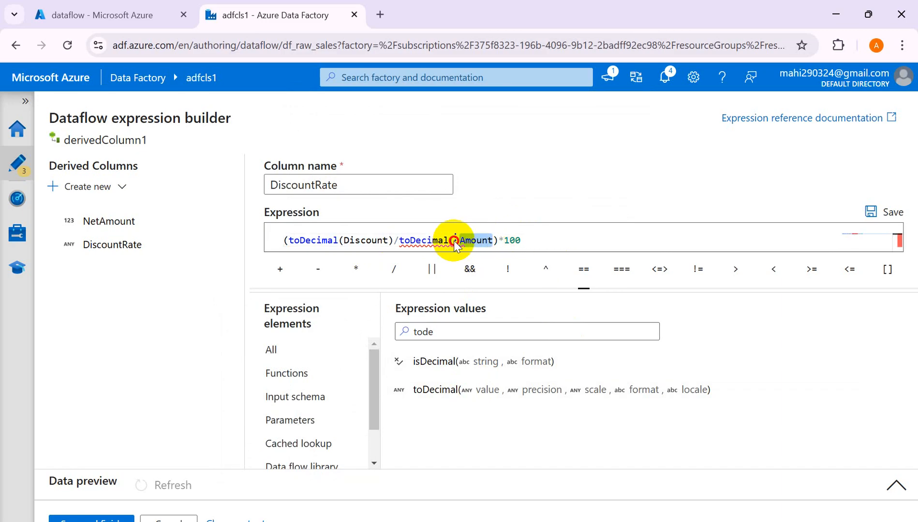
key("Right")
type(")")
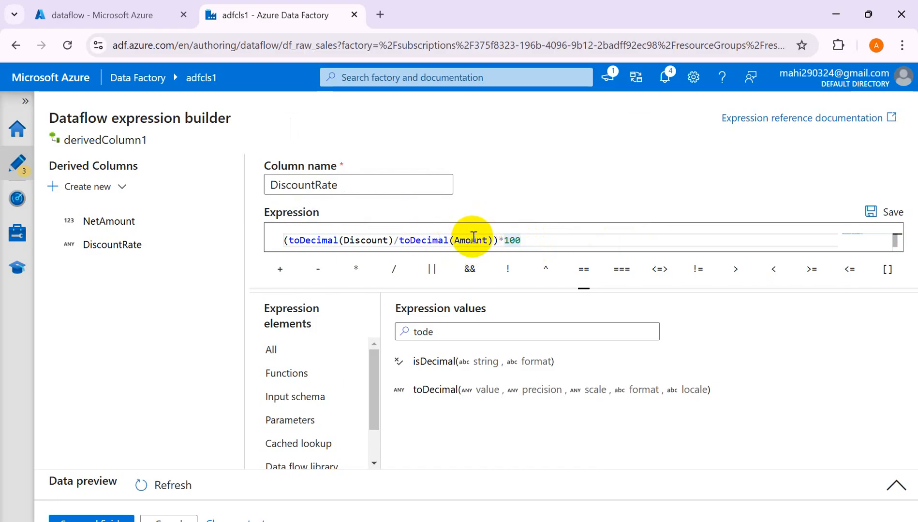
left_click(893, 213)
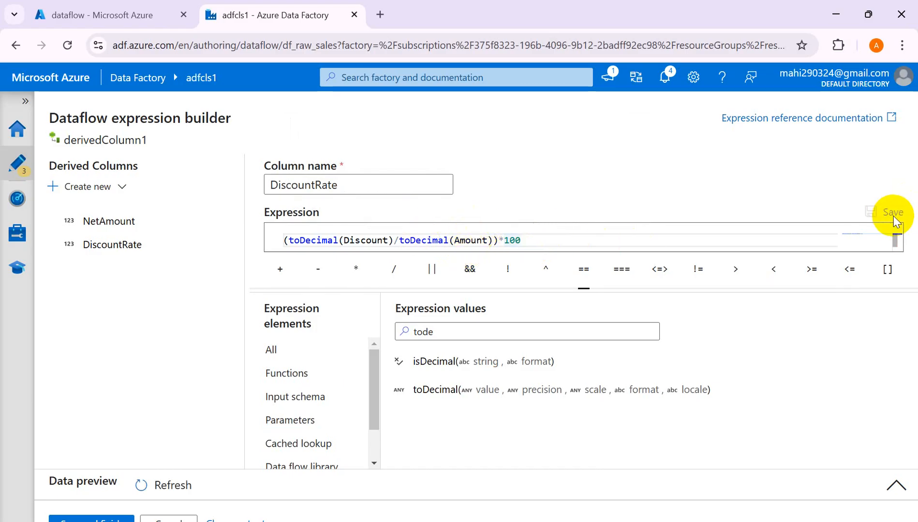
Step: Refresh the data preview and examine the DiscountRate output against the Discount and Amount values
left_click(141, 485)
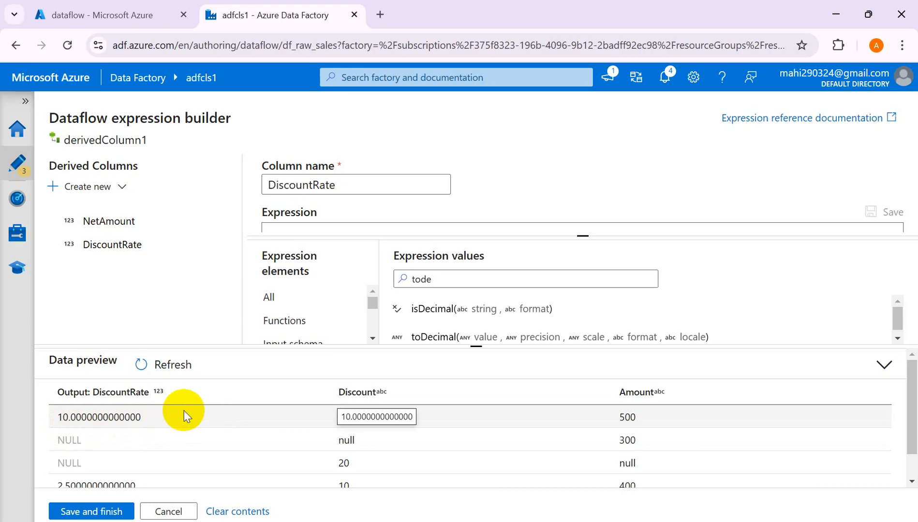
scroll(184, 414, "down", 1)
scroll(181, 420, "up", 1)
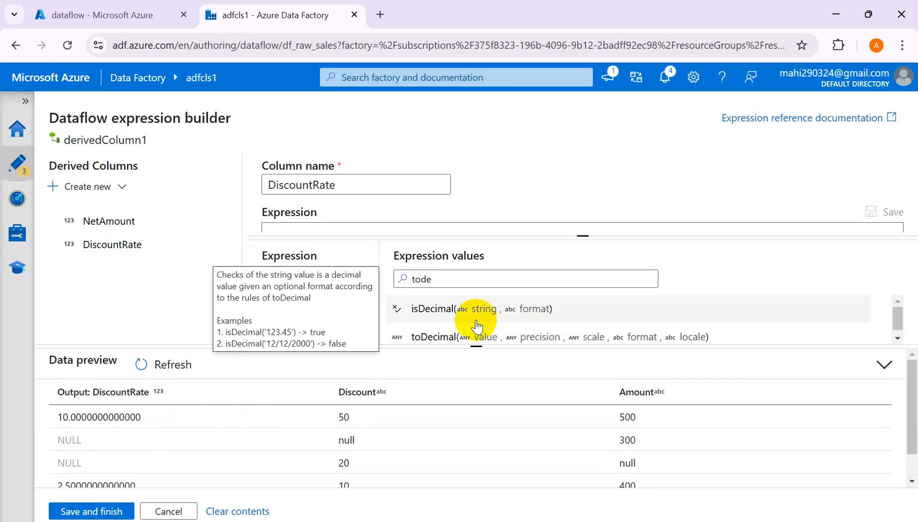
mouse_move(468, 348)
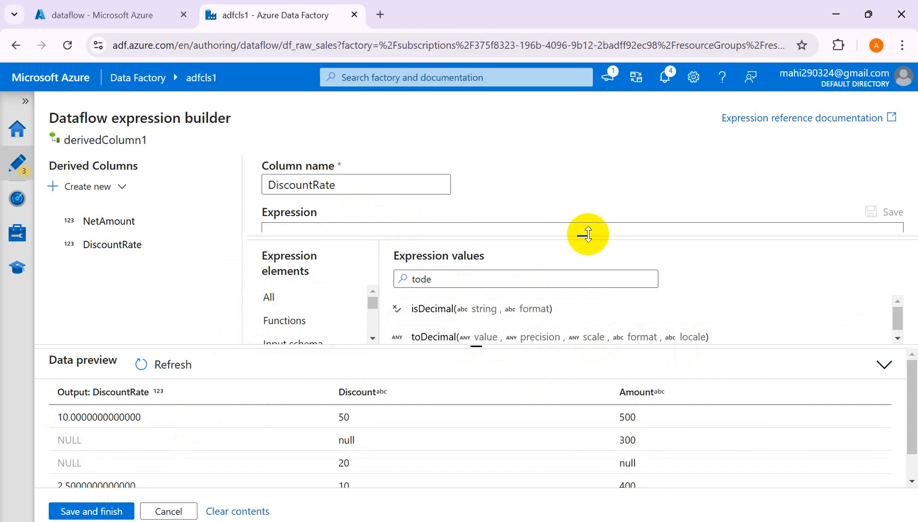
Step: Add 2 as the second argument of both toDecimal calls in the DiscountRate expression and save it
left_click_drag(587, 234, 581, 304)
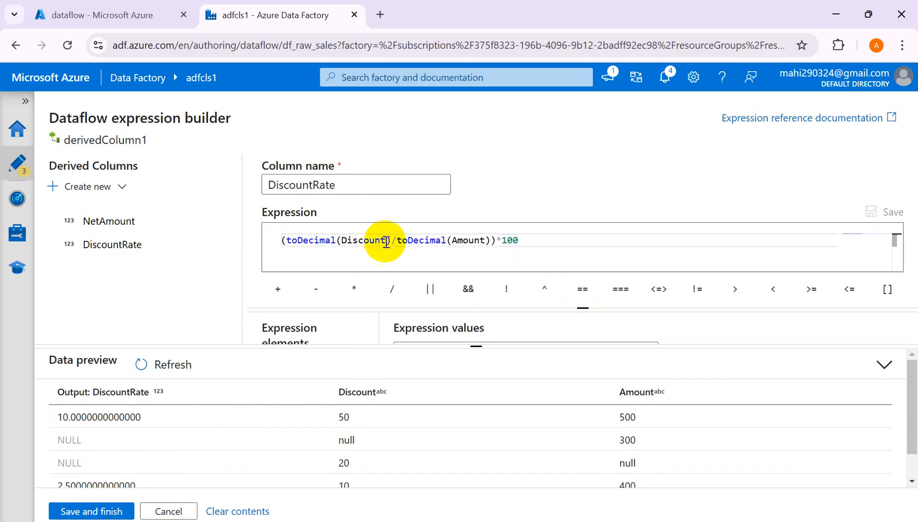
left_click(387, 240)
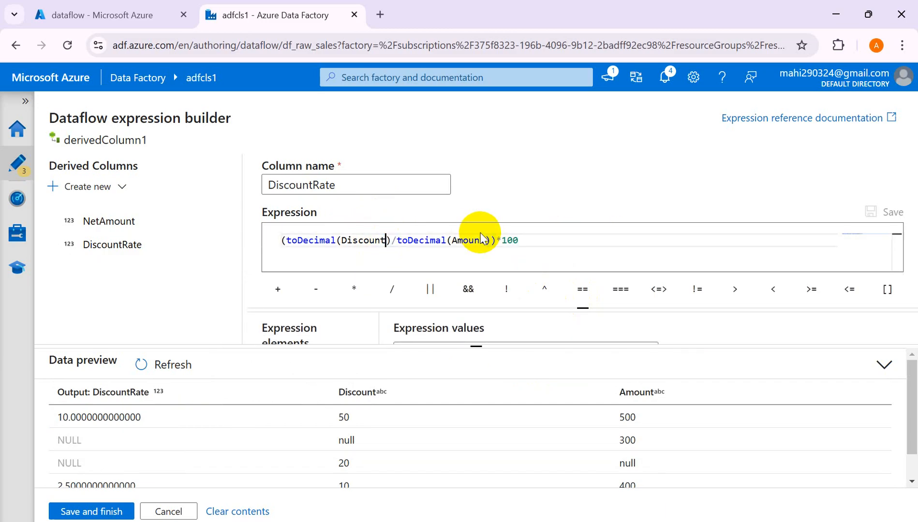
type(",")
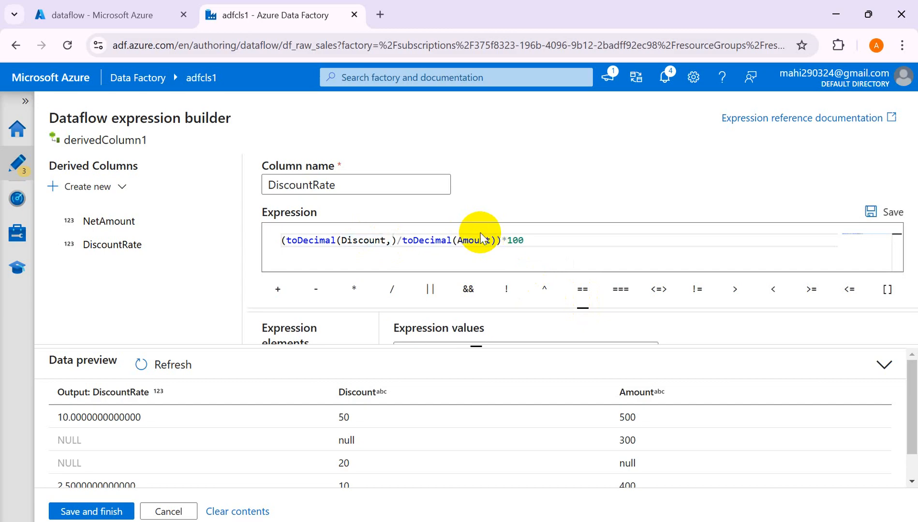
type("2")
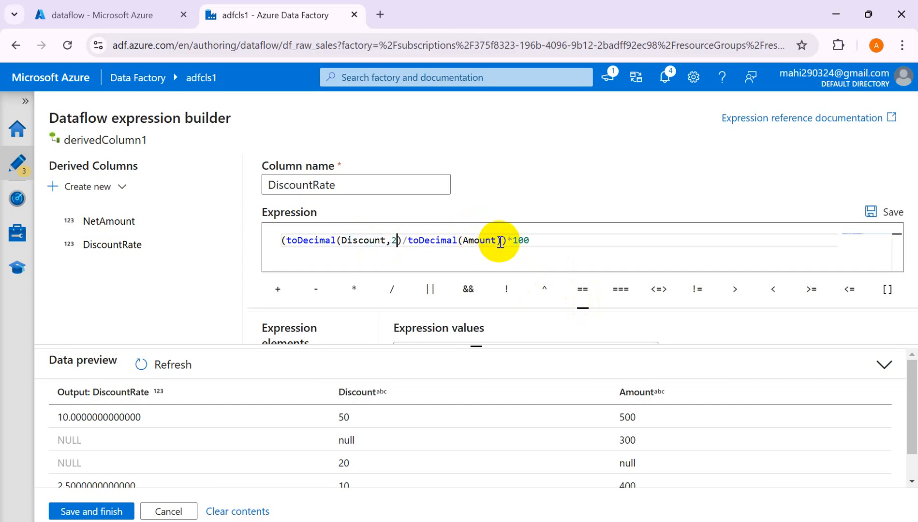
left_click(497, 241)
type(",2")
left_click(907, 212)
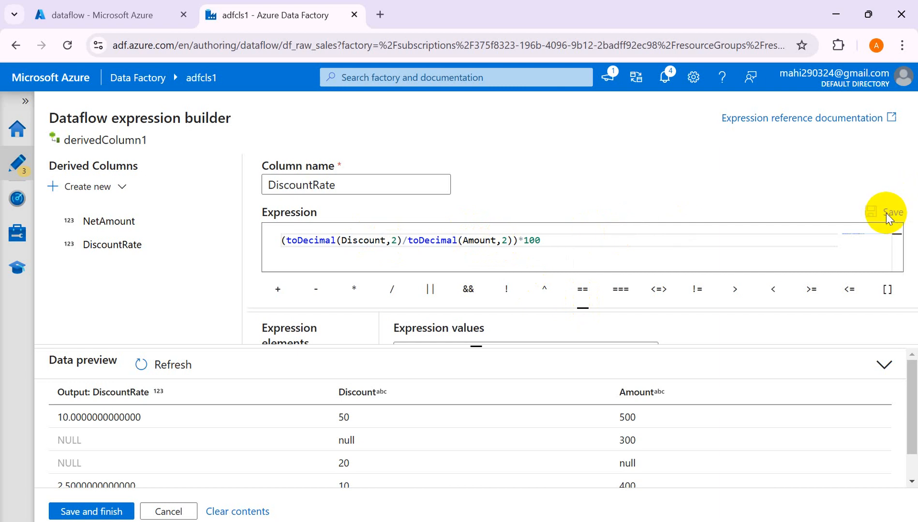
Step: Refresh the data preview and examine the DiscountRate output for every Discount and Amount row
left_click(140, 372)
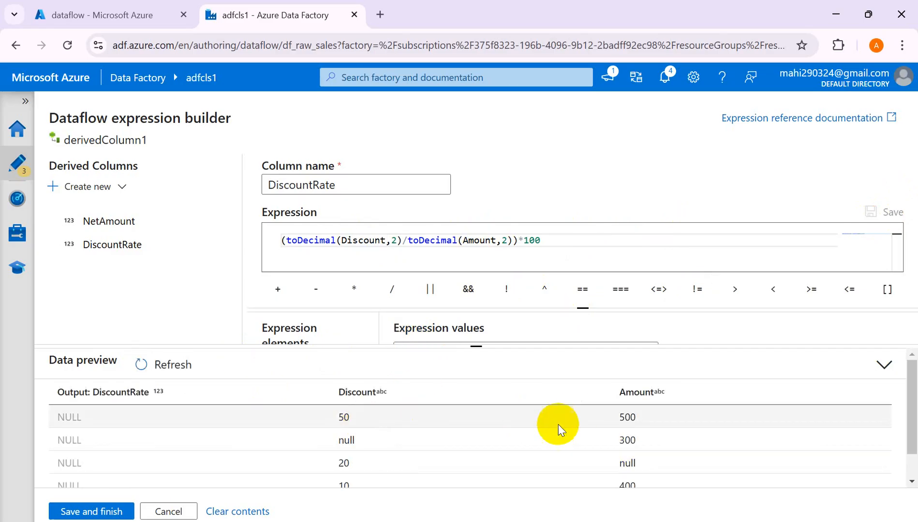
scroll(241, 438, "down", 1)
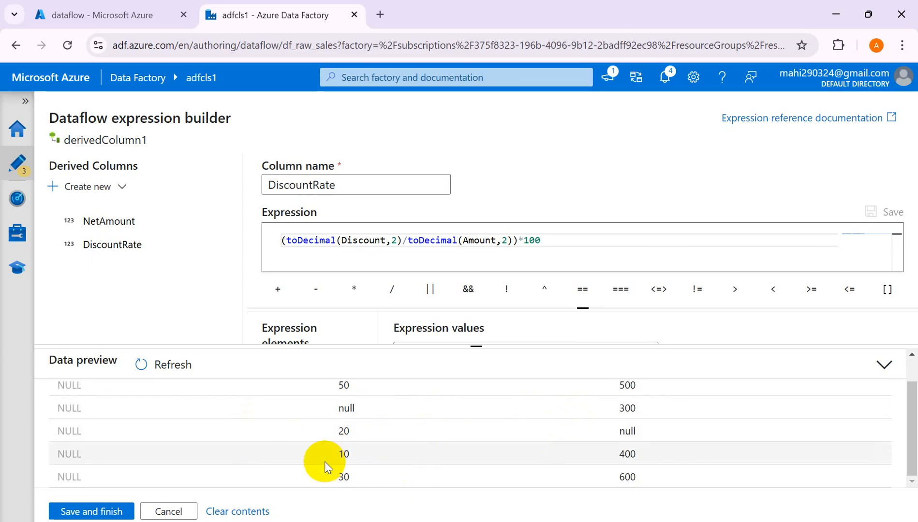
scroll(333, 445, "up", 1)
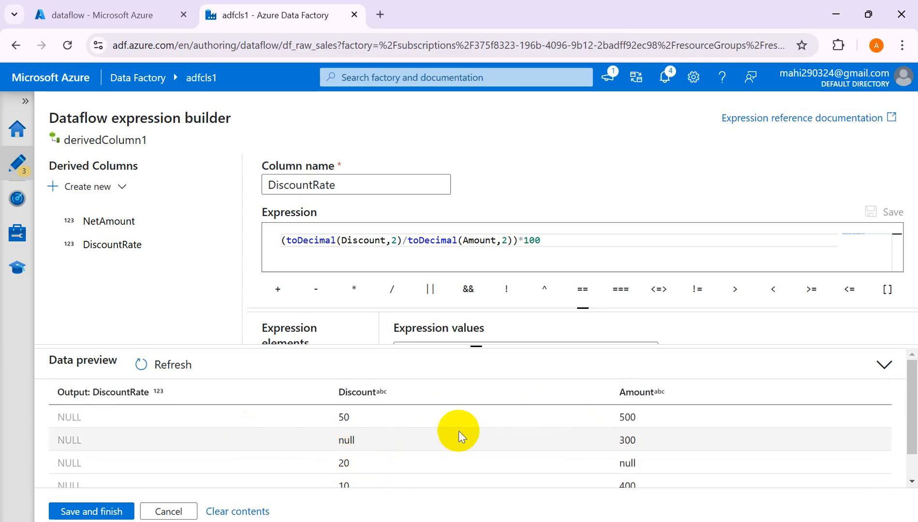
scroll(459, 431, "down", 1)
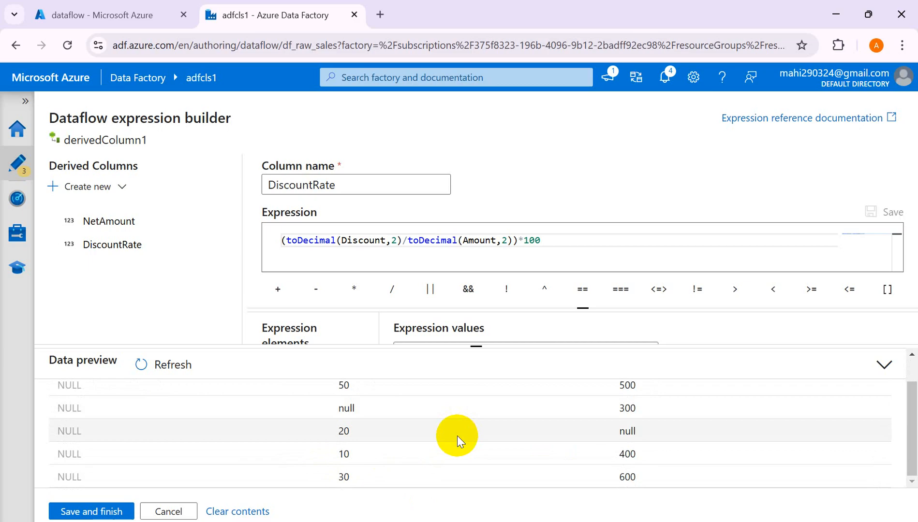
Step: Set precision 10 and scale 2 in both toDecimal calls, giving (toDecimal(Discount,10,2)/toDecimal(Amount,10,2))*100, and save the expression
double_click(402, 241)
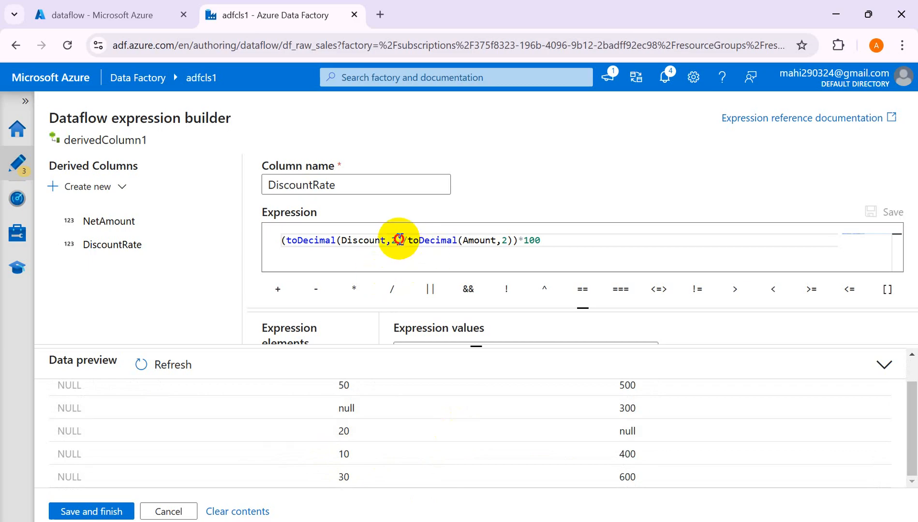
key("Left")
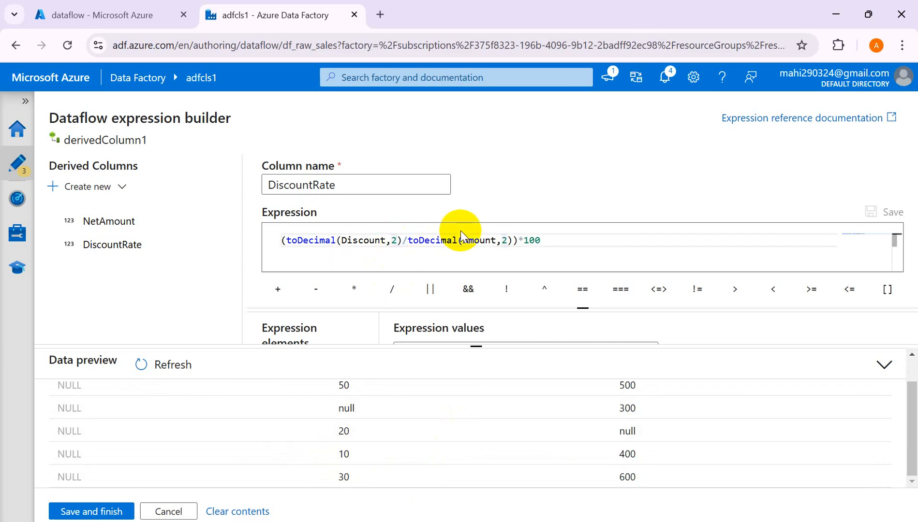
key("BackSpace")
type("10,2")
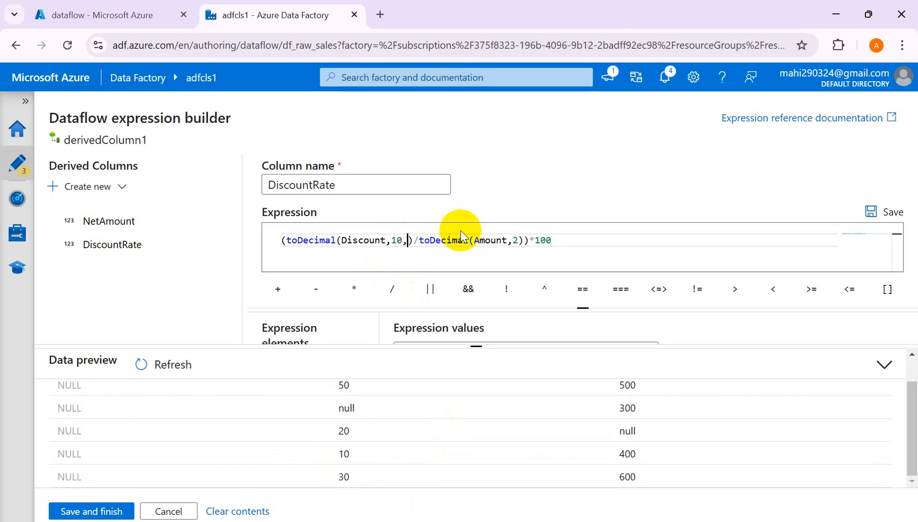
left_click(518, 242)
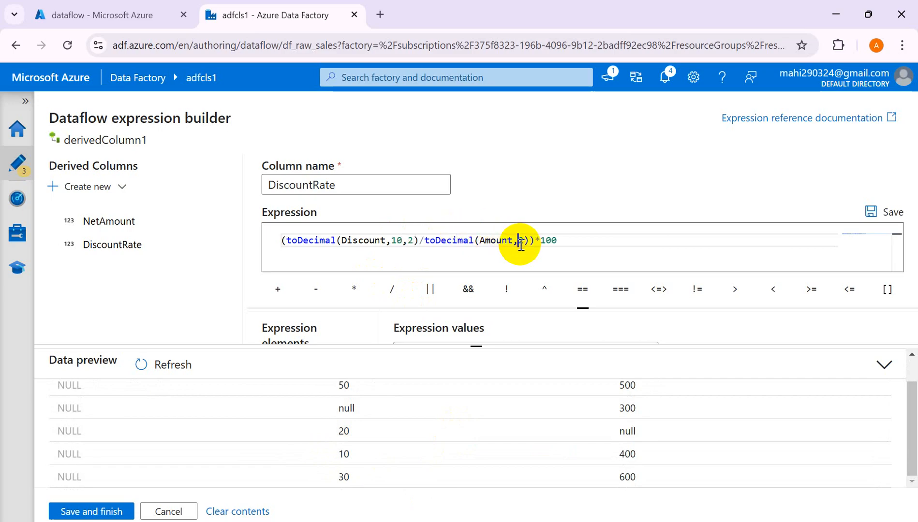
key("Delete")
type("10.2")
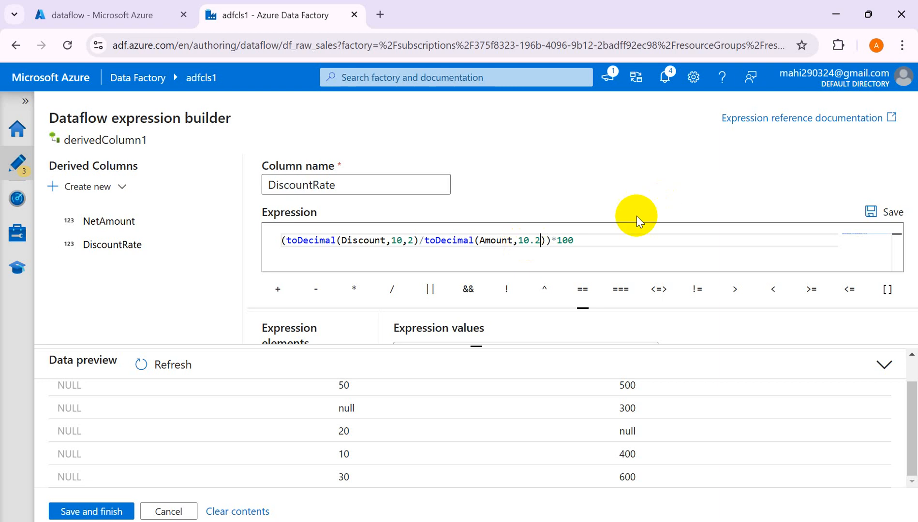
key("BackSpace")
key("BackSpace")
type(",2")
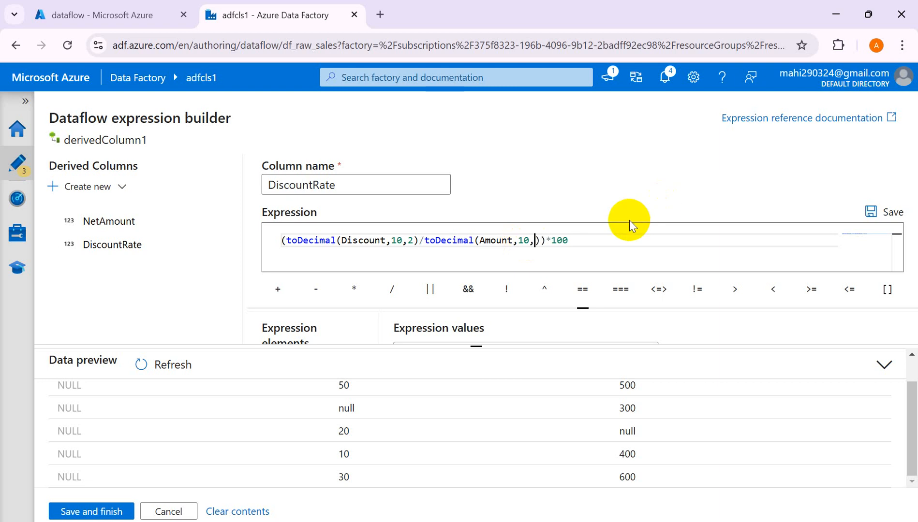
left_click(889, 213)
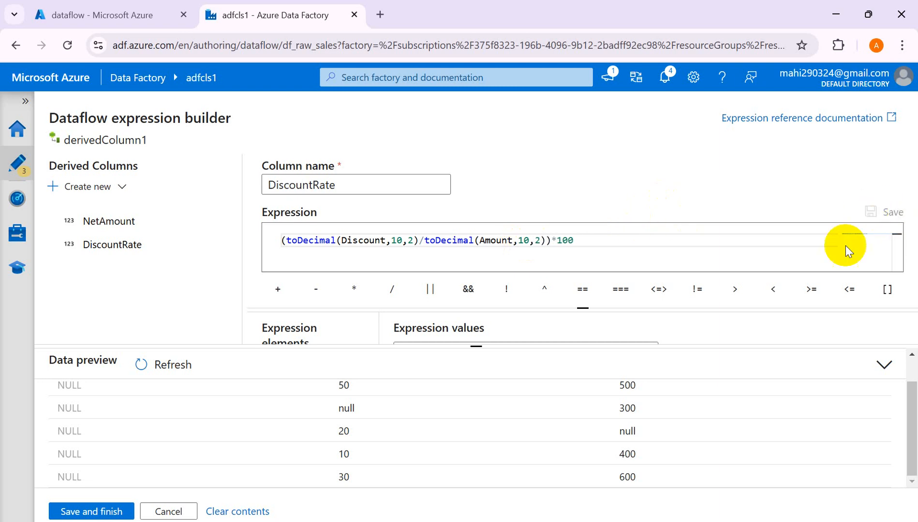
Step: Refresh the data preview and examine the DiscountRate decimals against the arguments of the first toDecimal call
left_click(173, 365)
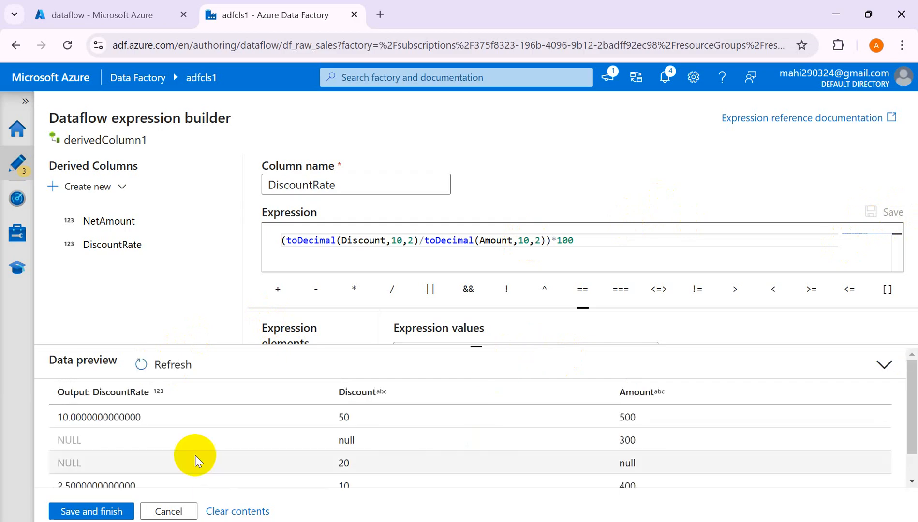
scroll(109, 422, "down", 2)
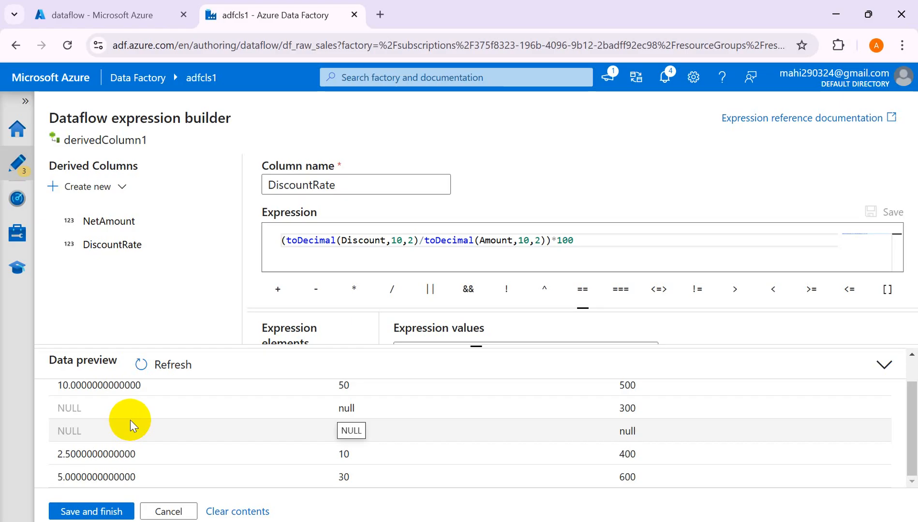
scroll(130, 420, "up", 2)
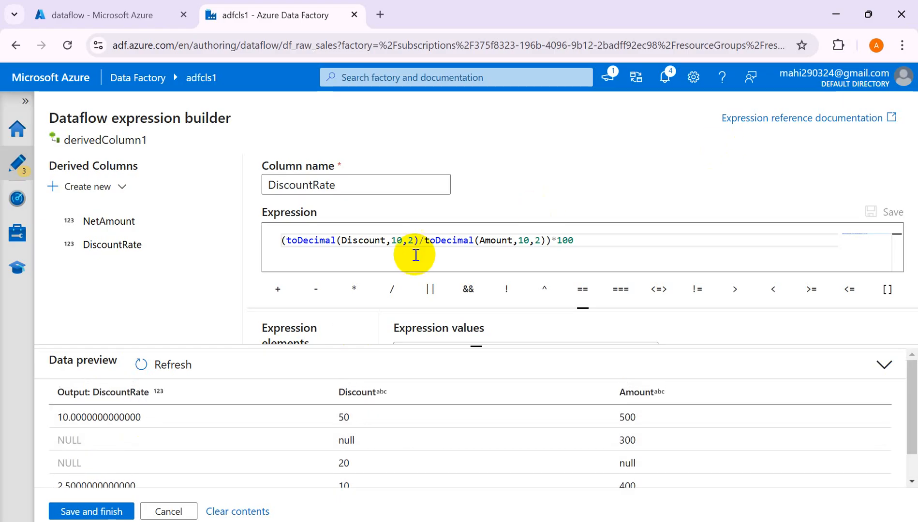
left_click(337, 242)
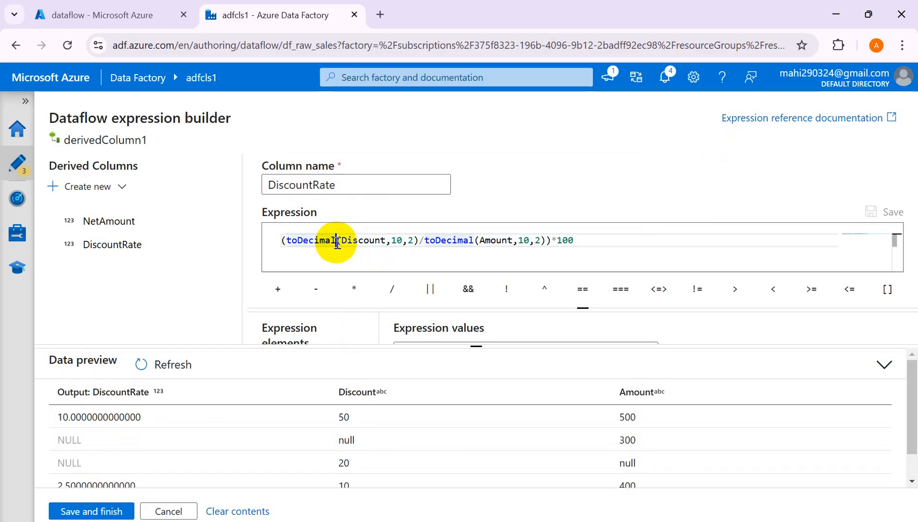
double_click(317, 241)
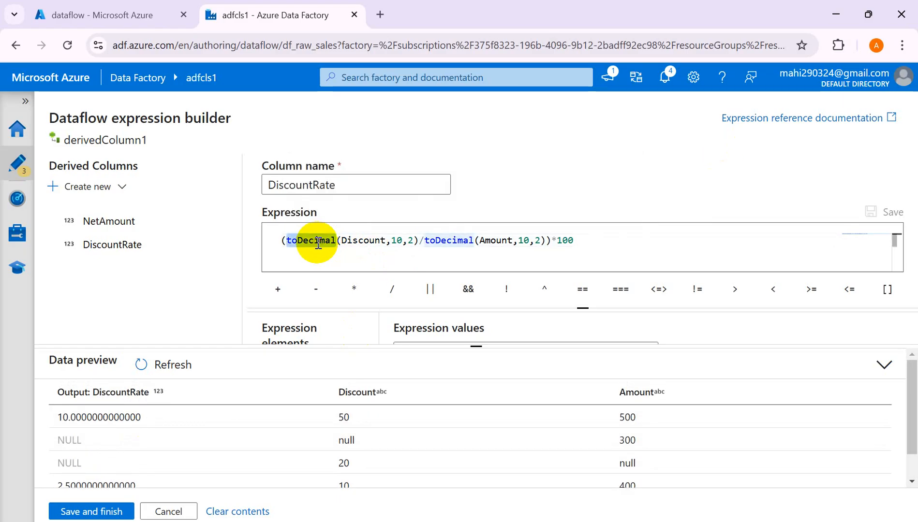
left_click(347, 241)
left_click(411, 242)
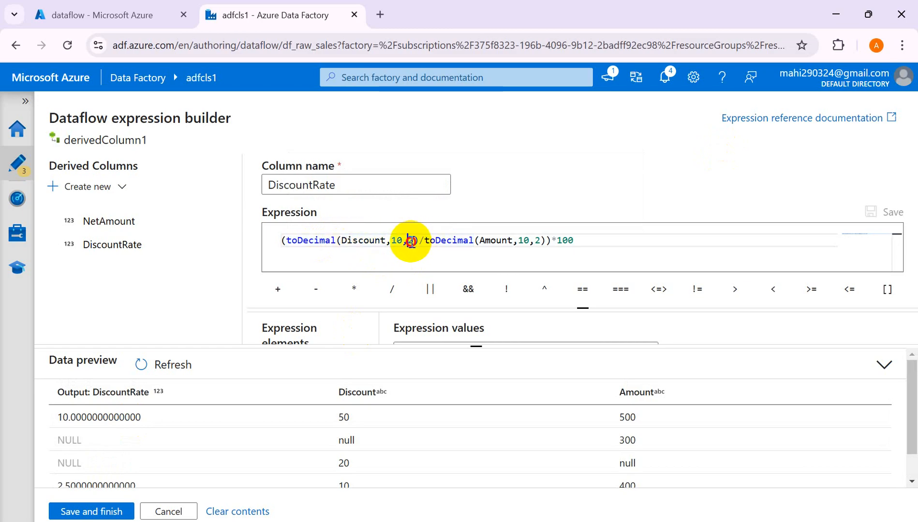
mouse_move(334, 243)
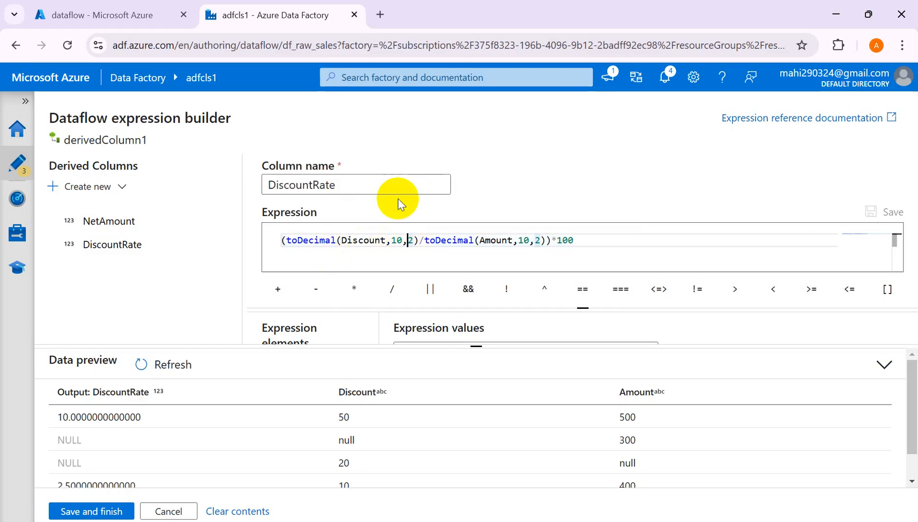
Step: Remove the precision and scale arguments from both toDecimal calls, leaving (toDecimal(Discount)/toDecimal(Amount))*100, save it and refresh the preview
left_click(404, 246)
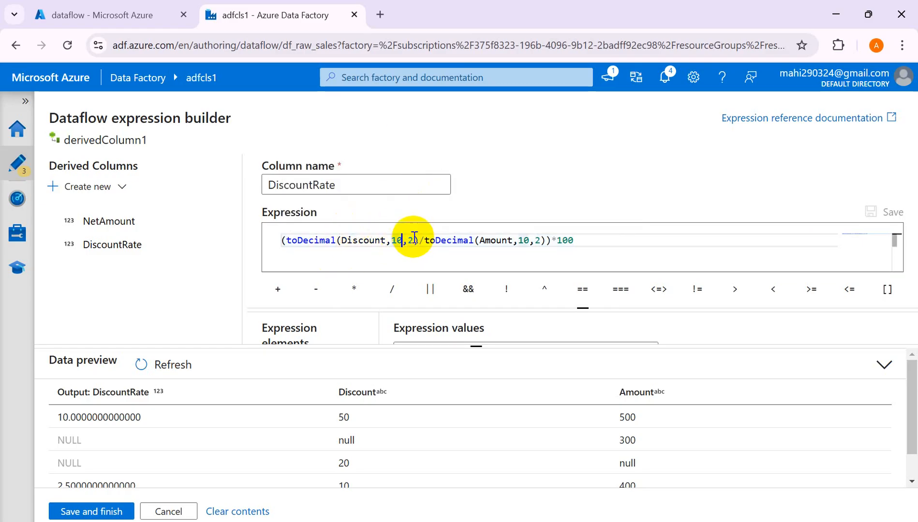
key("BackSpace")
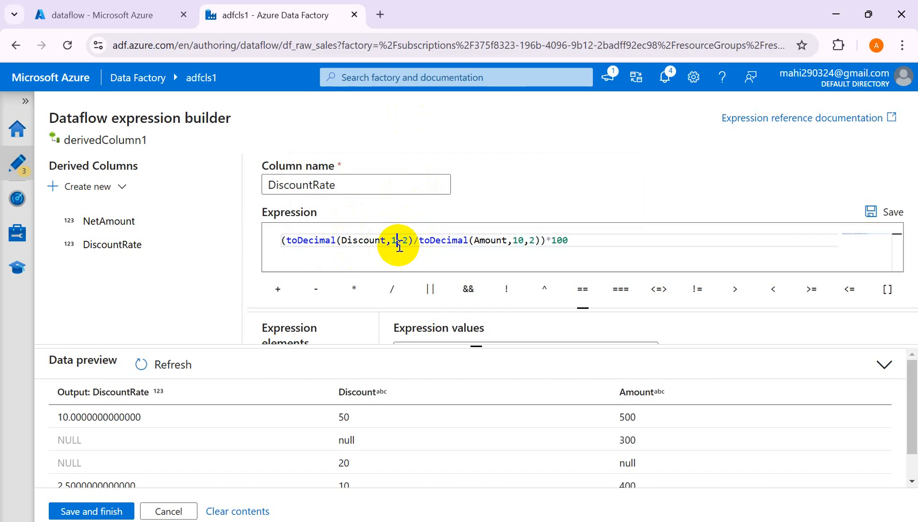
left_click_drag(408, 240, 391, 240)
key("BackSpace")
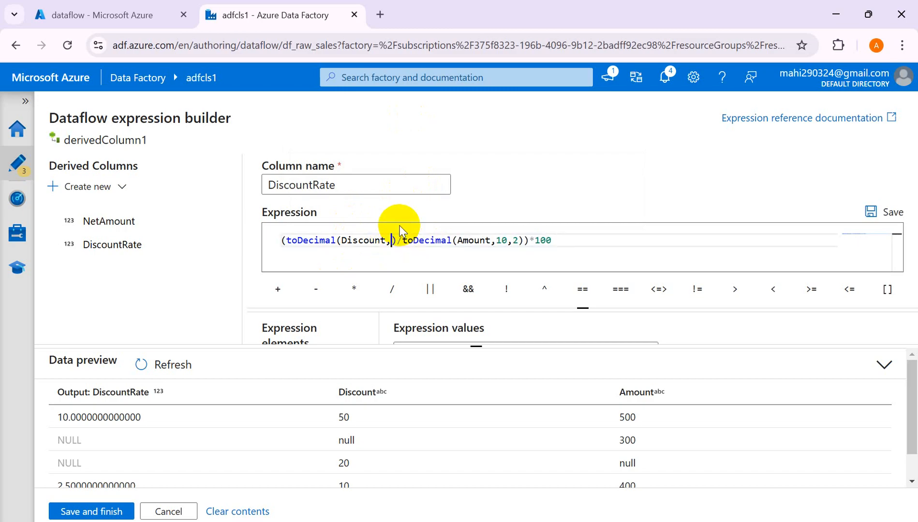
key("BackSpace")
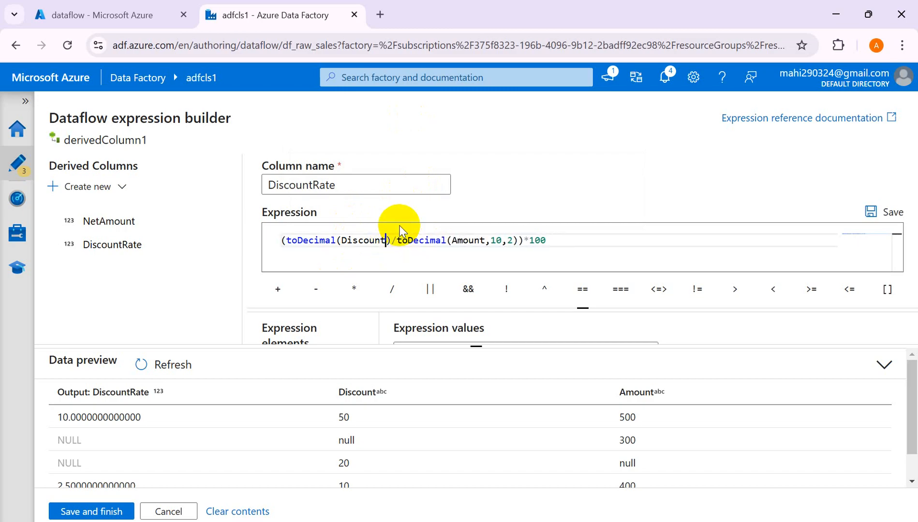
left_click(512, 240)
key("BackSpace")
key("BackSpace")
key("BackSpace")
key("BackSpace")
key("BackSpace")
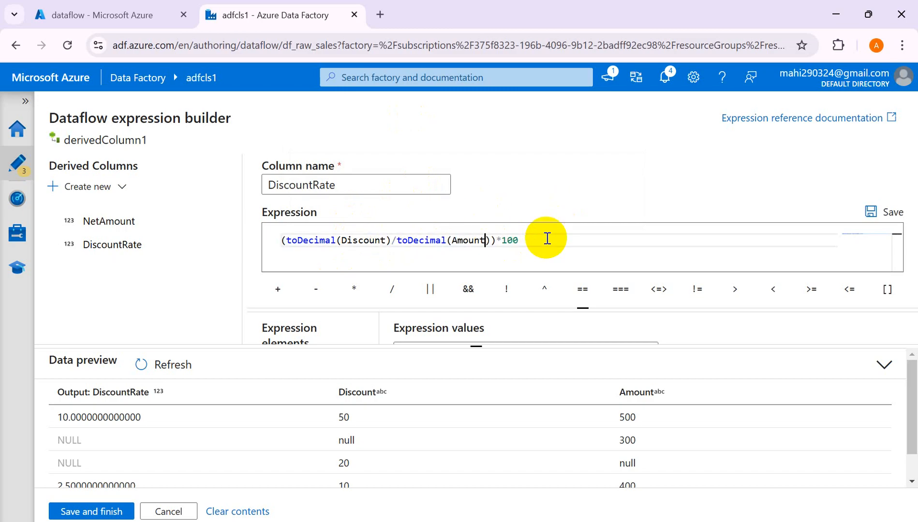
left_click(882, 215)
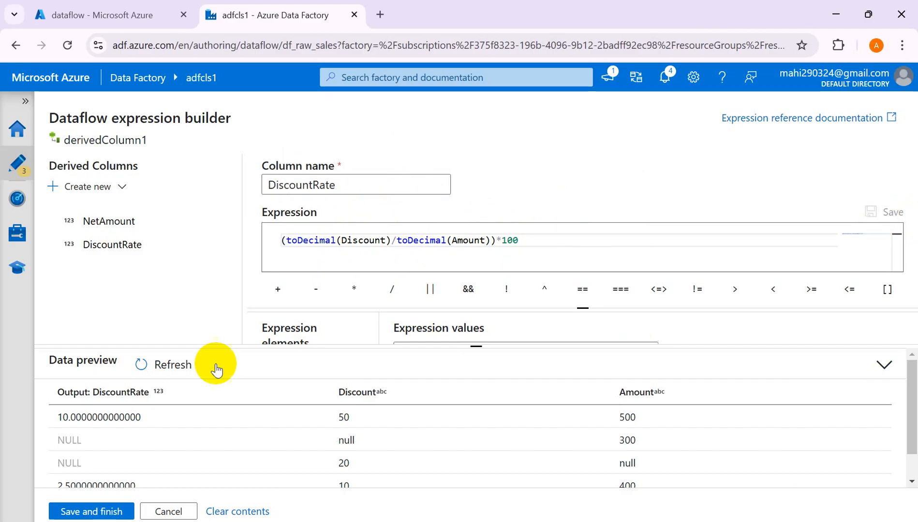
left_click(145, 367)
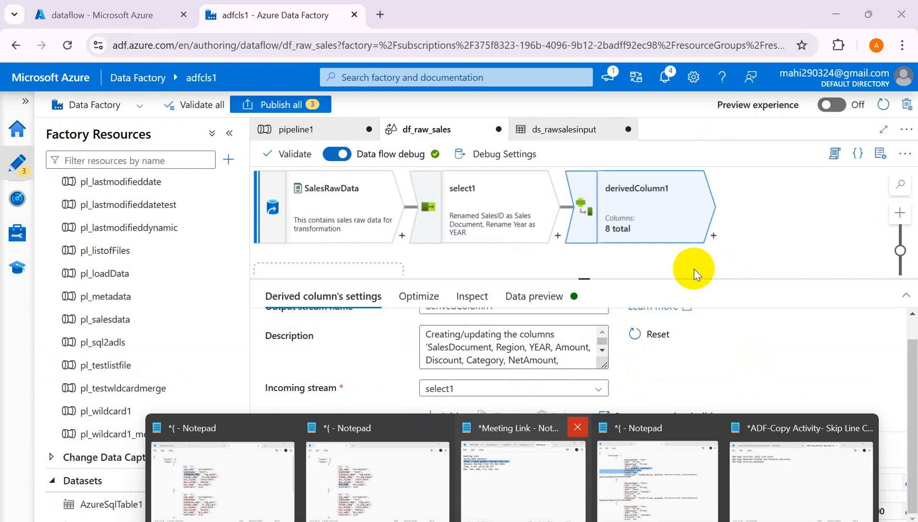
Step: Refresh the data preview of the derivedColumn1 transformation and examine the NetAmount and DiscountRate columns
left_click(645, 203)
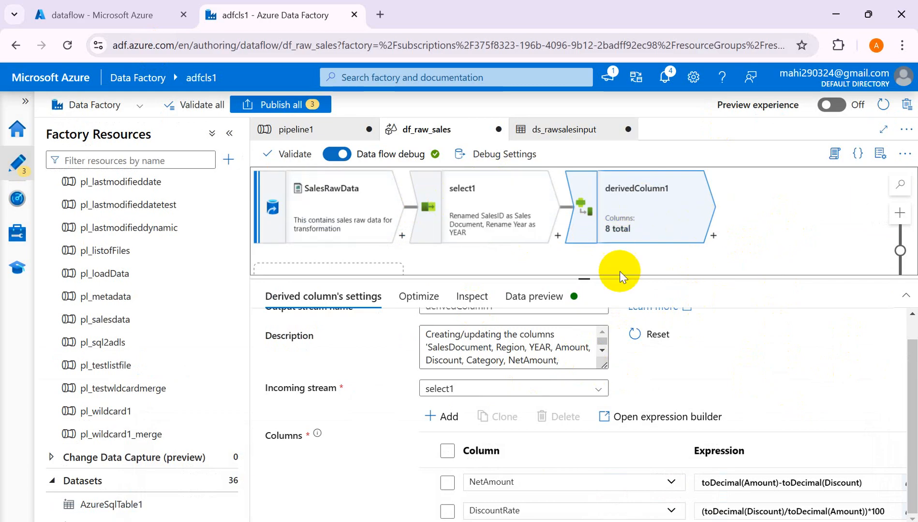
left_click(564, 299)
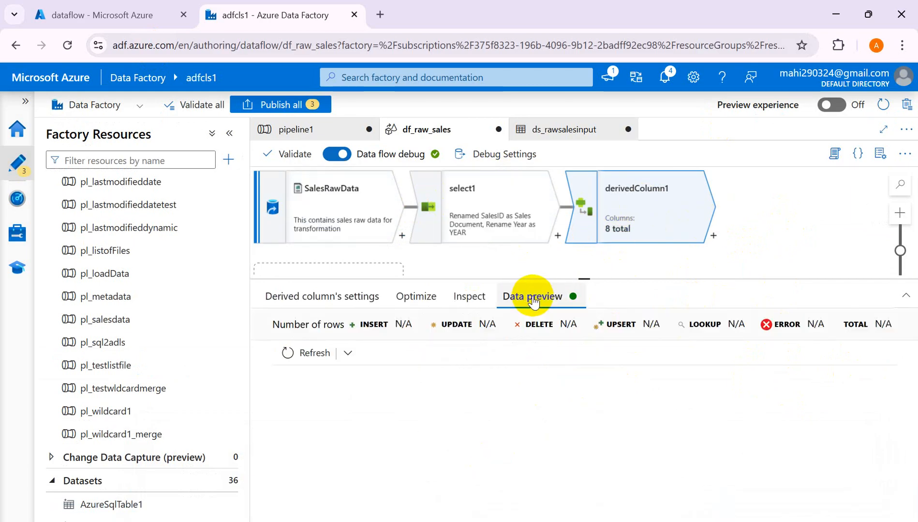
left_click(309, 357)
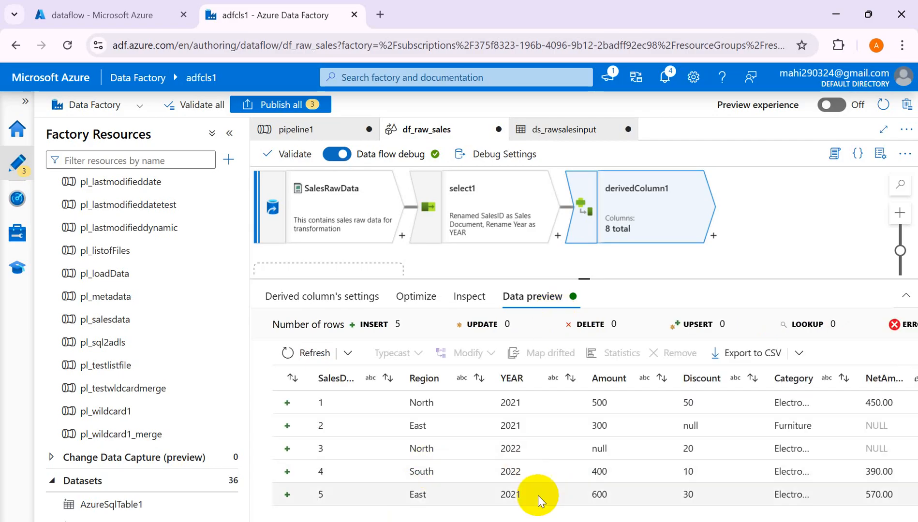
scroll(584, 411, "right", 5)
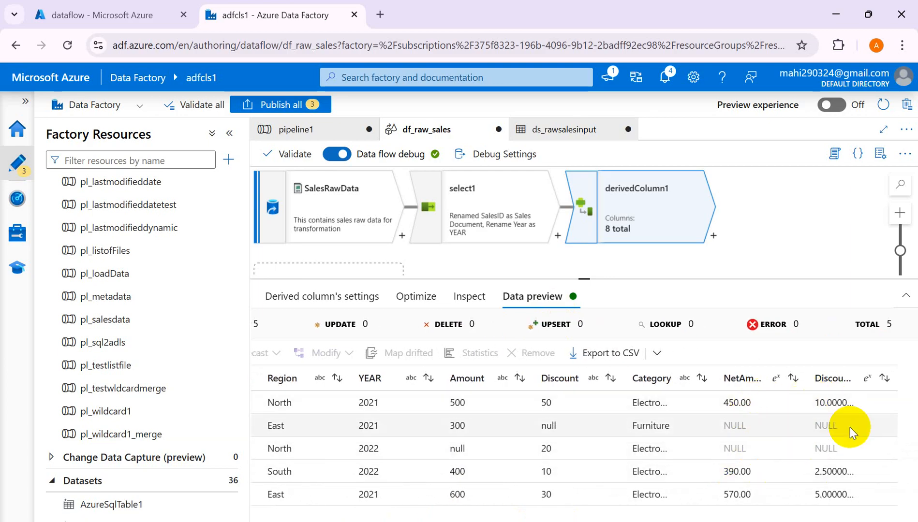
scroll(818, 513, "left", 5)
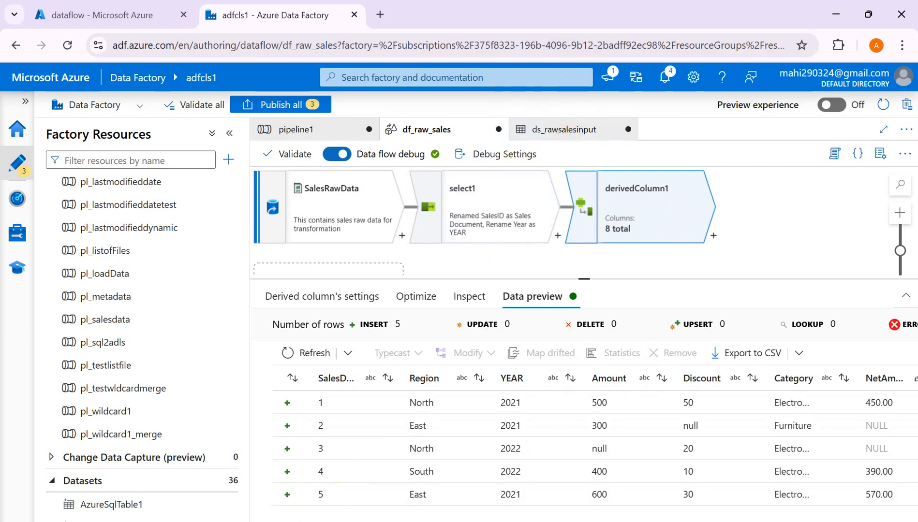
Step: Add a Filter transformation after derivedColumn1 in the data flow
left_click(713, 236)
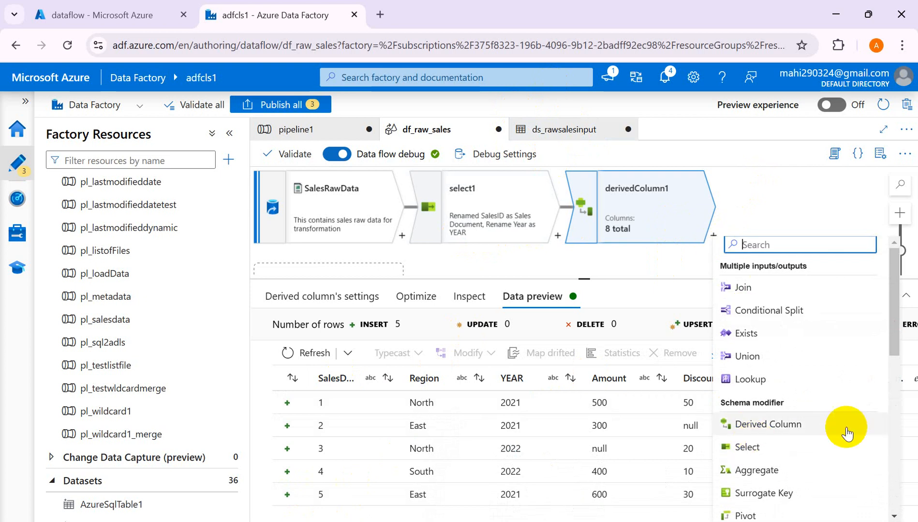
left_click(892, 337)
left_click_drag(892, 336, 877, 461)
left_click(763, 434)
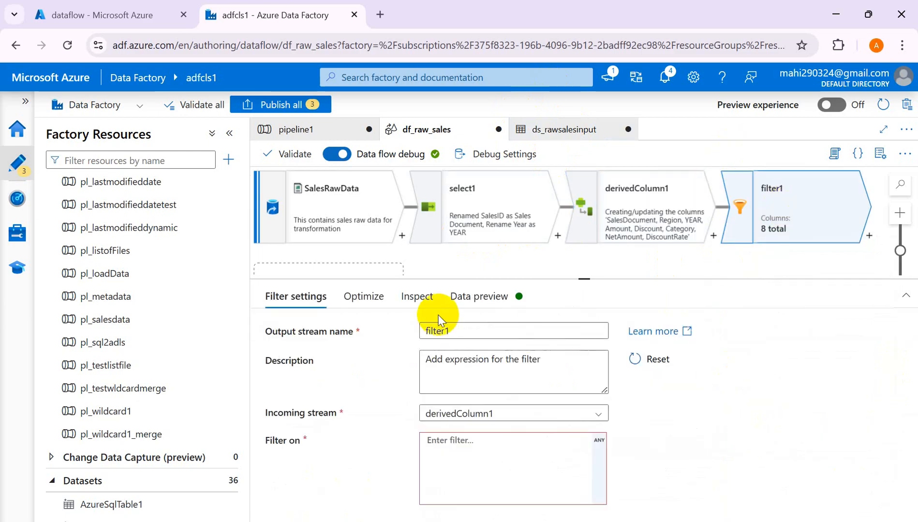
left_click(470, 330)
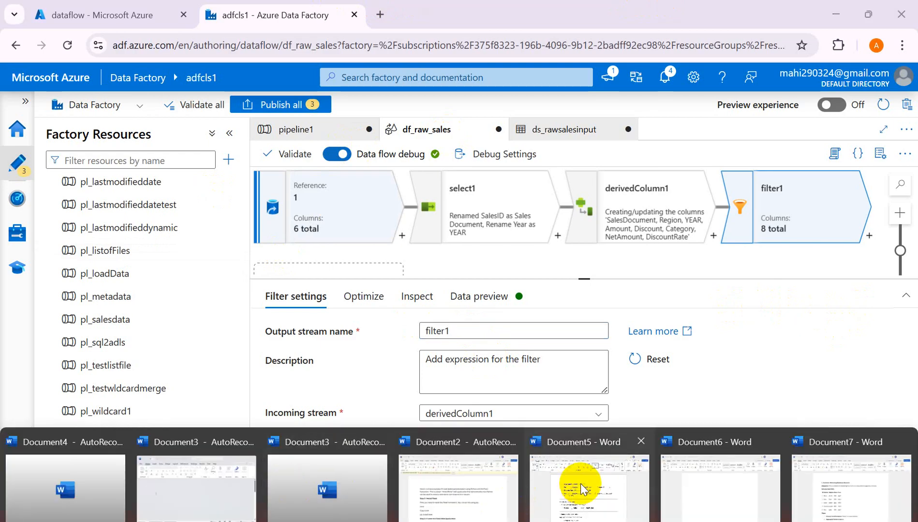
Step: Switch to Document5 in Word and read the expression given under Filter Transformation
mouse_move(572, 484)
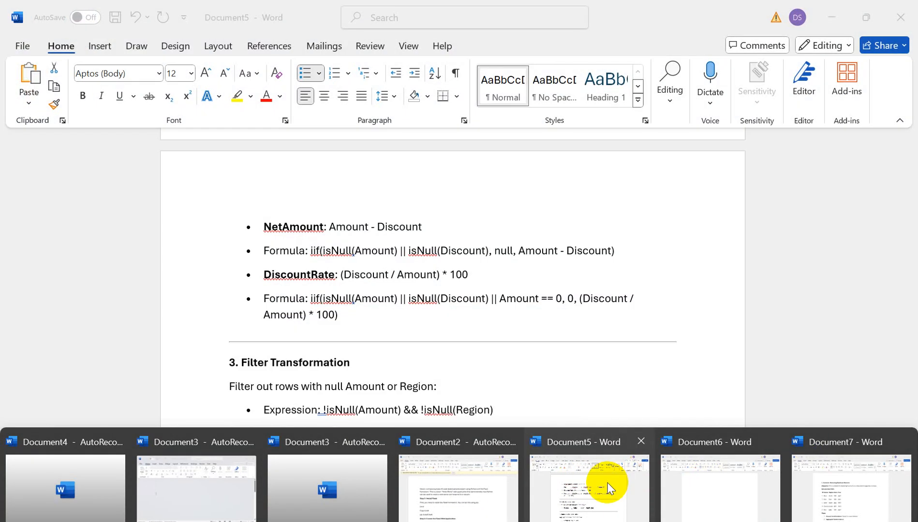
left_click(607, 489)
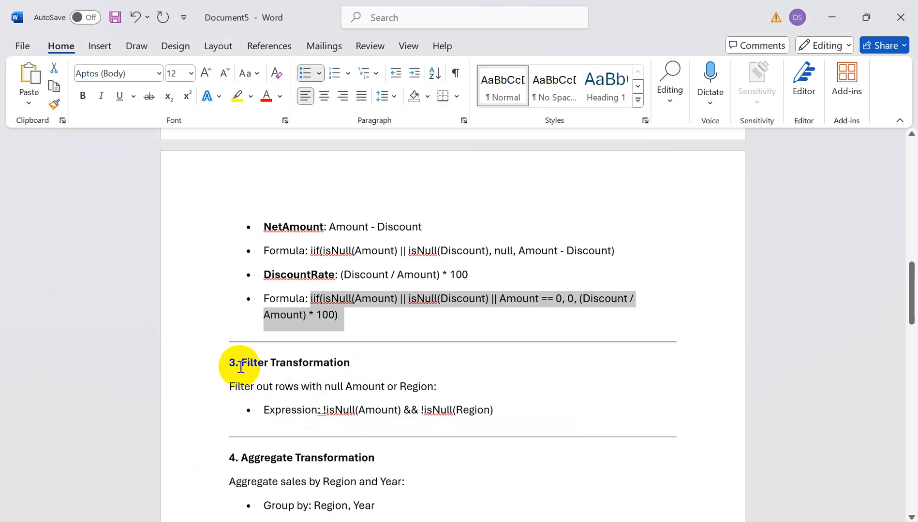
Step: Review the Filter Transformation requirement for null Amount or Region and its expression, and switch back to Azure Data Factory
left_click_drag(230, 382, 430, 385)
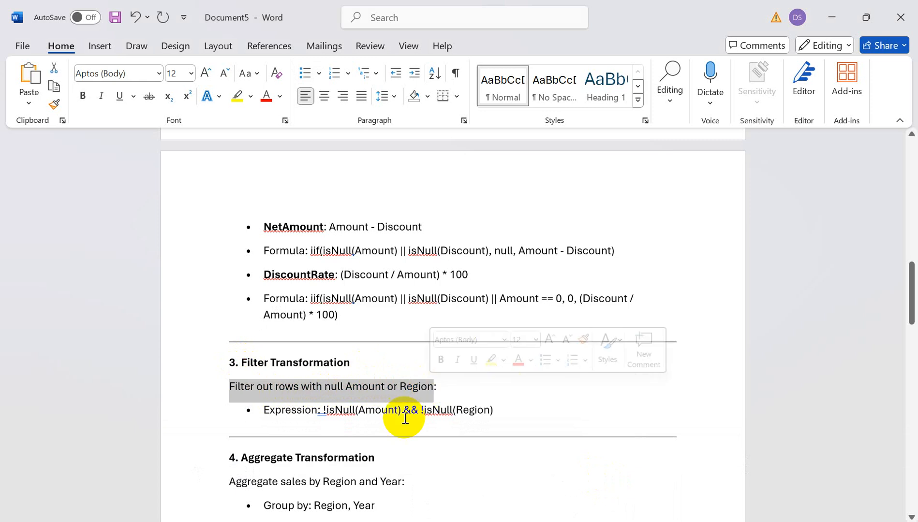
left_click_drag(263, 409, 324, 405)
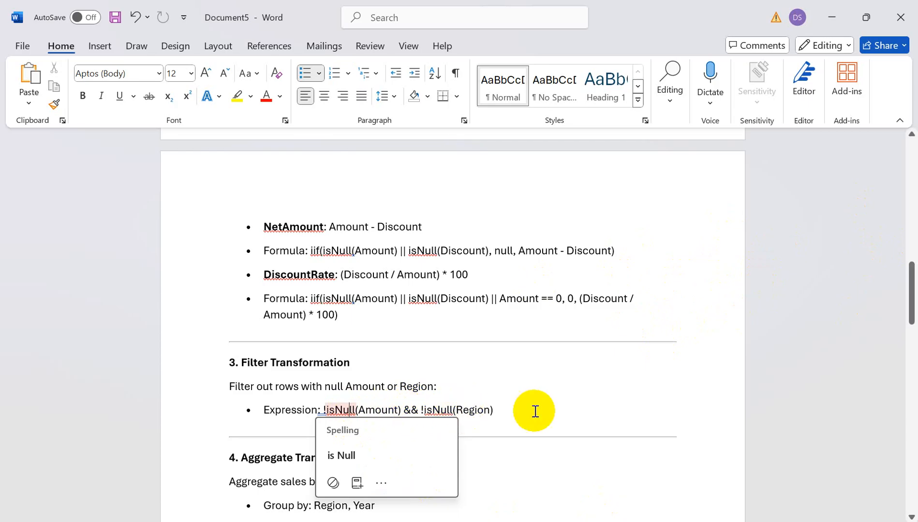
key("alt+Tab")
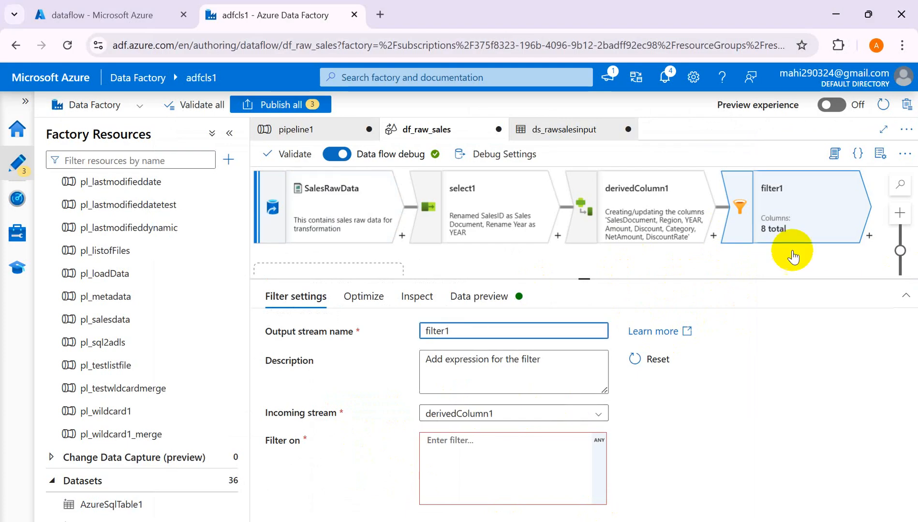
Step: Open the expression builder for the Filter on condition of the filter1 transformation
left_click(782, 217)
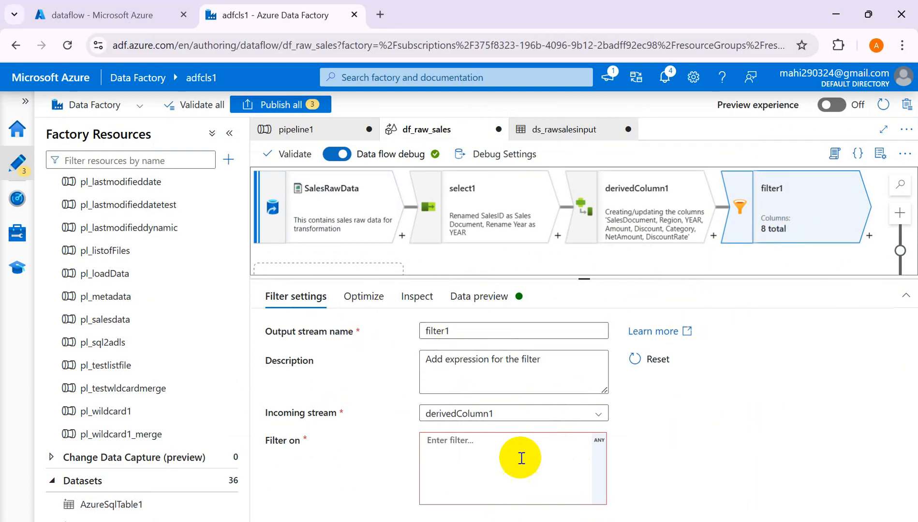
left_click(446, 442)
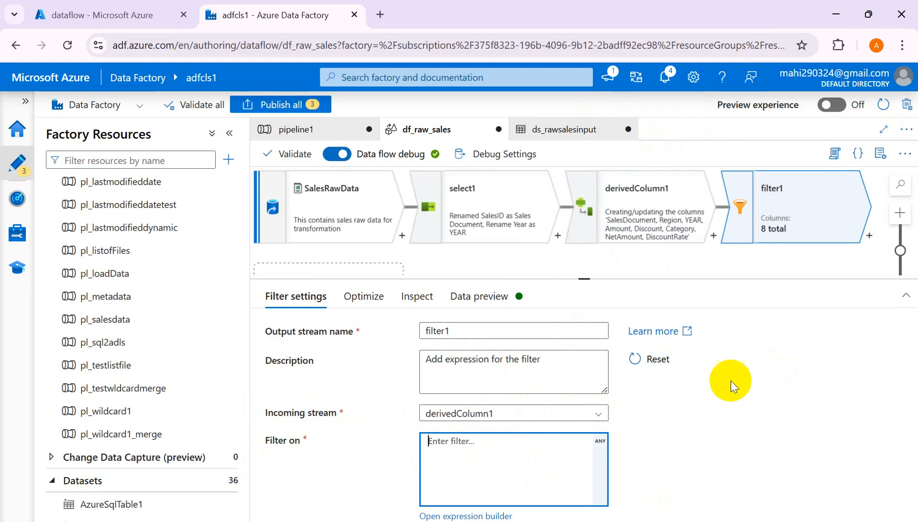
left_click(480, 516)
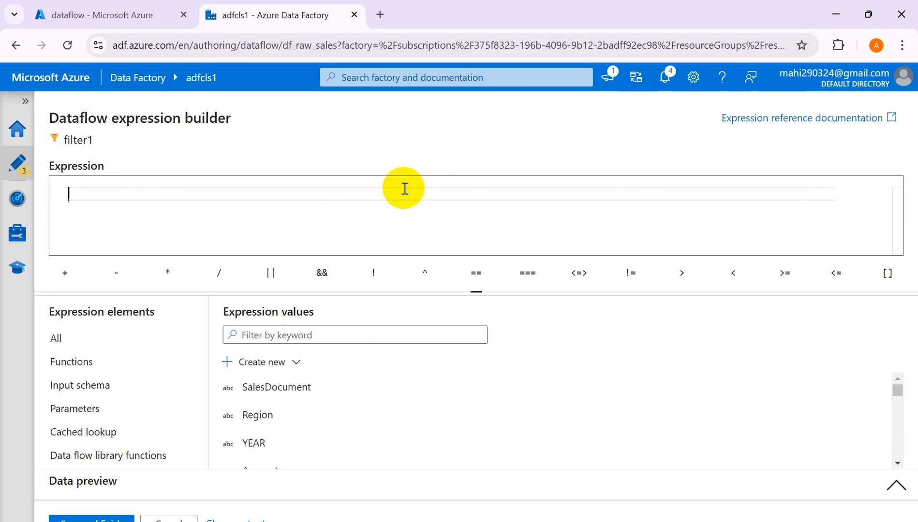
Step: Recheck the null-filter expression in the Word document and return to the Dataflow expression builder in Azure Data Factory
key("alt+Tab")
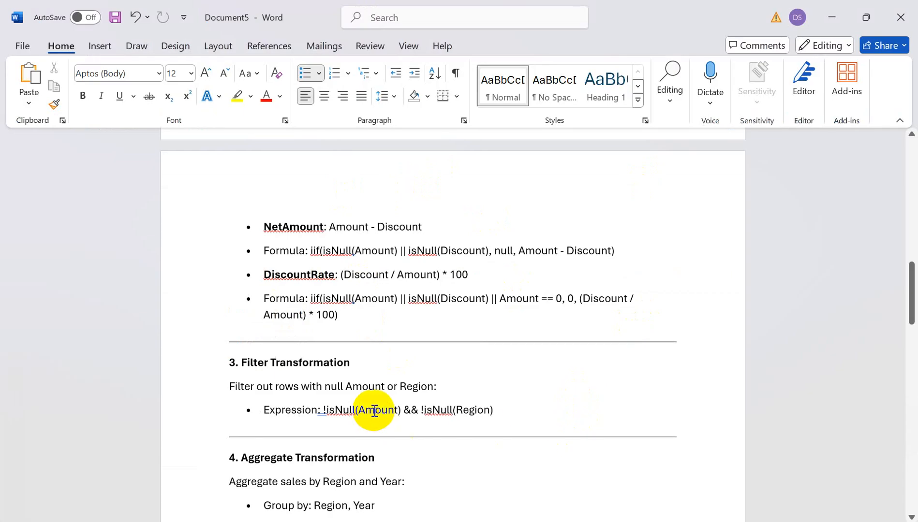
key("alt+Tab")
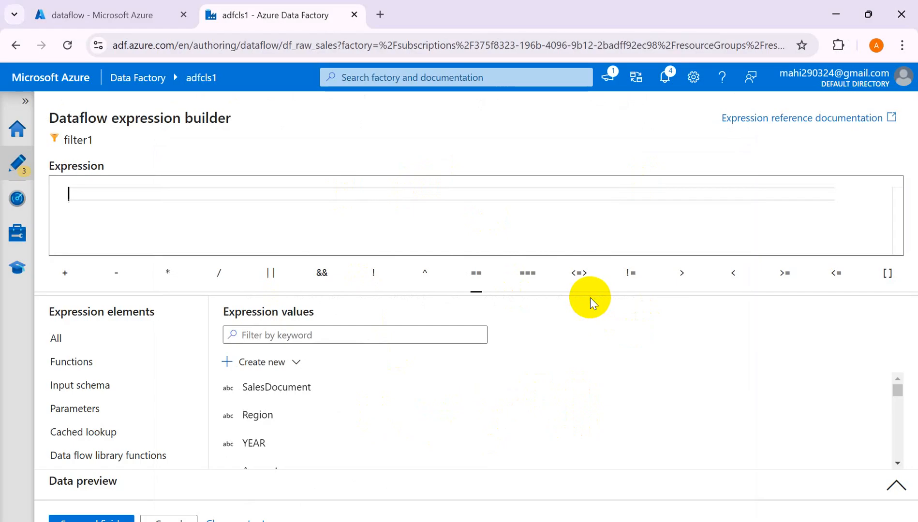
key("alt+Tab")
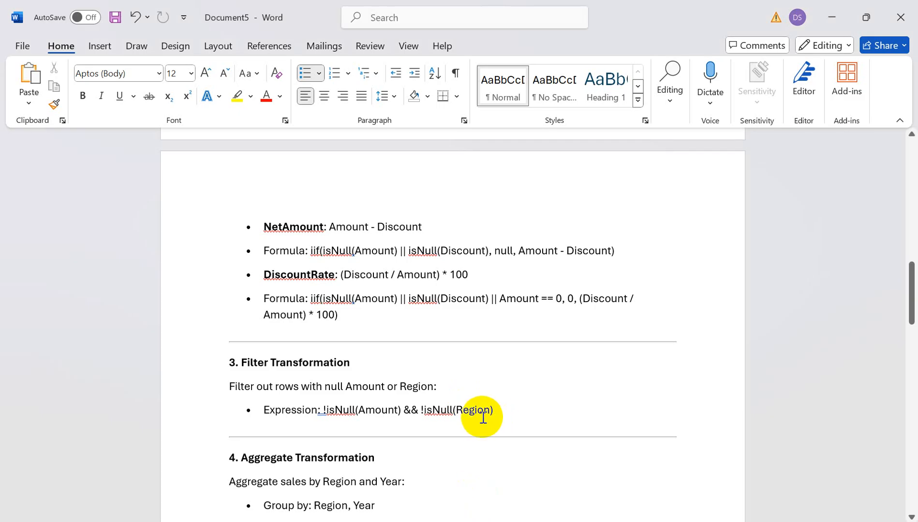
key("alt+Tab")
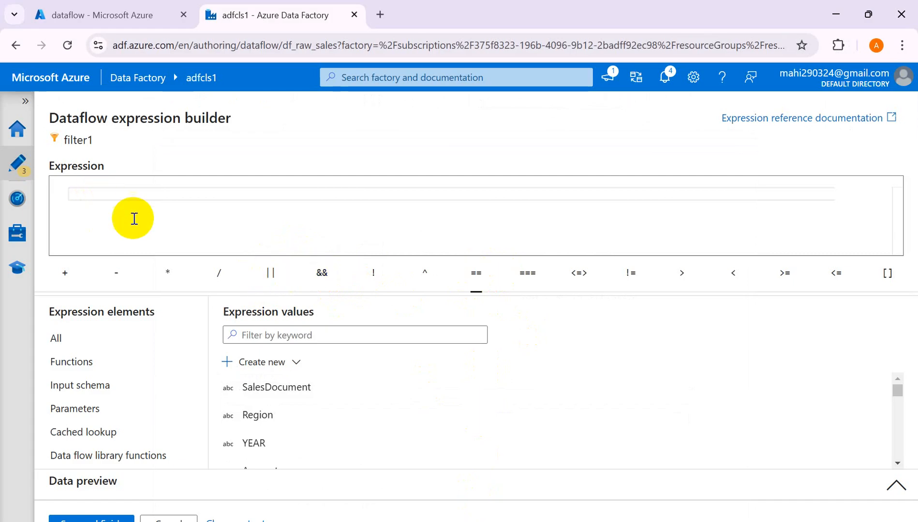
left_click(273, 337)
type("is")
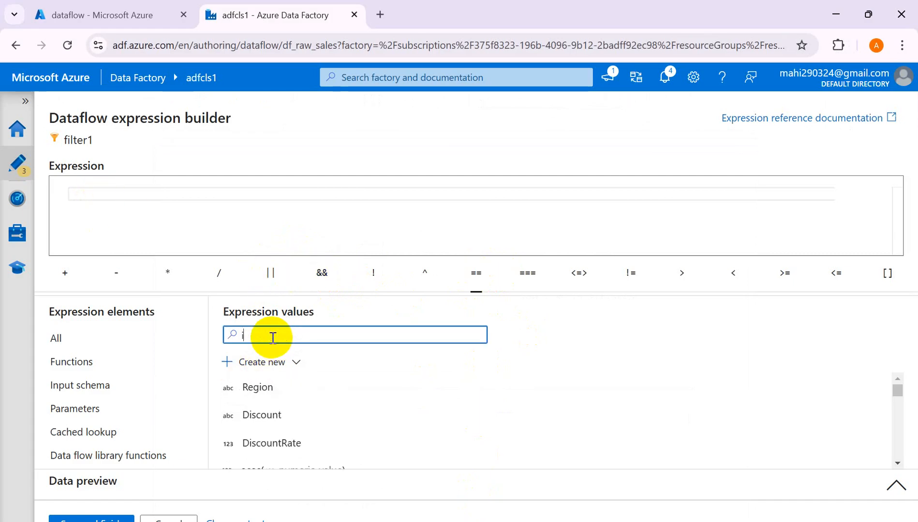
left_click(95, 368)
left_click(261, 338)
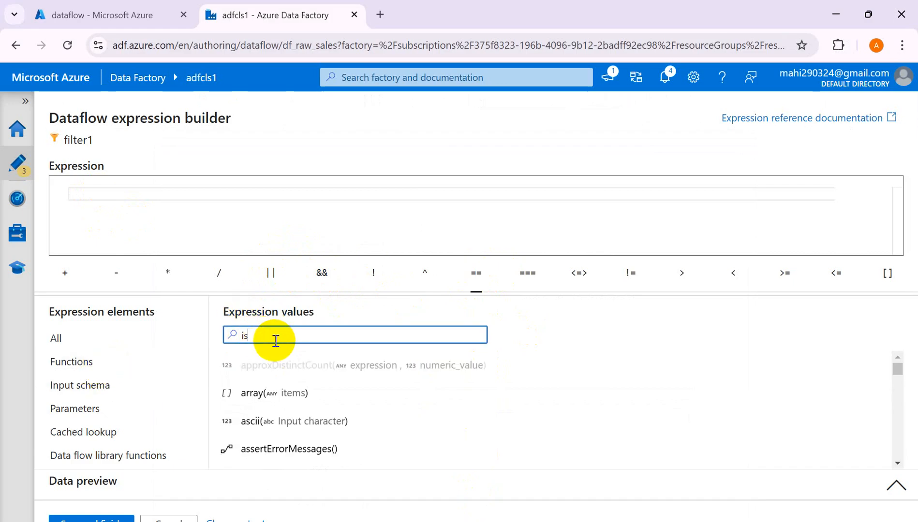
key("BackSpace")
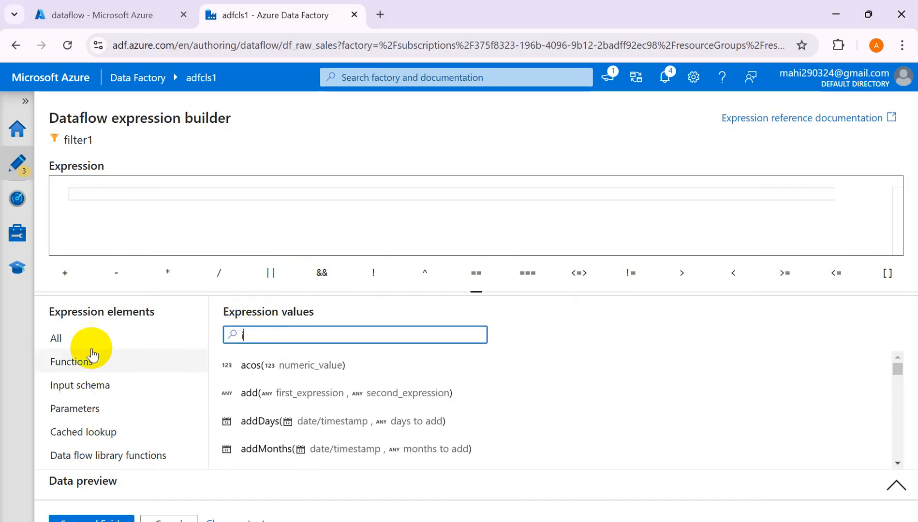
key("BackSpace")
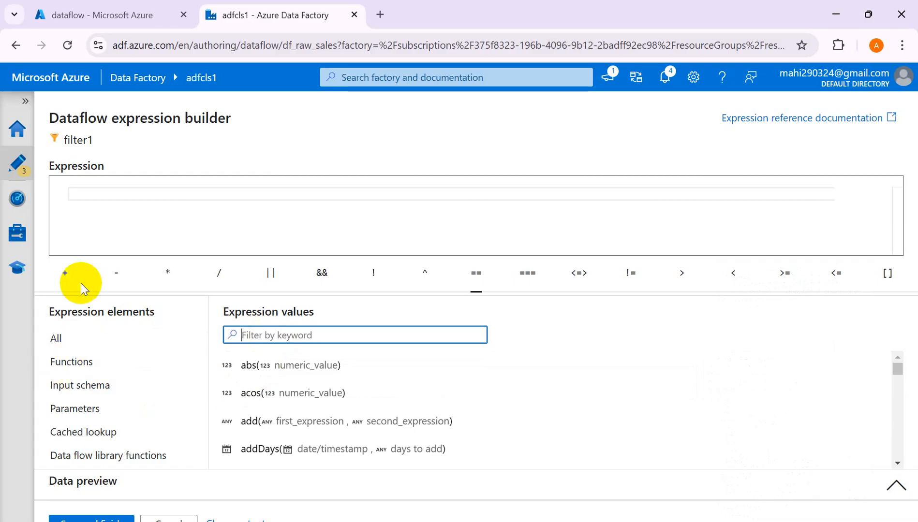
Step: Search the expression functions for "isnu" and insert isNull() into the empty filter1 expression
left_click(70, 366)
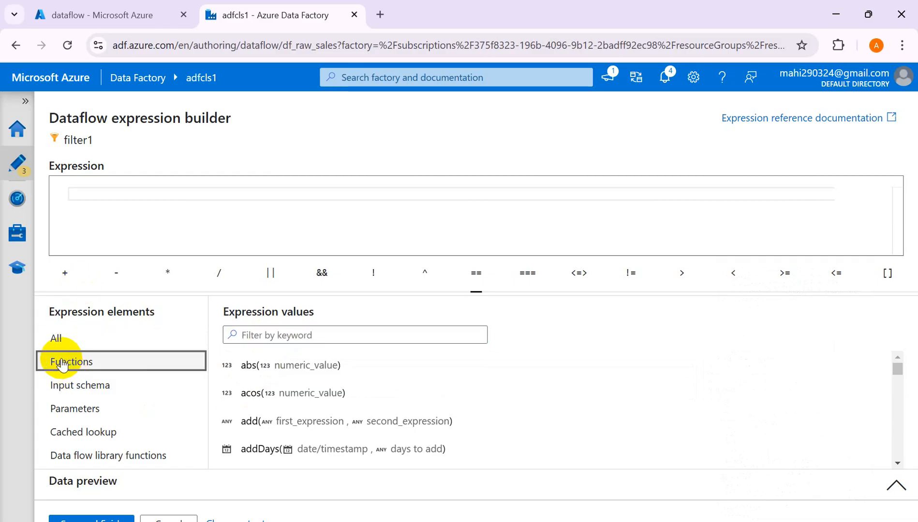
left_click(244, 335)
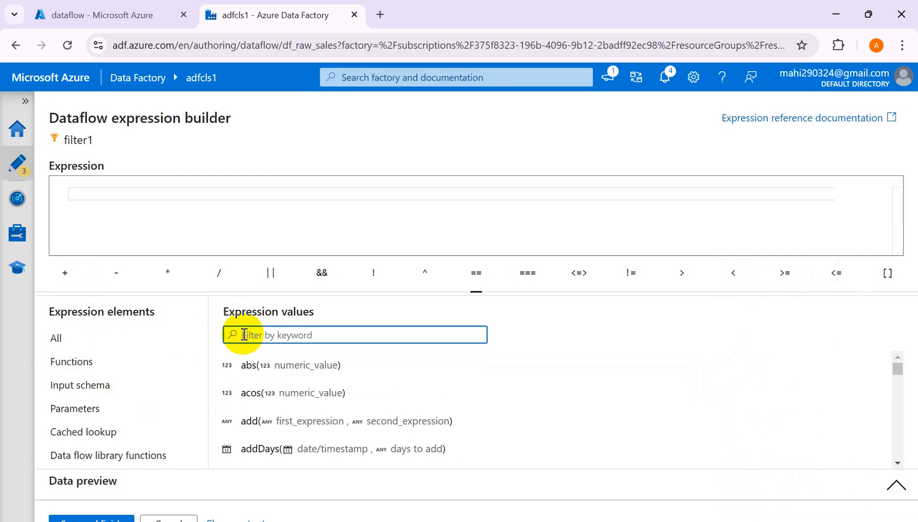
type("is")
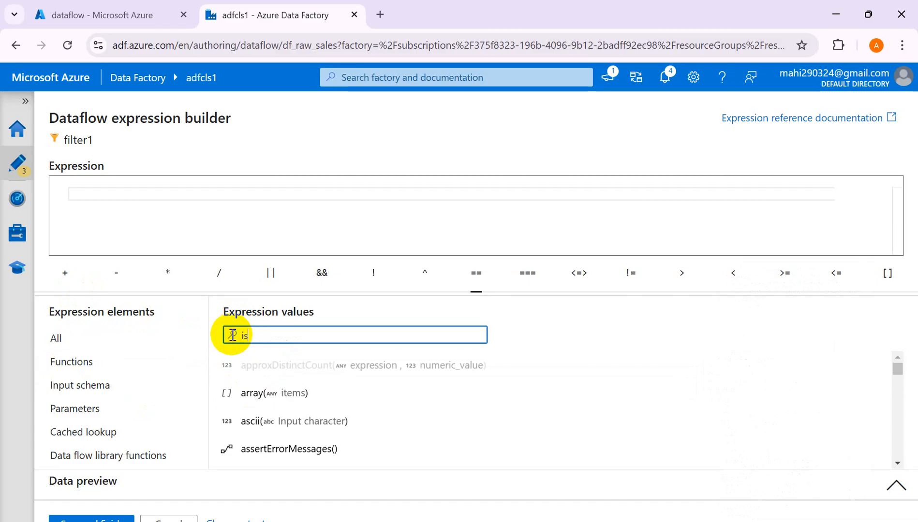
type("nu")
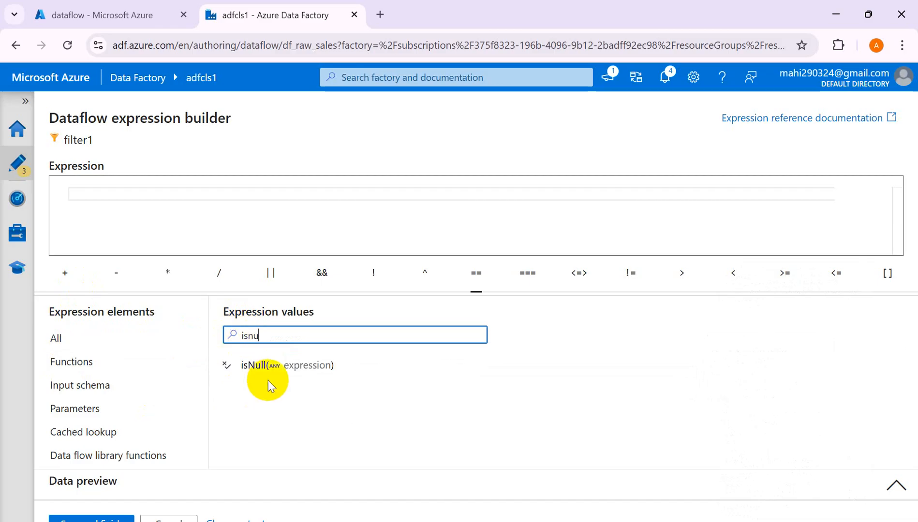
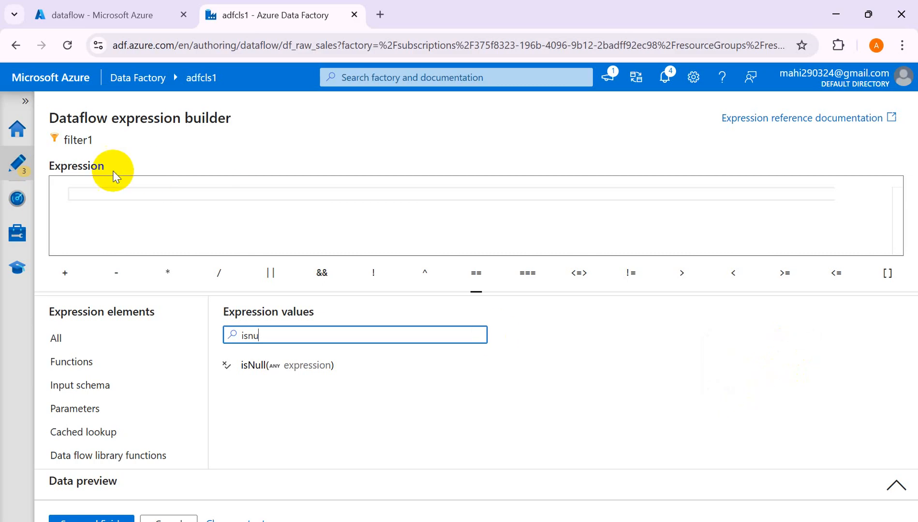
left_click(92, 189)
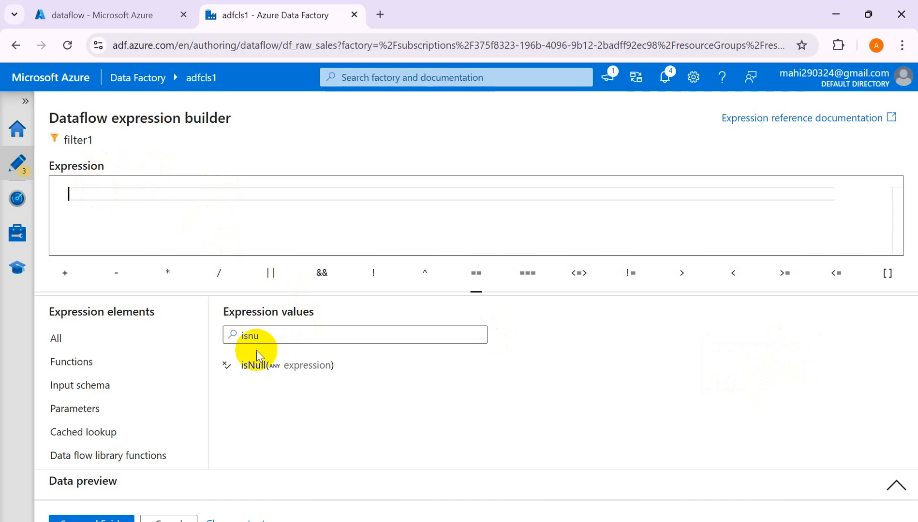
left_click(243, 367)
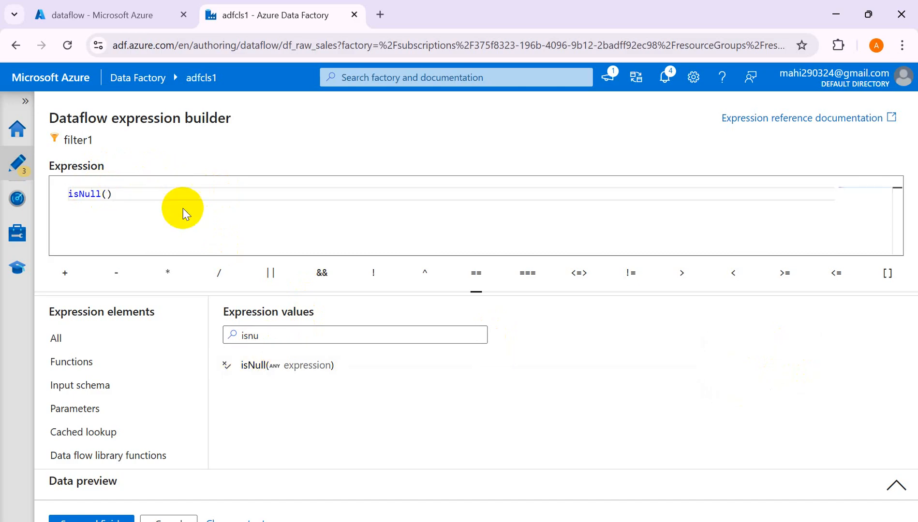
Step: Clear the function search and insert the Amount column into isNull(), followed by the && operator
double_click(253, 335)
left_click(52, 338)
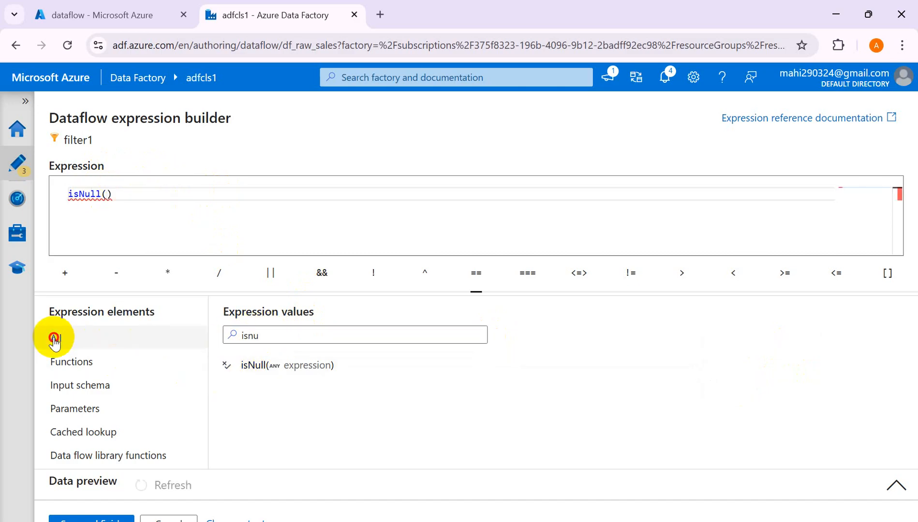
double_click(278, 334)
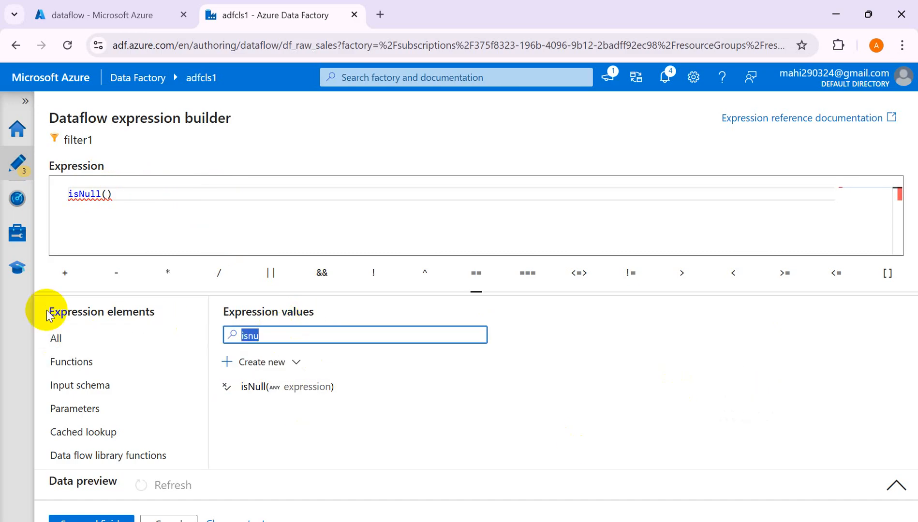
key("BackSpace")
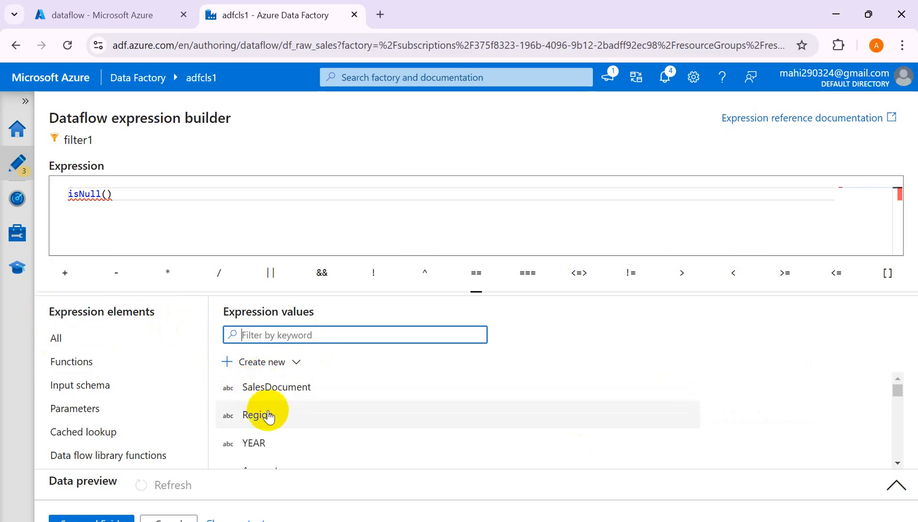
scroll(293, 431, "down", 2)
scroll(295, 421, "up", 2)
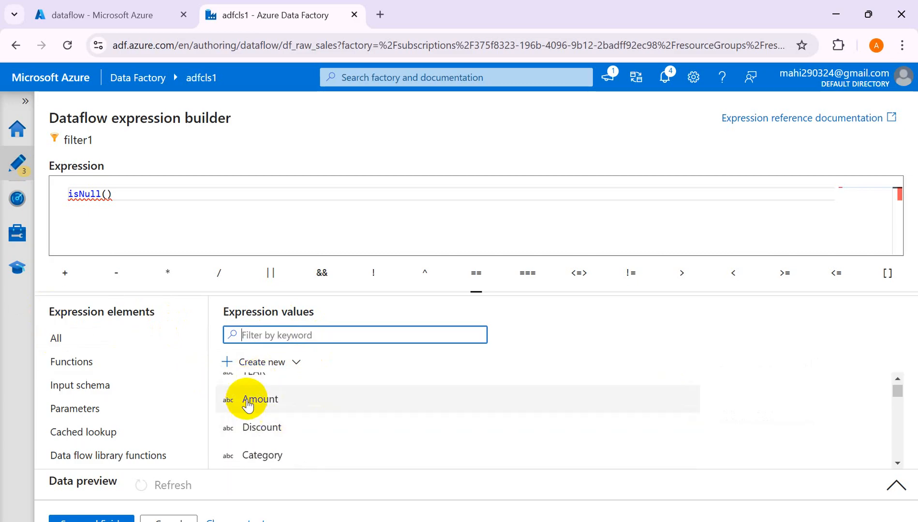
left_click(248, 402)
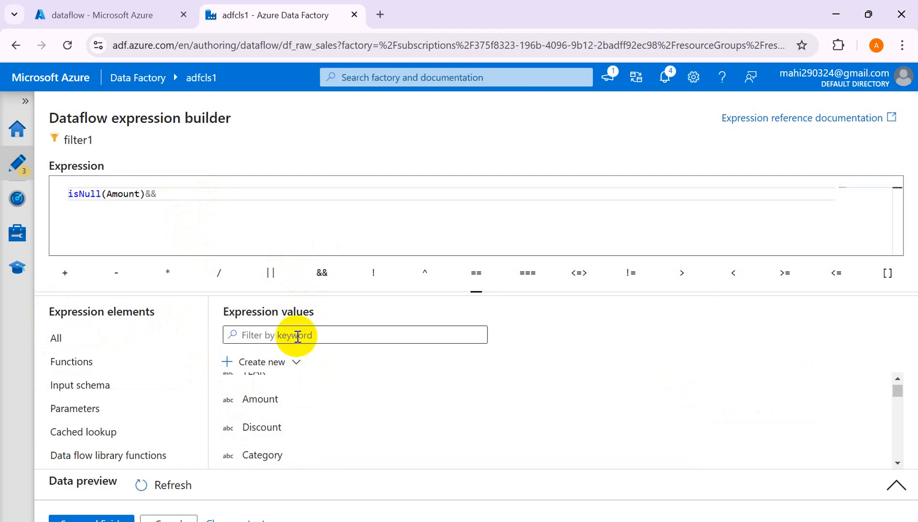
Step: Search the functions for "isn" and add a second isNull() after the && operator
left_click(48, 361)
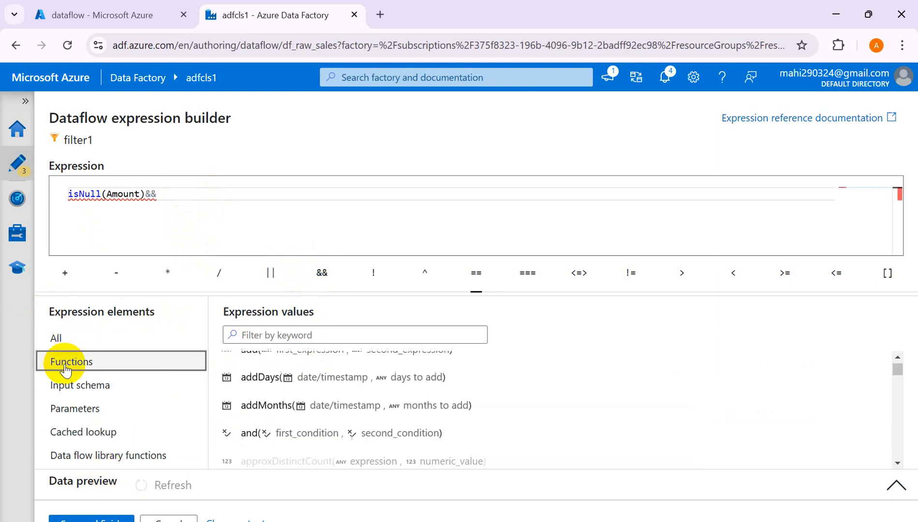
left_click(309, 335)
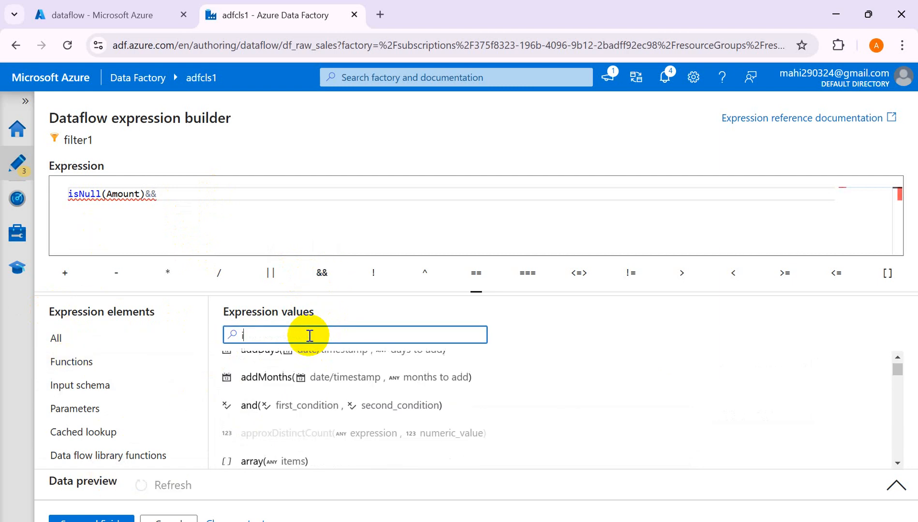
type("is")
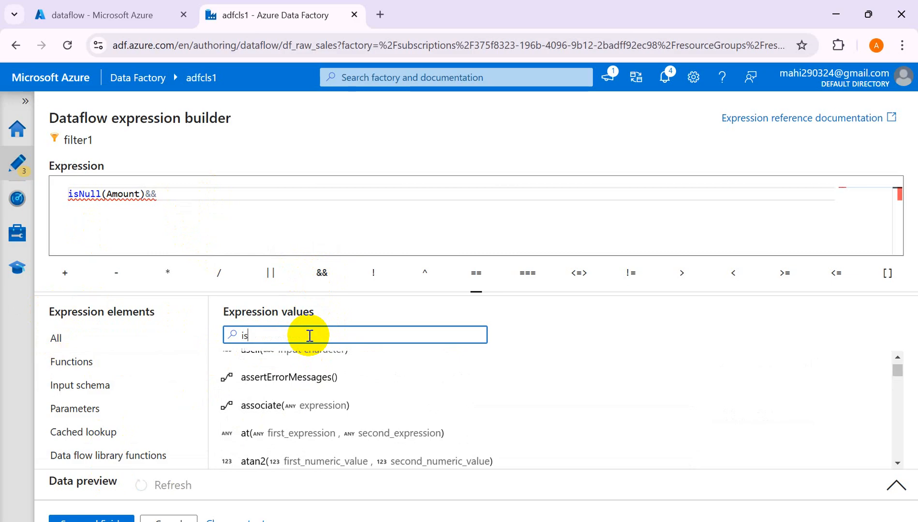
type("n")
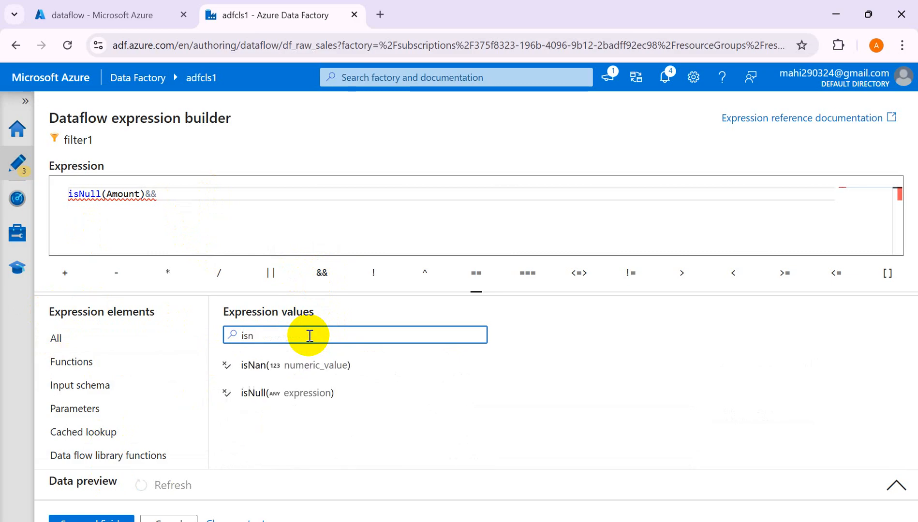
left_click(285, 394)
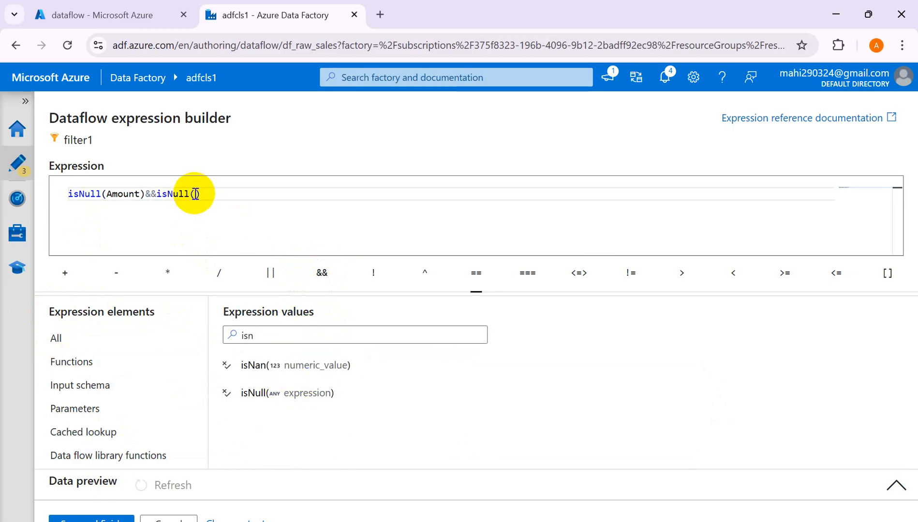
Step: Insert the Amount column into the second isNull() and refresh the expression's data preview
left_click_drag(262, 342, 157, 339)
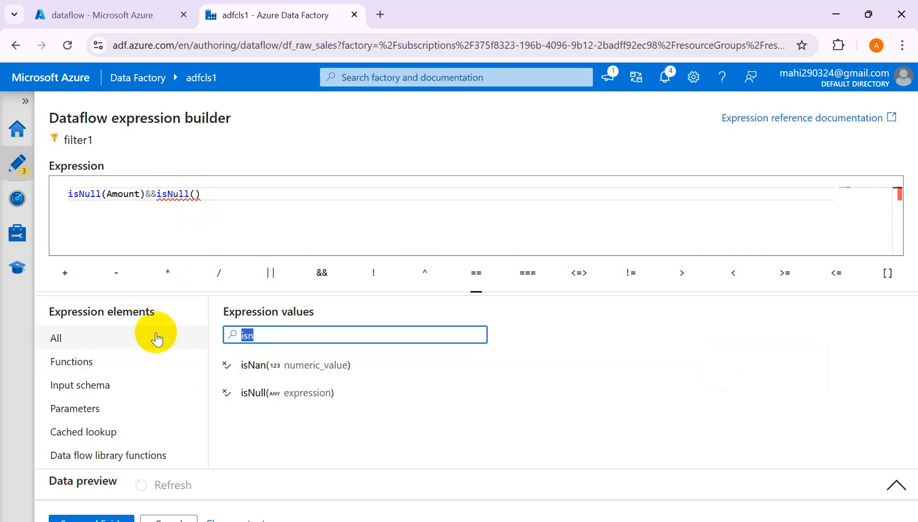
key("BackSpace")
left_click(70, 344)
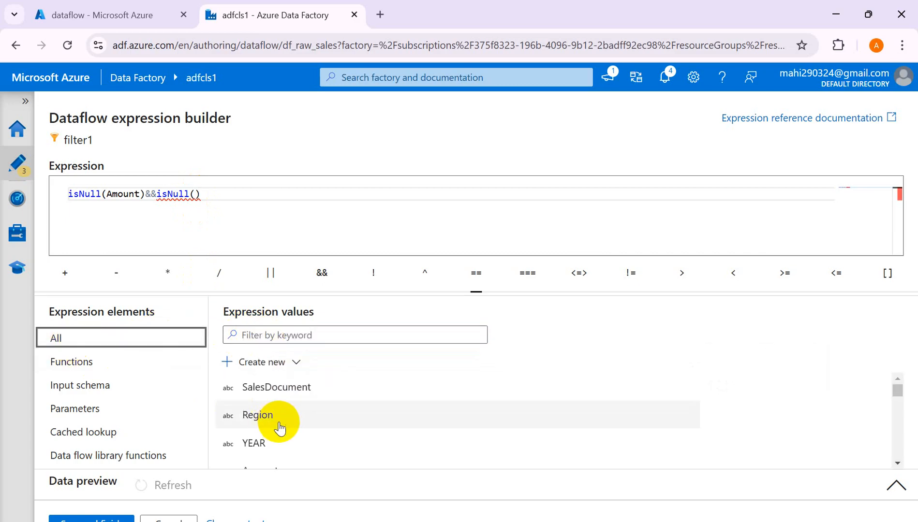
scroll(280, 428, "down", 2)
left_click(266, 400)
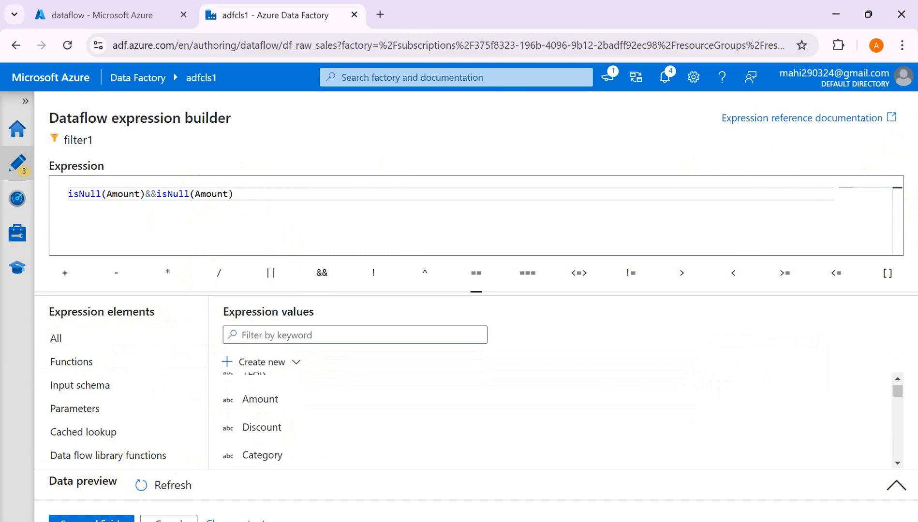
left_click(151, 489)
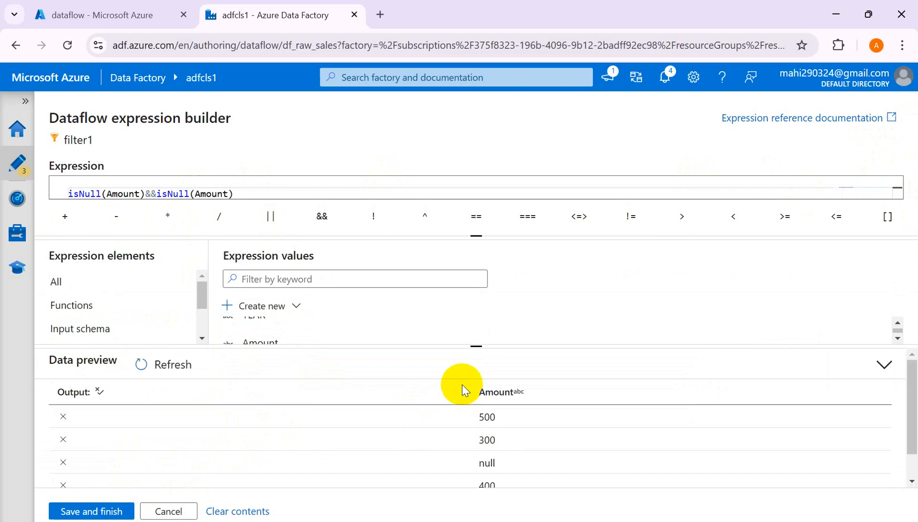
Step: Examine the filter expression's data preview, comparing the output flag of each row with its Amount value
scroll(608, 443, "down", 1)
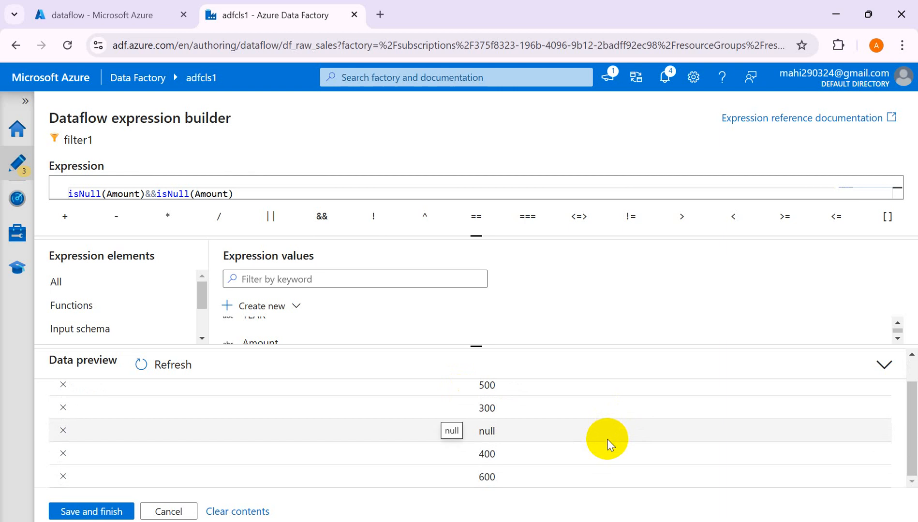
scroll(608, 442, "up", 1)
scroll(608, 443, "down", 1)
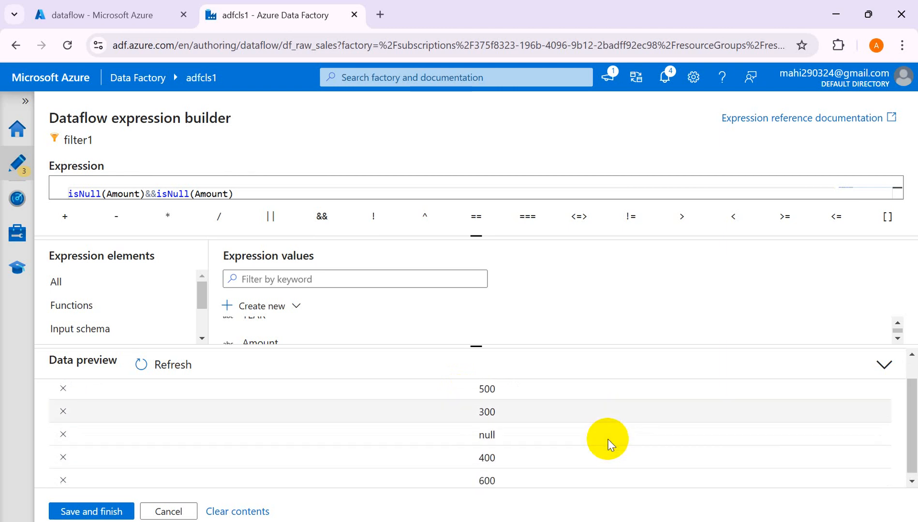
scroll(608, 441, "up", 1)
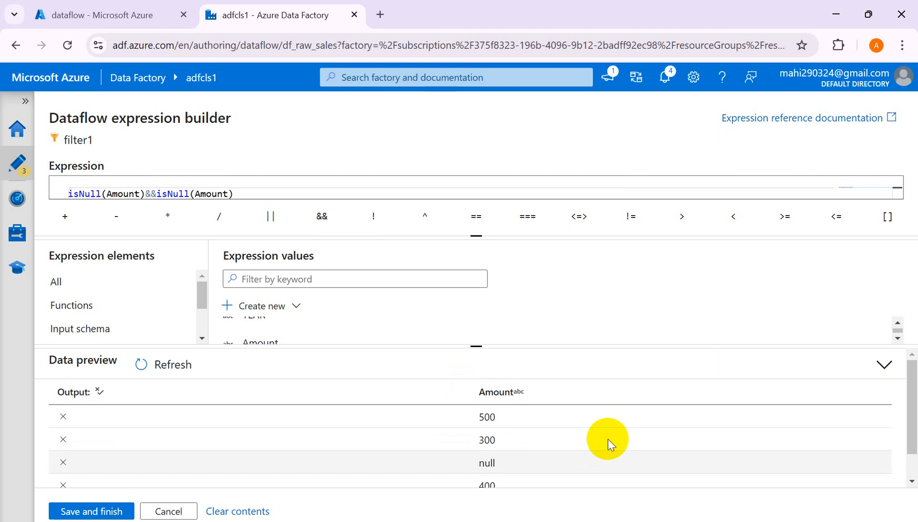
scroll(78, 418, "down", 1)
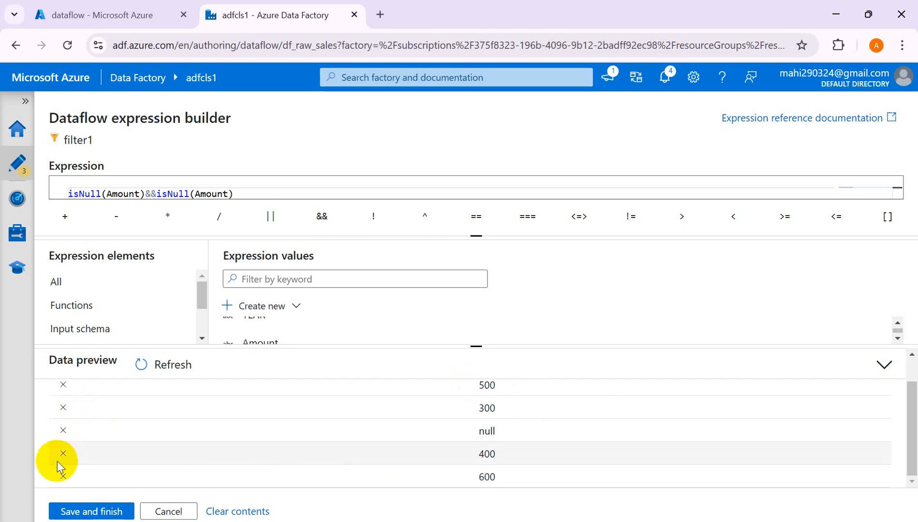
scroll(435, 419, "up", 1)
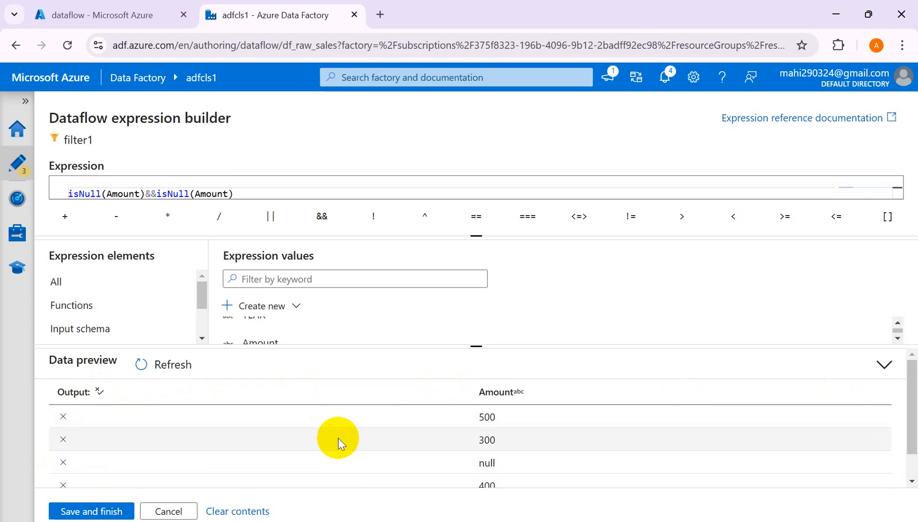
scroll(340, 451, "down", 1)
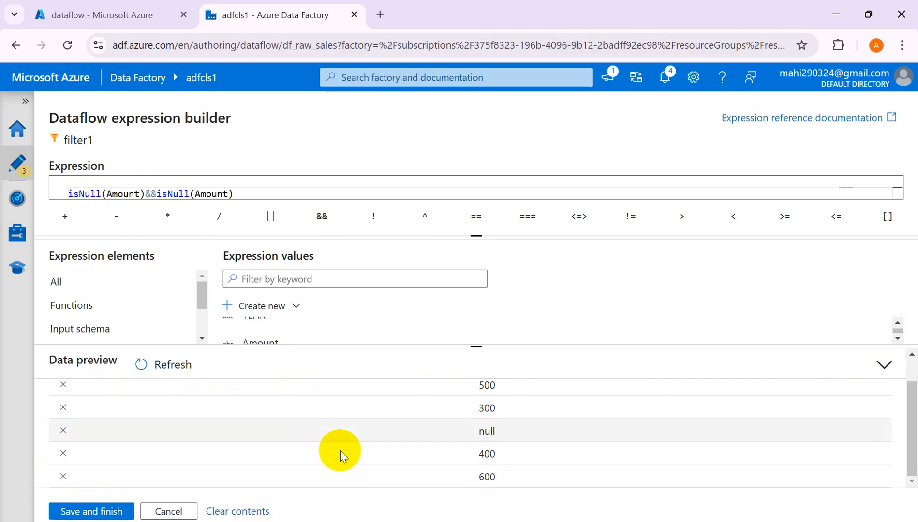
Step: Replace Amount in the second isNull() with the Region column, found by searching for "Regi", and save the filter1 expression
left_click(225, 192)
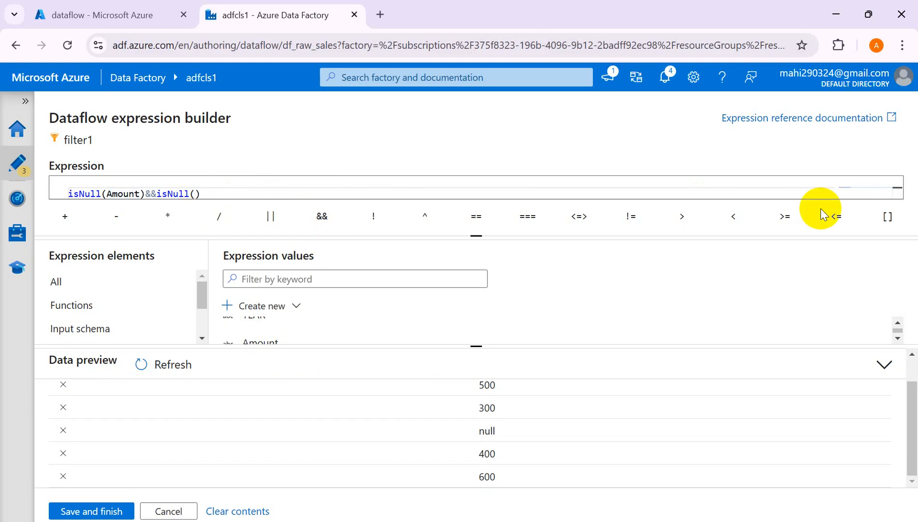
left_click(274, 280)
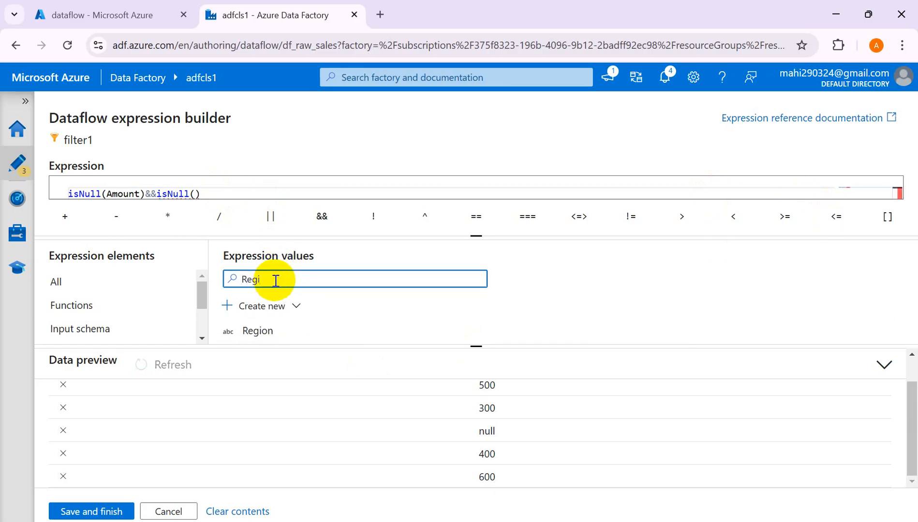
left_click(265, 338)
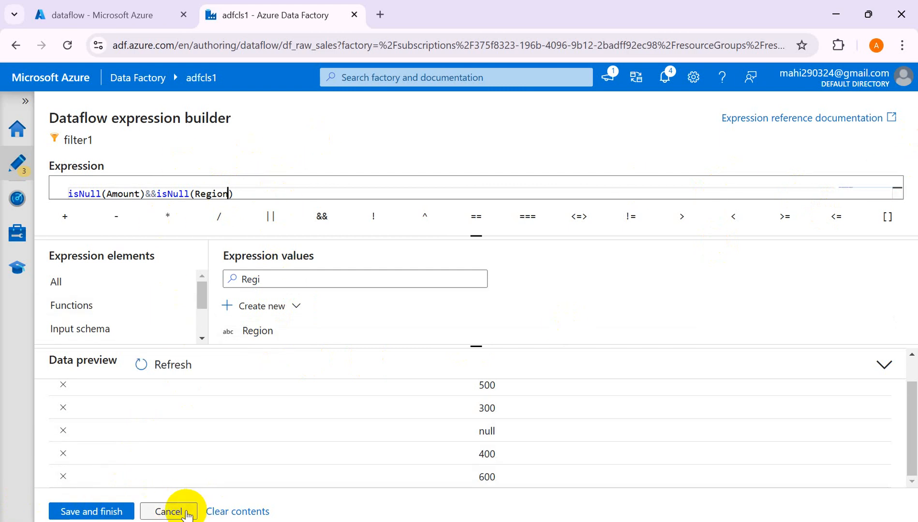
left_click(102, 511)
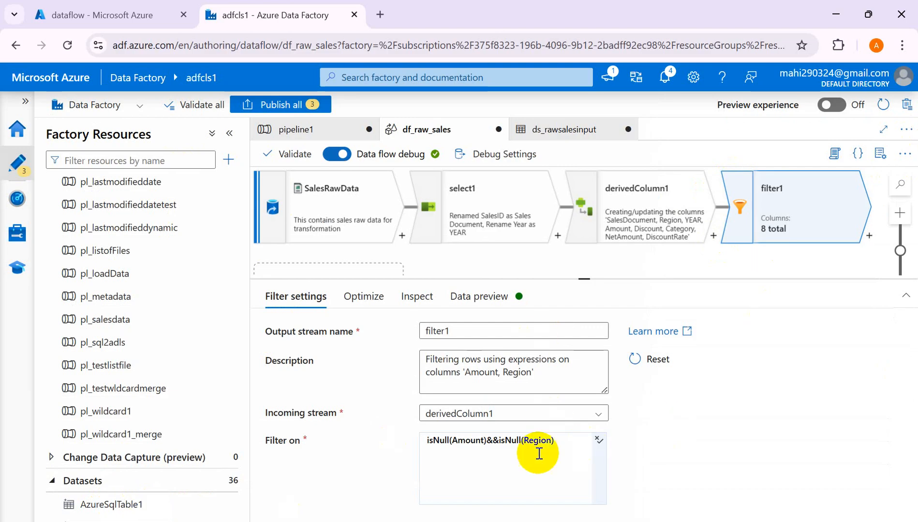
Step: Reopen the filter1 expression, refresh its data preview and examine the output flags against the Amount and Region values
left_click(570, 445)
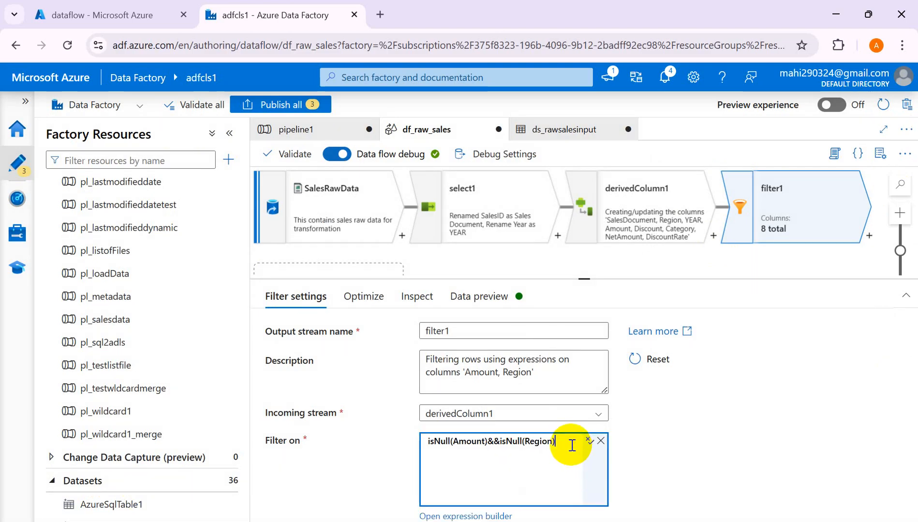
left_click(487, 516)
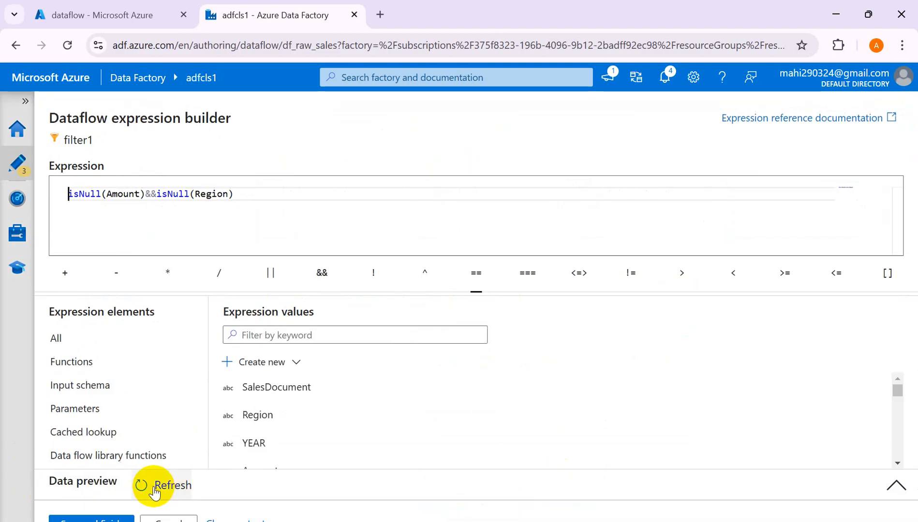
left_click(154, 486)
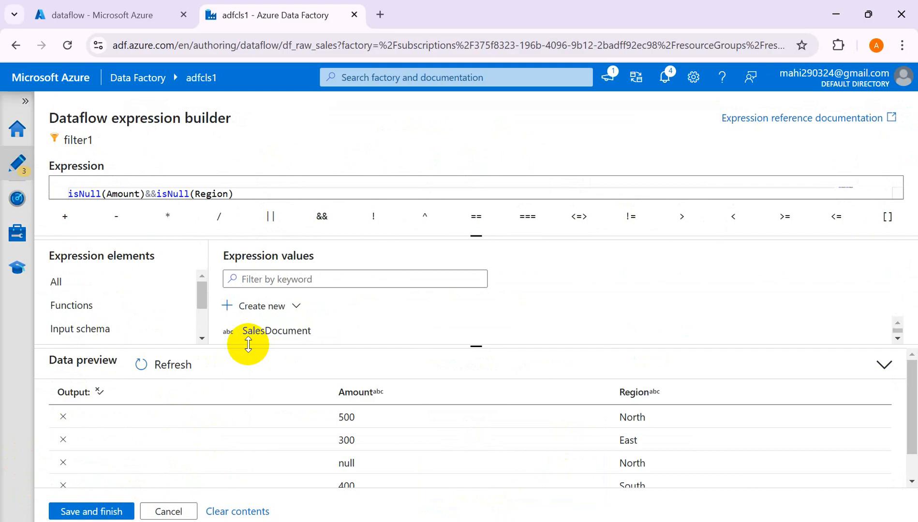
scroll(549, 424, "down", 1)
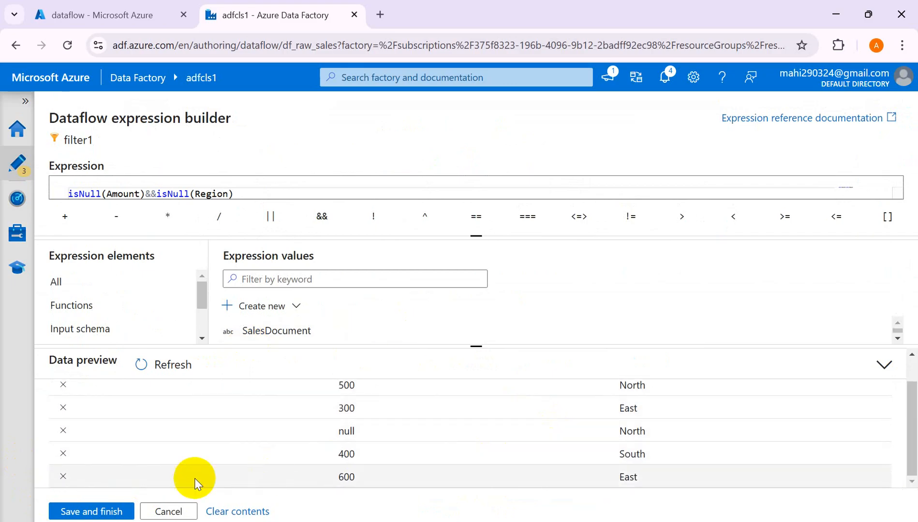
scroll(352, 425, "up", 1)
scroll(377, 429, "down", 1)
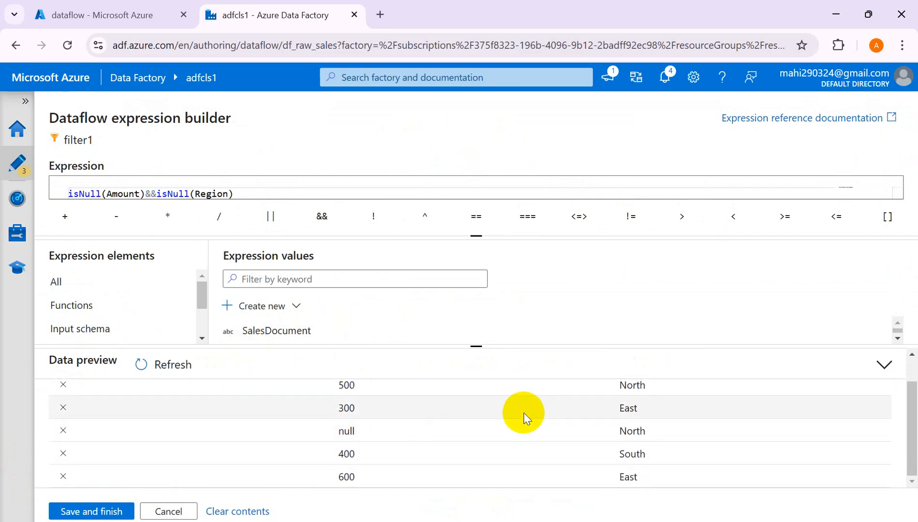
scroll(672, 412, "up", 1)
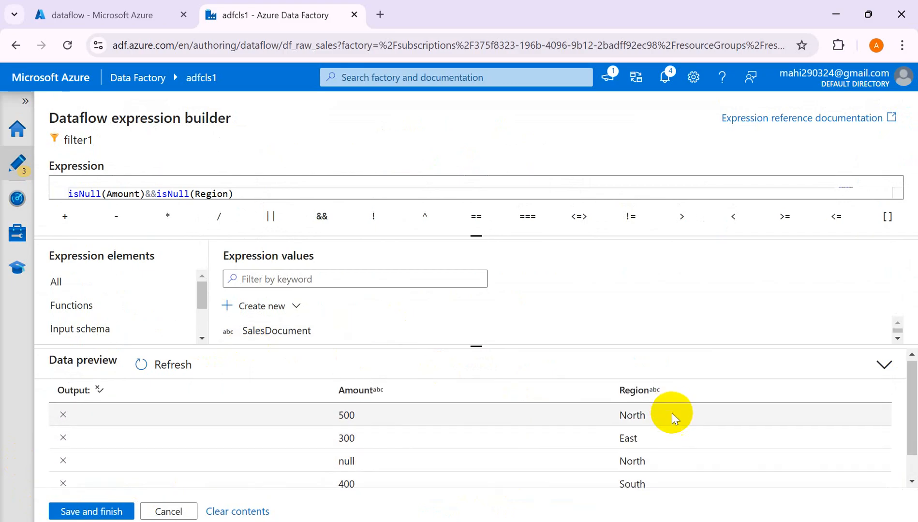
scroll(673, 416, "down", 1)
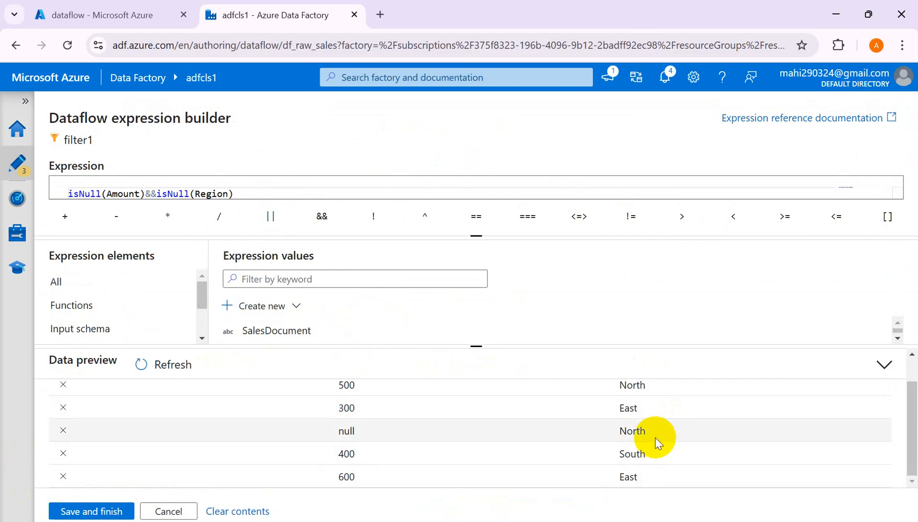
scroll(649, 438, "up", 1)
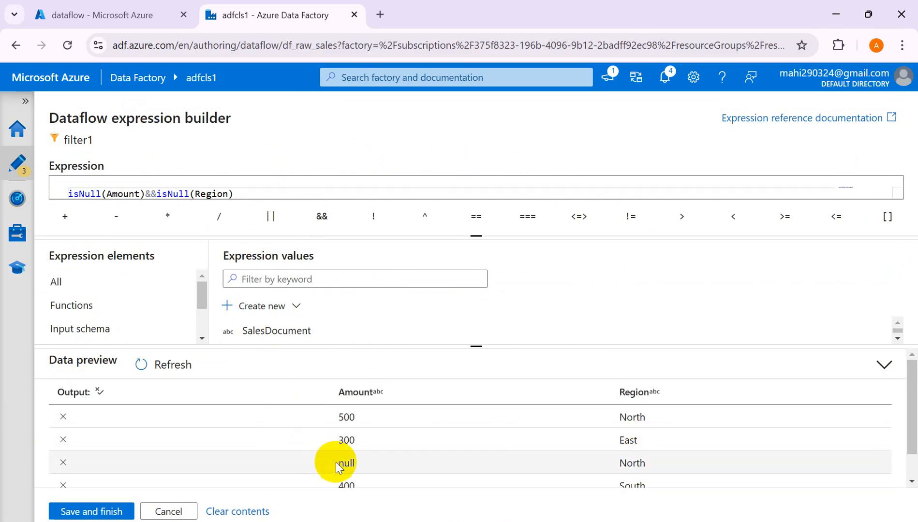
scroll(717, 480, "down", 1)
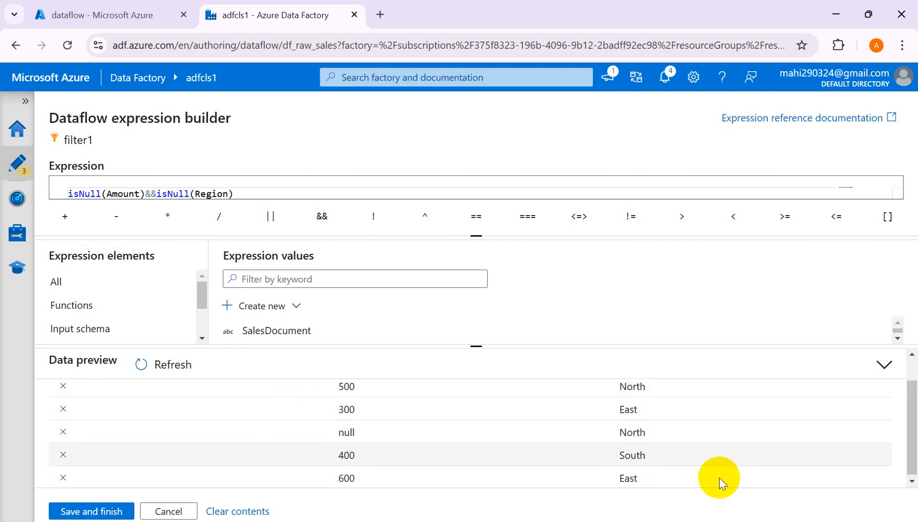
left_click(111, 511)
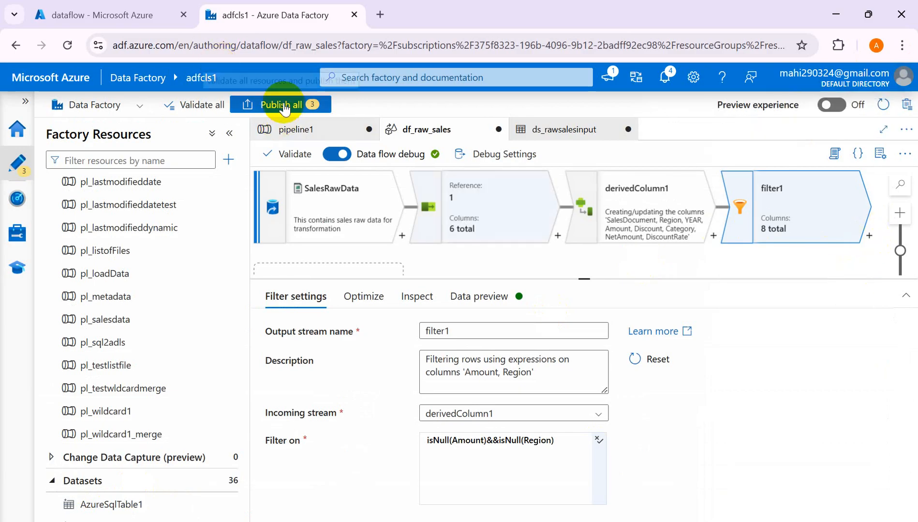
Step: Add a Sink destination to the data flow after the filter1 transformation
left_click(869, 238)
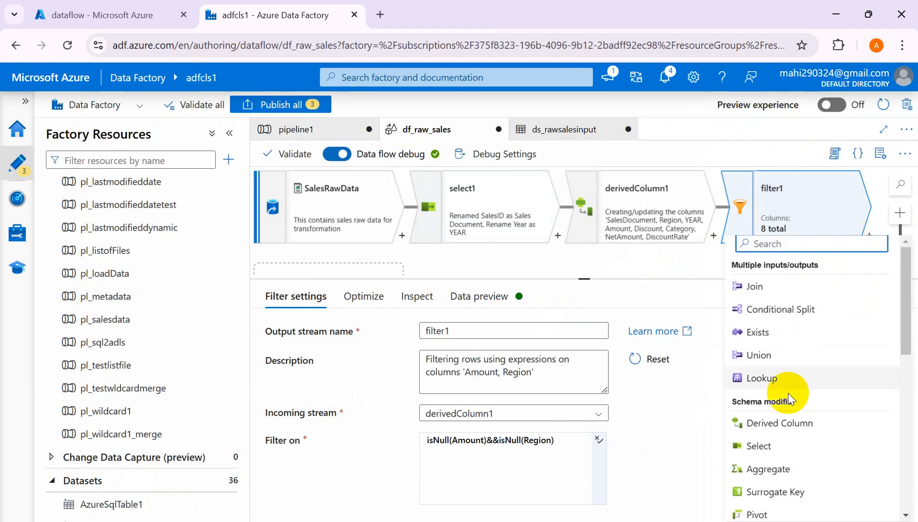
scroll(810, 479, "down", 3)
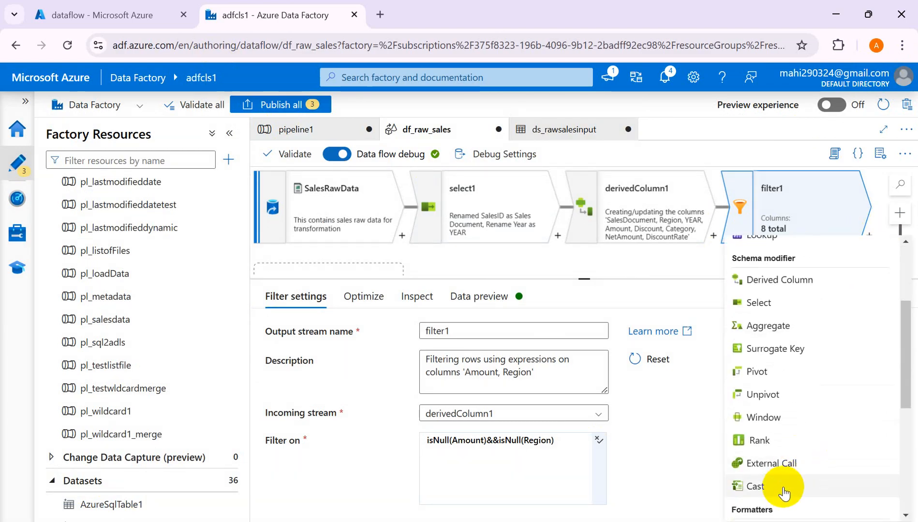
scroll(783, 493, "down", 3)
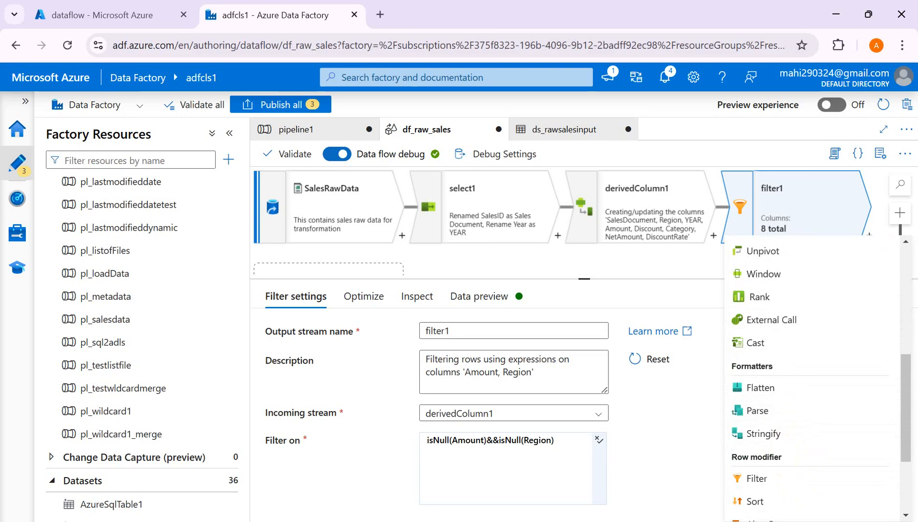
scroll(799, 471, "down", 3)
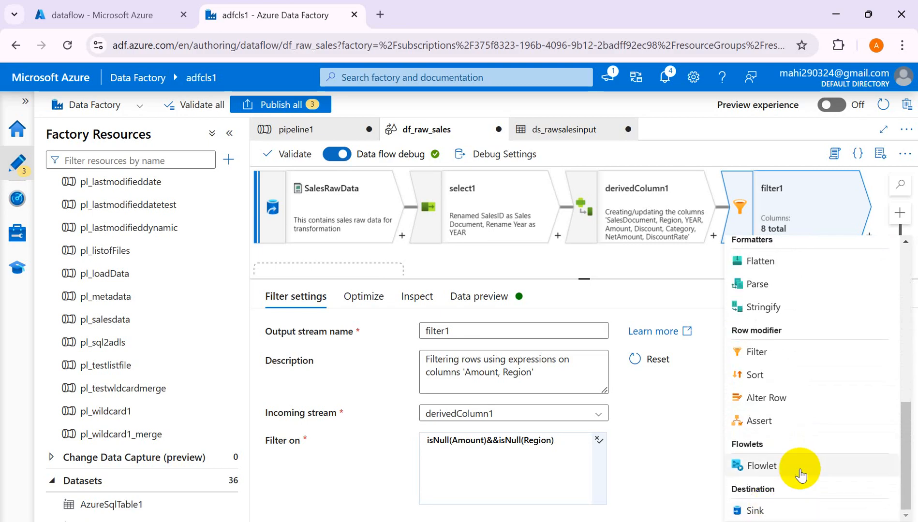
left_click(757, 511)
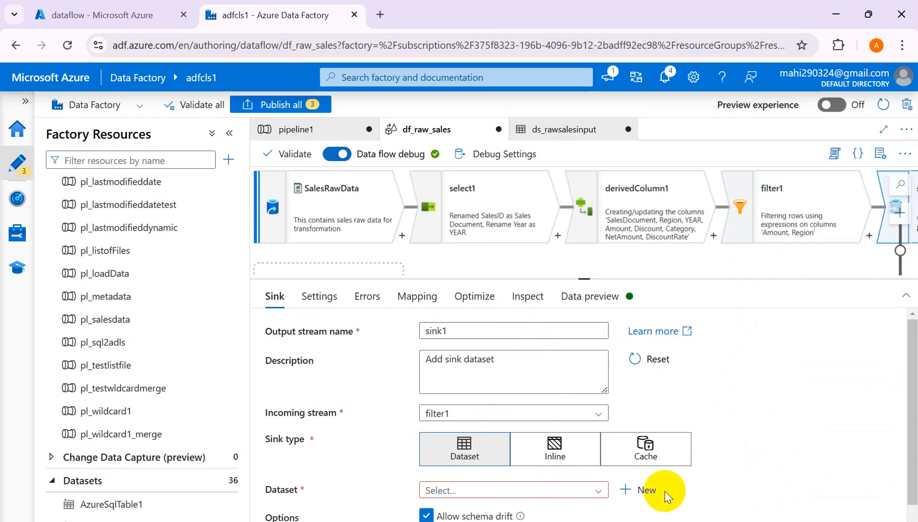
Step: Create a new sink dataset on Azure Data Lake Storage Gen2 in the DelimitedText format
left_click(634, 493)
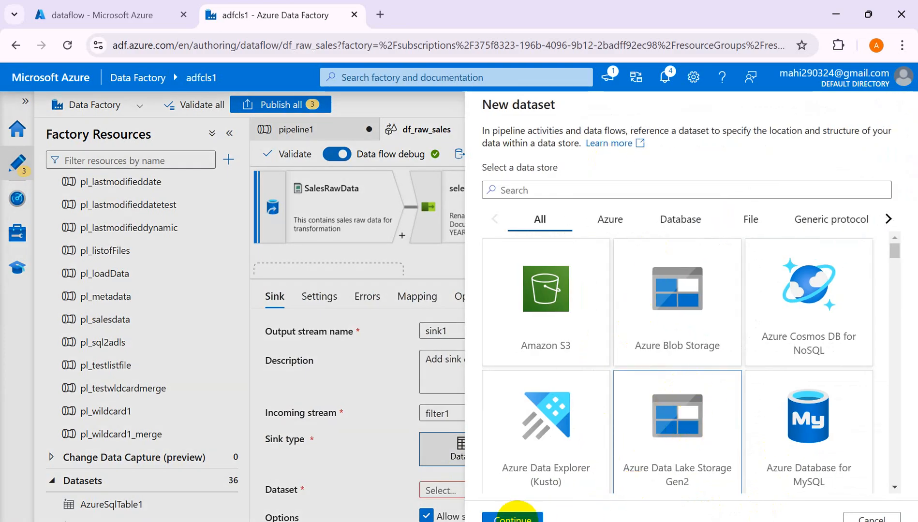
left_click(511, 517)
left_click(678, 184)
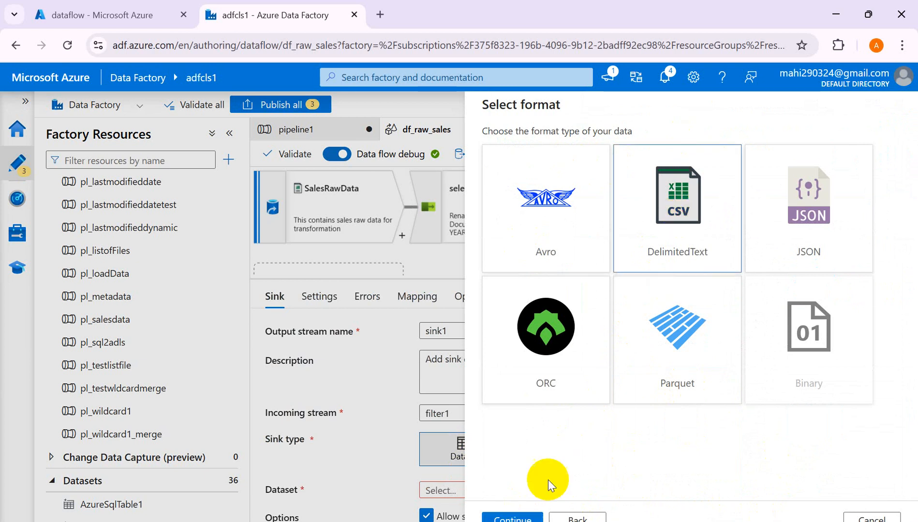
left_click(511, 517)
Step: Name the new dataset ds_sinksalesdata and choose ls_adlsgen2 as its linked service
left_click(553, 147)
key("ctrl+a")
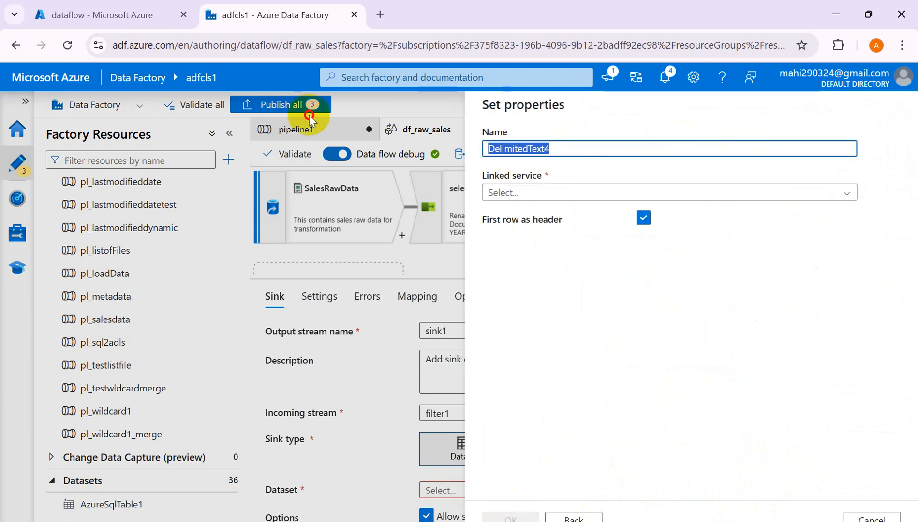
key("BackSpace")
type("ds_sinksa")
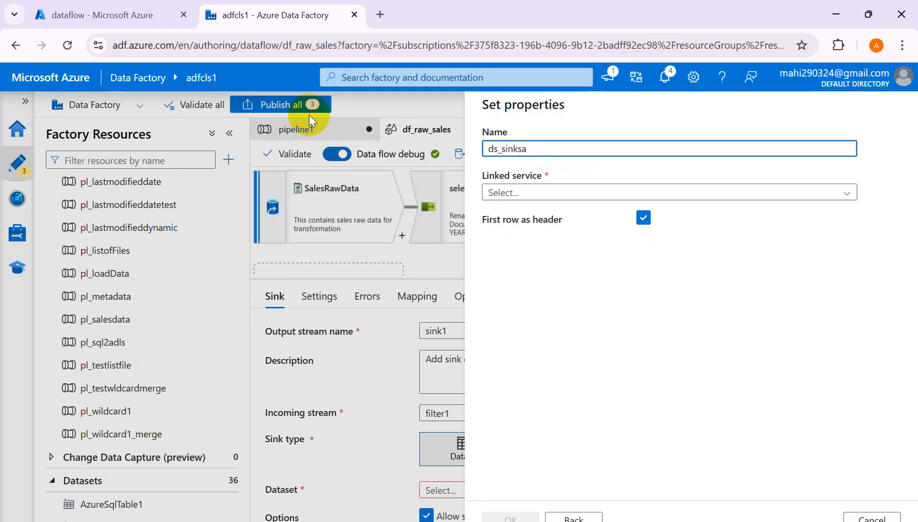
type("lesdata")
left_click(580, 193)
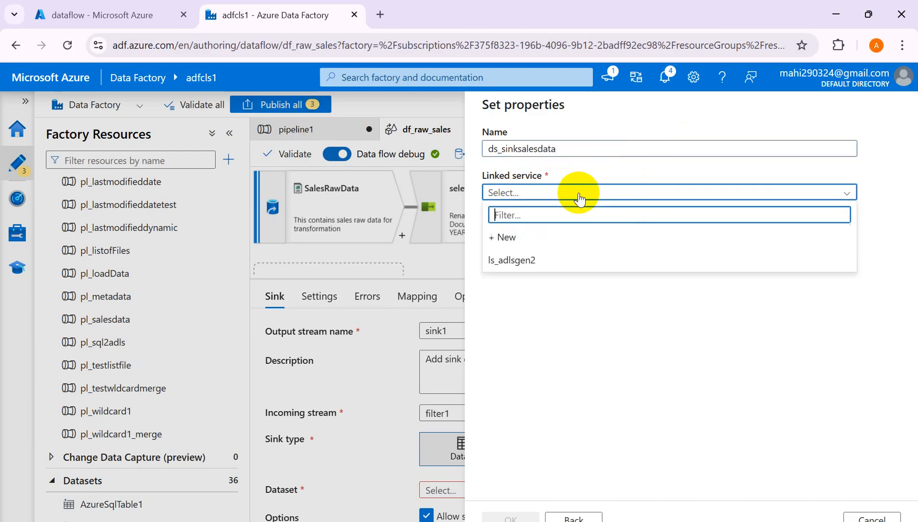
left_click(553, 260)
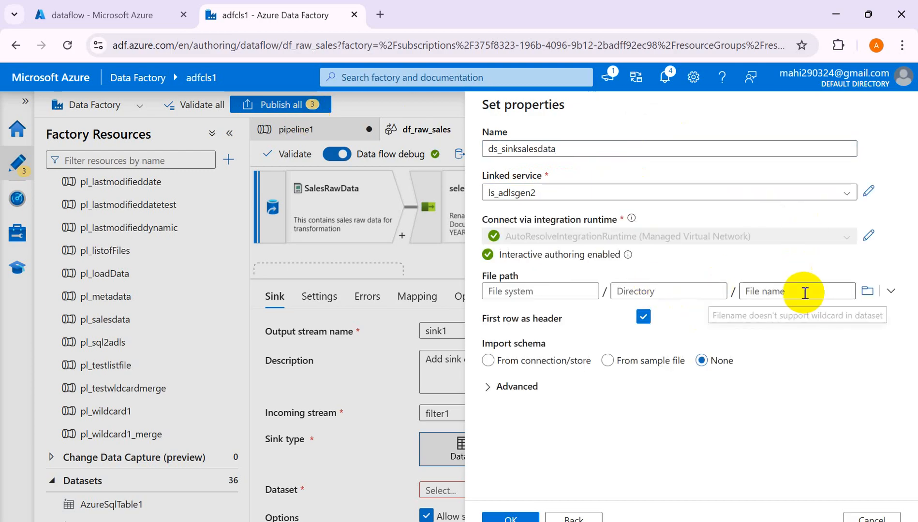
Step: Browse the storage and set the new dataset's file path to the dataflow container
left_click(870, 294)
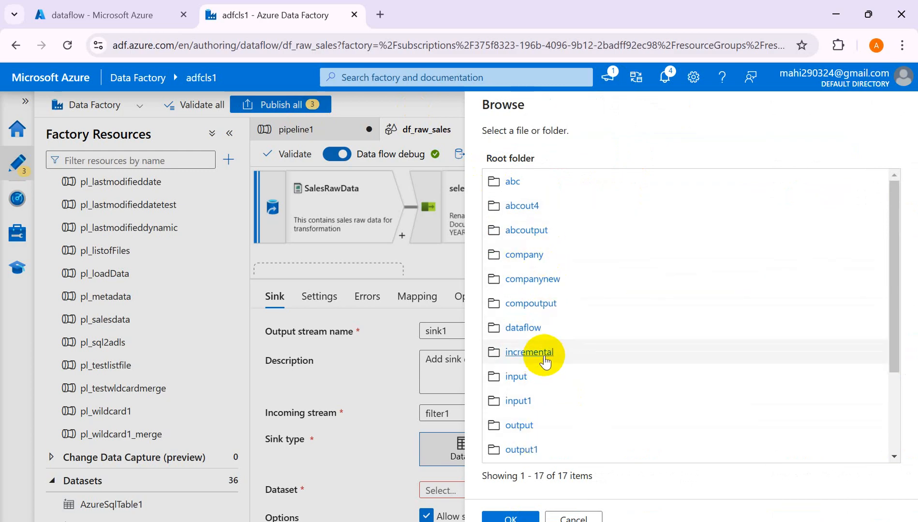
scroll(587, 420, "down", 3)
left_click(537, 207)
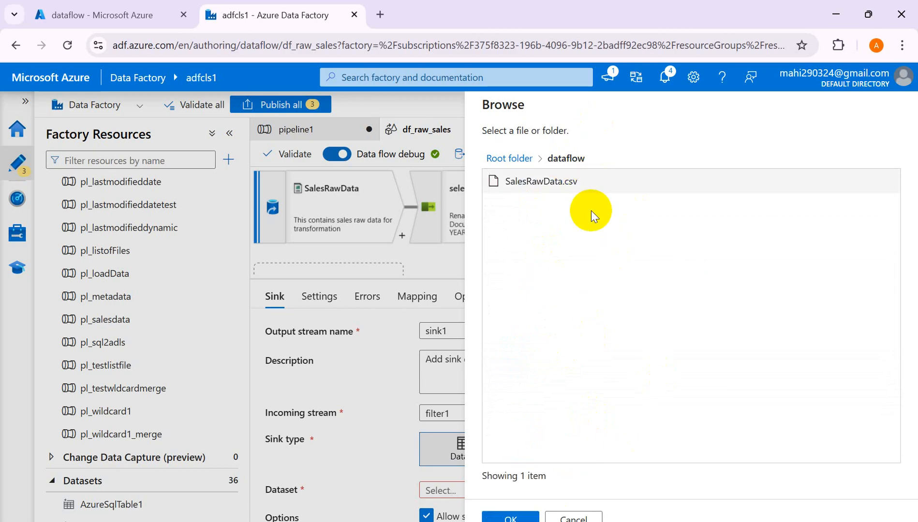
left_click(504, 518)
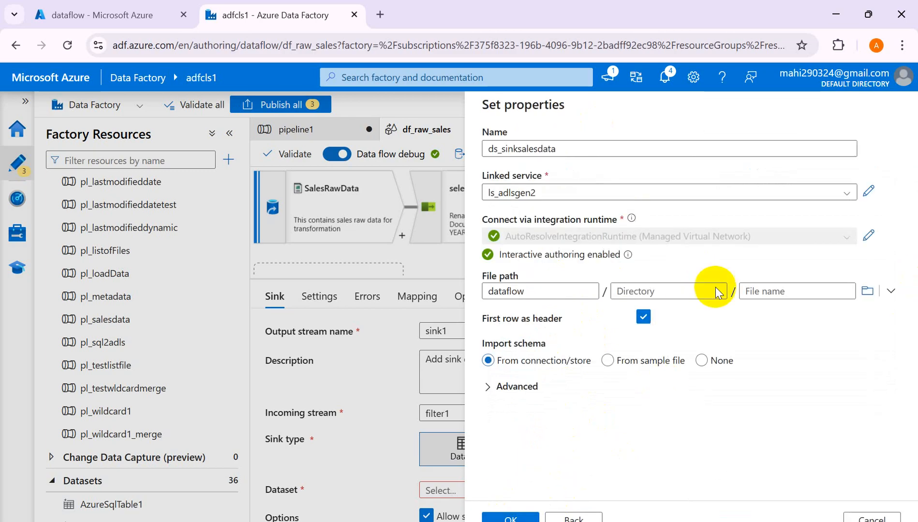
Step: Set the dataset's directory to Output, import no schema and create the dataset
left_click(783, 291)
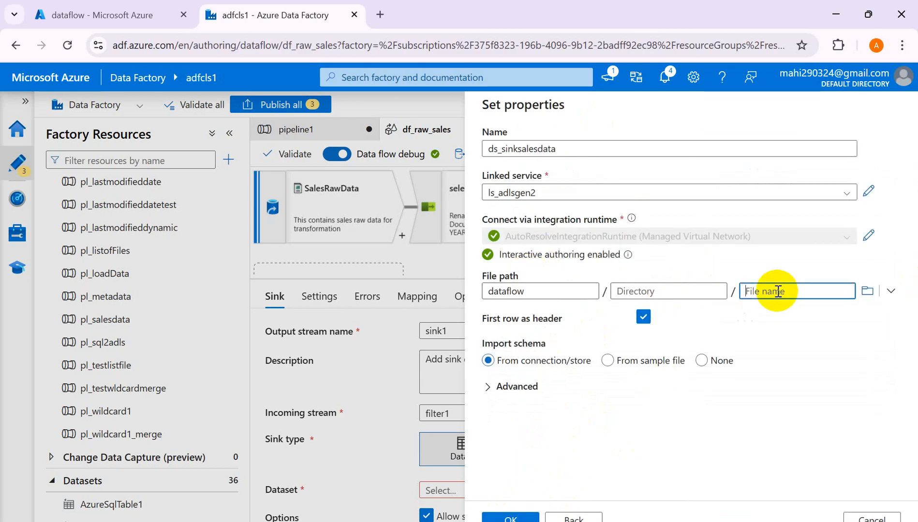
left_click(660, 296)
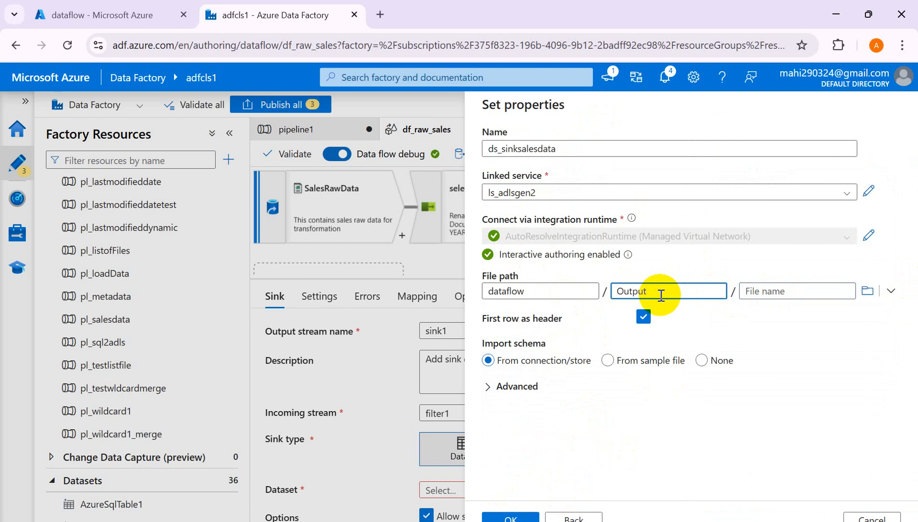
left_click(699, 362)
left_click(505, 517)
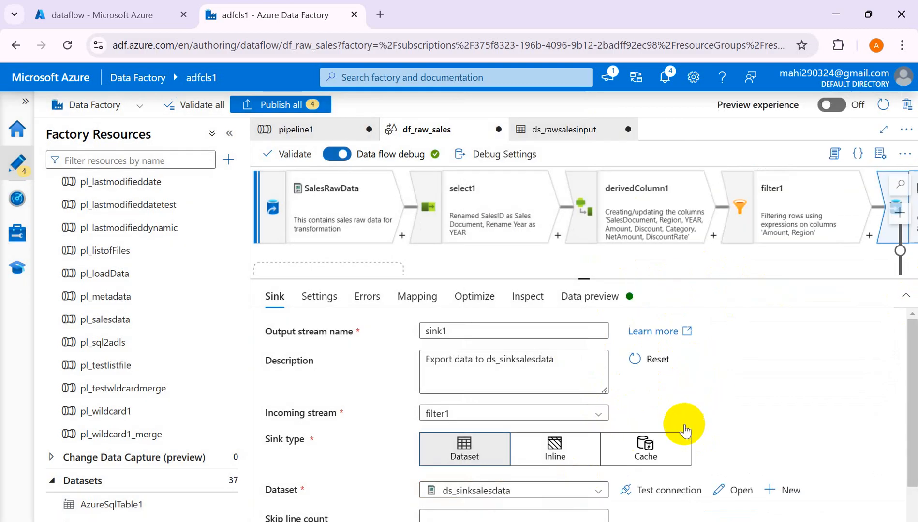
Step: Review sink1's general properties, file settings, error handling and column mapping options
scroll(679, 429, "down", 1)
scroll(627, 447, "up", 2)
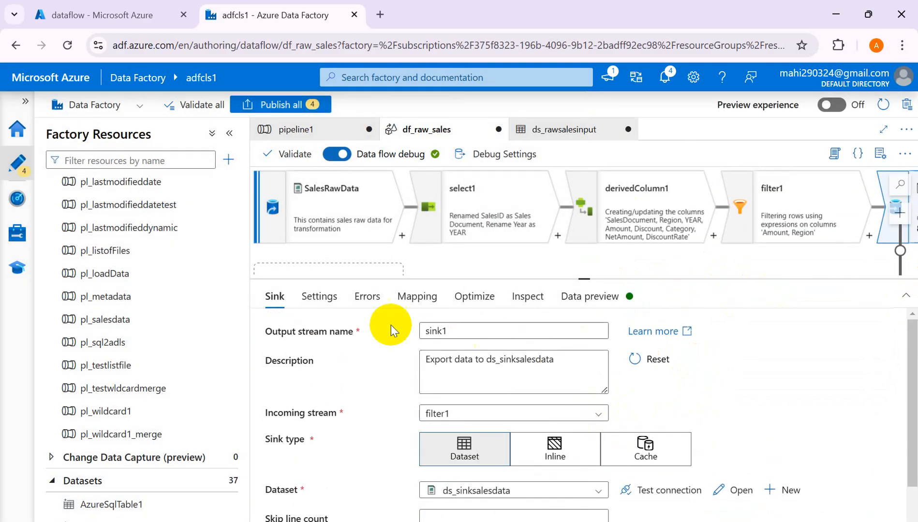
left_click(318, 295)
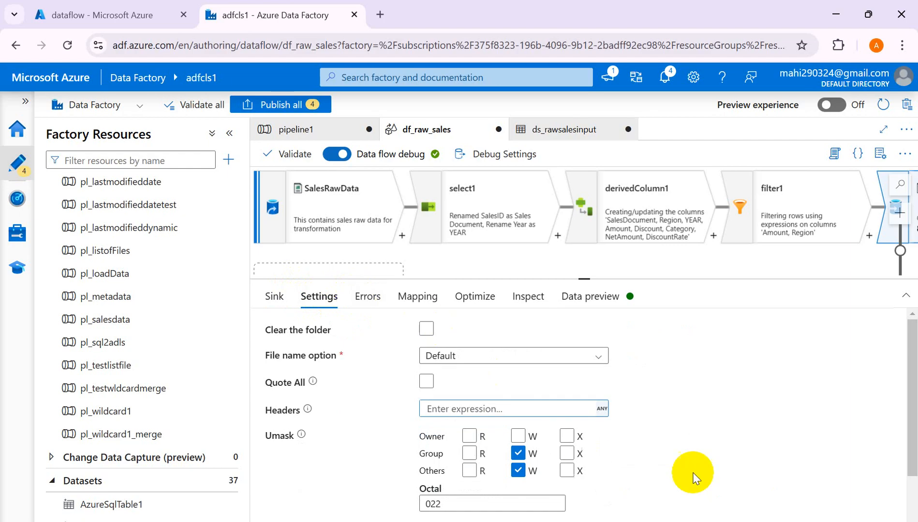
scroll(486, 425, "down", 1)
scroll(386, 363, "up", 2)
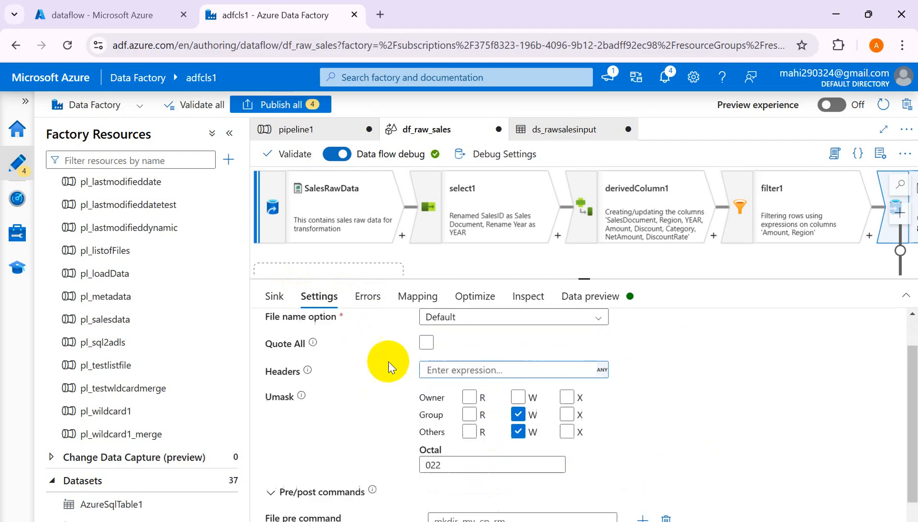
left_click(368, 296)
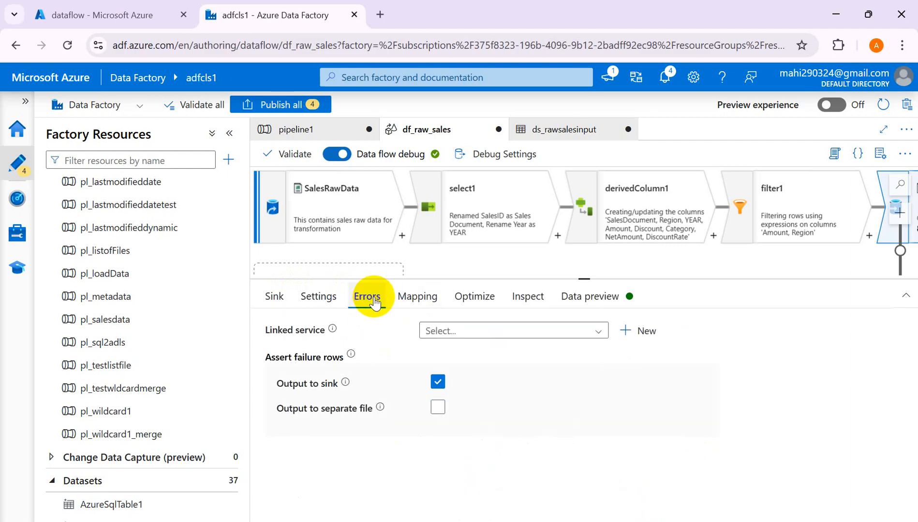
left_click(432, 304)
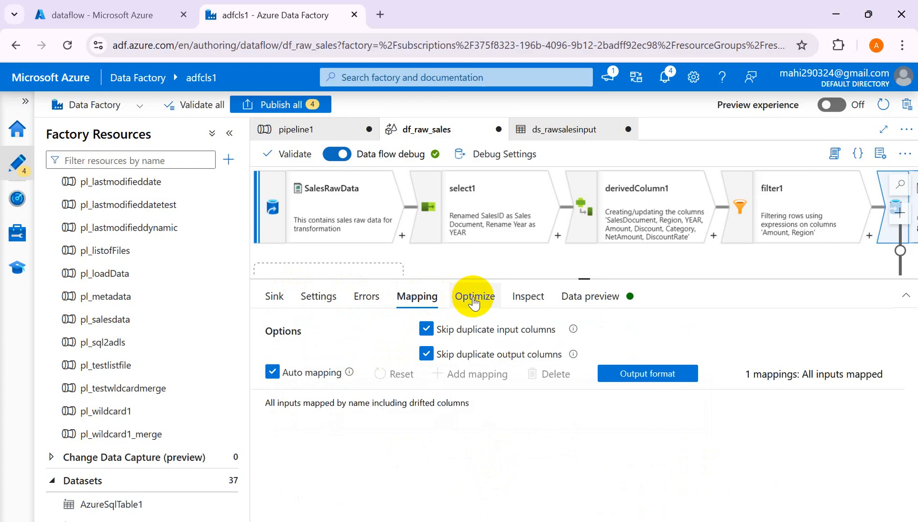
Step: Set the partition option of sink1 to Single partition
left_click(474, 299)
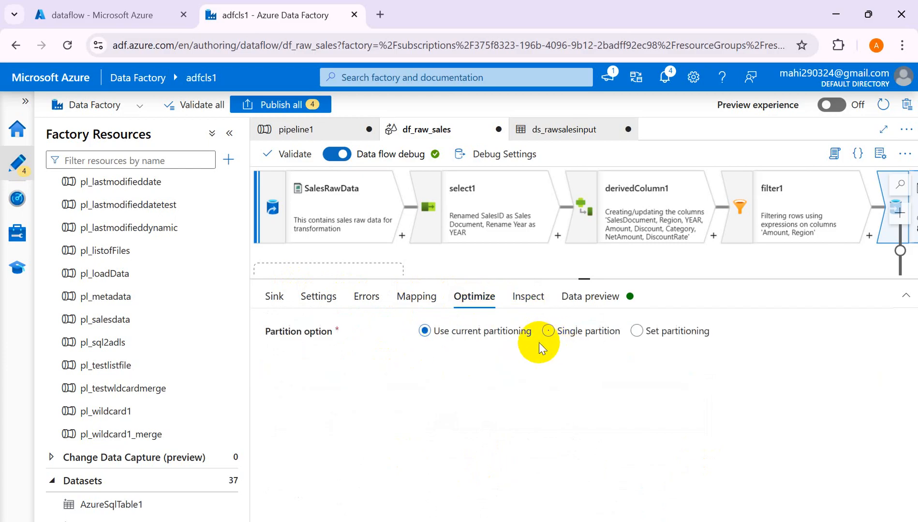
left_click(548, 332)
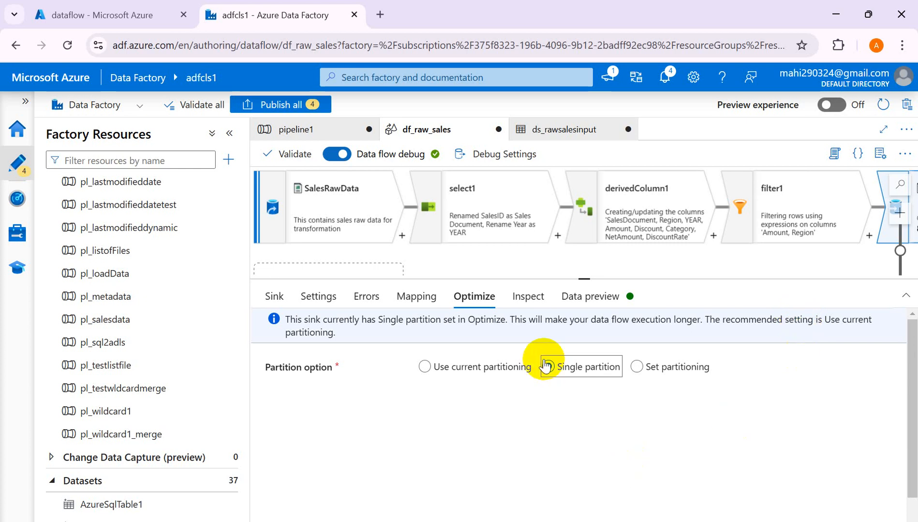
Step: Inspect sink1's output schema, checking the columns, their types and the matching input columns
left_click(521, 300)
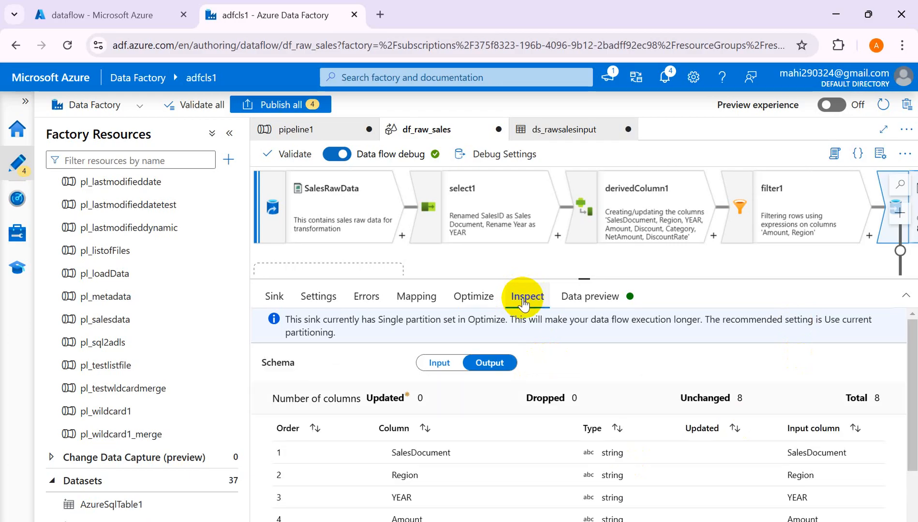
scroll(798, 430, "down", 2)
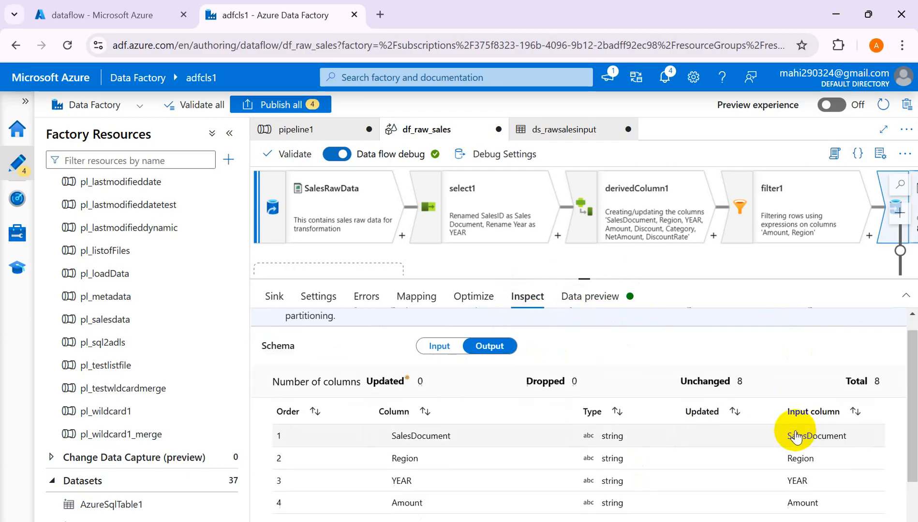
scroll(621, 271, "up", 1)
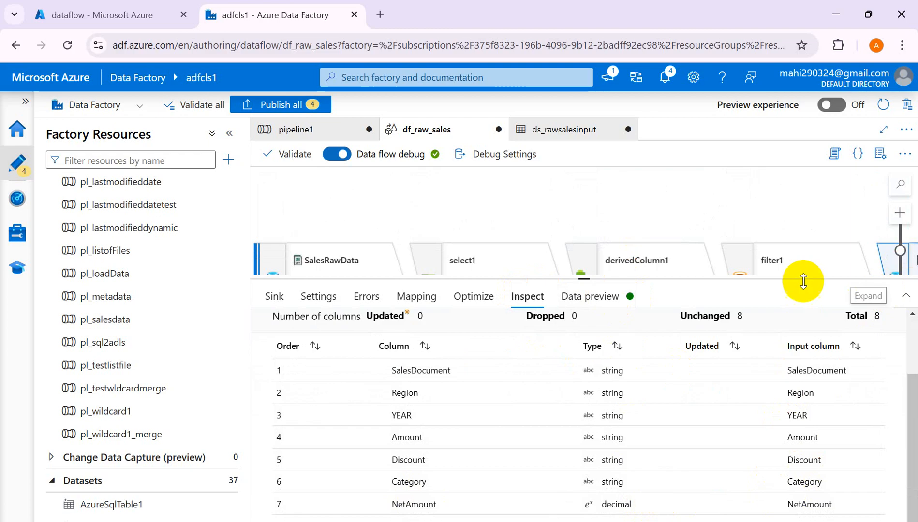
left_click_drag(583, 276, 585, 229)
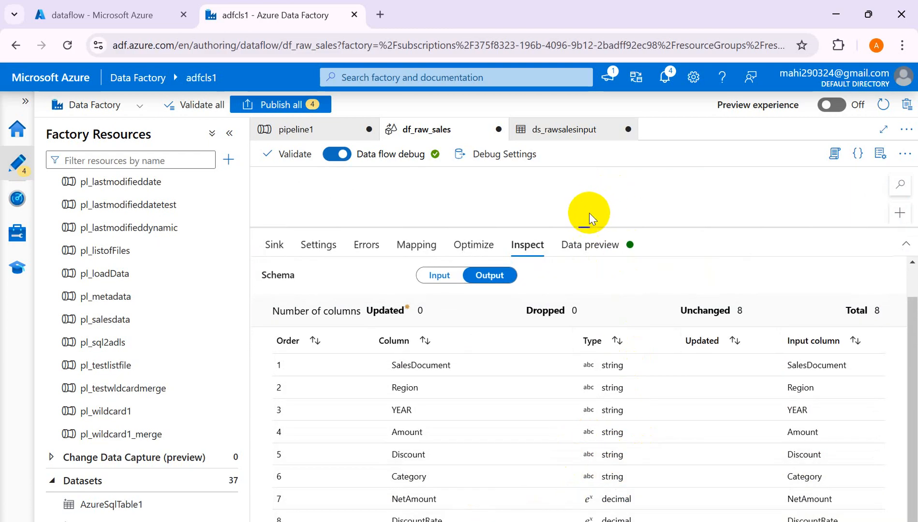
left_click_drag(583, 226, 573, 355)
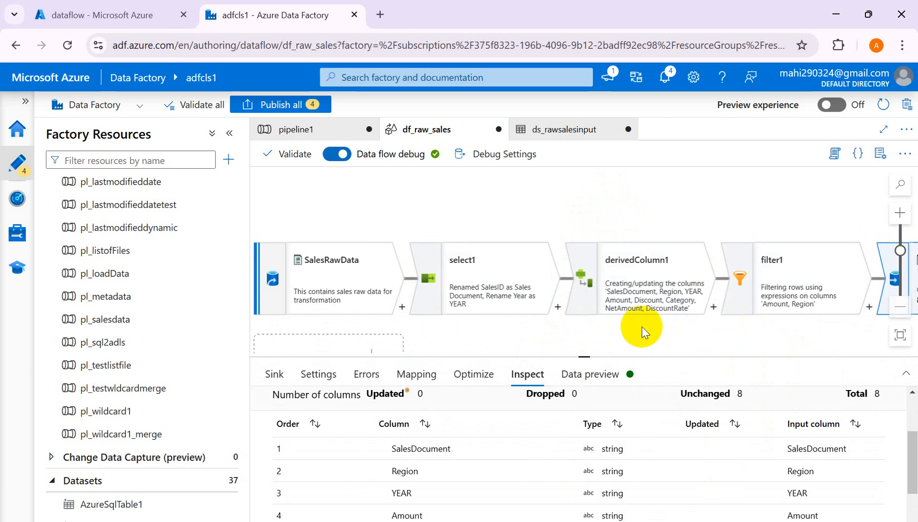
left_click_drag(642, 327, 529, 278)
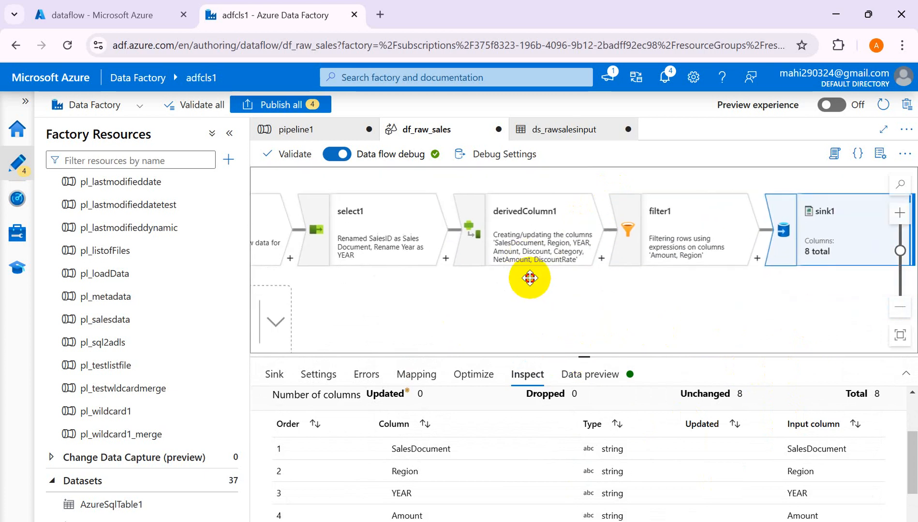
Step: Refresh the data preview of sink1 and enlarge the preview area to examine its rows
left_click(589, 372)
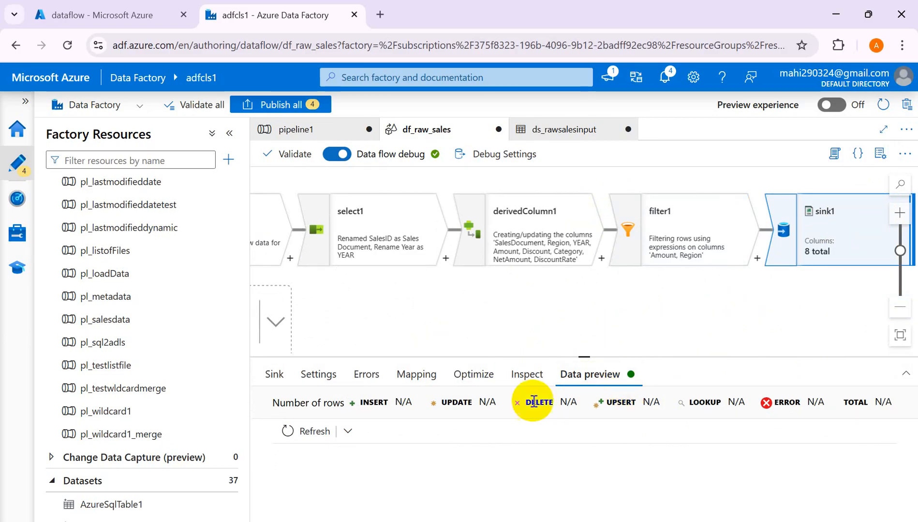
left_click(311, 432)
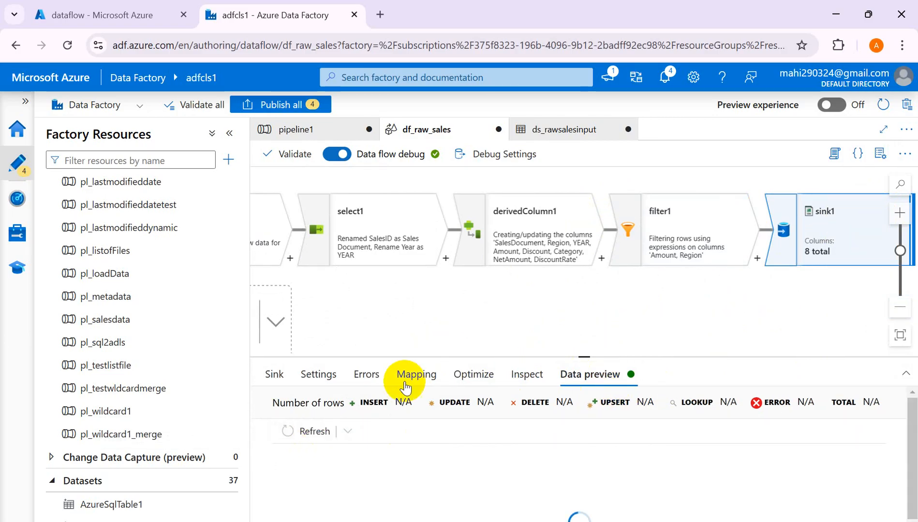
left_click_drag(580, 356, 585, 289)
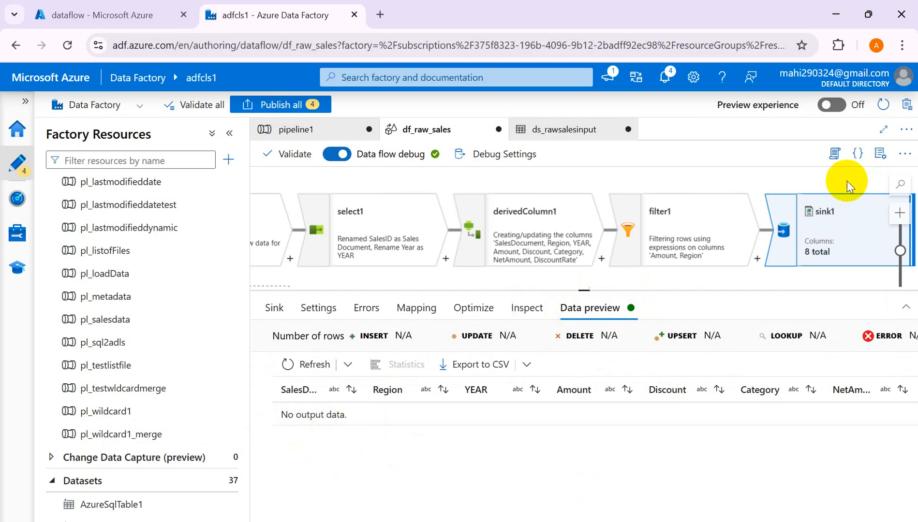
Step: Replace the filter1 condition with the expression YEAR > '2000' and save it
left_click(683, 235)
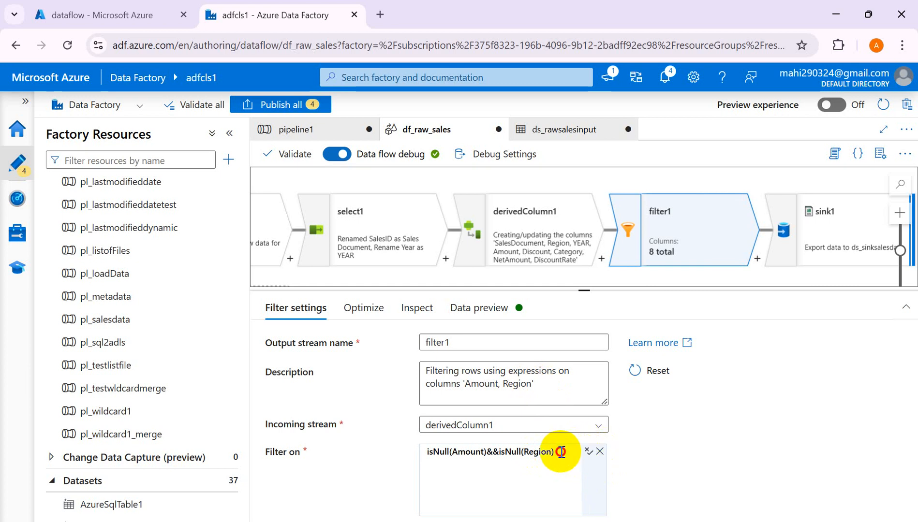
left_click(599, 452)
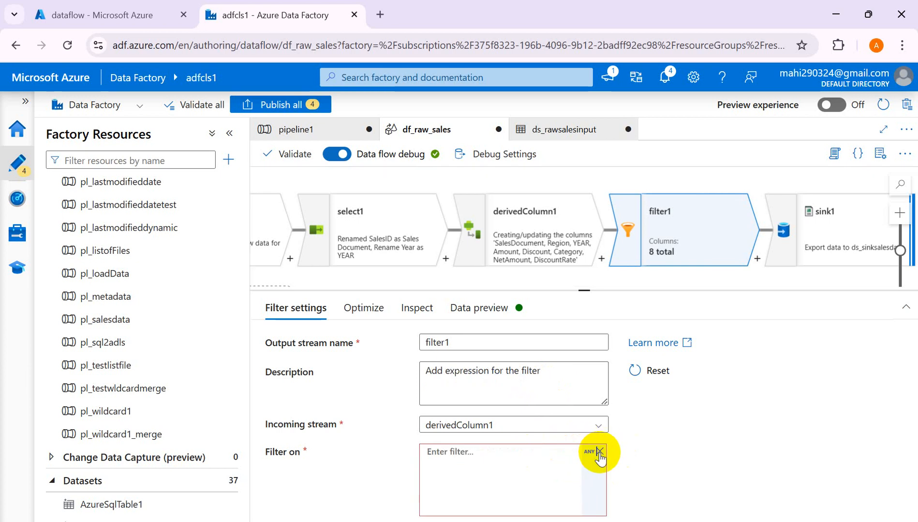
left_click(502, 457)
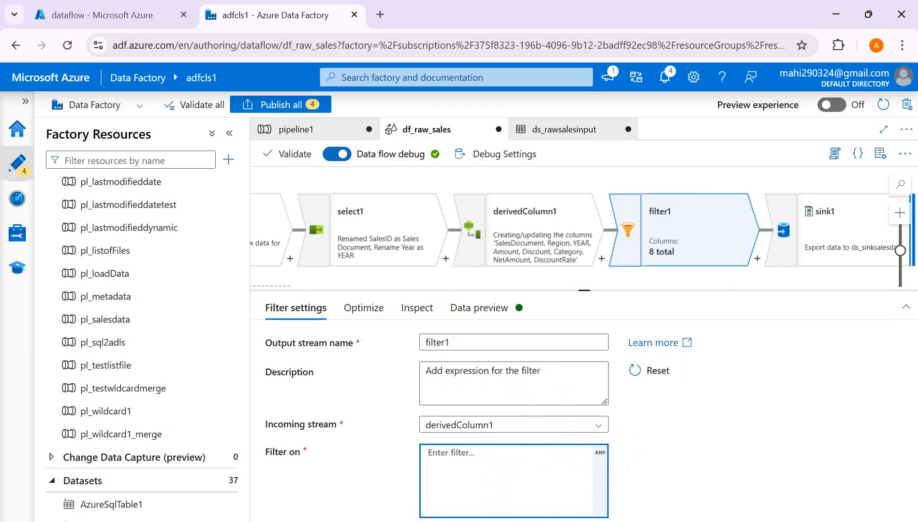
left_click(497, 512)
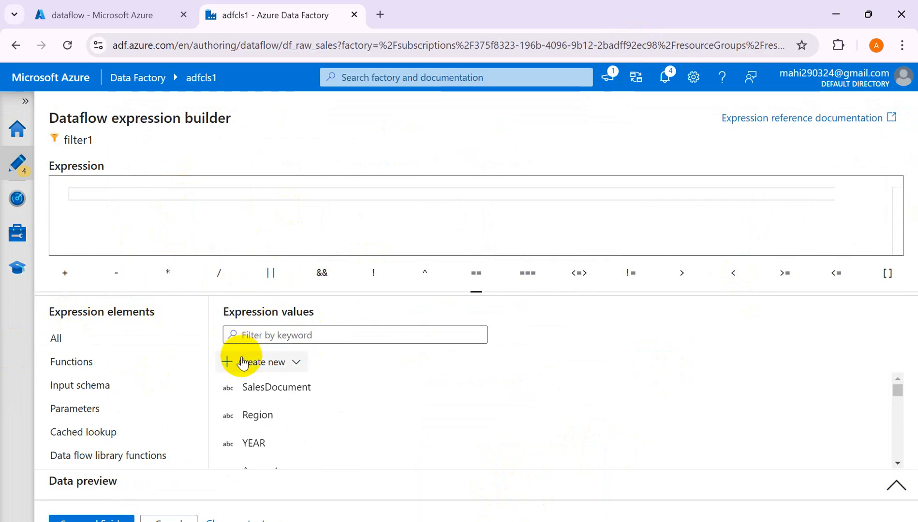
left_click(278, 338)
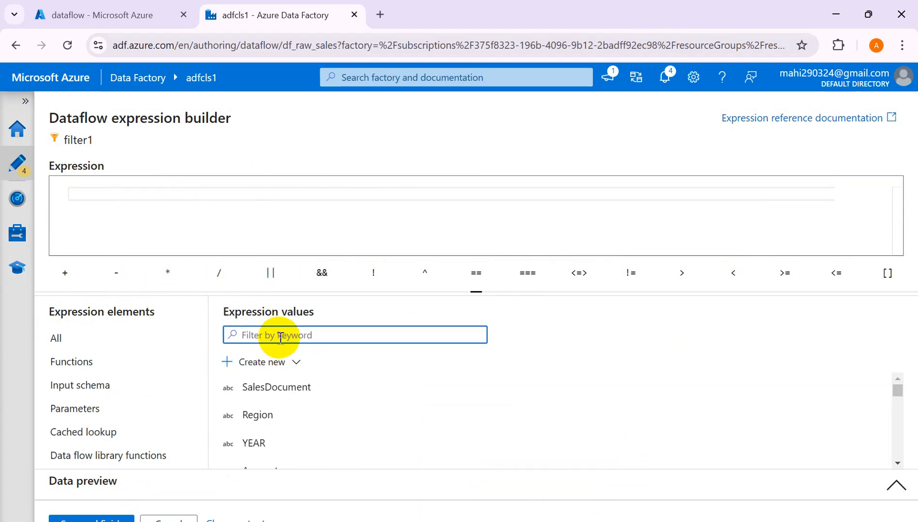
left_click(243, 445)
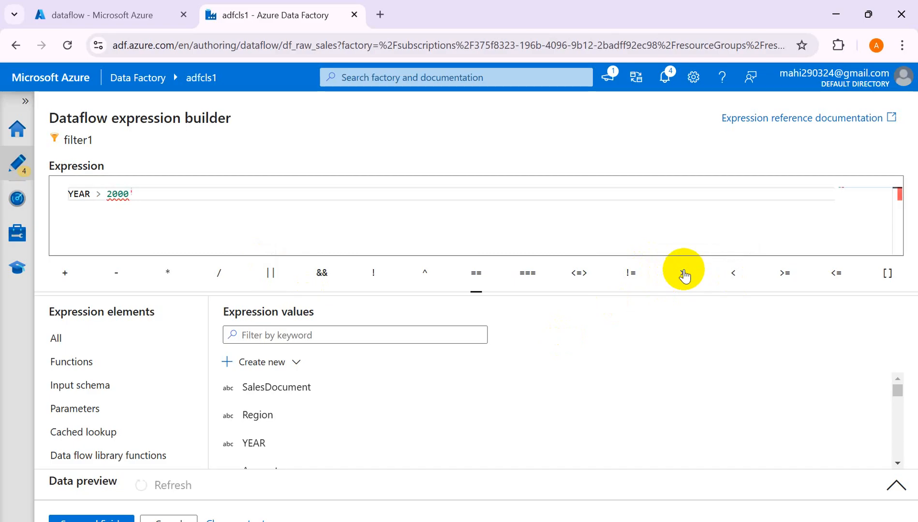
left_click(107, 194)
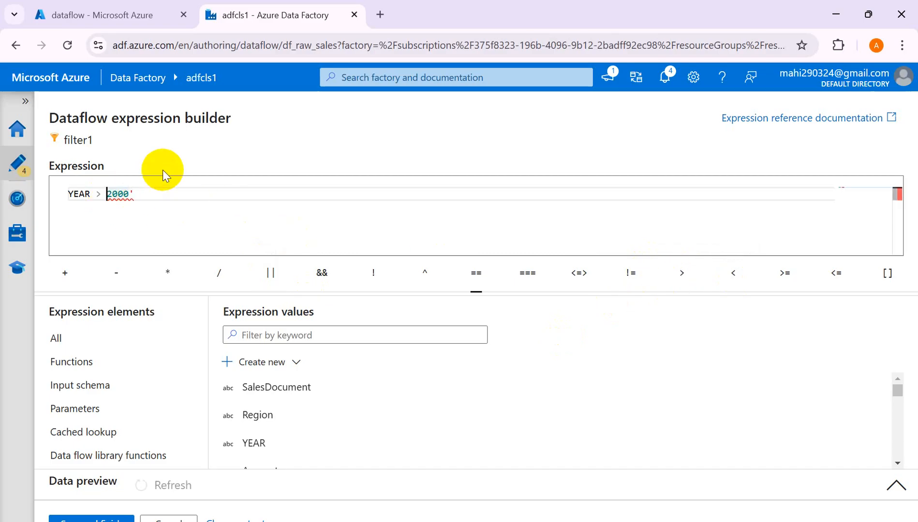
type("'")
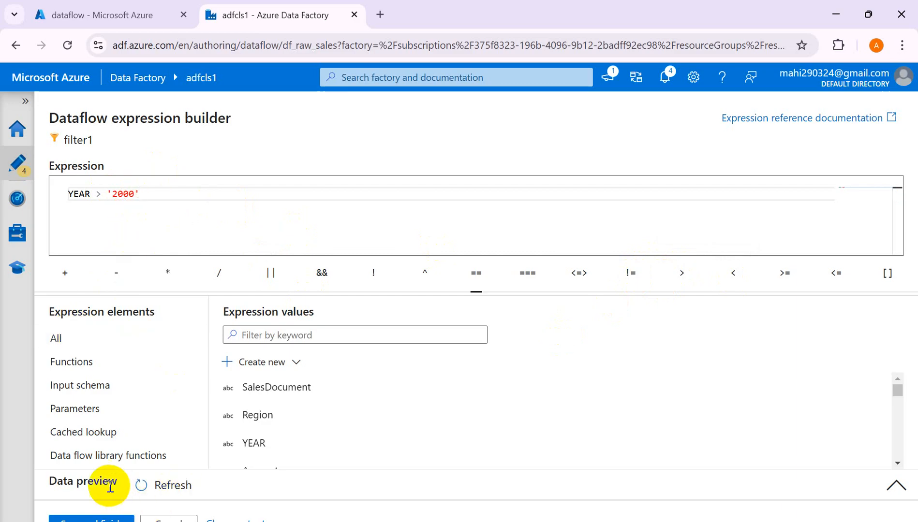
left_click(104, 519)
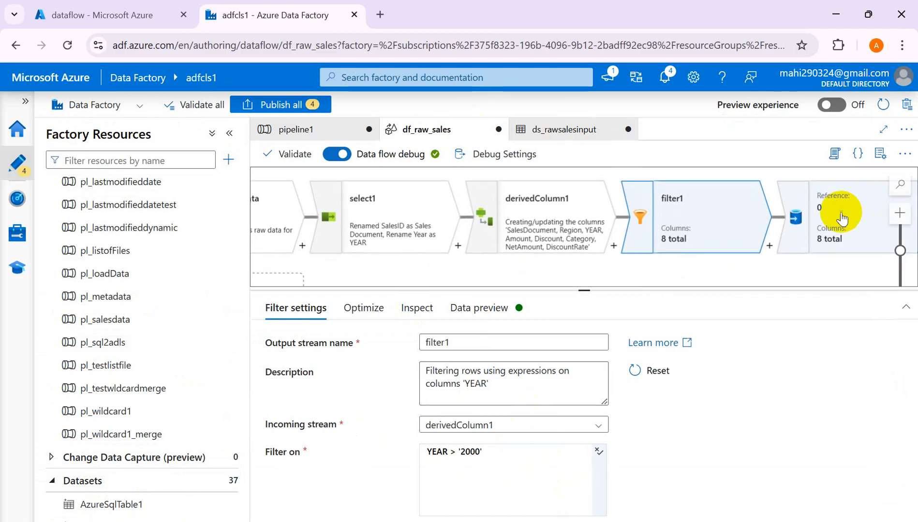
Step: Refresh sink1's data preview again to check the rows passed by the YEAR filter
left_click(843, 213)
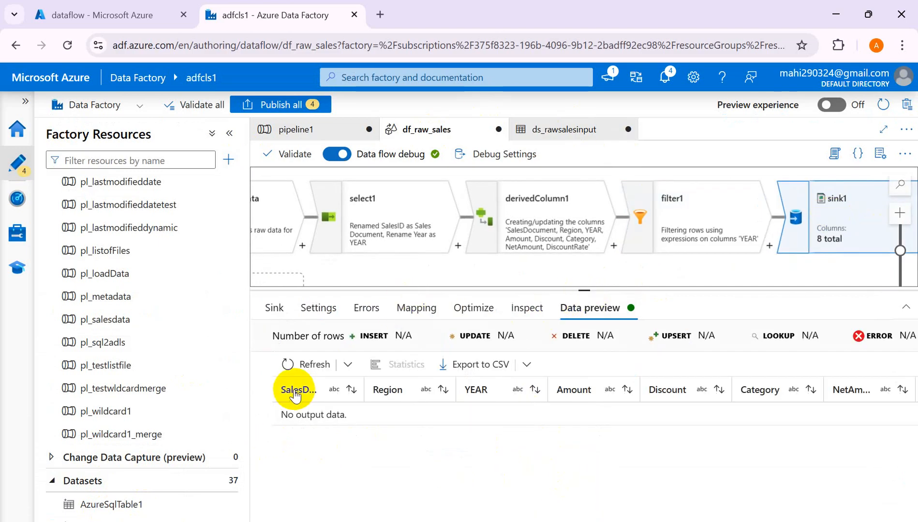
left_click(295, 364)
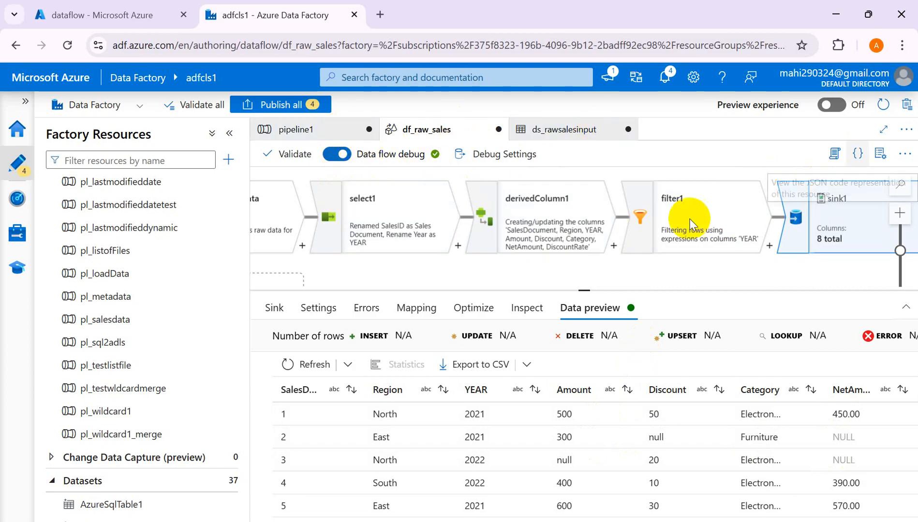
Step: Publish all pending changes, covering pipeline1, the ds_rawsalesinput and ds_sinksalesdata datasets and the df_raw_sales data flow
left_click(300, 105)
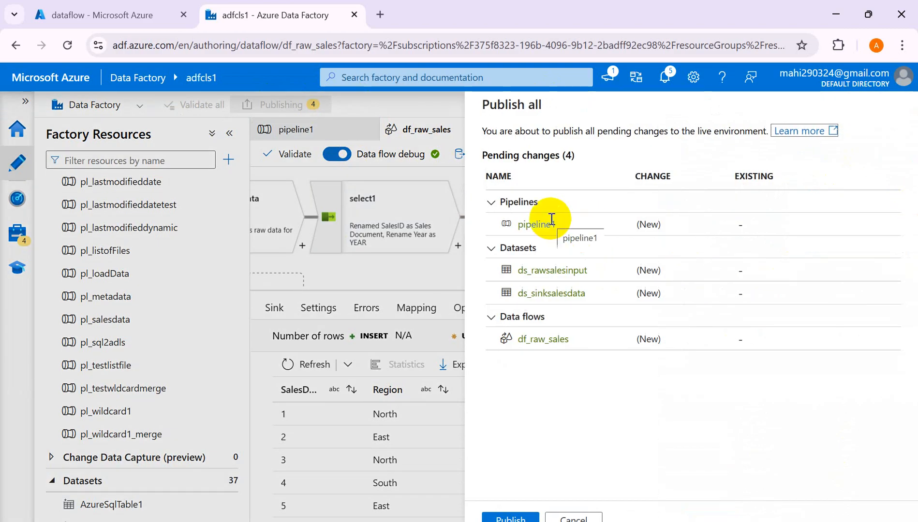
left_click(508, 517)
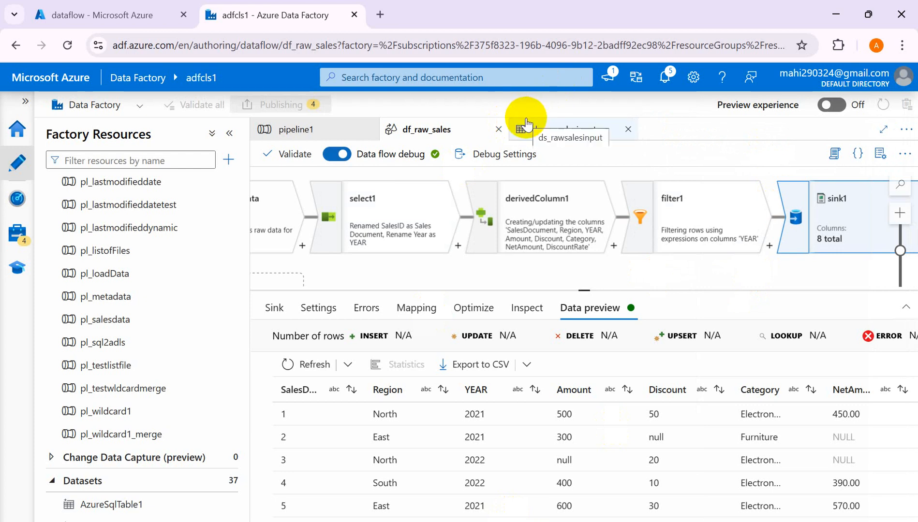
Step: Rename pipeline1 to pl_dftest in its general properties
left_click(305, 135)
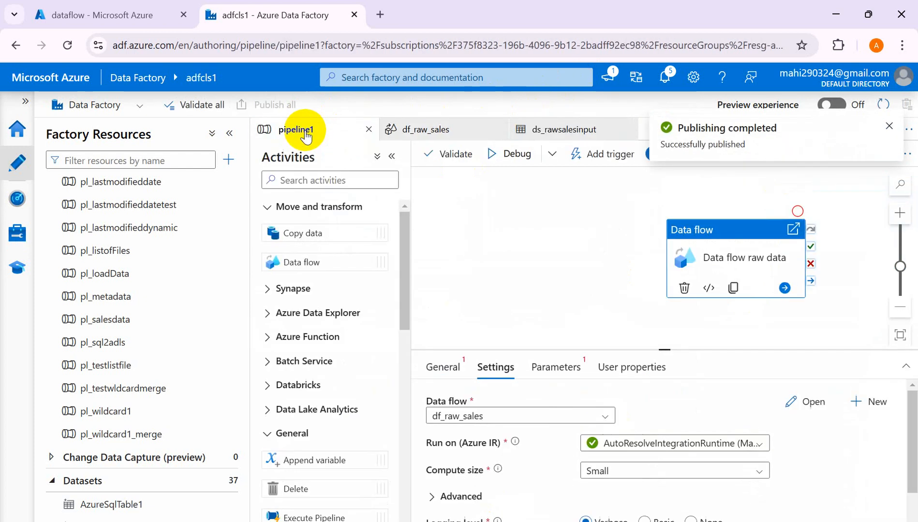
left_click(888, 125)
left_click(881, 153)
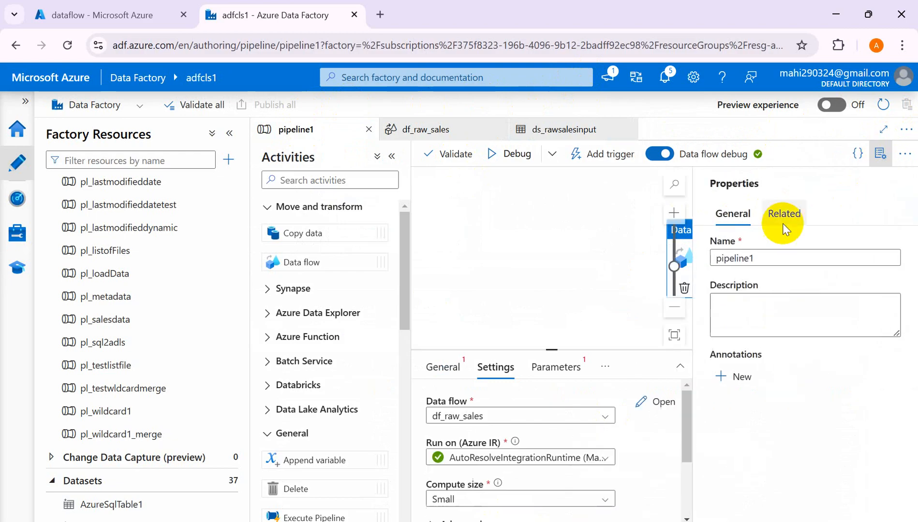
left_click(768, 261)
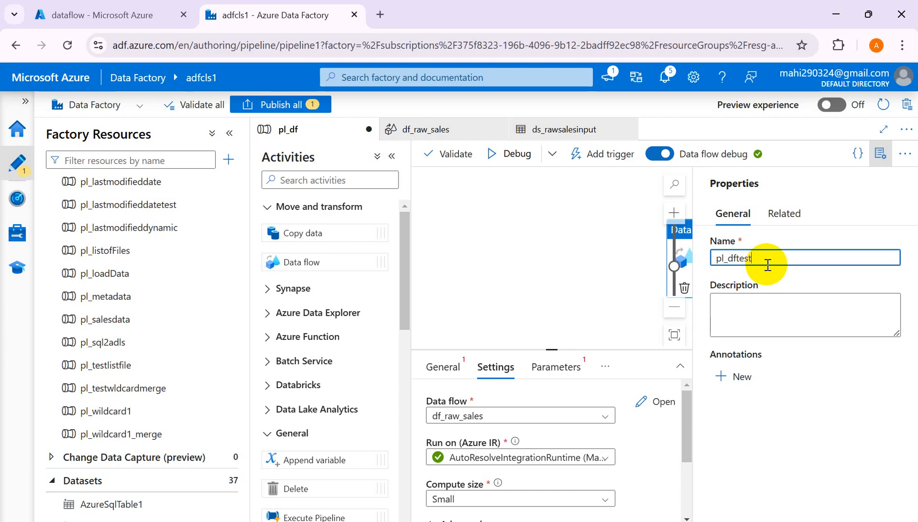
left_click(880, 153)
Step: Publish the renamed pl_dftest pipeline and run it in debug mode
left_click(289, 107)
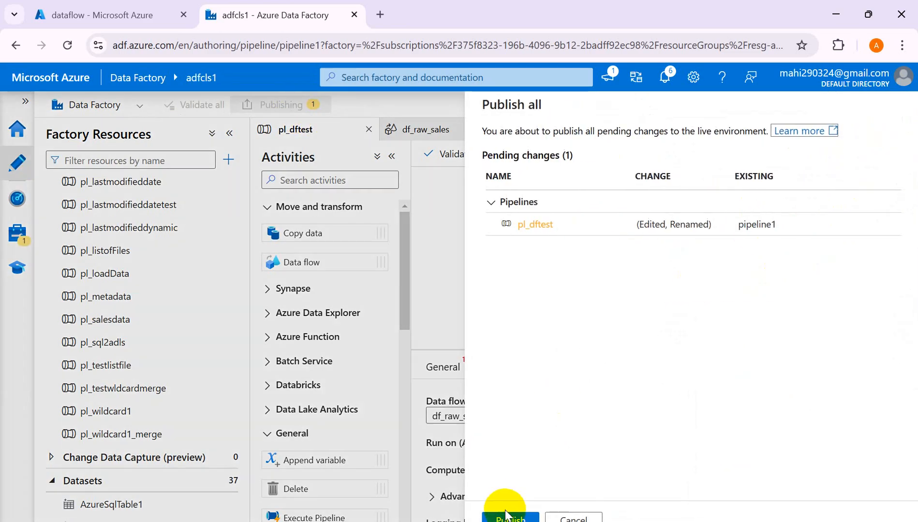
left_click(506, 518)
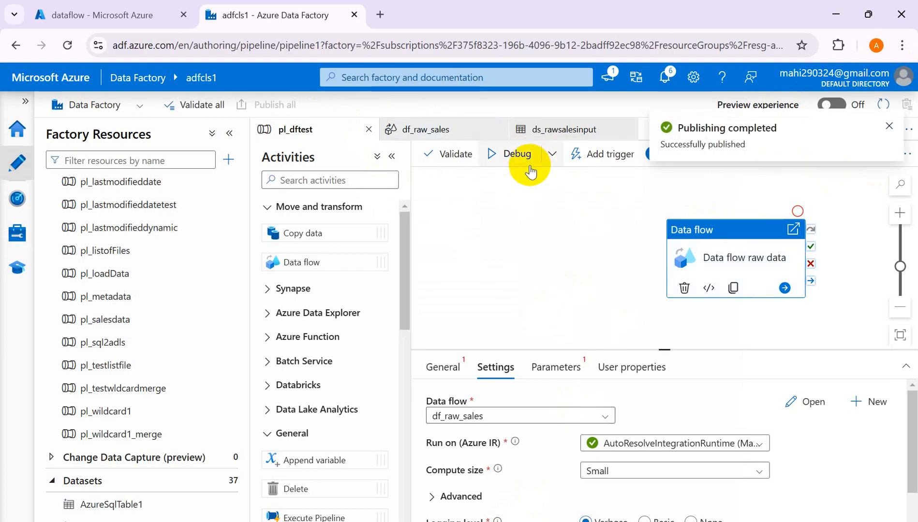
left_click(530, 167)
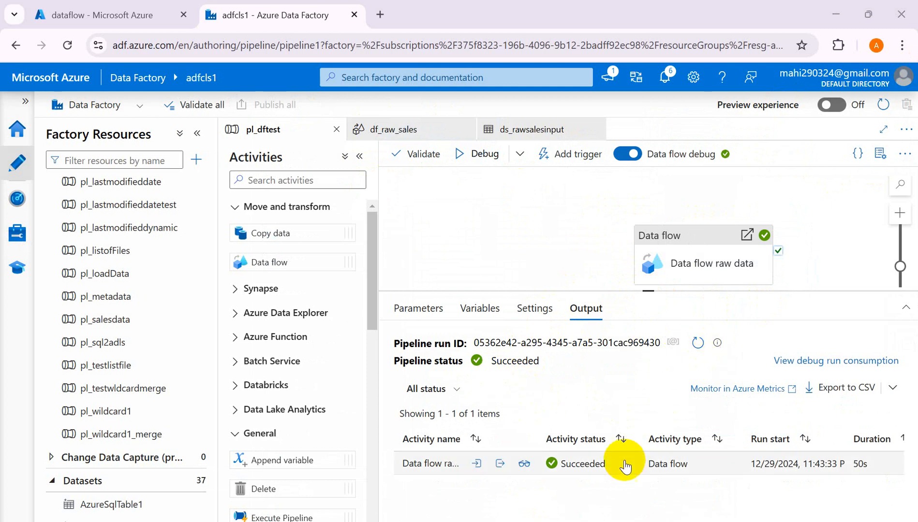
Step: Switch to the Azure portal, download the part-00000 CSV from the dataflow container's Output folder, and open it in Excel
left_click(77, 17)
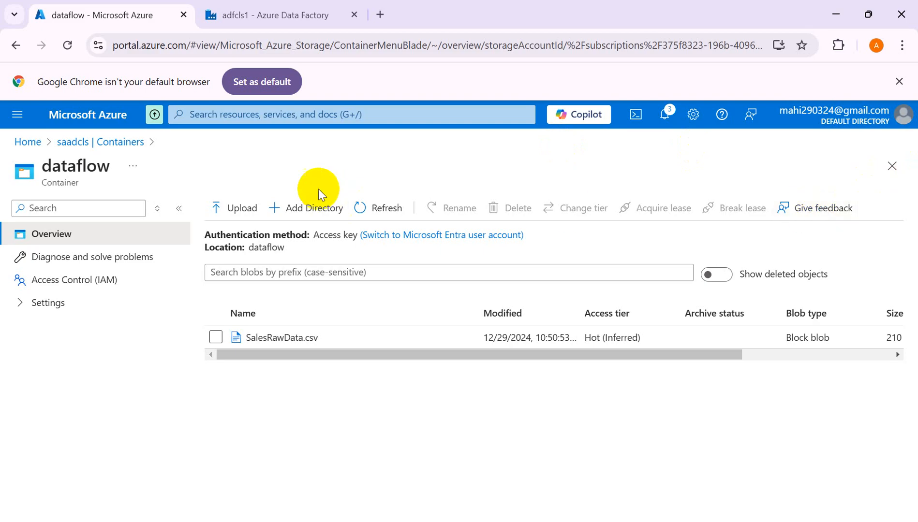
left_click(363, 207)
left_click(261, 337)
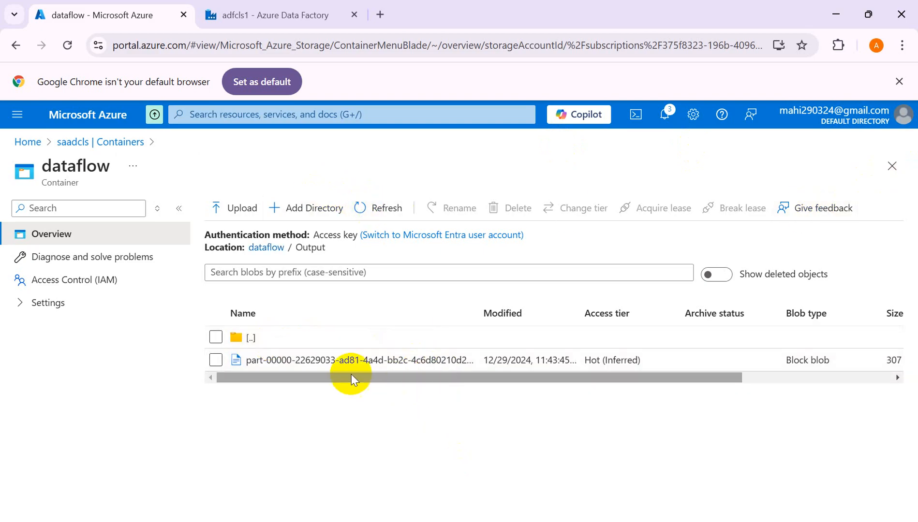
left_click(321, 361)
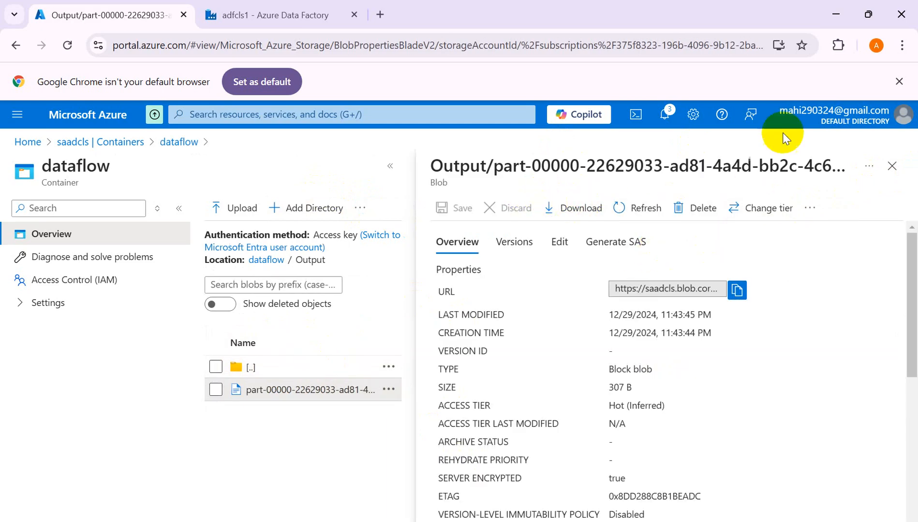
left_click(578, 218)
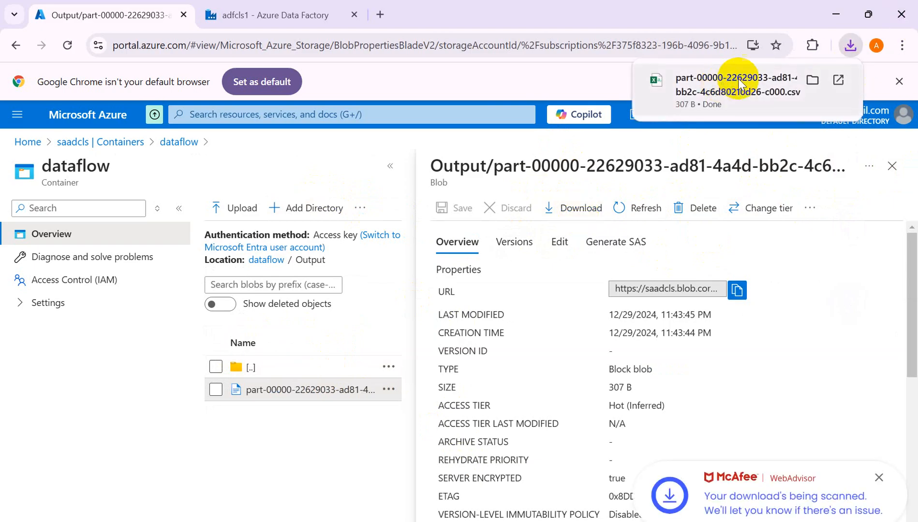
left_click(723, 87)
left_click(465, 315)
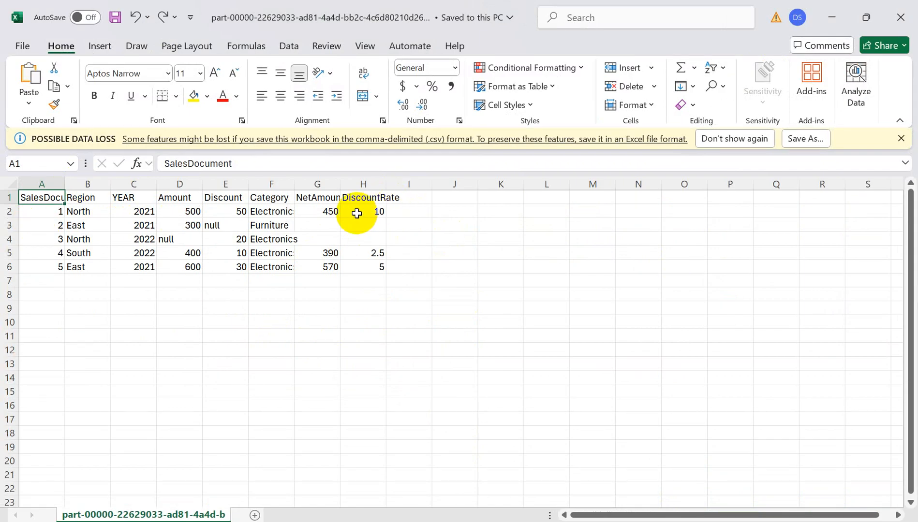
Step: Check the NetAmount and DiscountRate values for sales documents 1, 4 and 5, widening the DiscountRate column to show its header
left_click(326, 211)
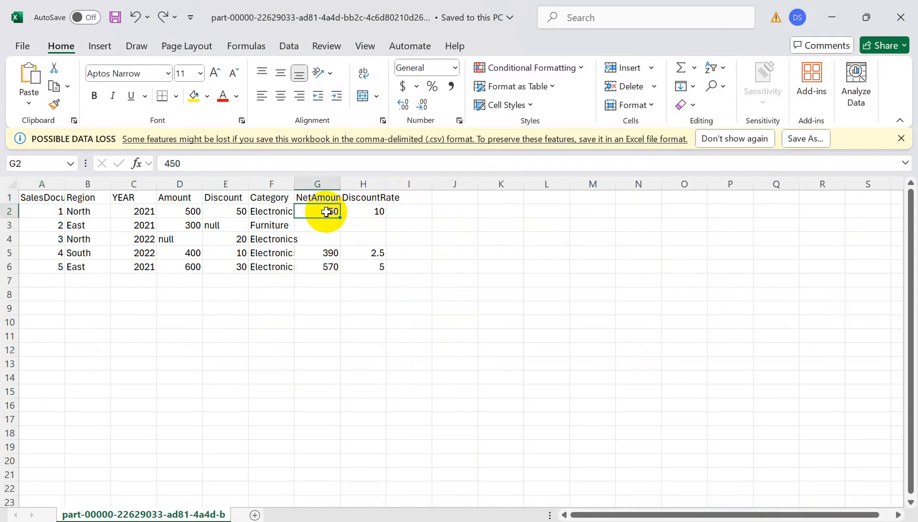
left_click(368, 211)
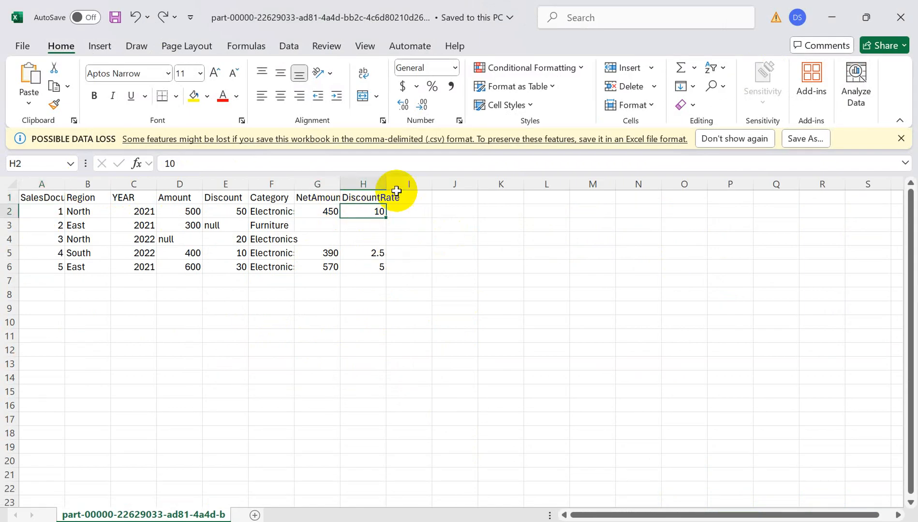
left_click_drag(386, 182, 422, 182)
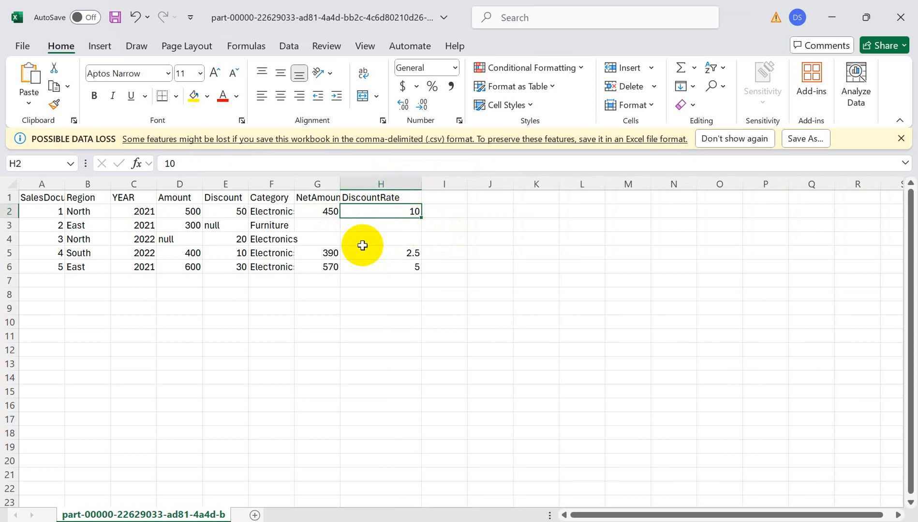
left_click(321, 253)
left_click(408, 253)
left_click(406, 266)
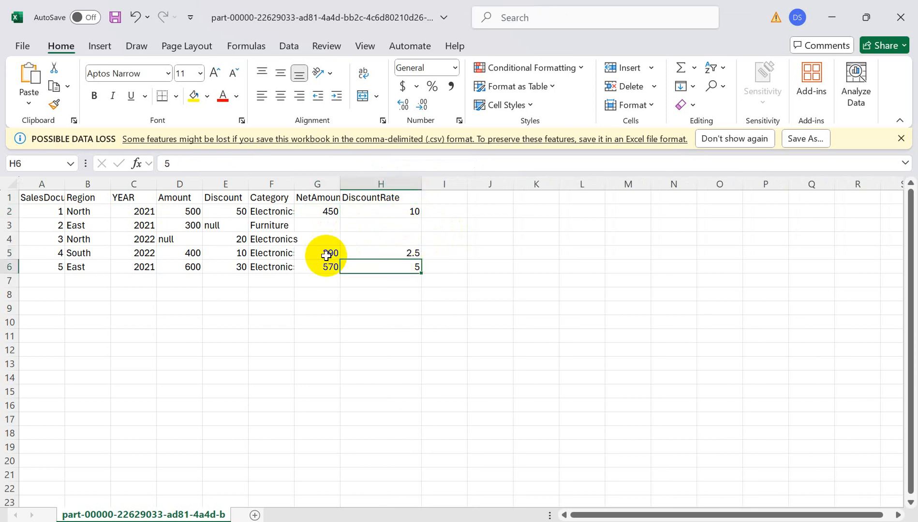
left_click(303, 265)
Step: Compare the NetAmount and DiscountRate cells with the null Discount and Amount entries, review the whole table, and close the workbook
left_click(324, 226)
left_click(375, 225)
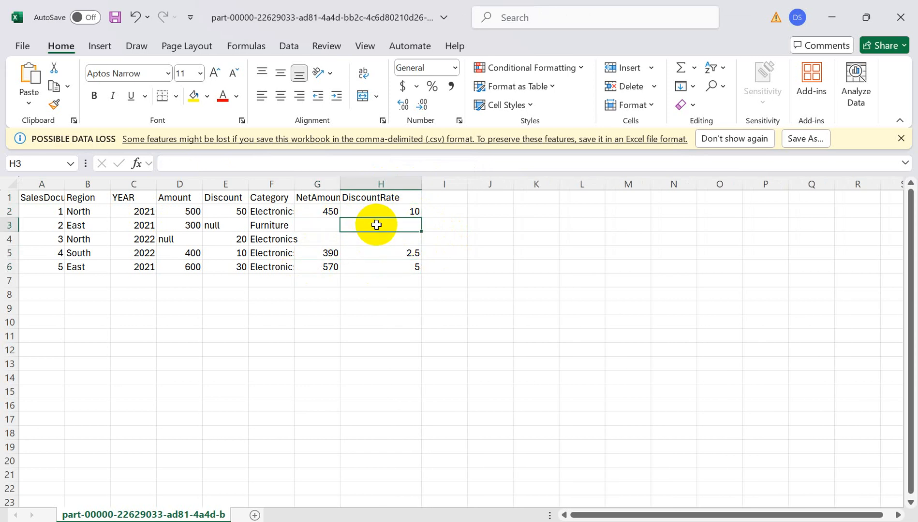
left_click(377, 253)
left_click(333, 249)
left_click(224, 225)
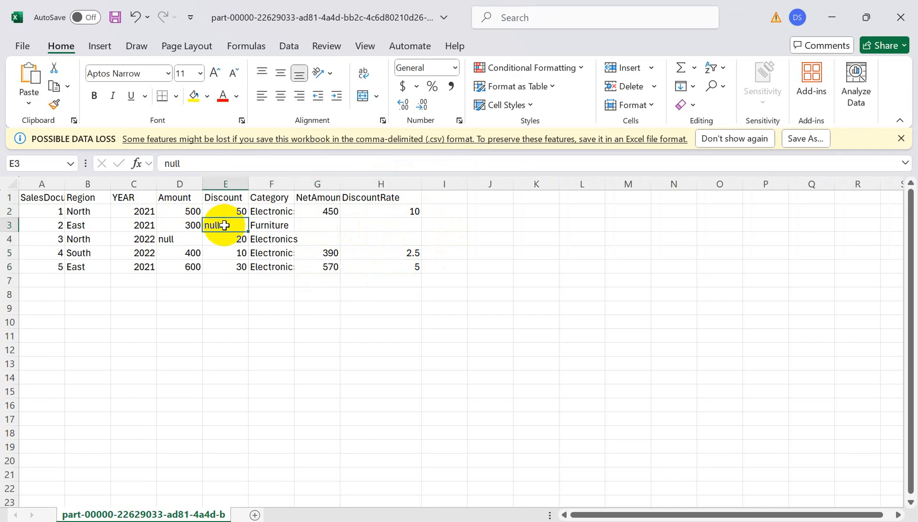
left_click(191, 236)
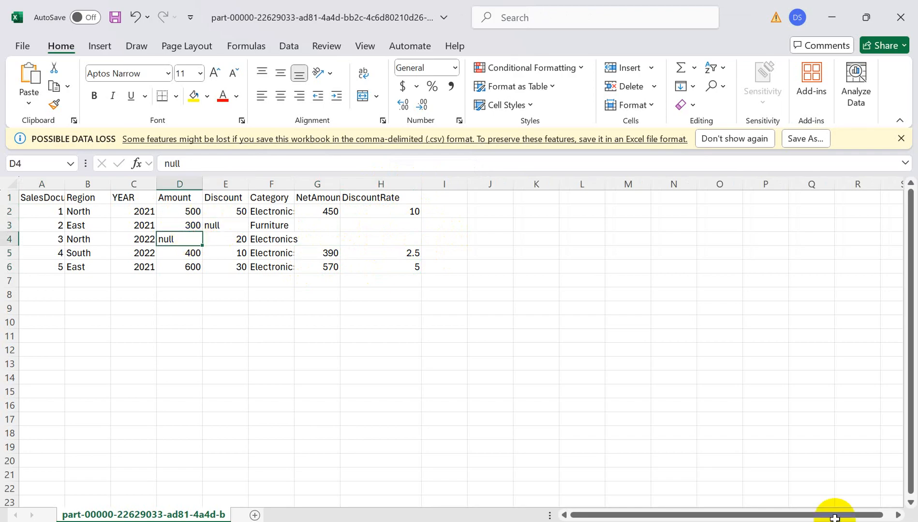
left_click_drag(401, 267, 60, 190)
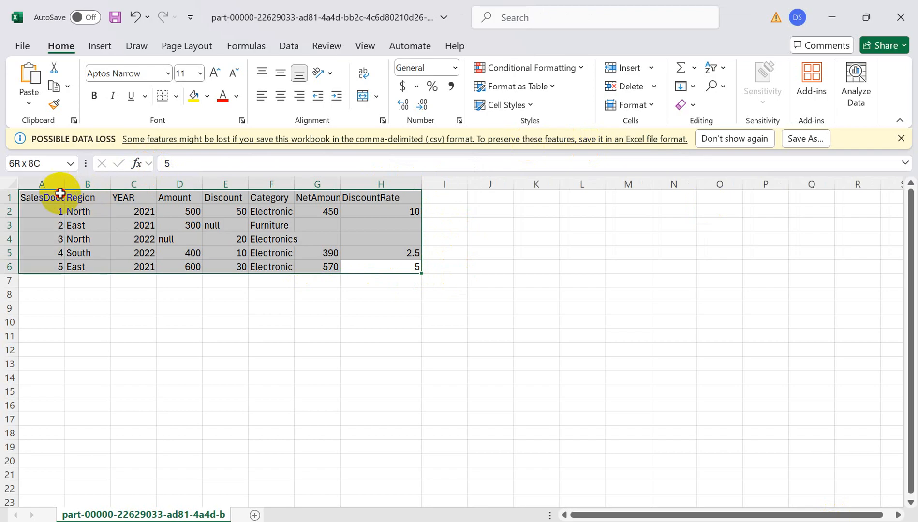
left_click(907, 6)
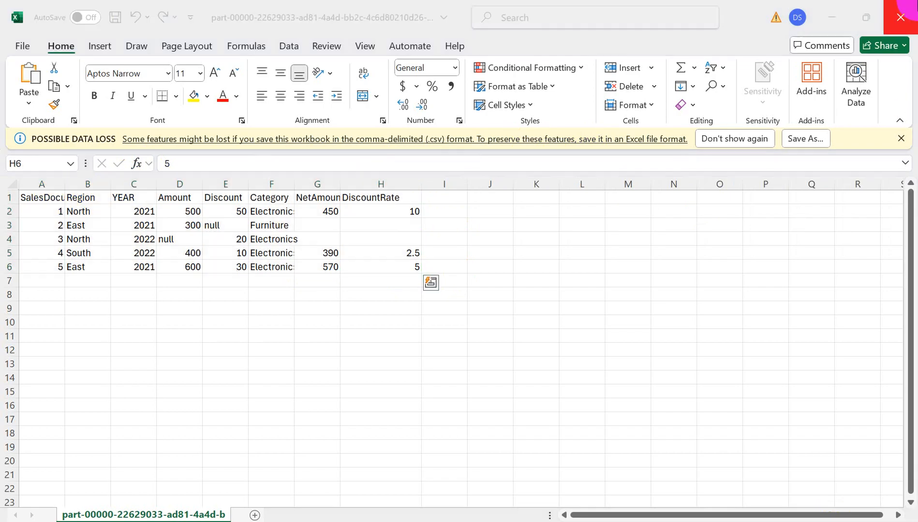